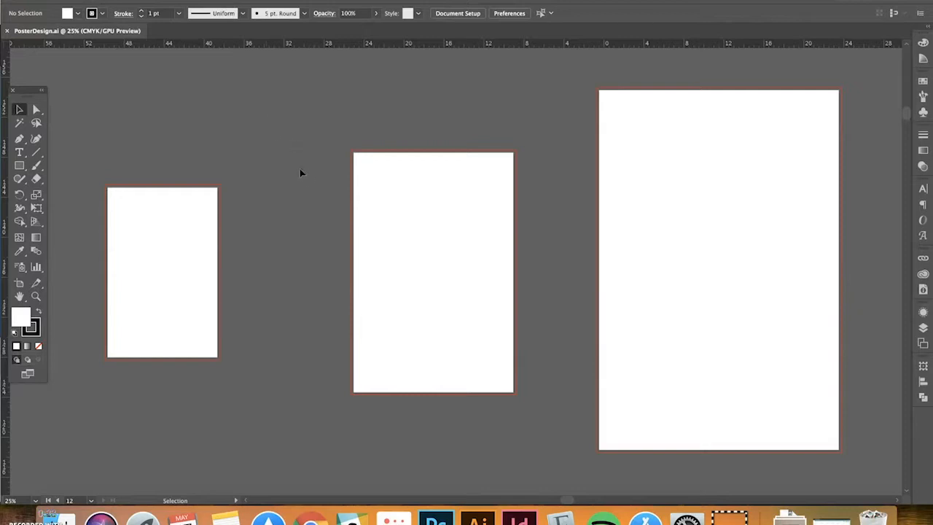
# Scroll through the first rows of the Google Images 'poster design' examples
pyautogui.scroll(-6, 318, 210)
pyautogui.scroll(-7, 317, 212)
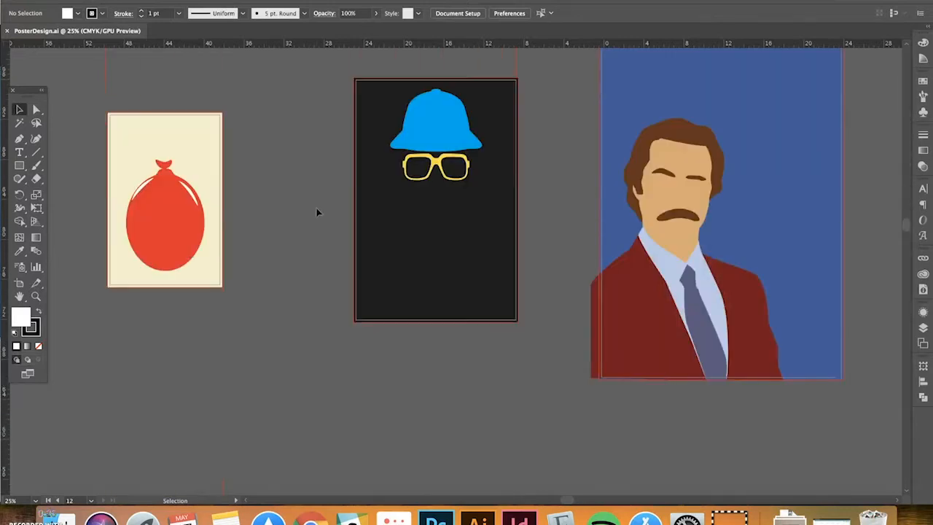
pyautogui.scroll(1, 317, 212)
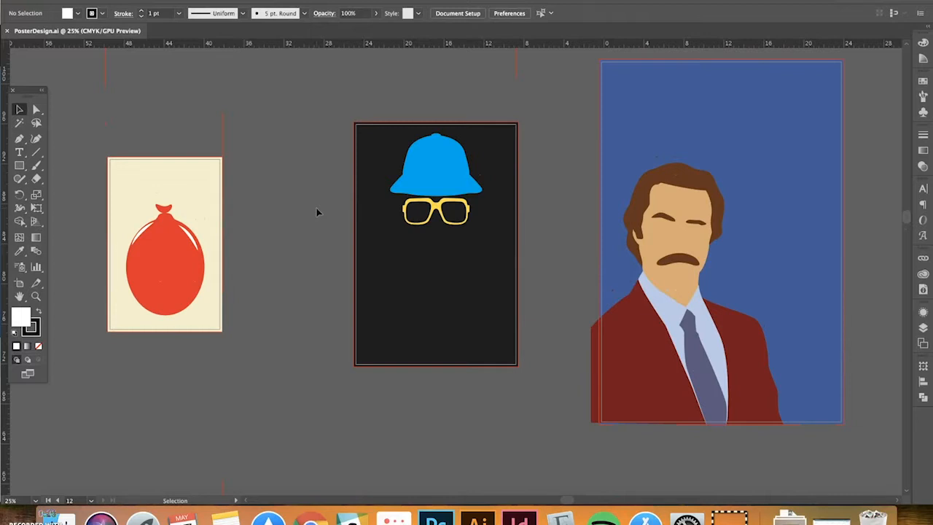
pyautogui.scroll(-9, 317, 212)
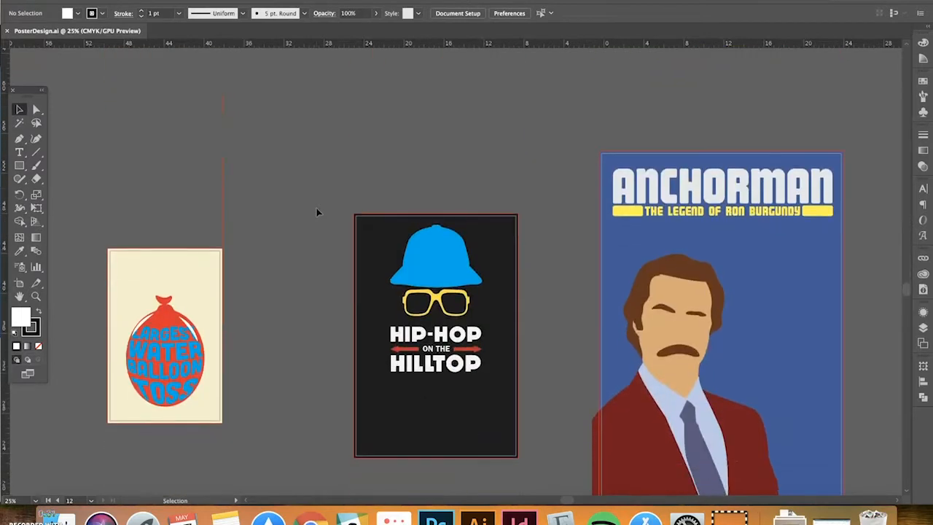
pyautogui.scroll(-2, 317, 212)
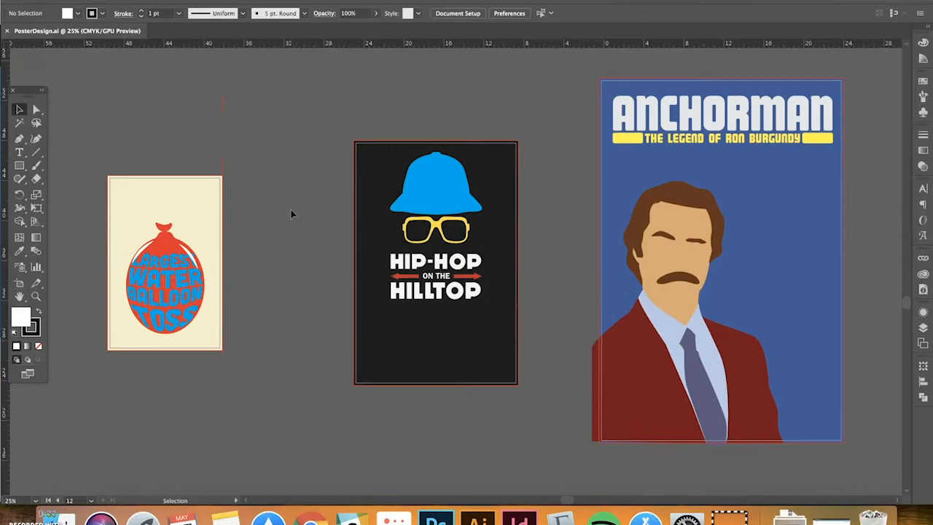
pyautogui.scroll(-10, 294, 213)
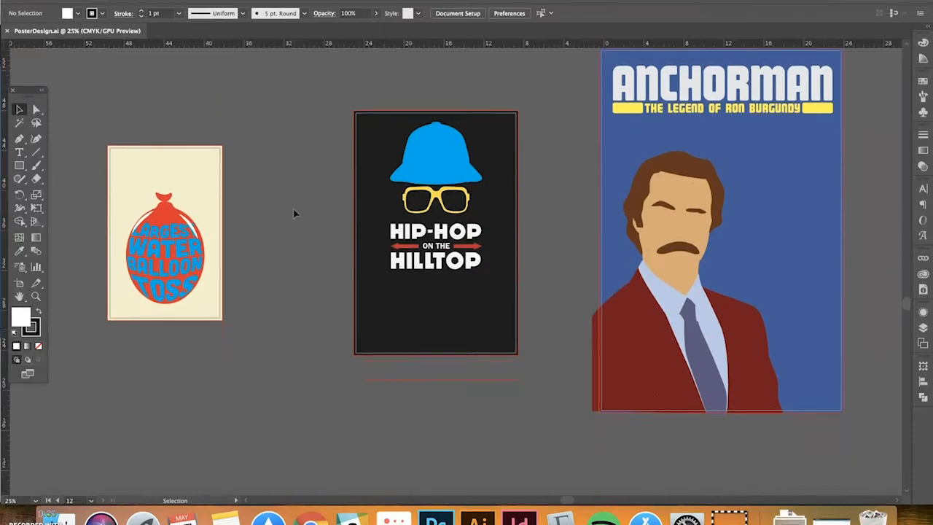
pyautogui.scroll(-3, 294, 213)
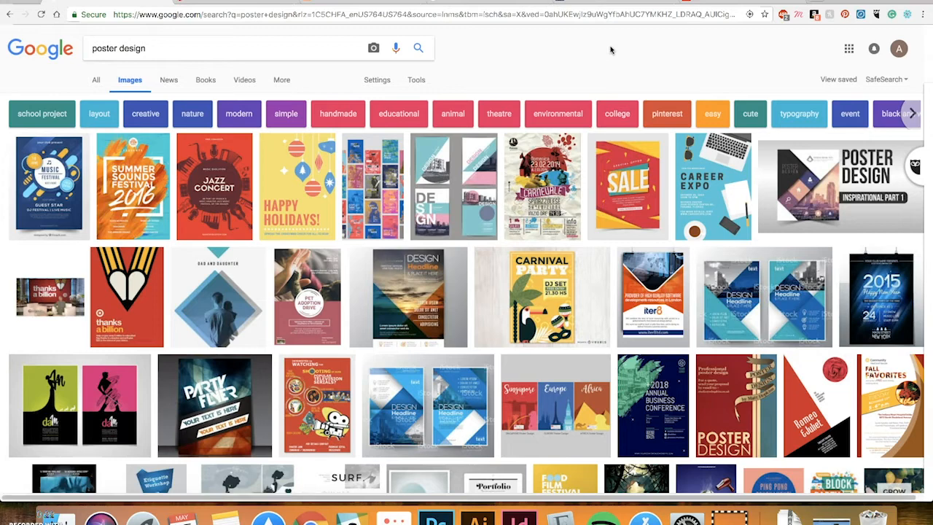
# Scroll further down the poster examples, then switch to the Pinterest 'poster design' results
pyautogui.scroll(-1, 633, 73)
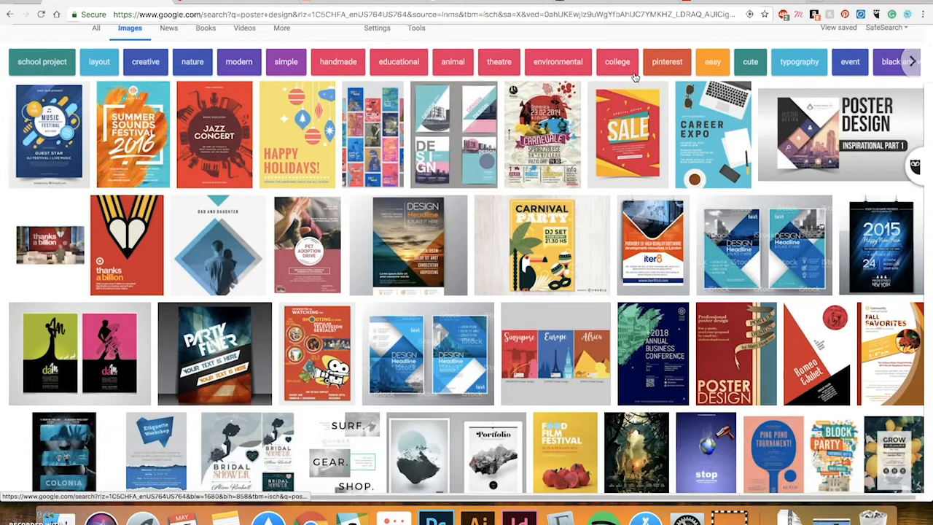
pyautogui.scroll(-1, 729, 237)
pyautogui.scroll(-1, 728, 235)
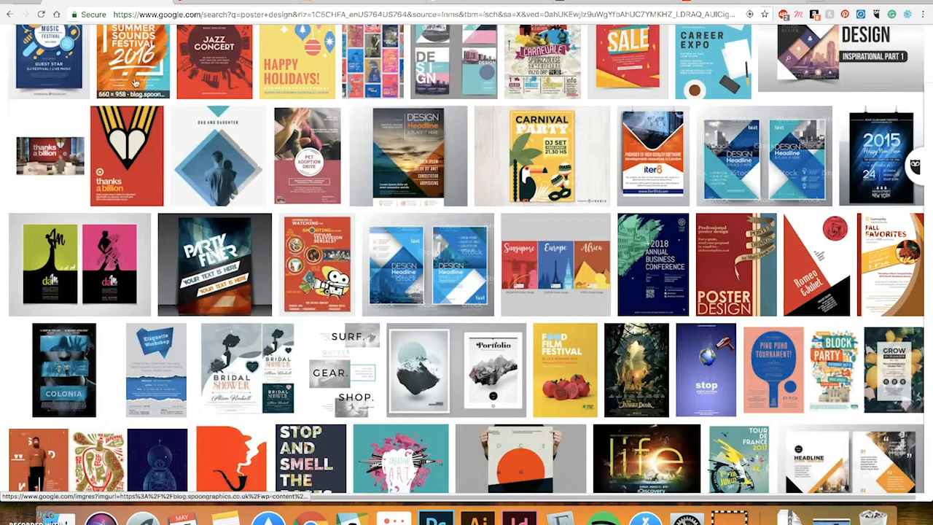
pyautogui.scroll(-1, 207, 232)
pyautogui.scroll(-1, 207, 232)
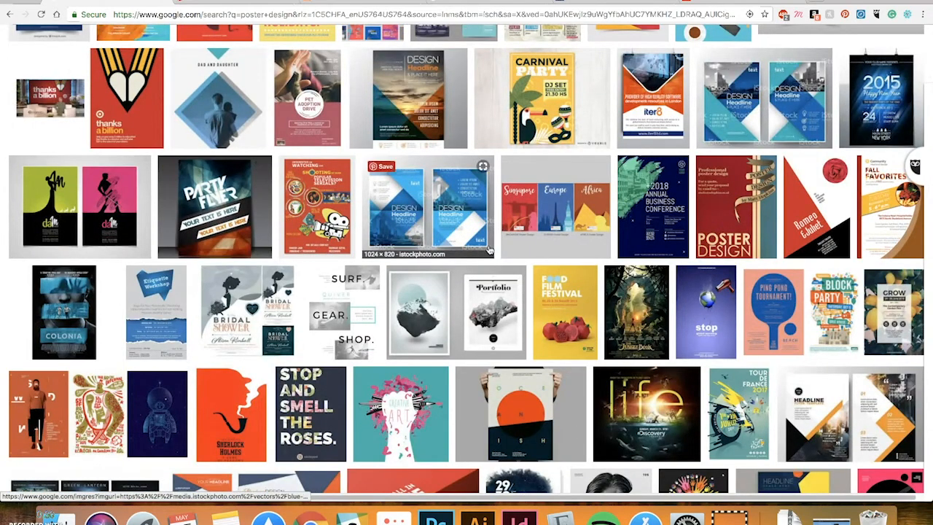
pyautogui.scroll(-1, 485, 247)
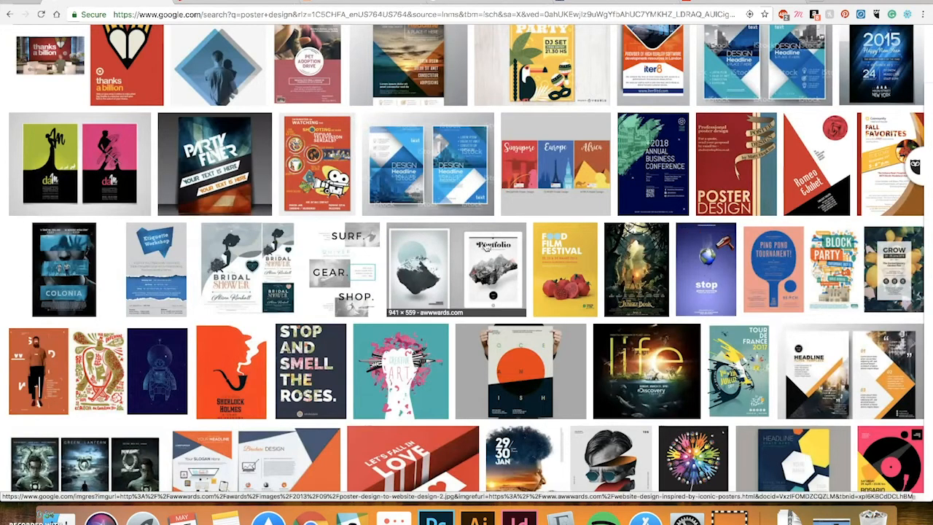
pyautogui.scroll(-1, 192, 219)
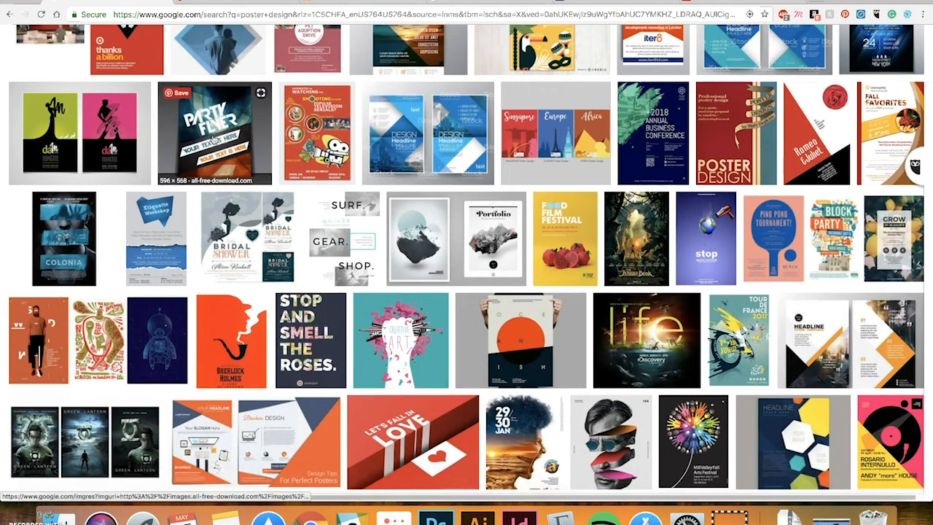
pyautogui.scroll(2, 911, 89)
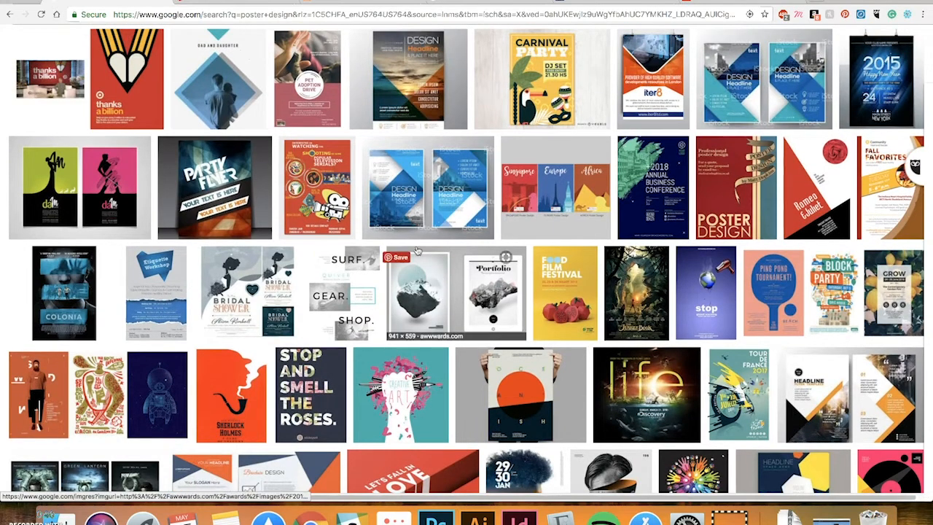
pyautogui.click(218, 1)
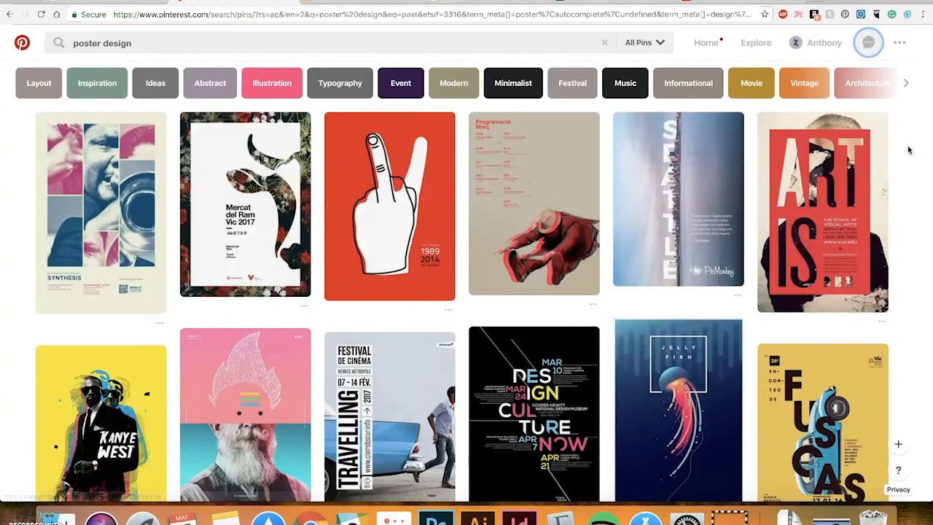
# Scroll down the Pinterest 'poster design' pins, then move to the Creative Bloq poster tips article
pyautogui.scroll(-2, 908, 150)
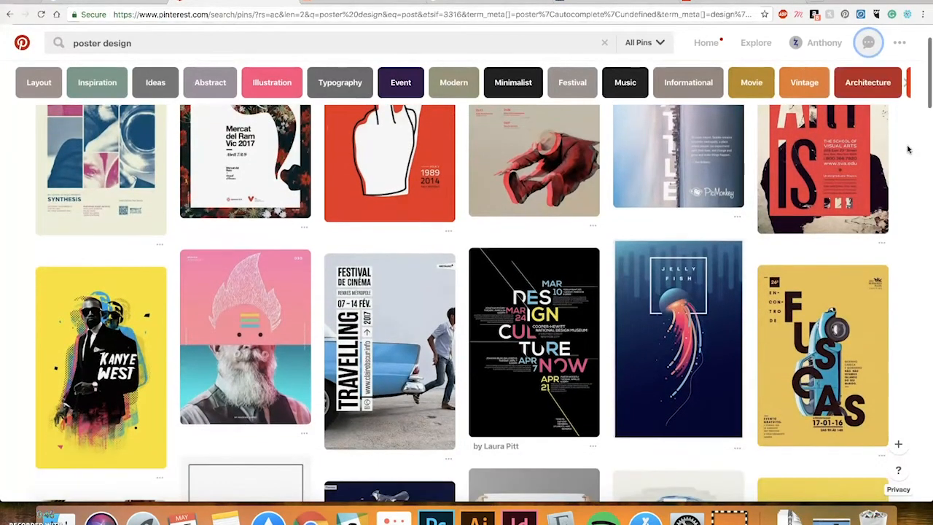
pyautogui.scroll(-2, 908, 150)
pyautogui.scroll(-2, 908, 150)
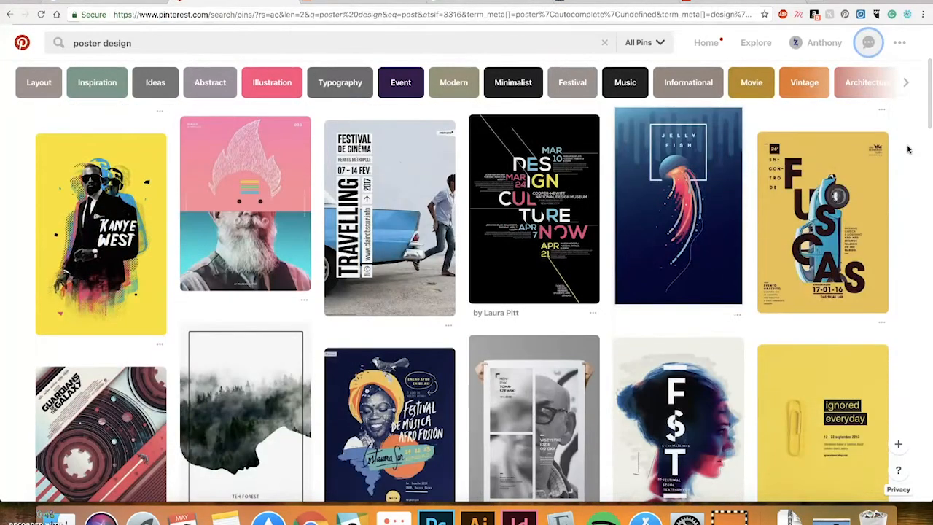
pyautogui.scroll(-3, 908, 150)
pyautogui.scroll(-5, 908, 150)
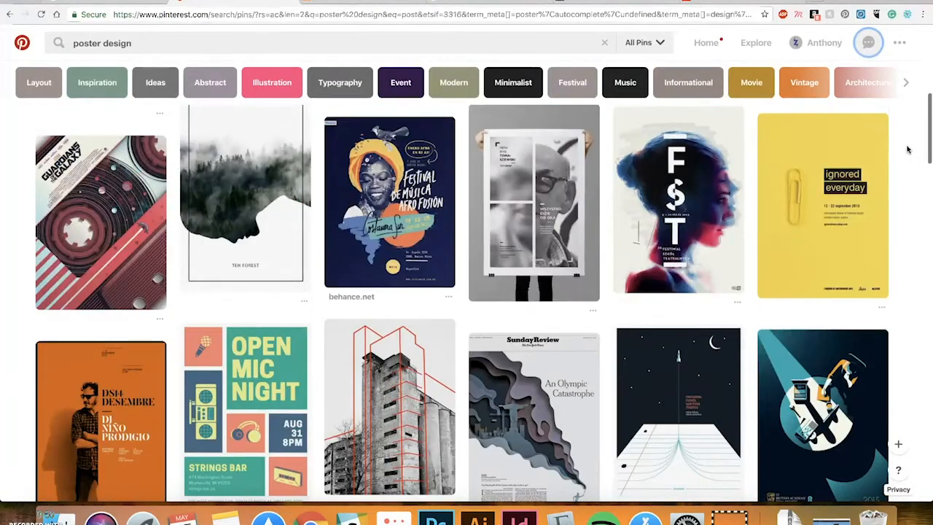
pyautogui.scroll(-2, 906, 149)
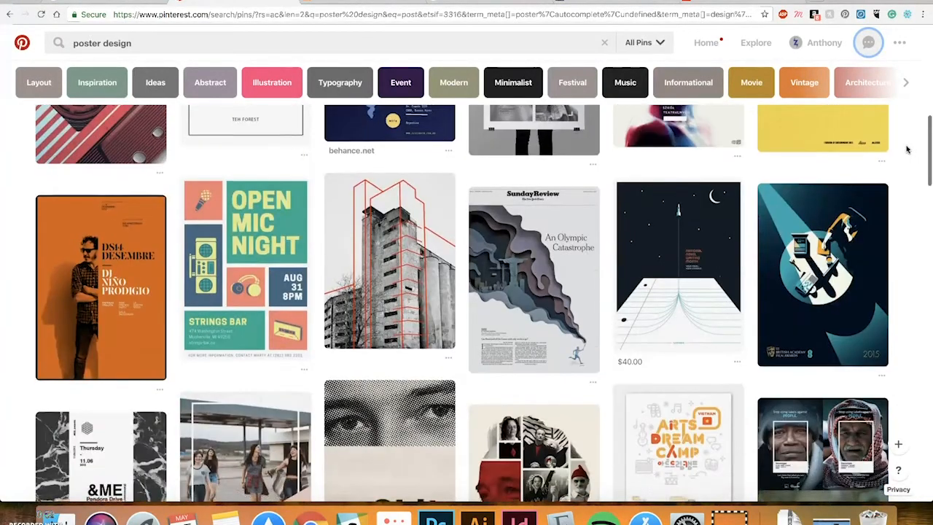
pyautogui.scroll(-2, 907, 150)
pyautogui.scroll(-5, 906, 149)
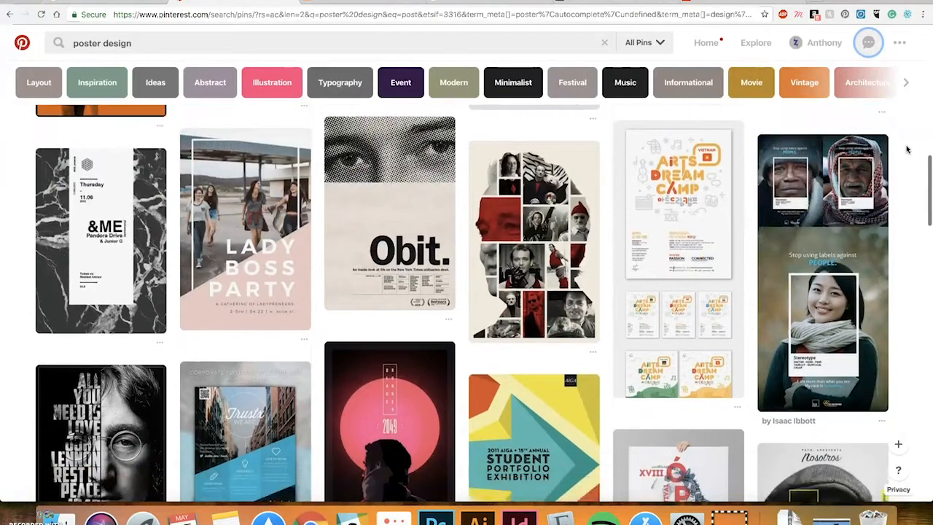
pyautogui.scroll(-2, 907, 149)
pyautogui.scroll(-5, 907, 149)
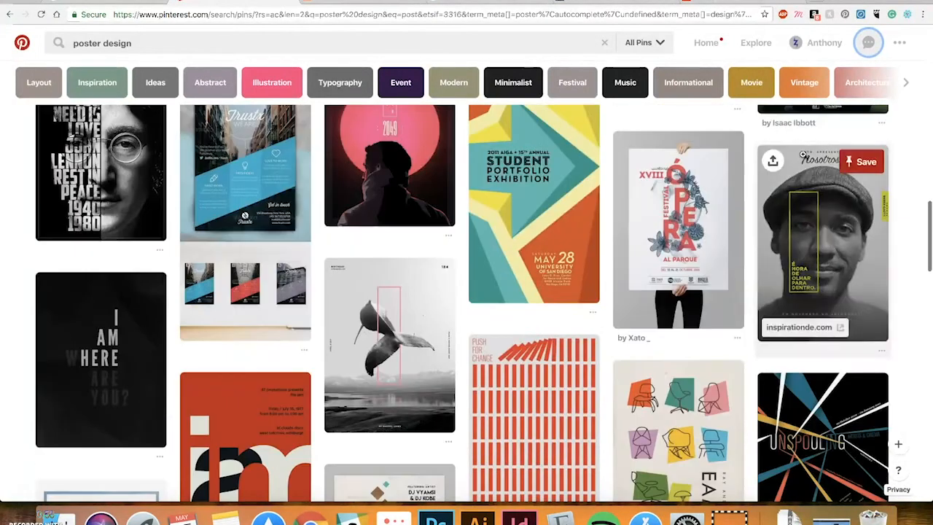
pyautogui.click(364, 3)
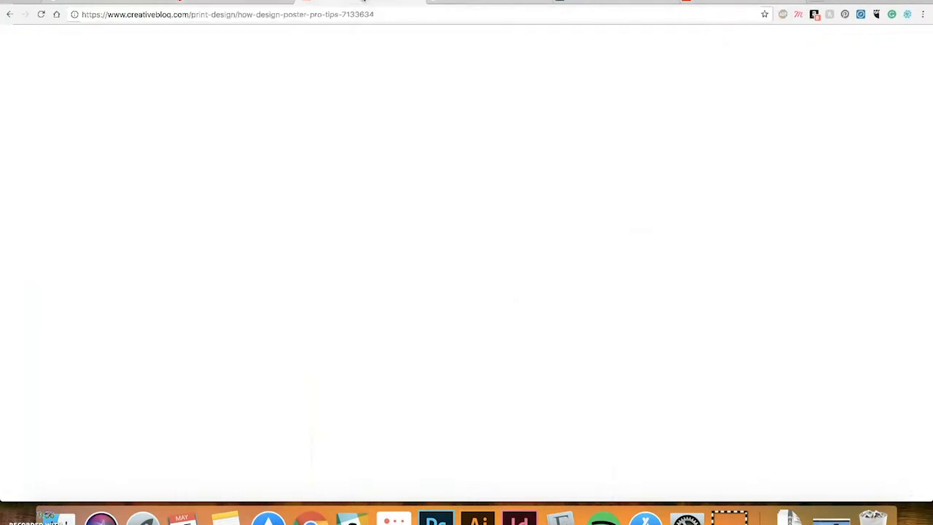
# Read Creative Bloq tips 01 and 02, then move to the Translating Hollywood Google Books page
pyautogui.scroll(15, 73, 108)
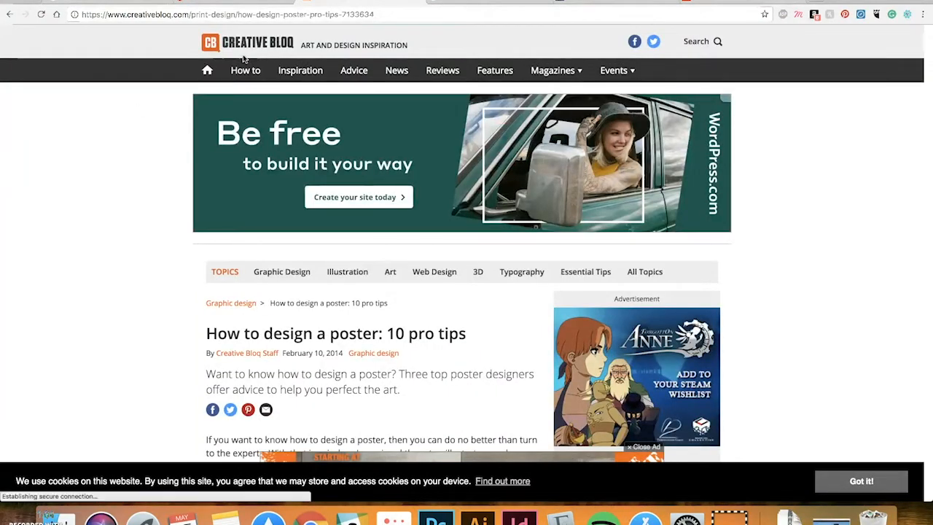
pyautogui.scroll(-4, 76, 182)
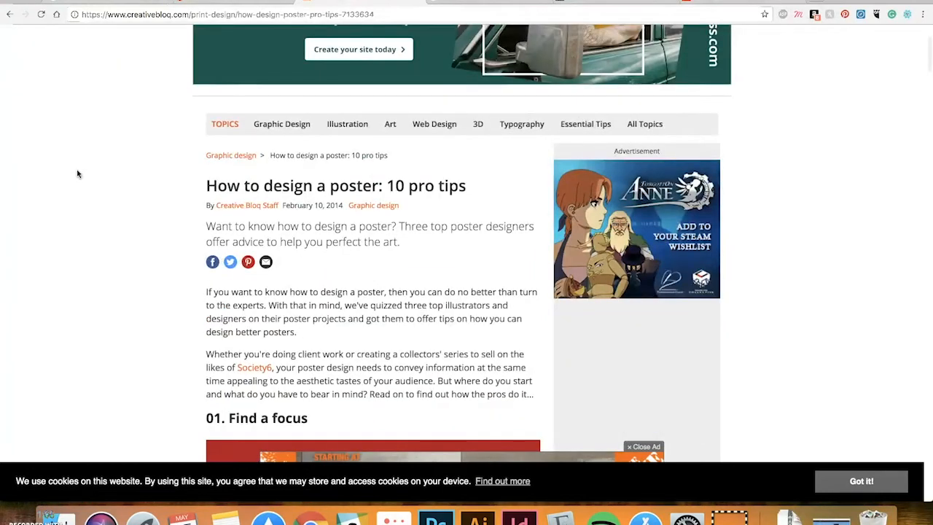
pyautogui.scroll(-5, 437, 197)
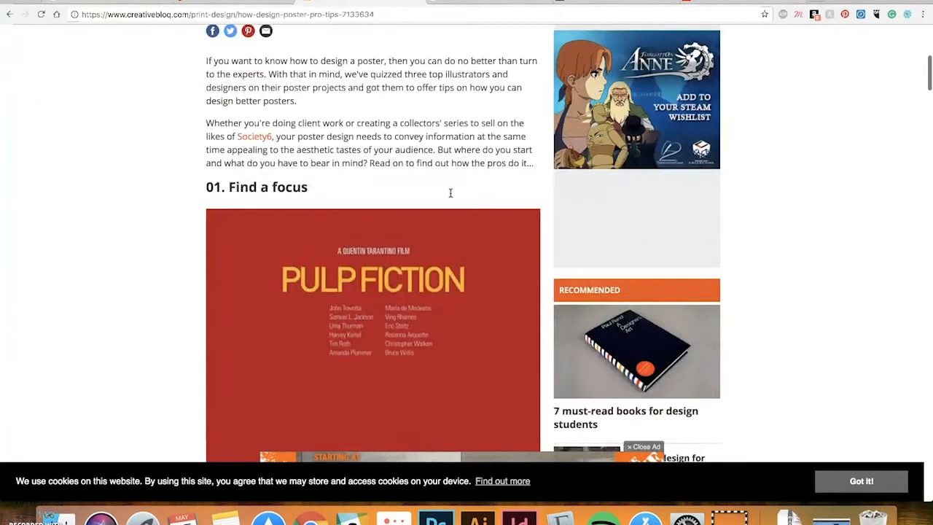
pyautogui.scroll(-12, 117, 209)
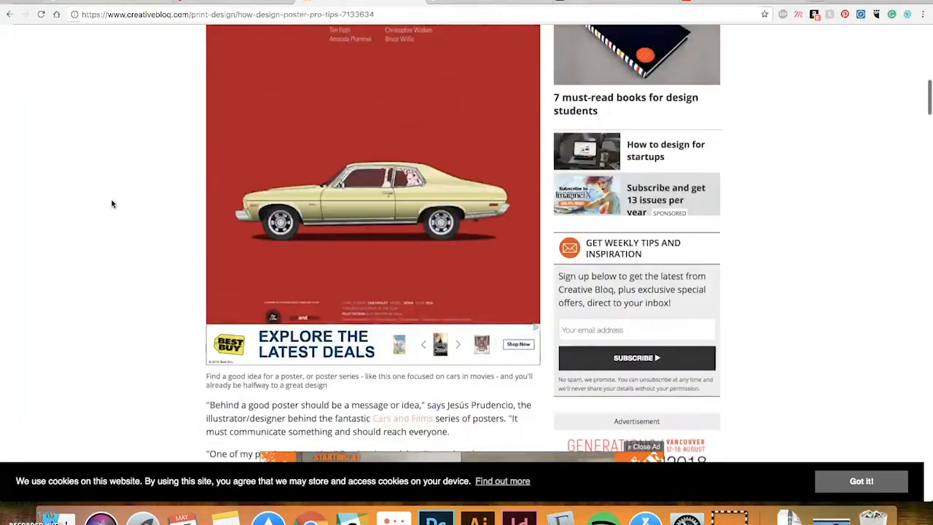
pyautogui.scroll(-10, 110, 203)
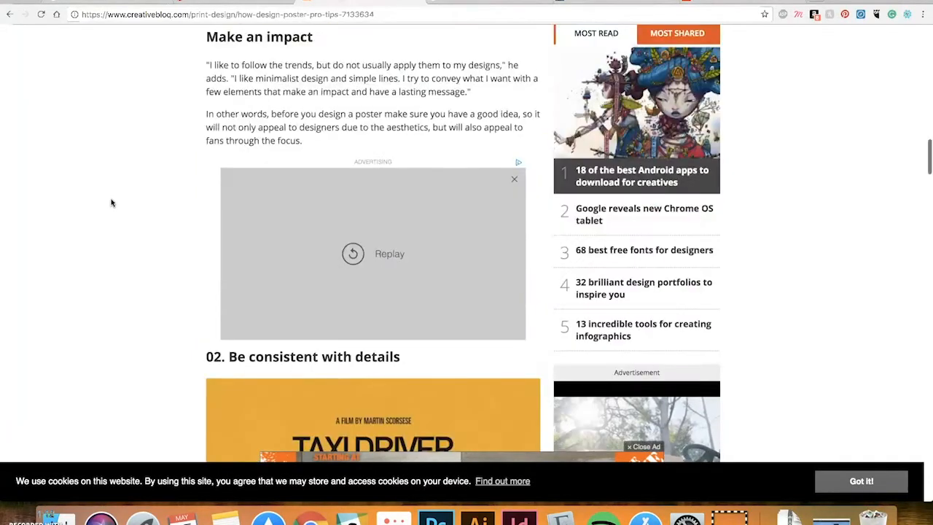
pyautogui.scroll(-6, 110, 202)
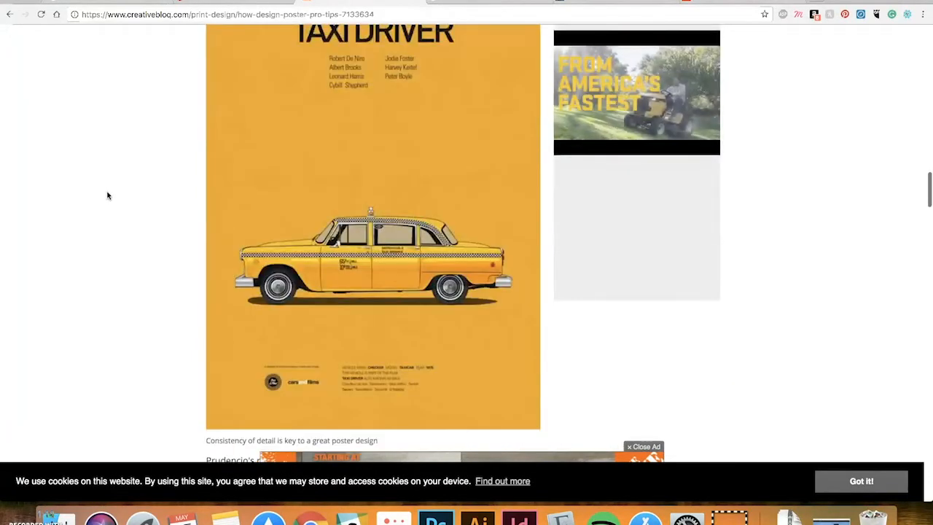
pyautogui.scroll(1, 109, 192)
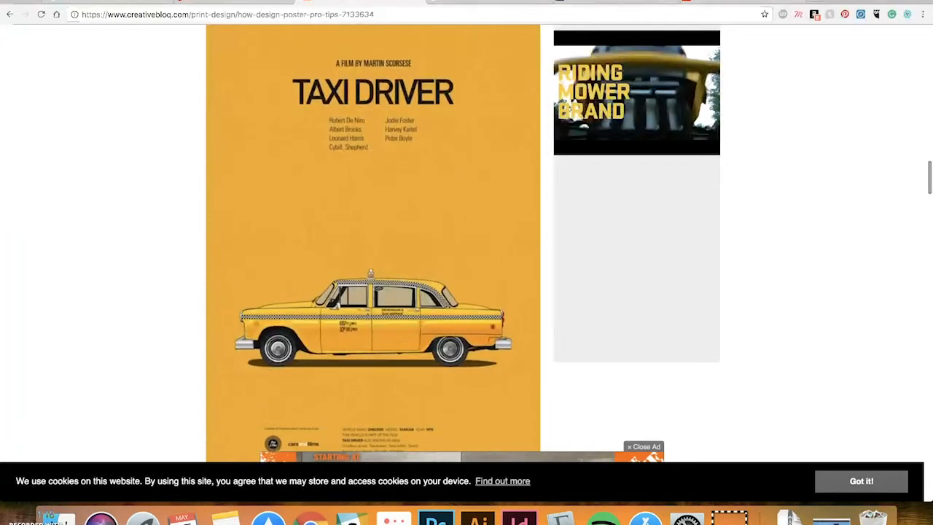
pyautogui.click(501, 1)
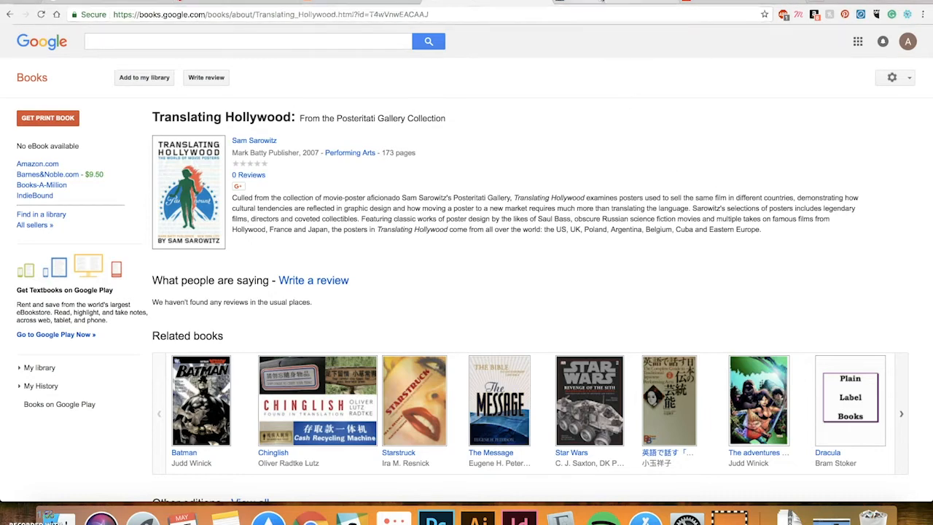
# Switch to the Schiffer page for Alternative Movie Posters and scroll down it
pyautogui.click(604, 1)
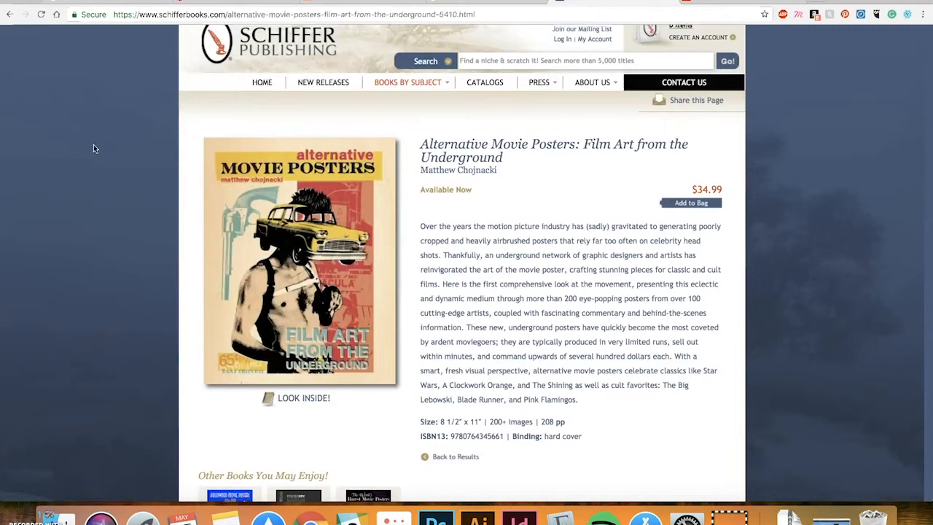
pyautogui.scroll(1, 99, 144)
pyautogui.scroll(-2, 101, 142)
pyautogui.scroll(-1, 112, 148)
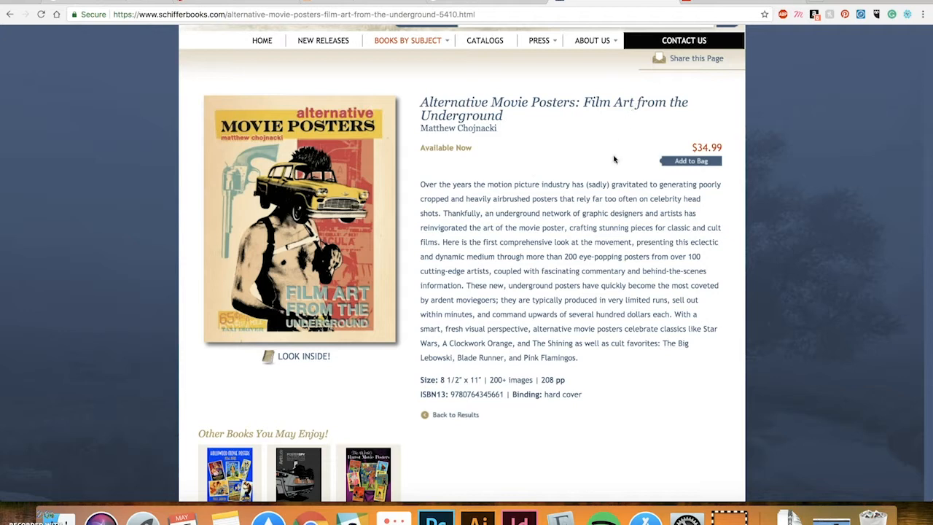
pyautogui.scroll(-1, 616, 159)
pyautogui.scroll(-1, 543, 272)
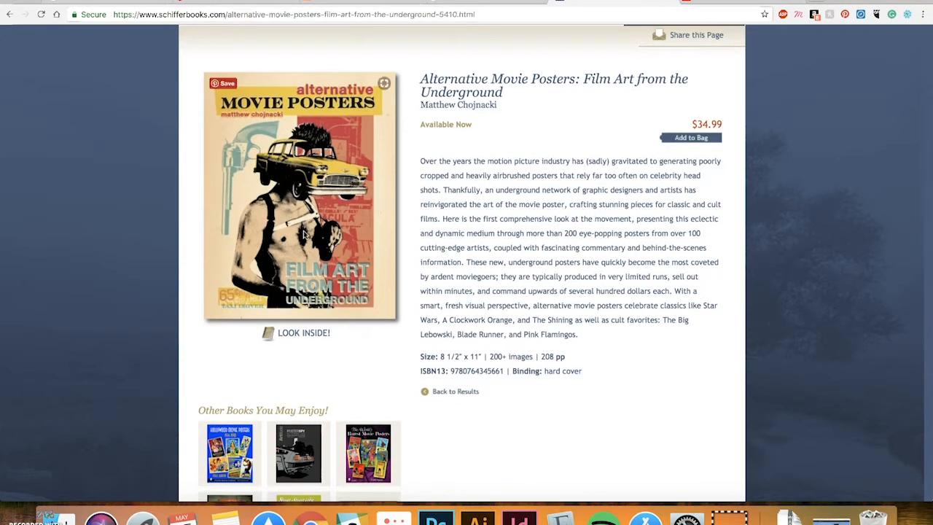
# View all three Look Inside preview spreads, close the preview, then bring up the back history
pyautogui.click(305, 334)
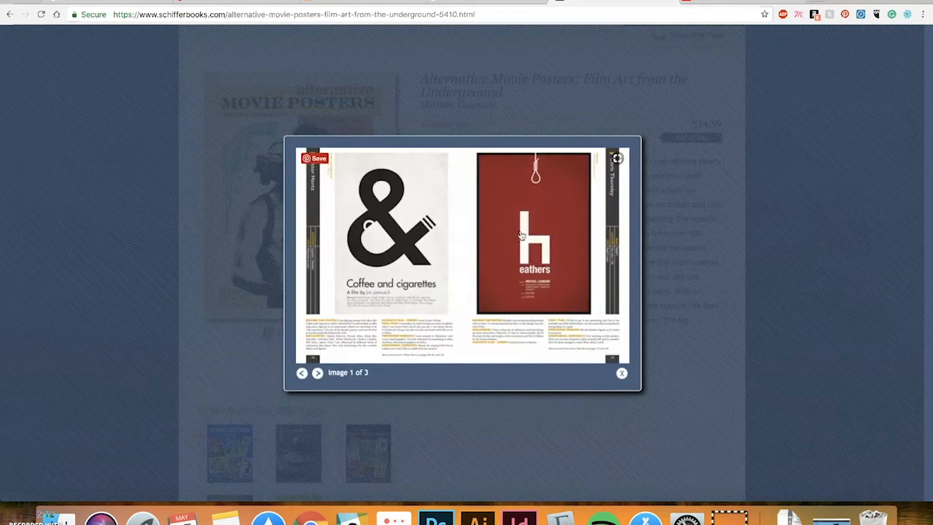
pyautogui.click(318, 373)
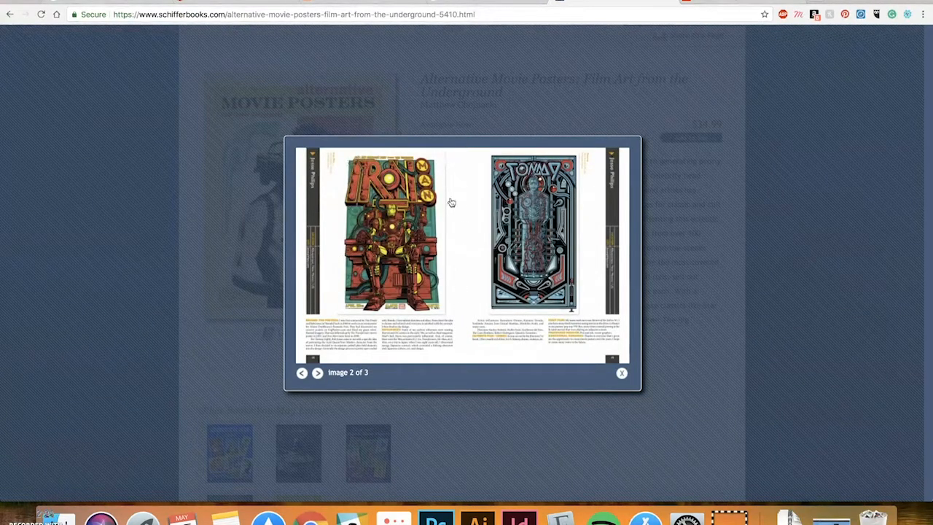
pyautogui.click(318, 373)
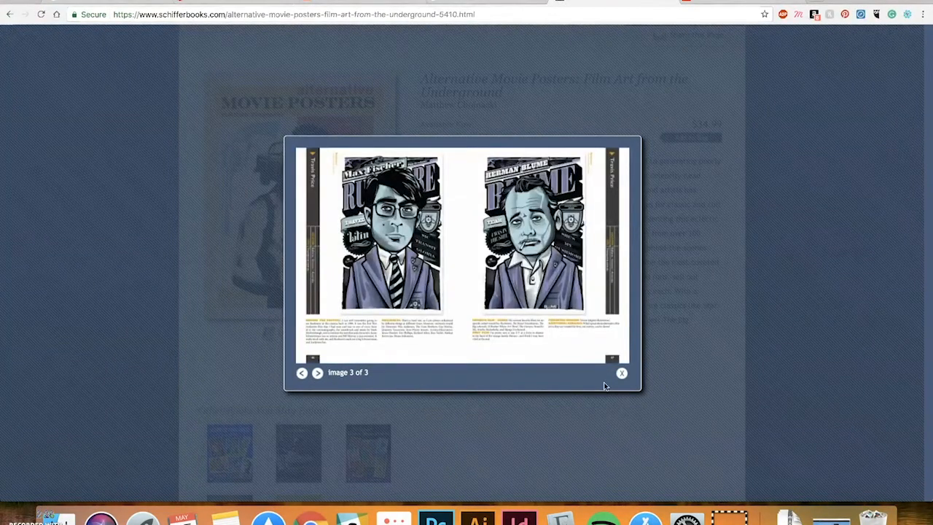
pyautogui.click(622, 373)
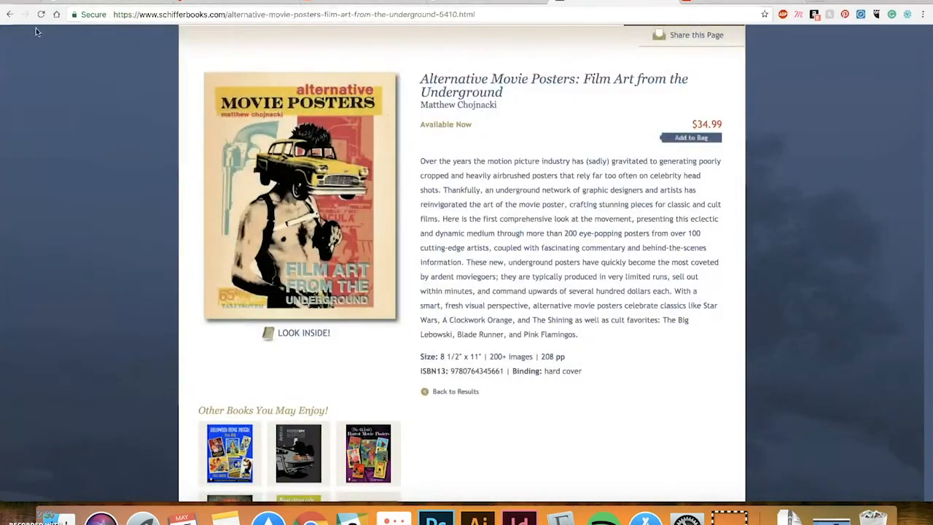
pyautogui.rightClick(8, 13)
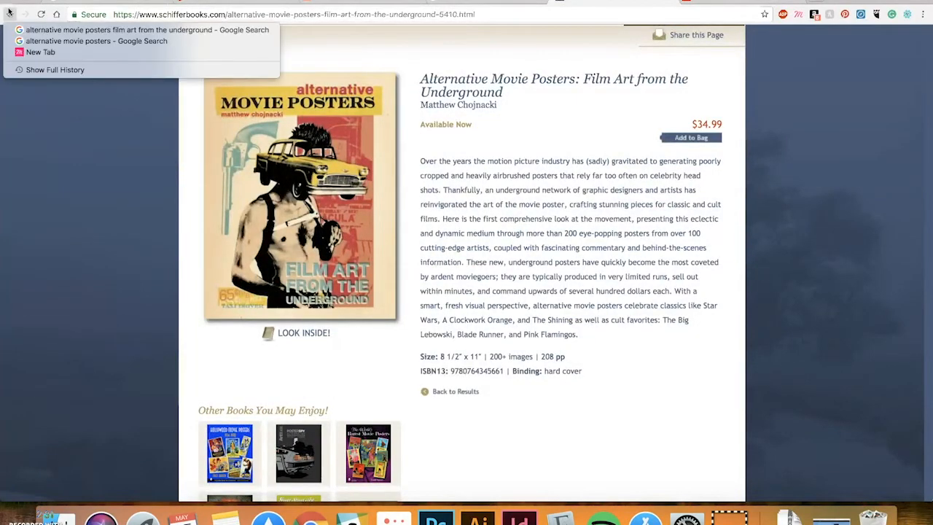
# Return to the search results and open the AlternativeMoviePosters.com home page
pyautogui.click(64, 41)
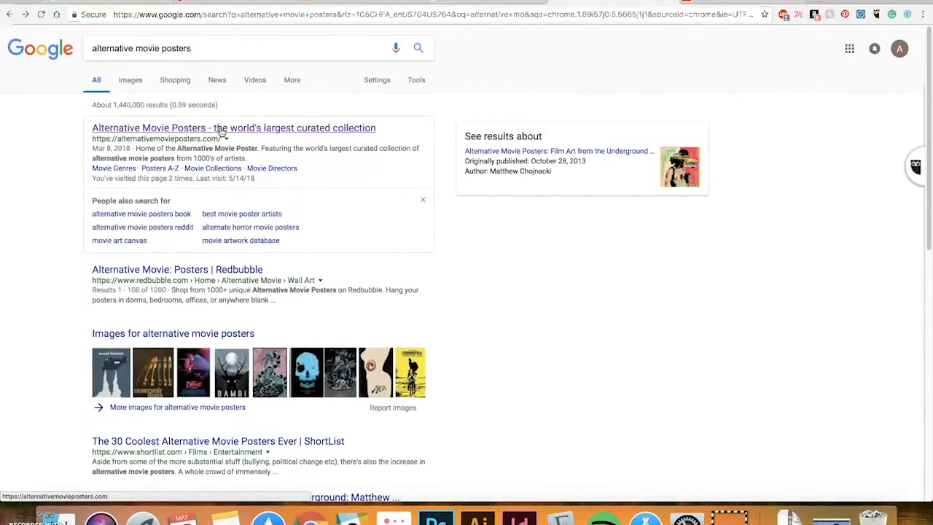
pyautogui.click(221, 129)
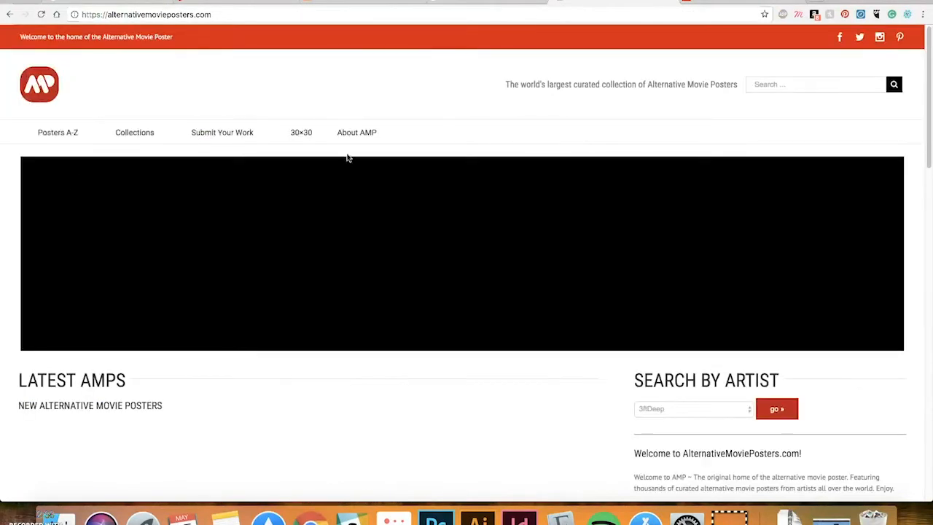
pyautogui.scroll(-1, 484, 140)
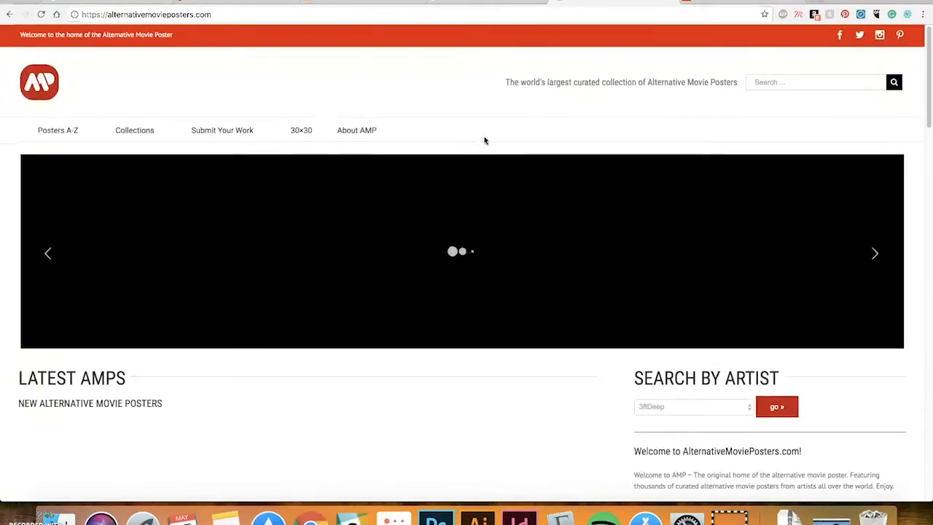
pyautogui.scroll(-7, 484, 141)
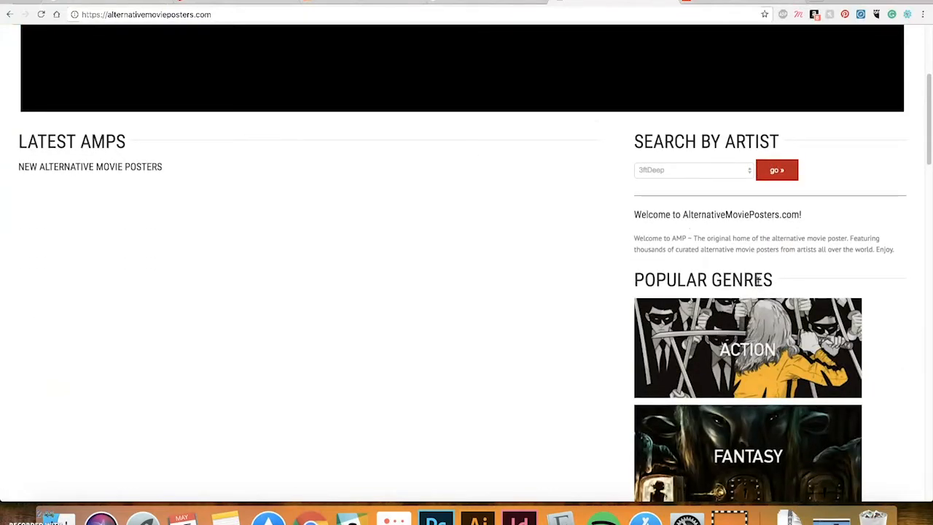
pyautogui.scroll(-2, 758, 279)
pyautogui.scroll(-6, 743, 324)
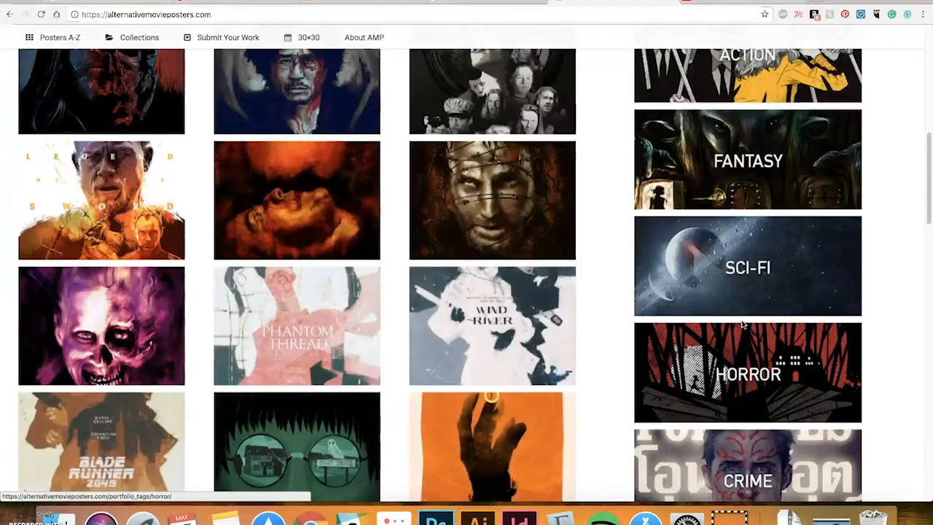
# Browse the site's genres, collections and Instagram posts, then go to the Graphic Design Visionaries page
pyautogui.scroll(-10, 529, 325)
pyautogui.scroll(-4, 401, 274)
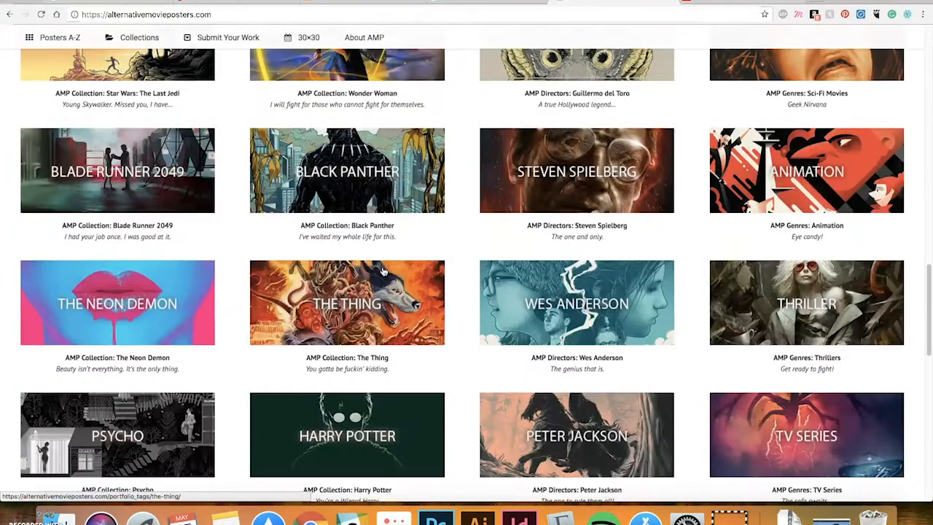
pyautogui.scroll(-4, 400, 270)
pyautogui.scroll(-4, 399, 268)
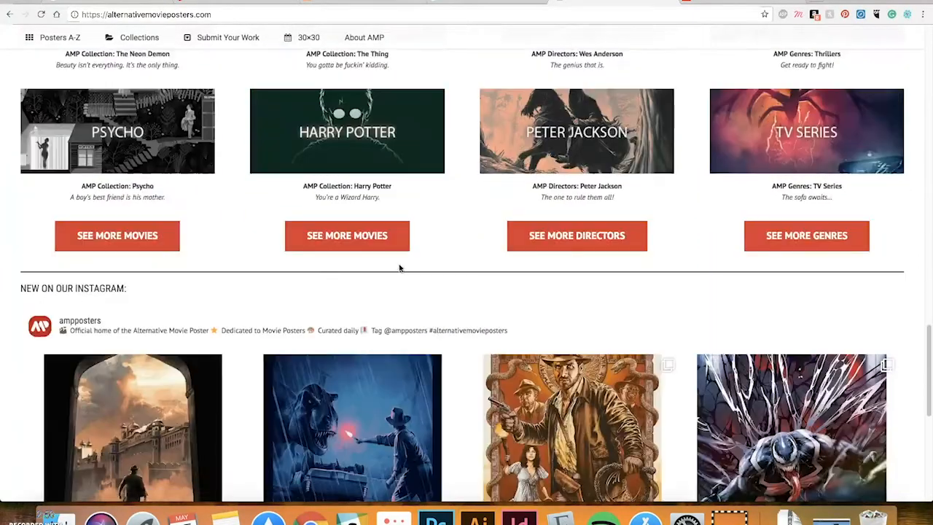
pyautogui.scroll(-5, 399, 268)
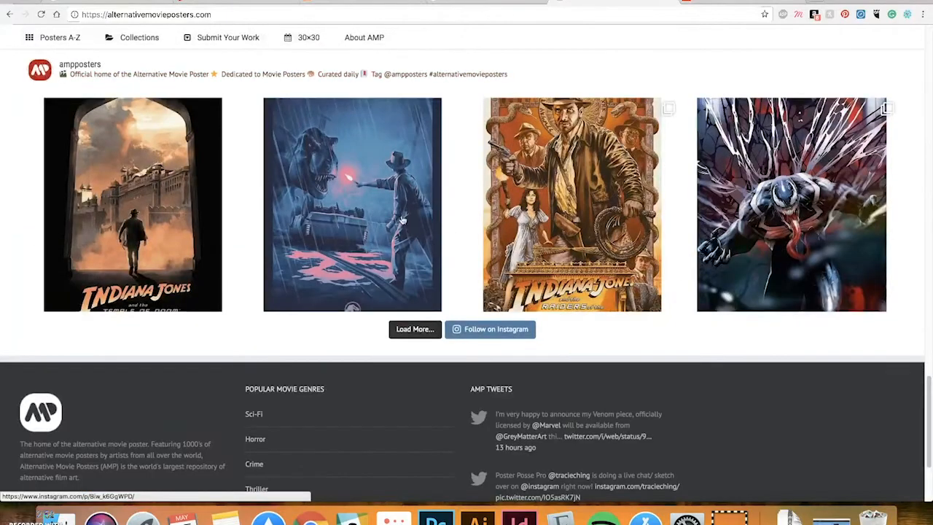
pyautogui.click(731, 2)
pyautogui.scroll(3, 169, 107)
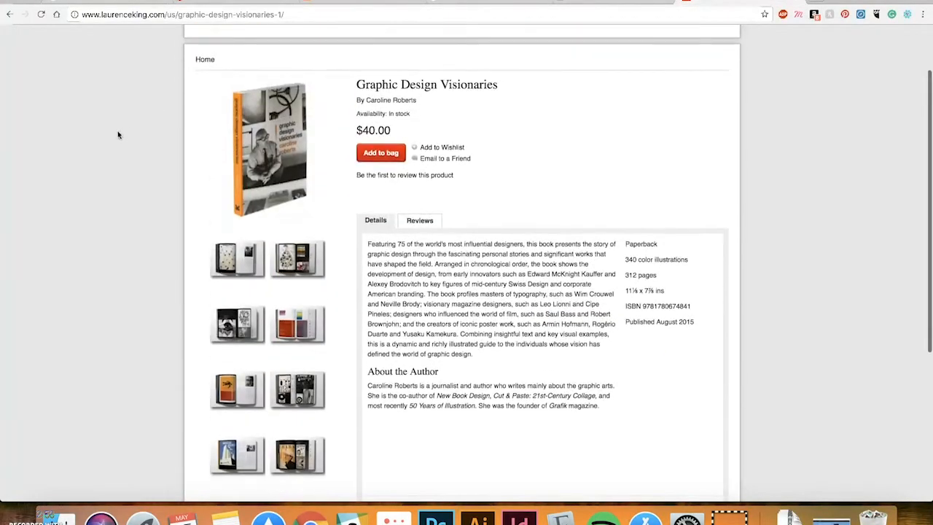
# Step through all ten Graphic Design Visionaries preview images to the orange back cover, then close the gallery
pyautogui.scroll(-1, 118, 134)
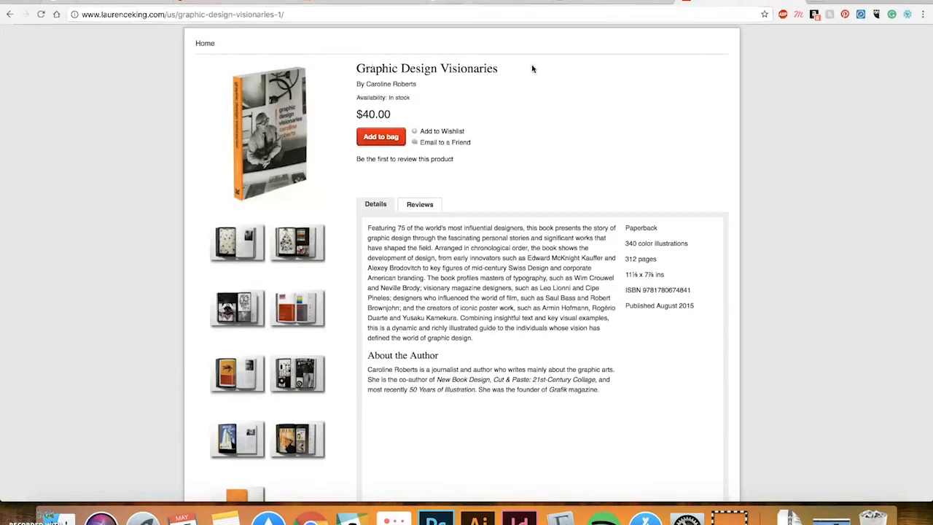
pyautogui.click(248, 247)
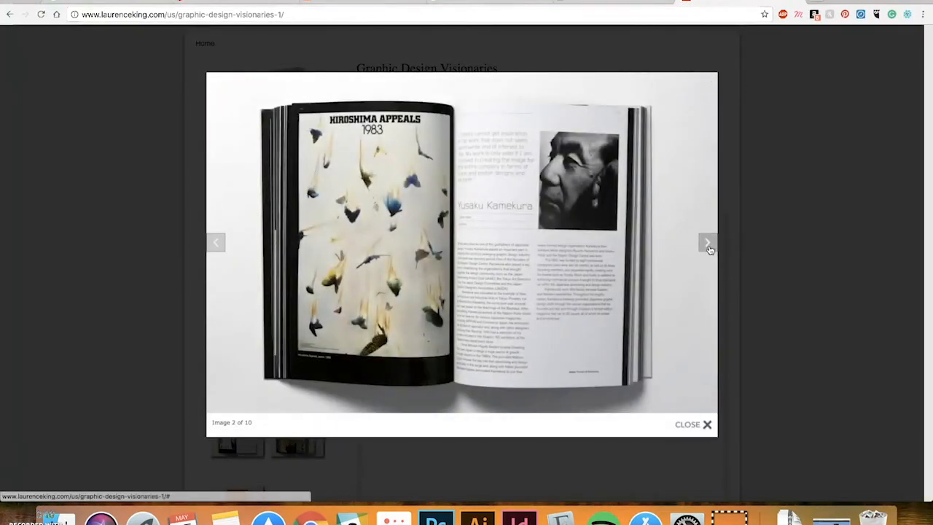
pyautogui.click(708, 246)
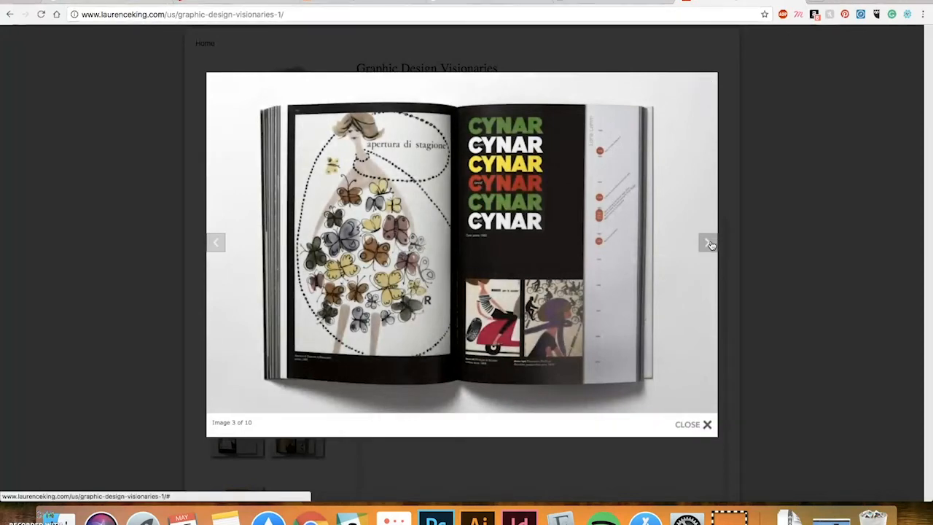
pyautogui.click(709, 245)
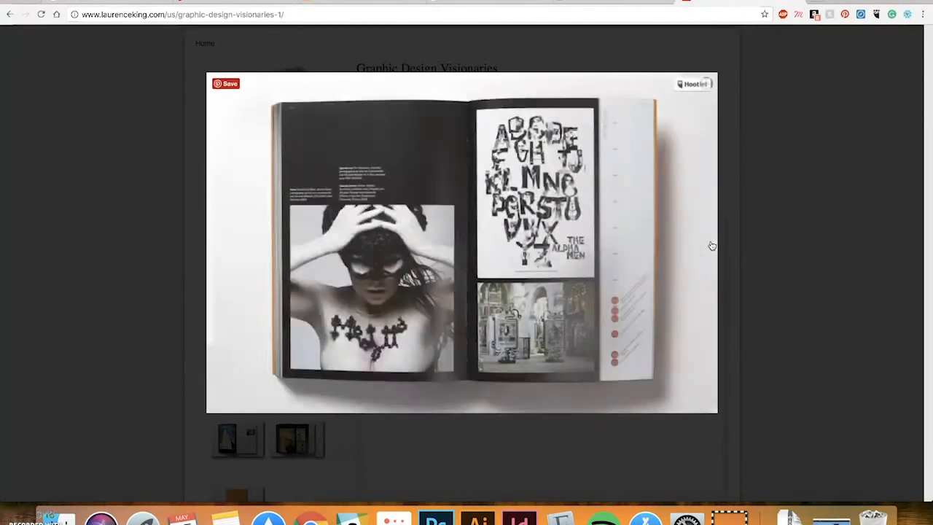
pyautogui.click(710, 246)
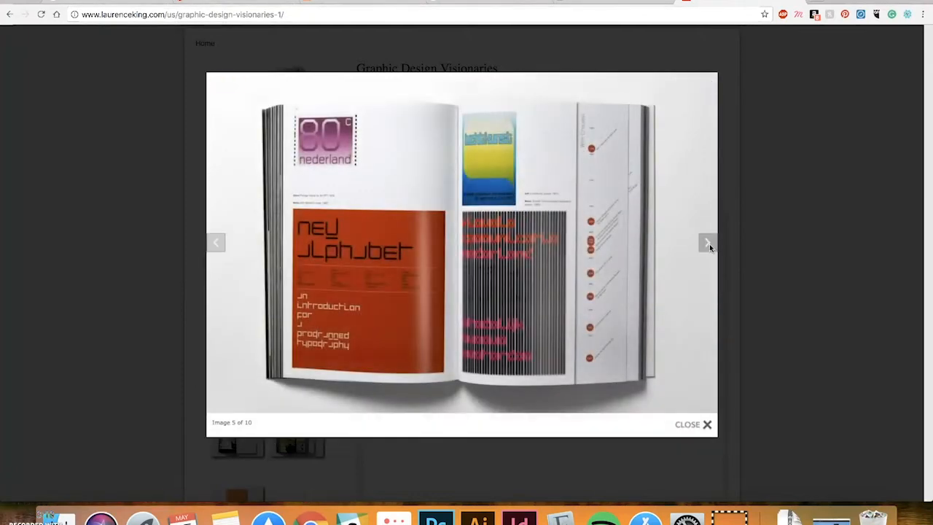
pyautogui.click(709, 245)
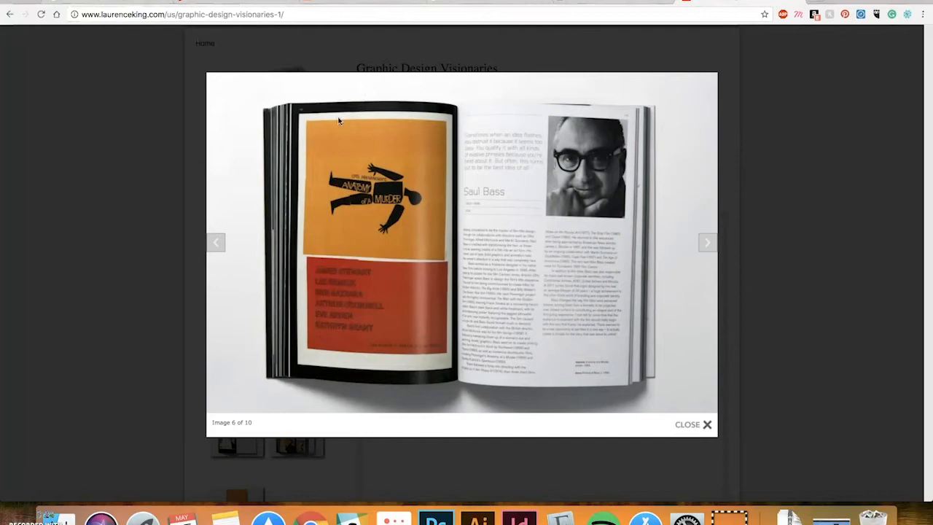
pyautogui.click(706, 244)
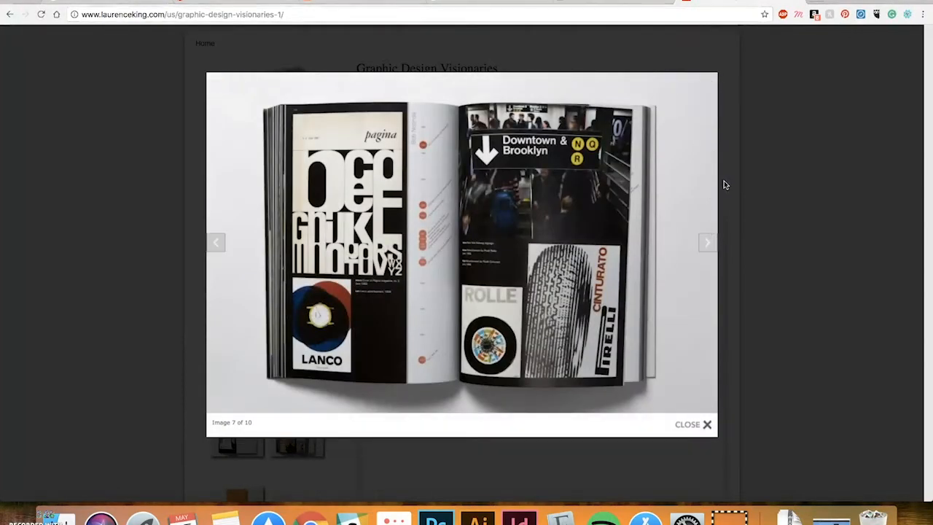
pyautogui.click(709, 243)
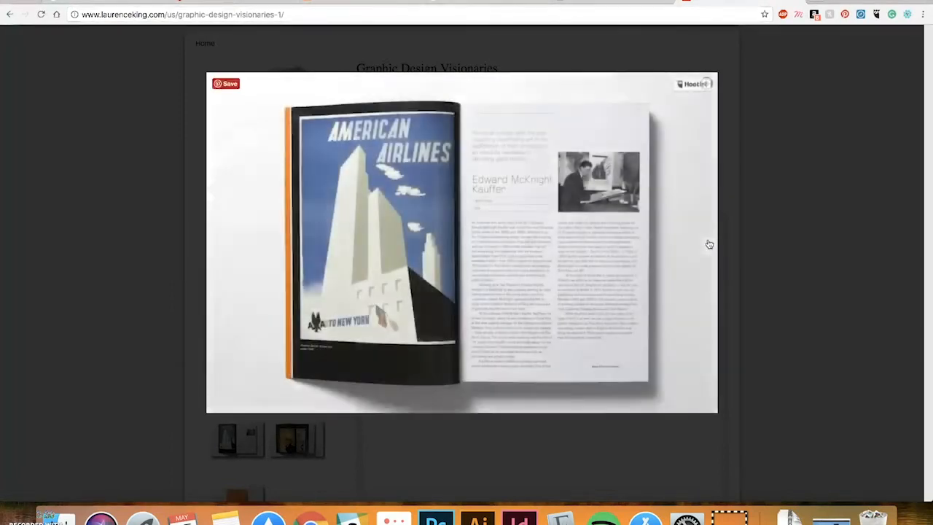
pyautogui.click(713, 252)
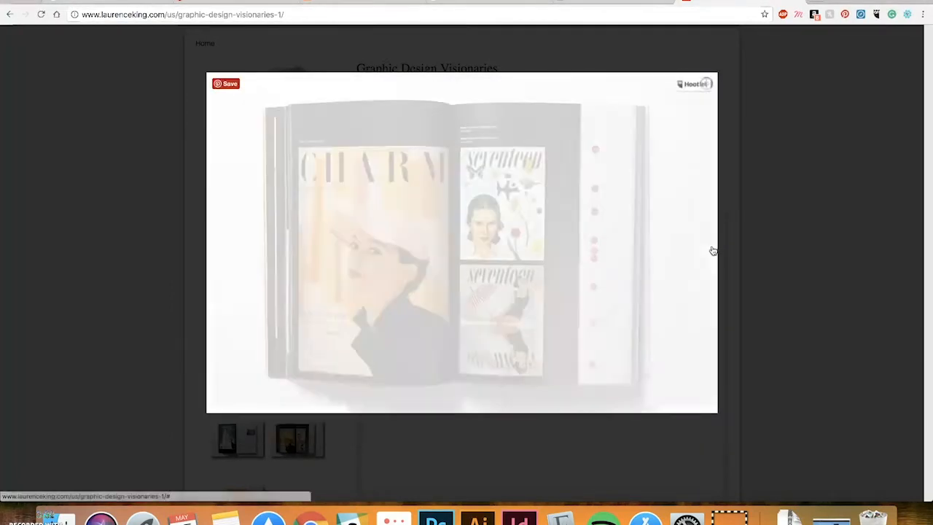
pyautogui.click(710, 246)
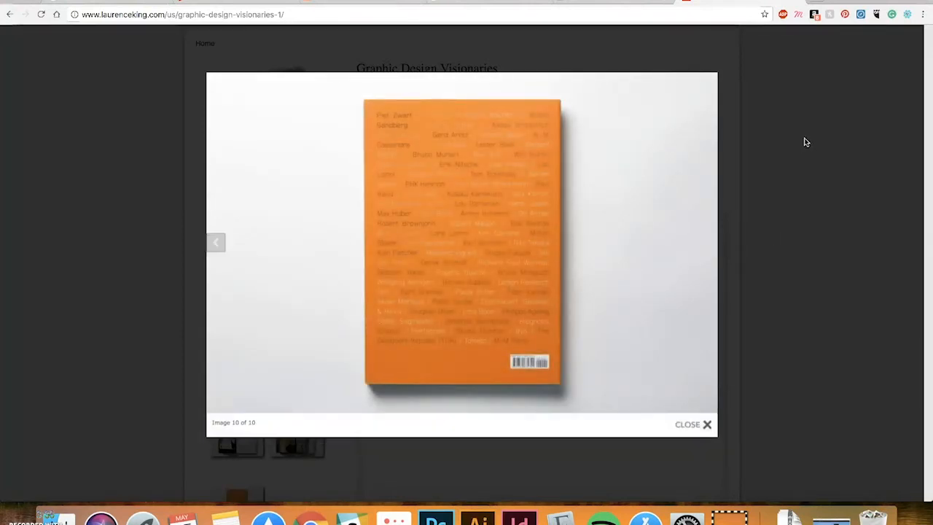
pyautogui.click(839, 121)
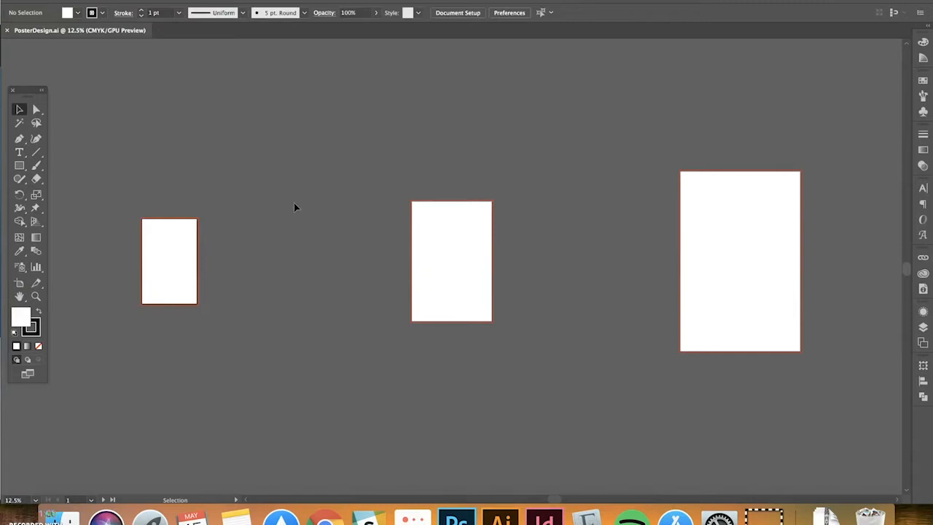
# Enter artboard editing and zoom in on the first artboard, centring it
pyautogui.hscroll(-5, 290, 210)
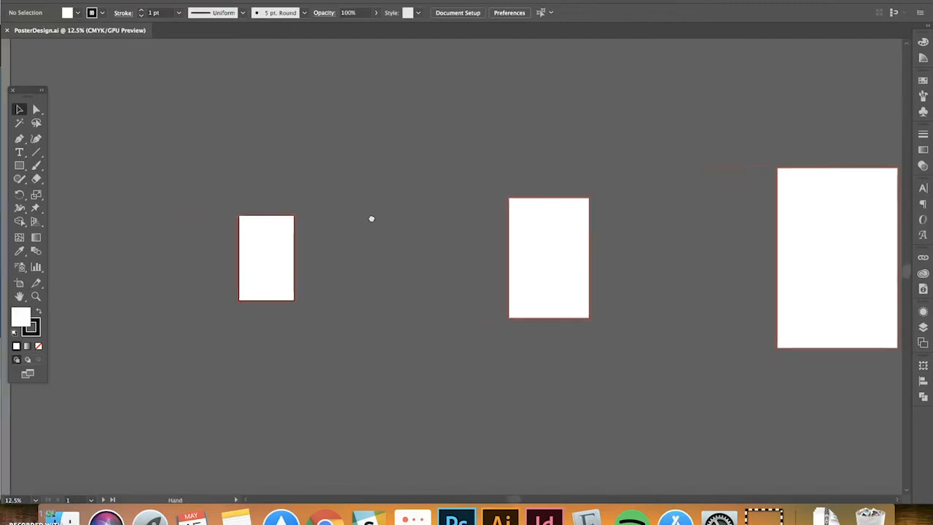
pyautogui.click(20, 283)
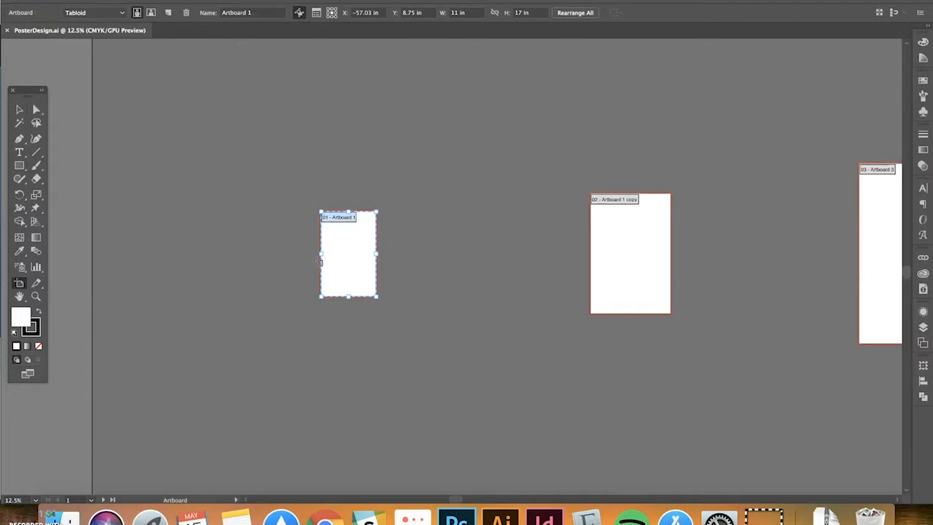
pyautogui.press('super+plus')
pyautogui.press('super+plus')
pyautogui.press('super+plus')
pyautogui.moveTo(326, 271); pyautogui.dragTo(493, 312)
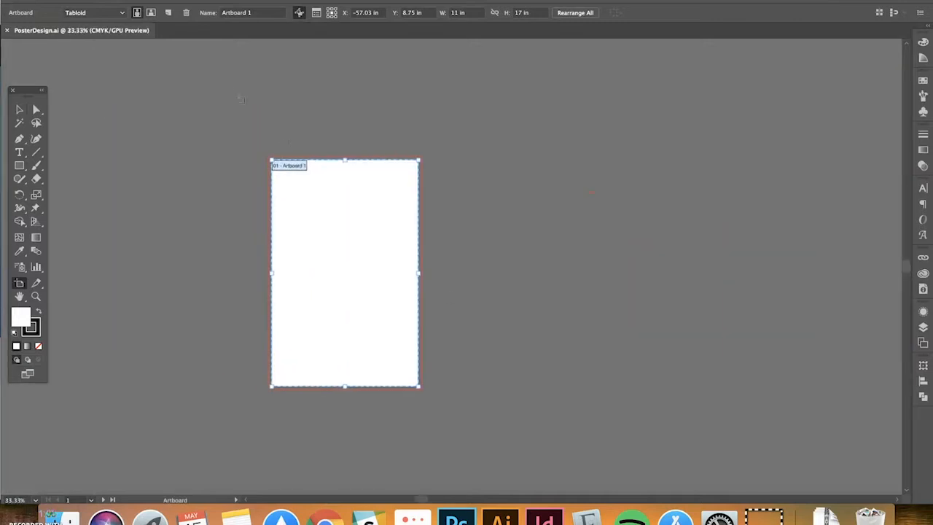
# Zoom out and pan to bring the larger third artboard into view, then show artboard names
pyautogui.click(21, 110)
pyautogui.hscroll(-3, 448, 208)
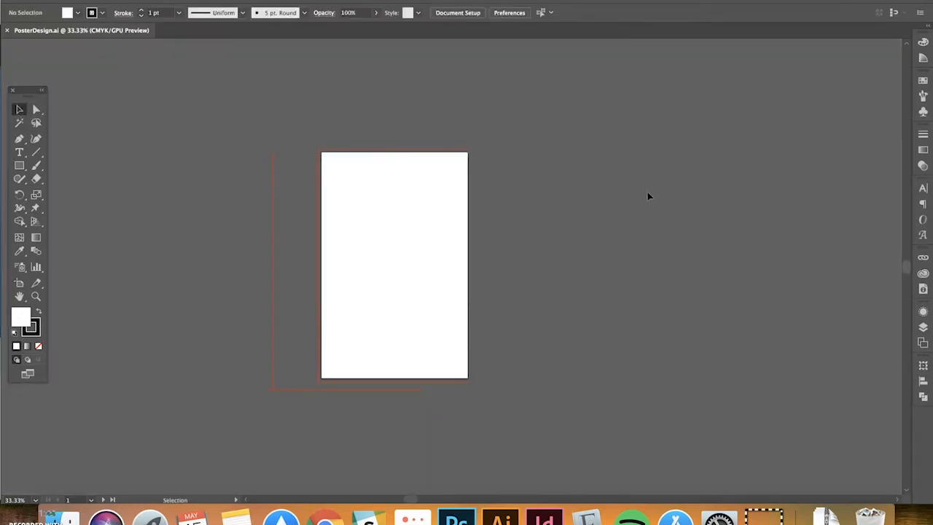
pyautogui.press('super+minus')
pyautogui.press('super+minus')
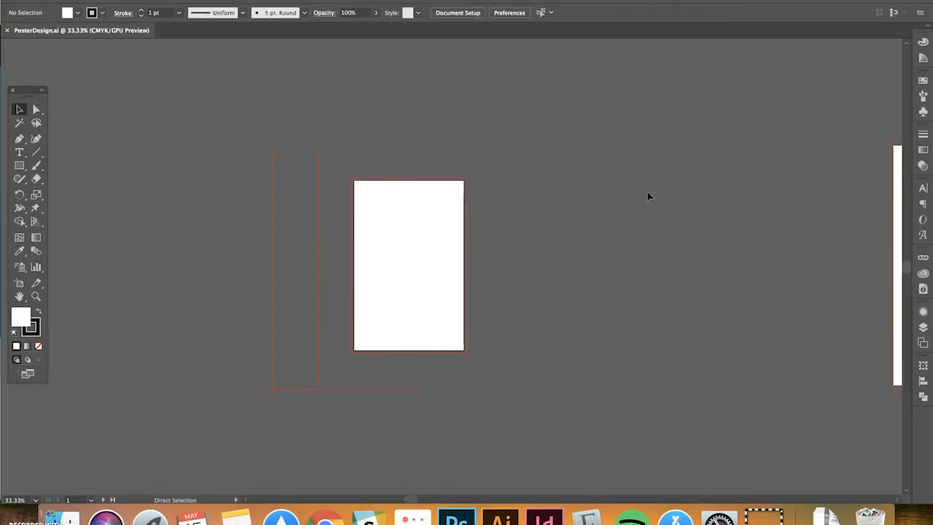
pyautogui.moveTo(544, 224); pyautogui.dragTo(633, 221)
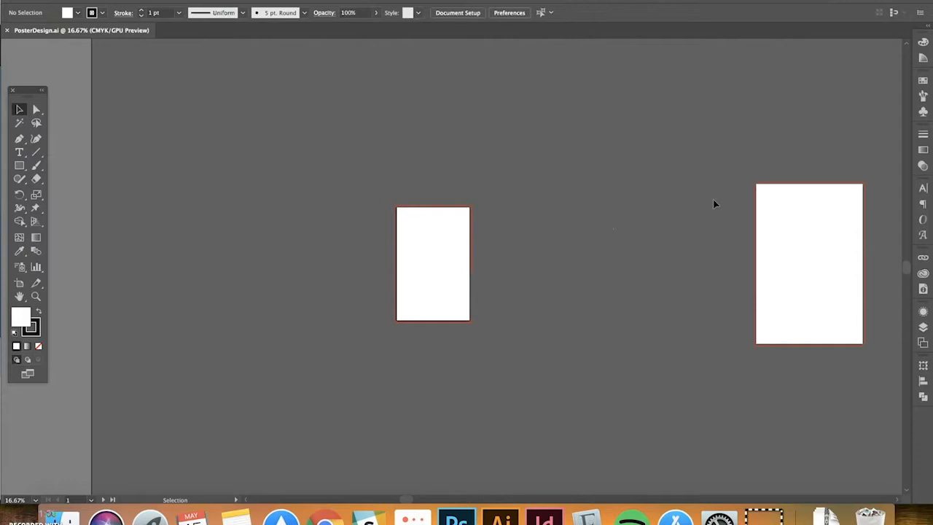
pyautogui.moveTo(646, 211); pyautogui.dragTo(373, 233)
pyautogui.moveTo(666, 252); pyautogui.dragTo(526, 231)
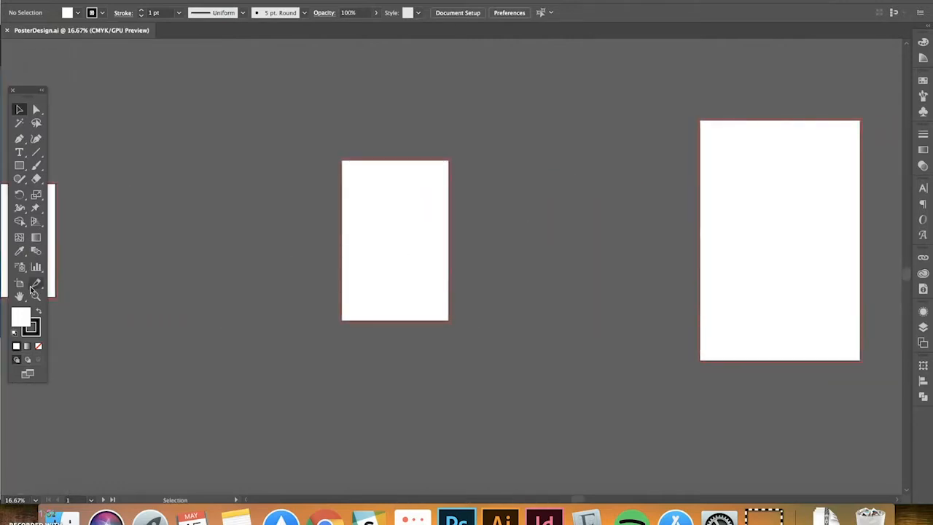
pyautogui.click(19, 282)
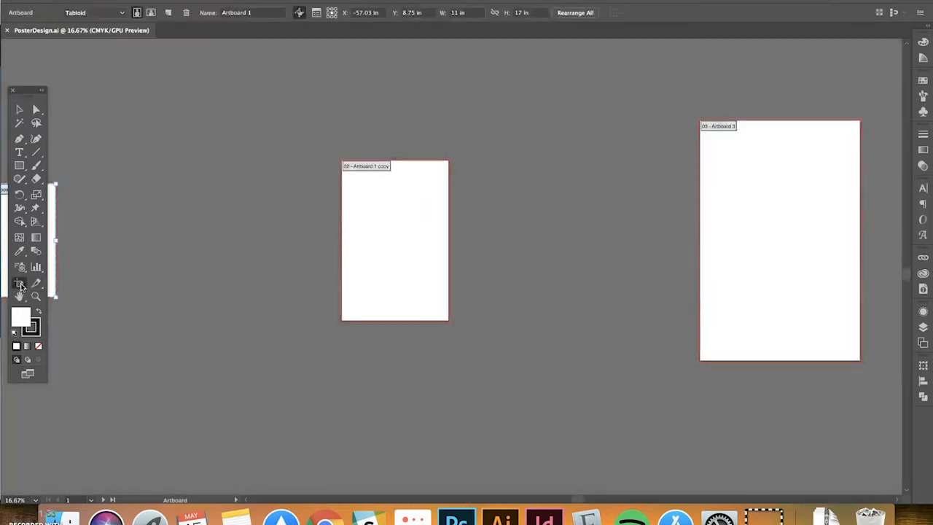
pyautogui.click(411, 211)
pyautogui.press('super+equal')
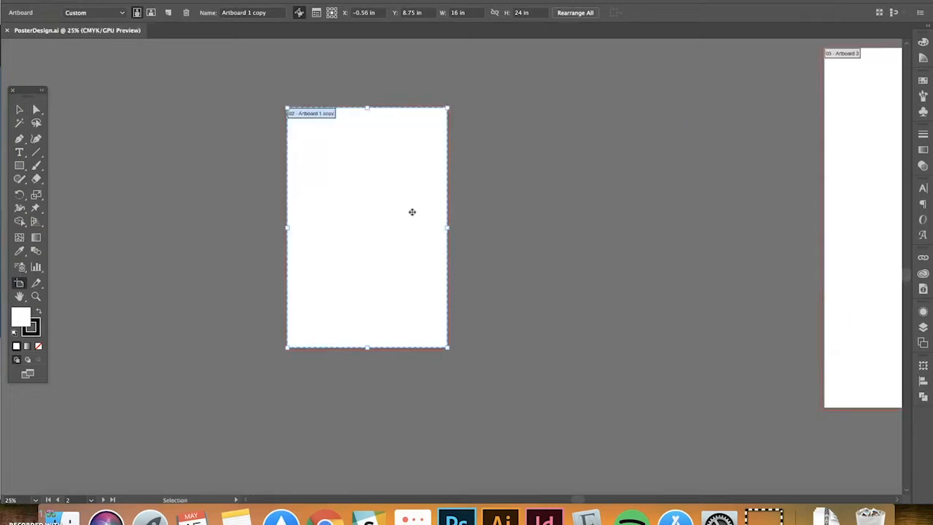
pyautogui.moveTo(411, 212); pyautogui.dragTo(471, 210)
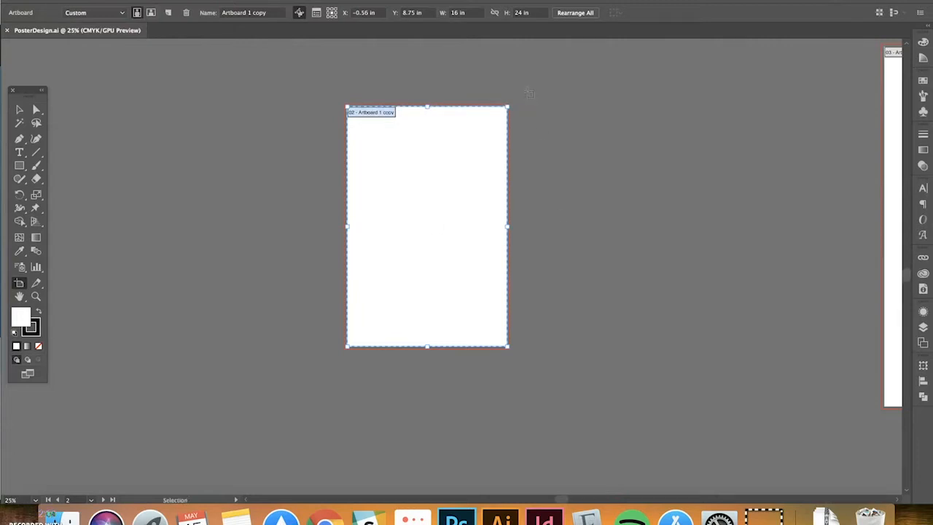
pyautogui.press('super+minus')
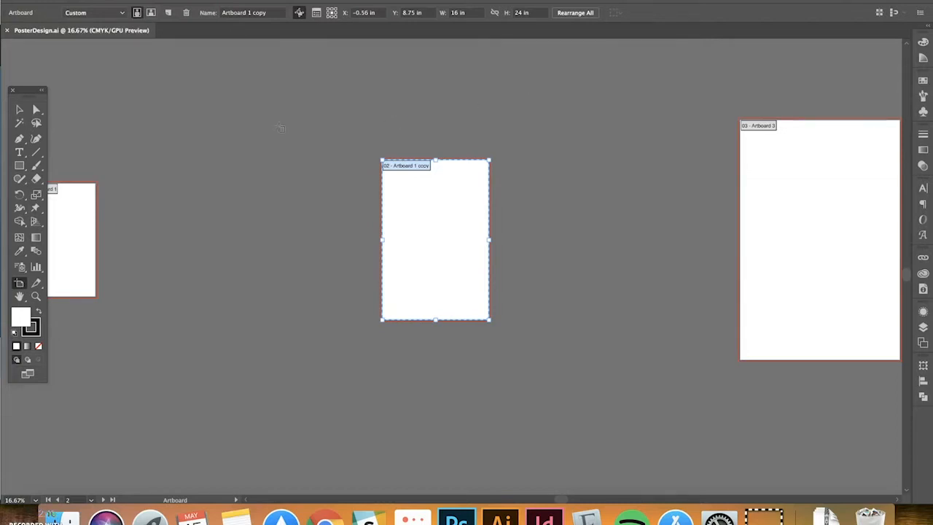
pyautogui.click(20, 112)
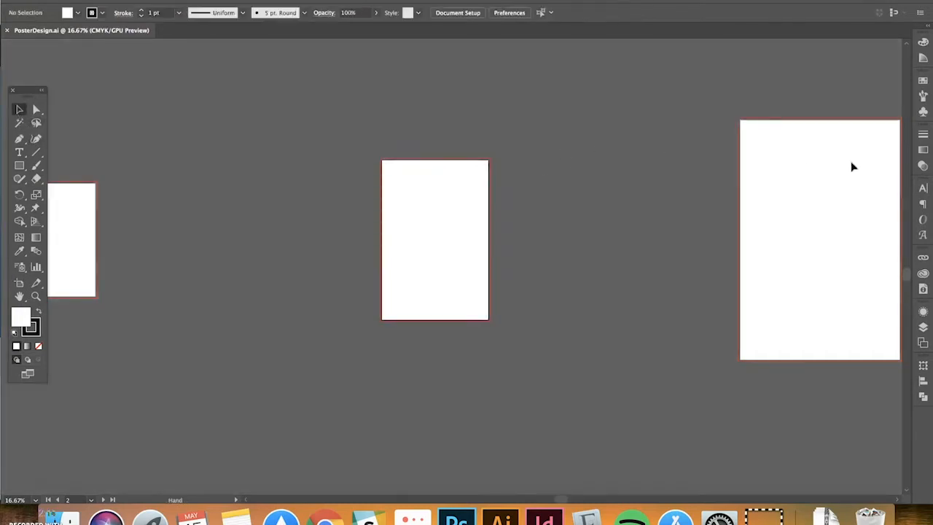
pyautogui.moveTo(852, 165); pyautogui.dragTo(544, 152)
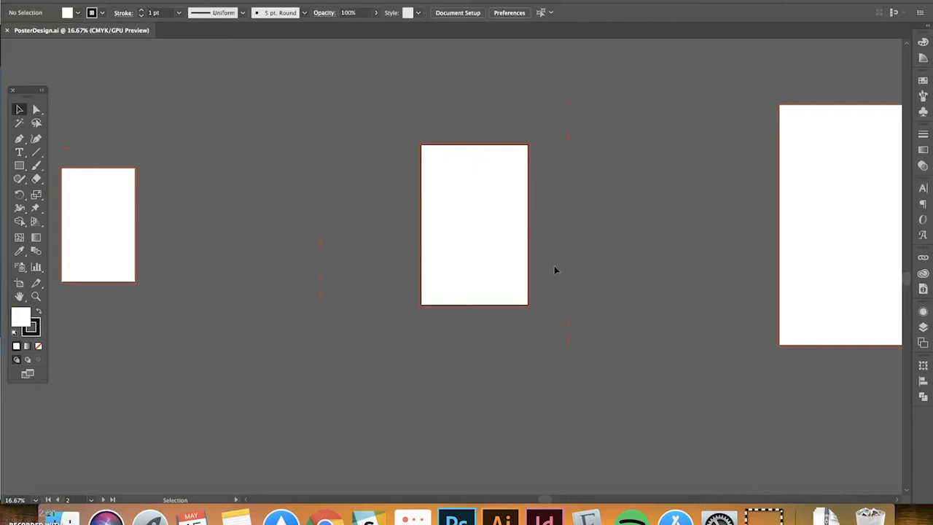
pyautogui.press('super')
pyautogui.press('super+minus')
pyautogui.moveTo(554, 265); pyautogui.dragTo(511, 260)
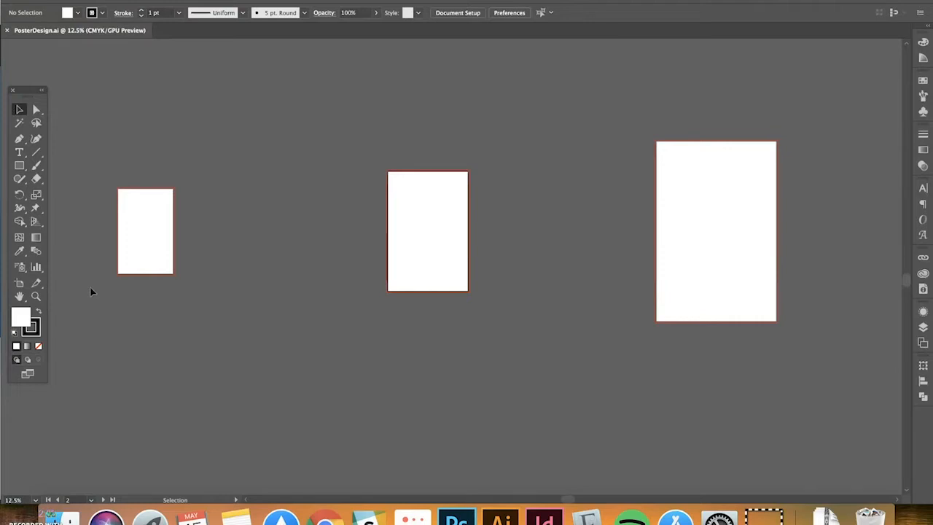
pyautogui.moveTo(116, 276); pyautogui.dragTo(136, 276)
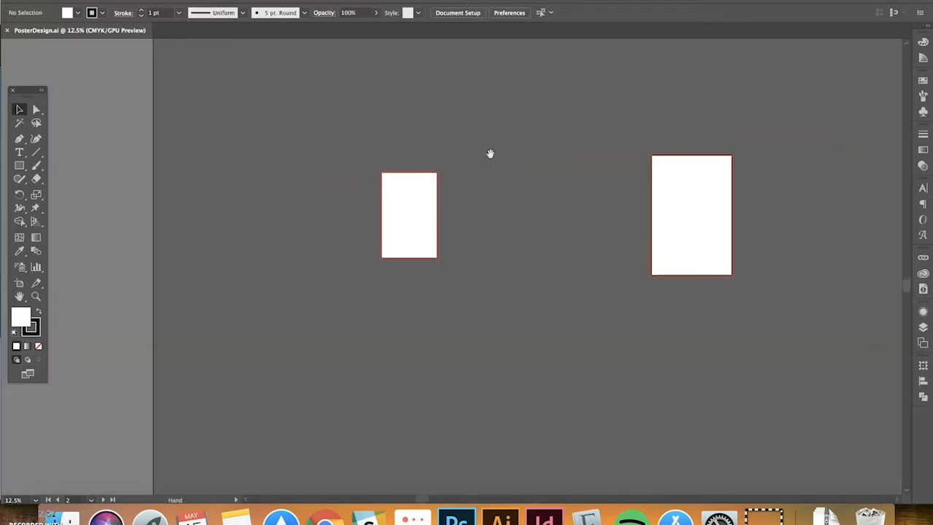
pyautogui.click(19, 285)
pyautogui.press('super+equal')
pyautogui.press('super+equal')
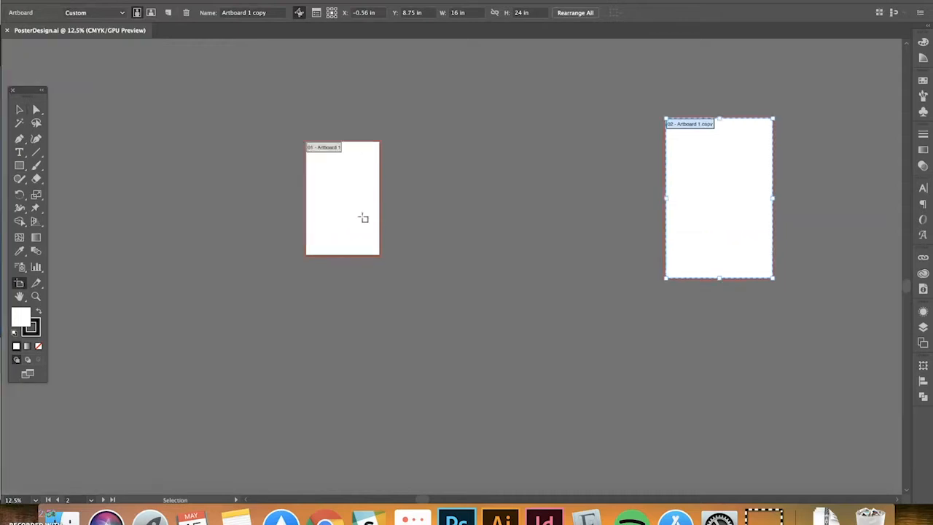
# Select Artboard 1, then pan over and select the 16 × 24 in Artboard 1 copy
pyautogui.click(342, 212)
pyautogui.scroll(5, 385, 260)
pyautogui.hscroll(-5, 385, 260)
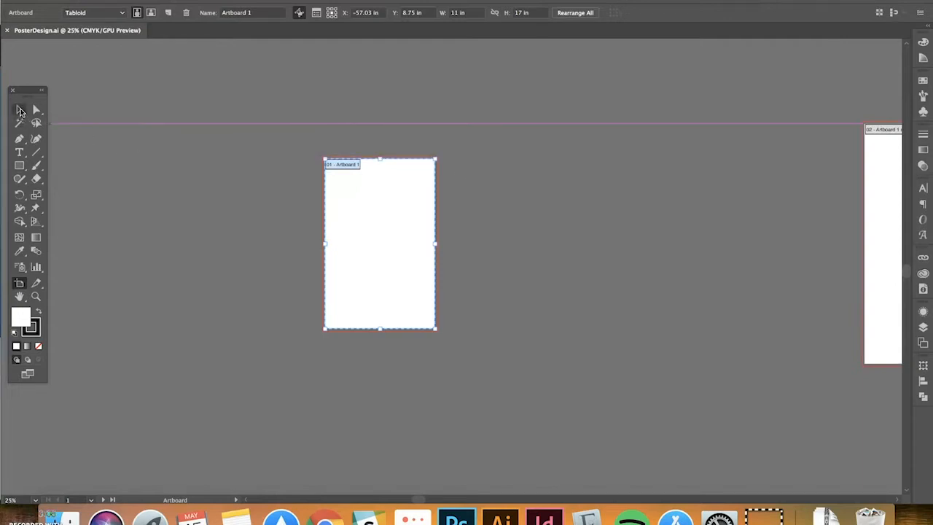
pyautogui.click(20, 110)
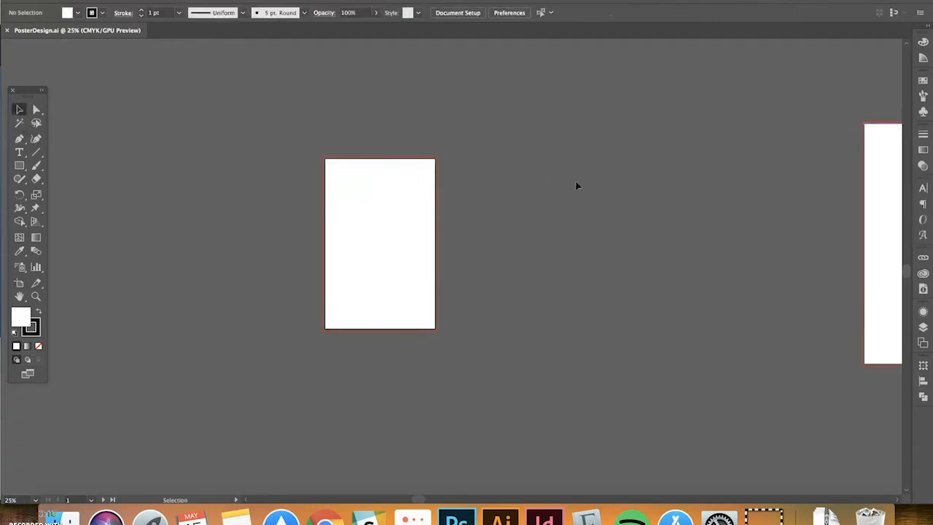
pyautogui.press('space')
pyautogui.moveTo(651, 186); pyautogui.dragTo(440, 178)
pyautogui.moveTo(622, 170); pyautogui.dragTo(263, 179)
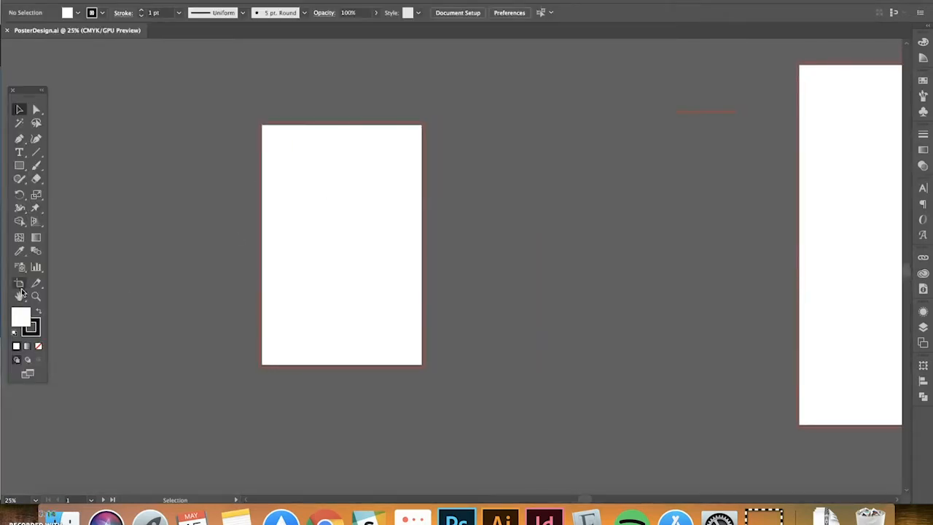
pyautogui.click(20, 285)
pyautogui.click(292, 228)
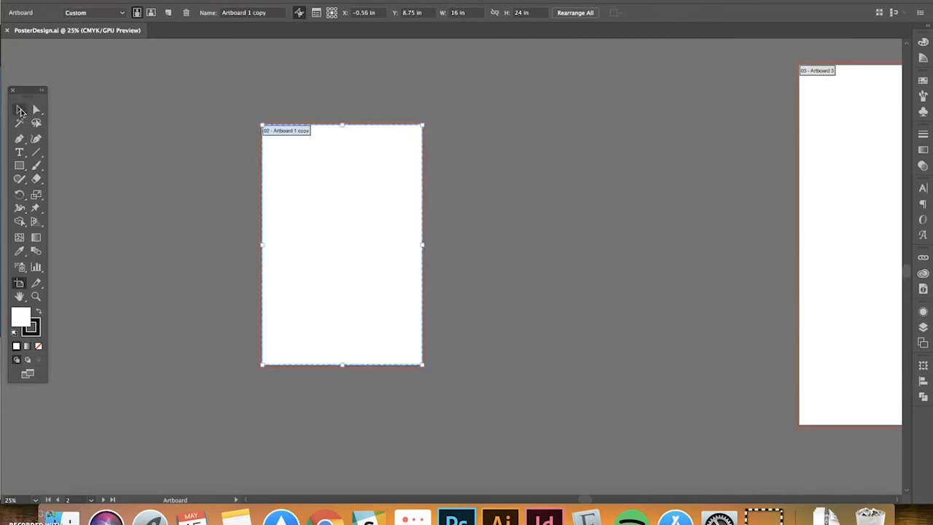
# Pan across and select Artboard 3 to show its 24 × 36 in size
pyautogui.click(20, 110)
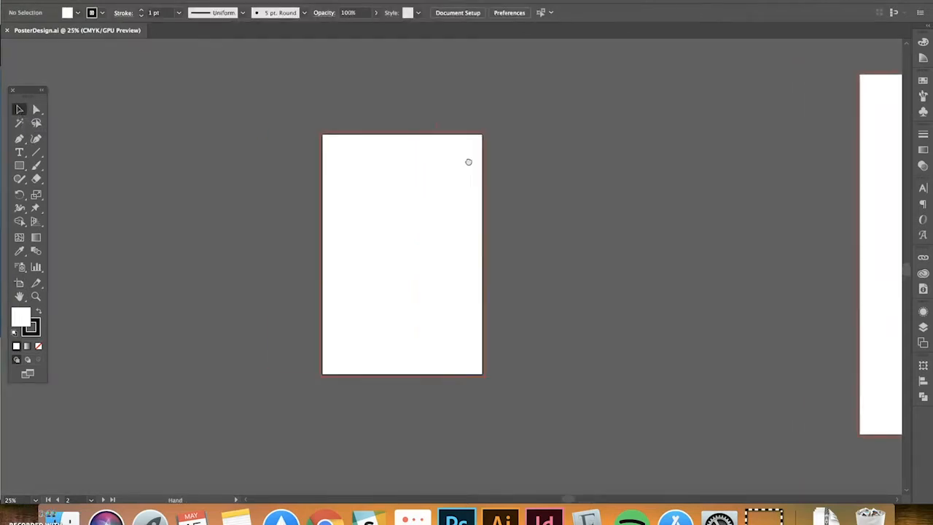
pyautogui.hscroll(-2, 437, 156)
pyautogui.click(19, 282)
pyautogui.moveTo(680, 199); pyautogui.dragTo(672, 198)
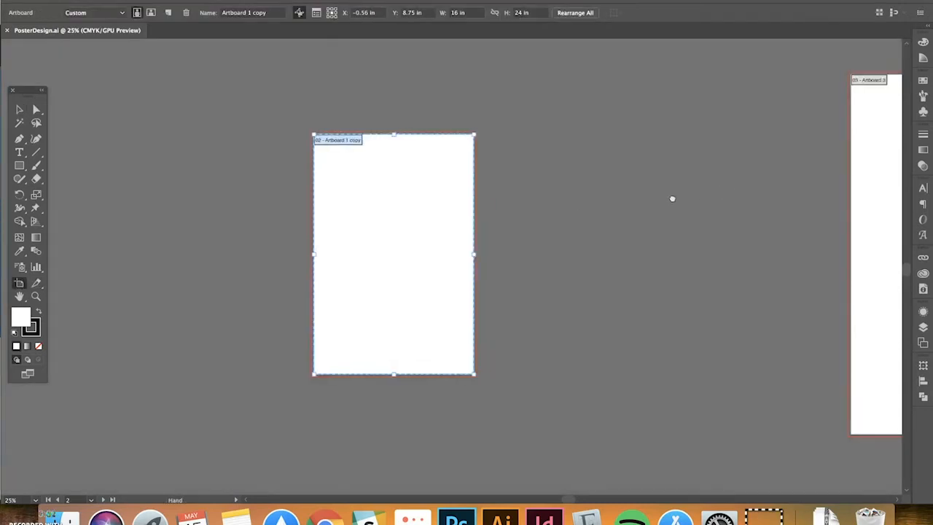
pyautogui.hscroll(10, 672, 198)
pyautogui.click(438, 175)
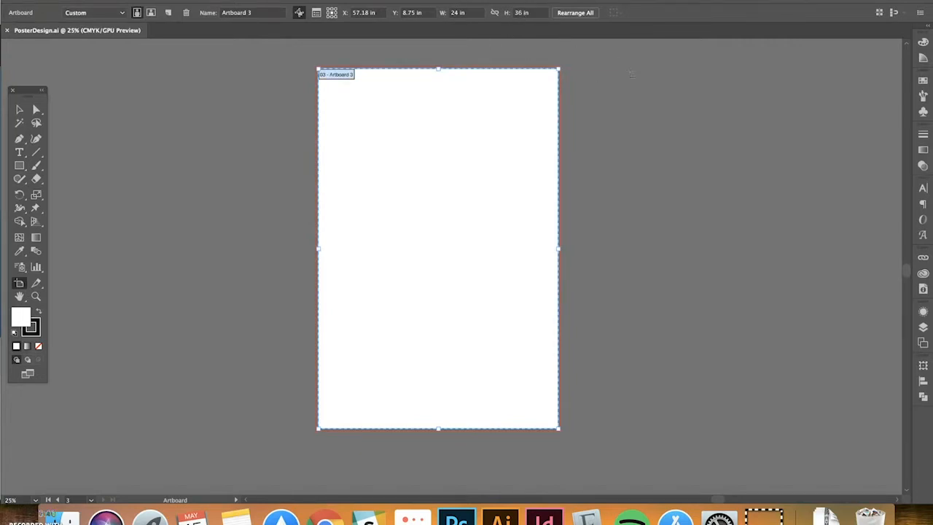
# Zoom out to 12.5% to see all layouts, then select and zoom in on the beige background rectangle
pyautogui.click(19, 110)
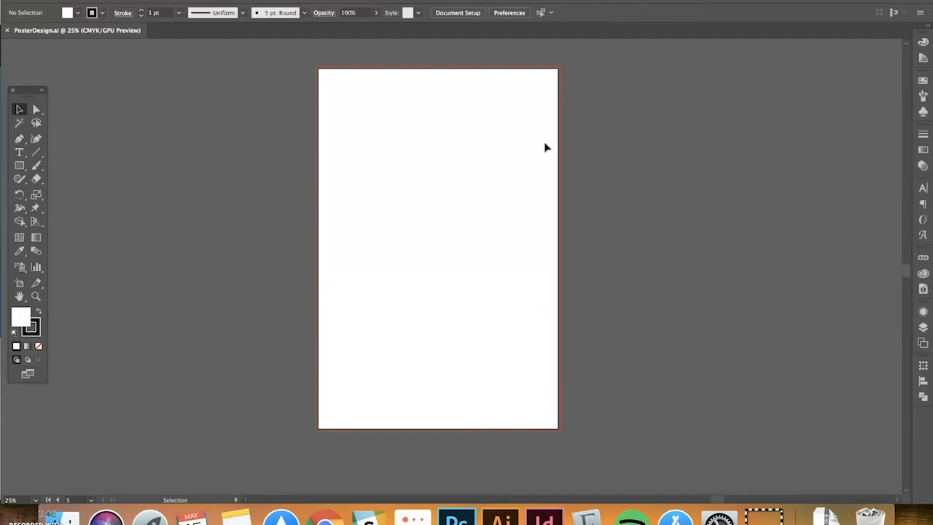
pyautogui.scroll(1, 669, 120)
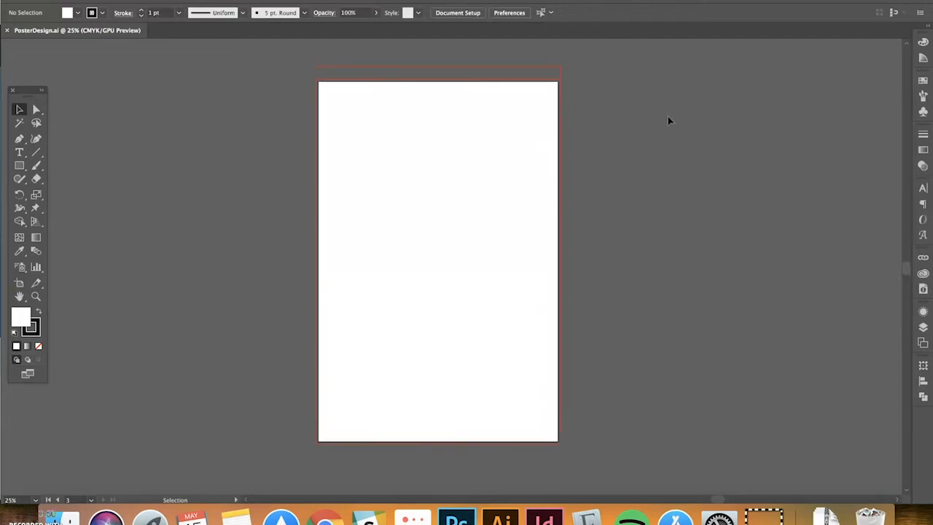
pyautogui.press('super+minus')
pyautogui.press('super+minus')
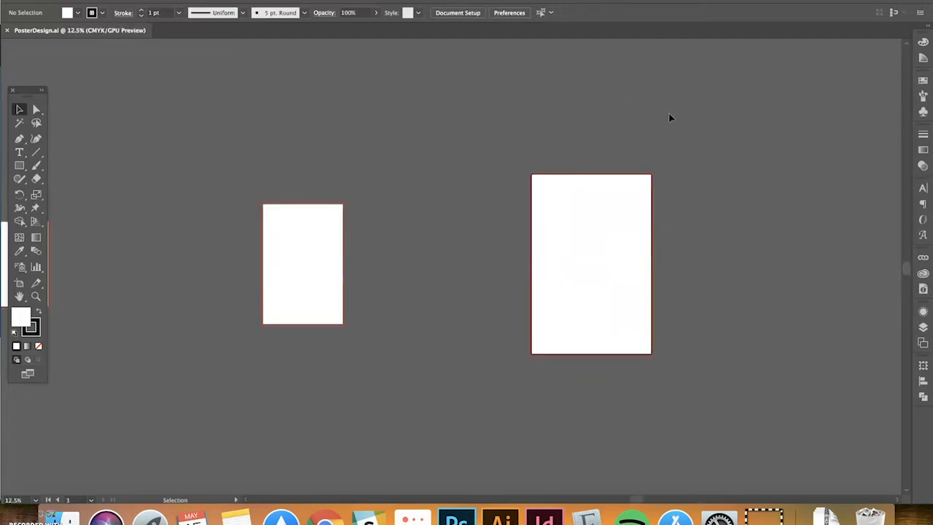
pyautogui.moveTo(494, 147); pyautogui.dragTo(543, 117)
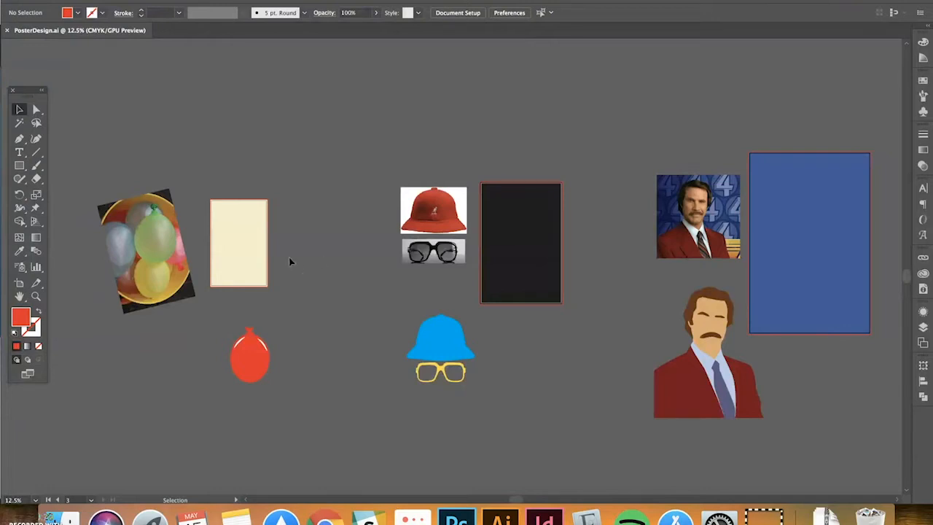
pyautogui.moveTo(289, 262); pyautogui.dragTo(549, 208)
pyautogui.click(498, 205)
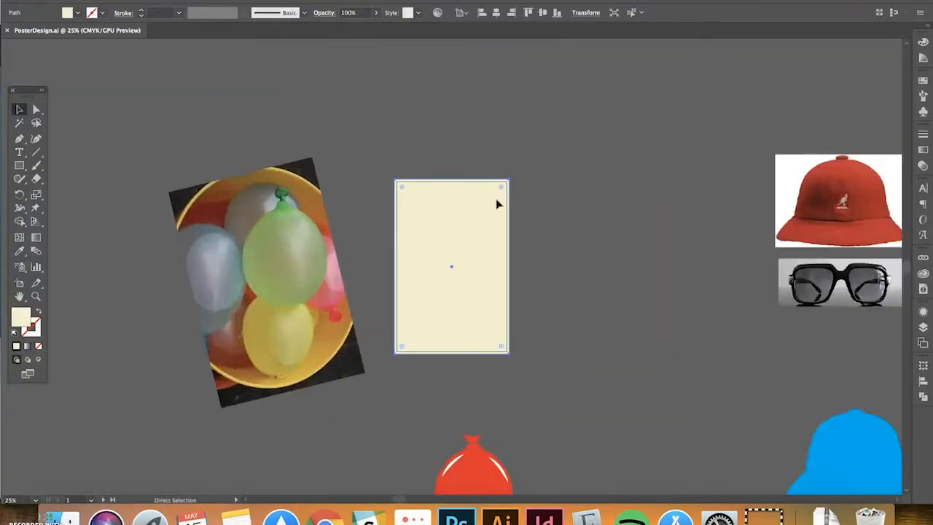
pyautogui.press('super+equal')
pyautogui.scroll(-1, 500, 201)
# Zoom in to 33.33% and frame the balloon photo beside the cream artboard
pyautogui.press('super+equal')
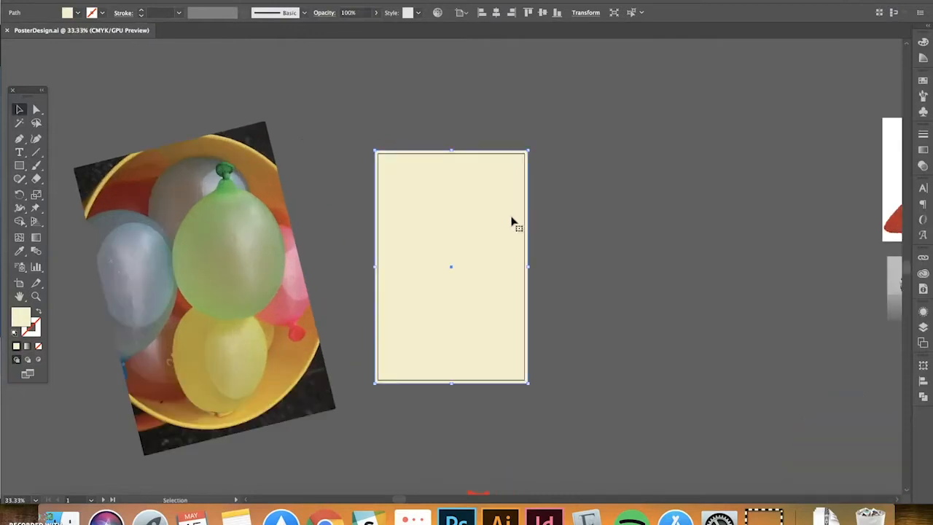
pyautogui.scroll(-2, 583, 200)
pyautogui.click(613, 205)
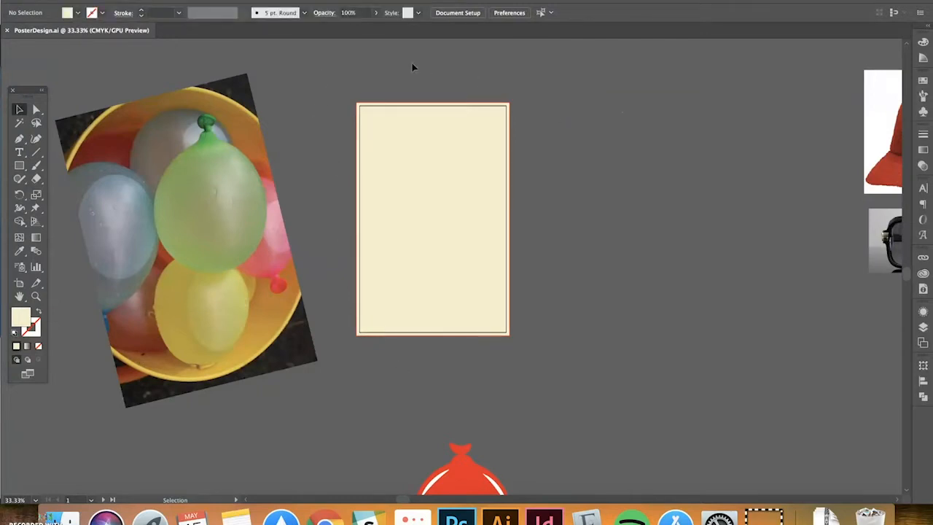
pyautogui.moveTo(331, 80); pyautogui.dragTo(452, 82)
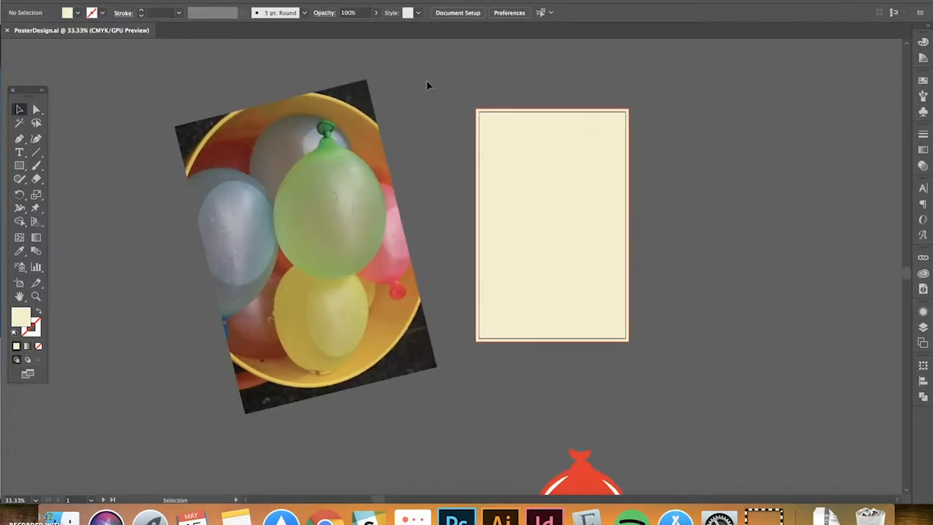
pyautogui.scroll(-2, 429, 259)
# Move the red balloon drawing onto the photo's lower edge and bring it to the front
pyautogui.click(561, 445)
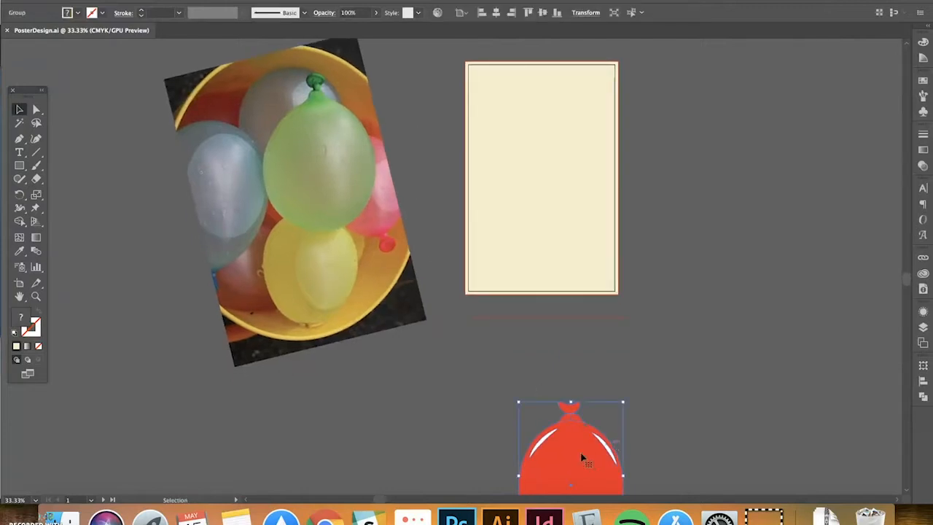
pyautogui.moveTo(575, 430); pyautogui.dragTo(352, 315)
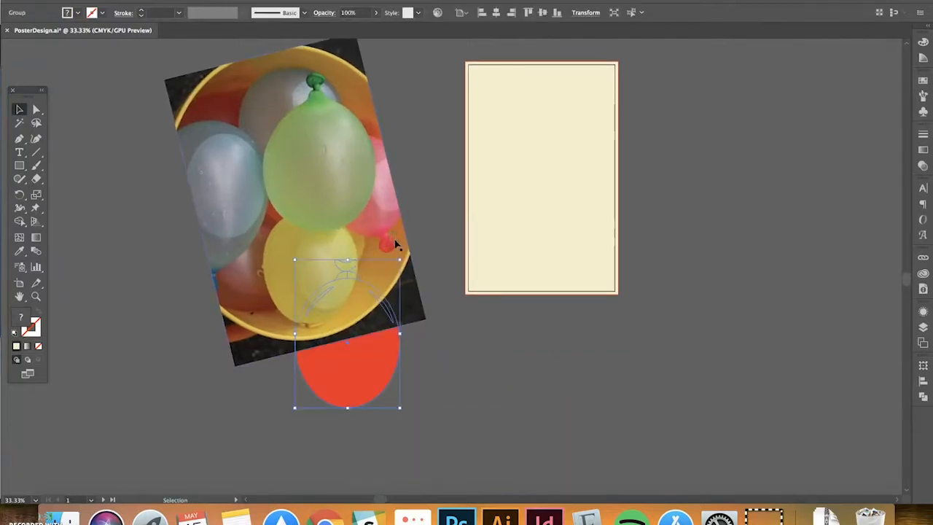
pyautogui.press('shift+super+]')
pyautogui.moveTo(423, 200); pyautogui.dragTo(425, 223)
pyautogui.click(431, 211)
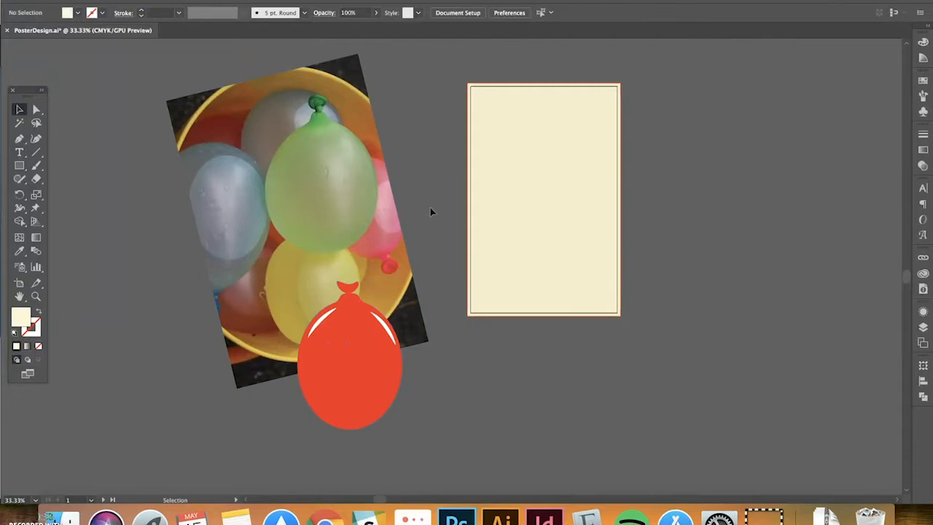
pyautogui.click(19, 139)
pyautogui.scroll(1, 349, 146)
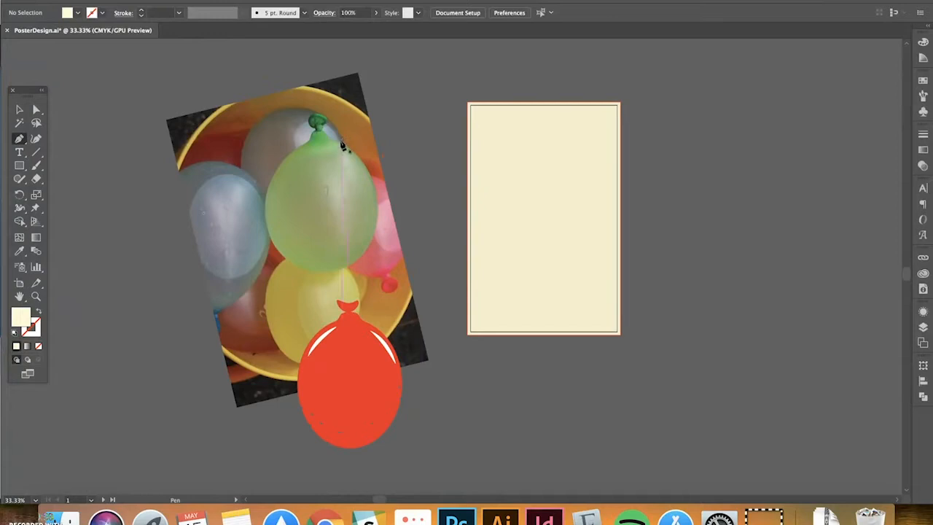
# Trace the green balloon in the photo with a closed cream pen shape
pyautogui.click(299, 149)
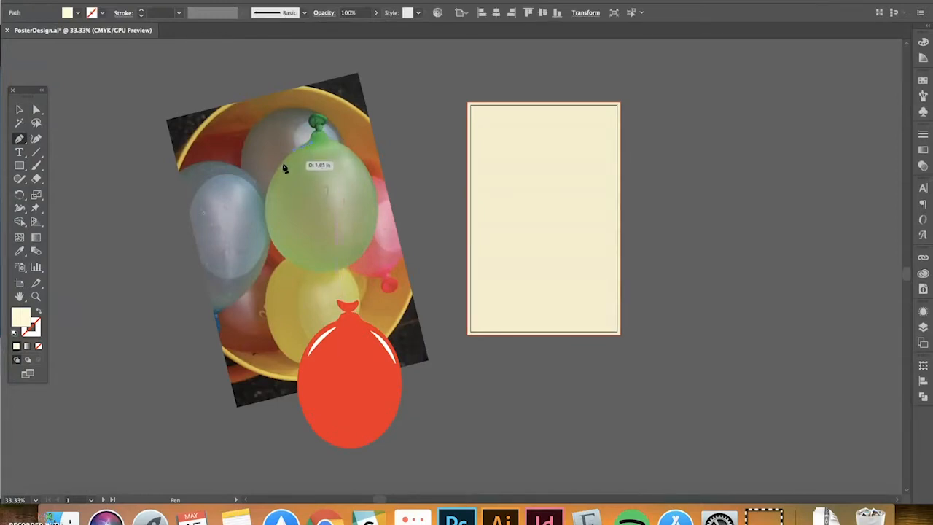
pyautogui.click(274, 182)
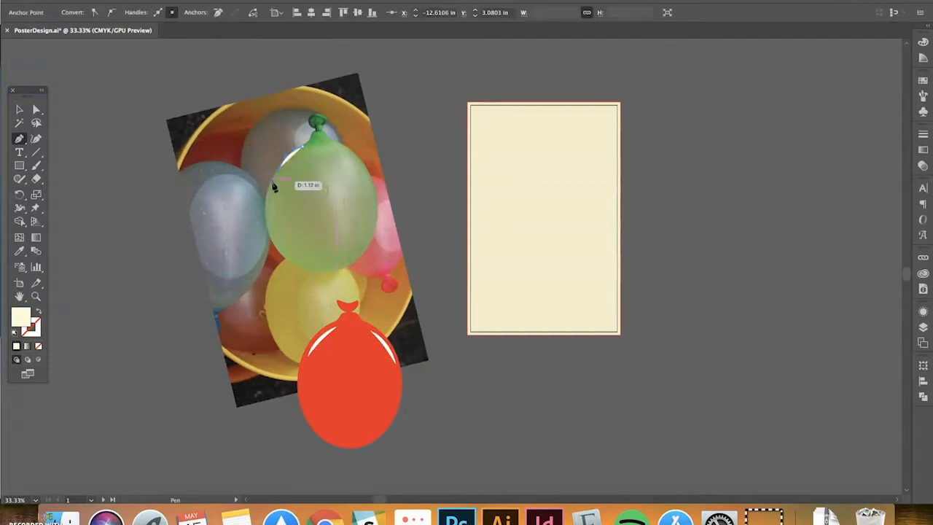
pyautogui.moveTo(270, 254); pyautogui.dragTo(380, 154)
pyautogui.moveTo(317, 131); pyautogui.dragTo(323, 136)
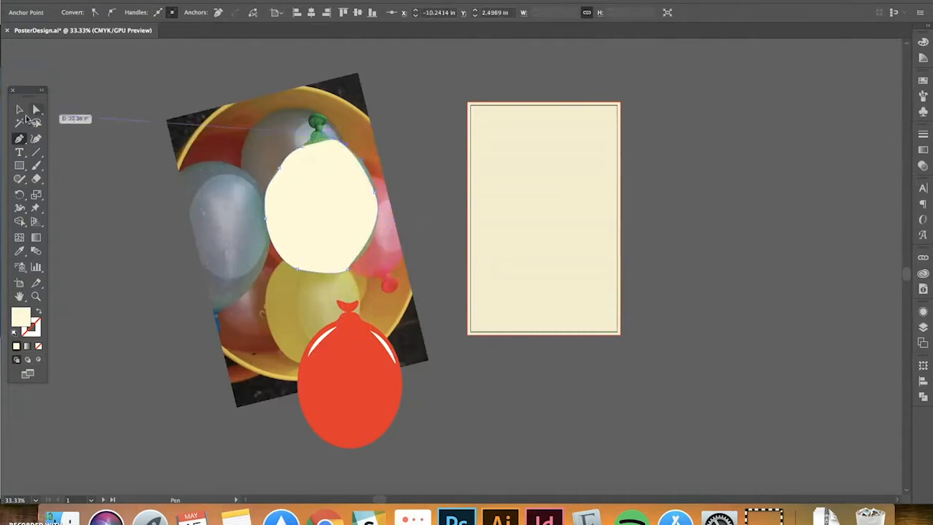
pyautogui.click(19, 109)
# Drag the red balloon group onto the cream poster and recentre the view
pyautogui.hscroll(3, 437, 446)
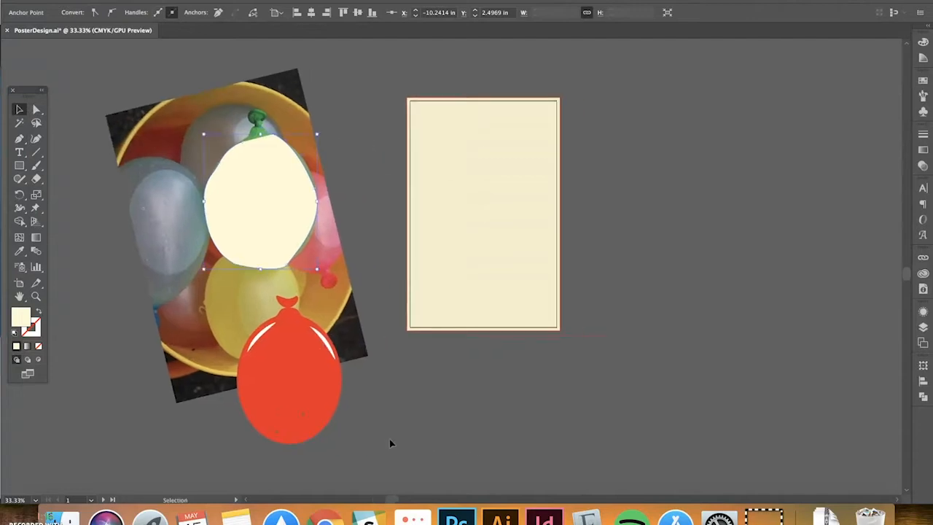
pyautogui.click(389, 439)
pyautogui.click(311, 400)
pyautogui.moveTo(298, 389); pyautogui.dragTo(490, 237)
pyautogui.press('space')
pyautogui.moveTo(647, 234); pyautogui.dragTo(575, 248)
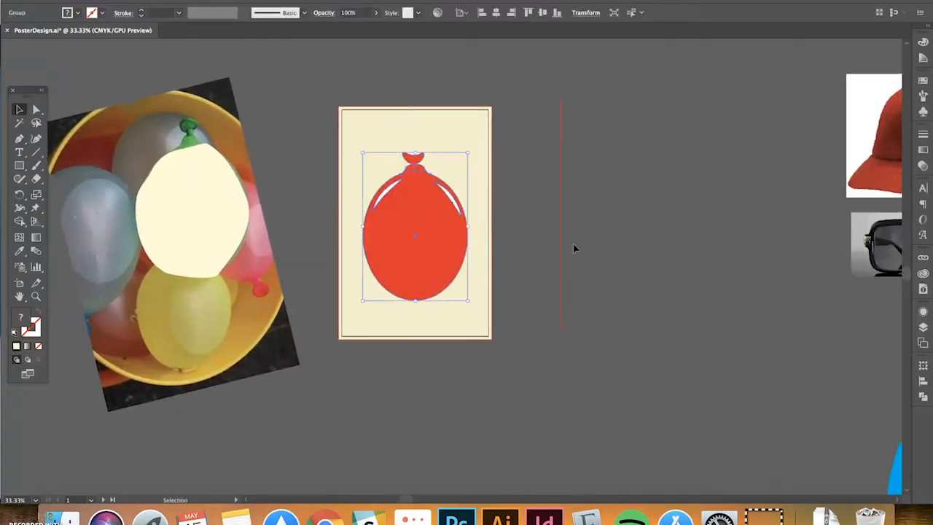
# Delete the cream tracing shape from the balloon photo
pyautogui.click(575, 248)
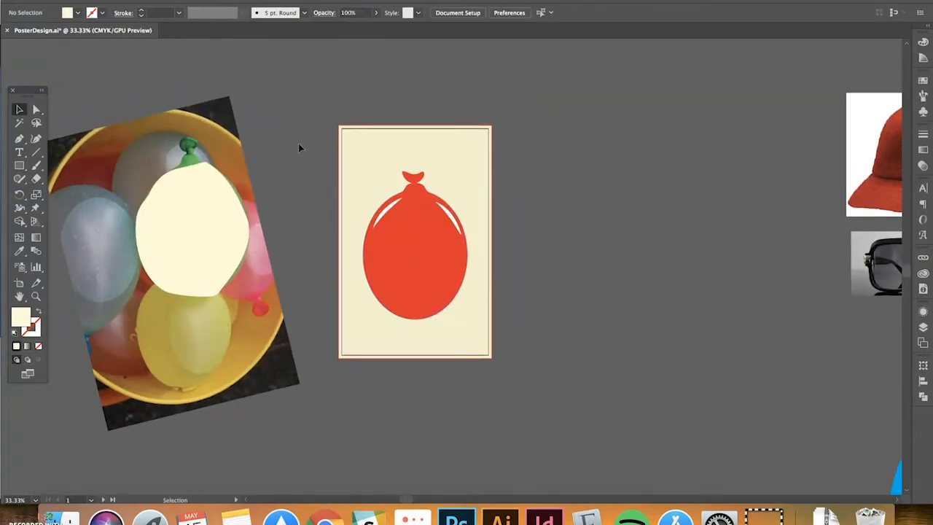
pyautogui.click(212, 217)
pyautogui.click(321, 98)
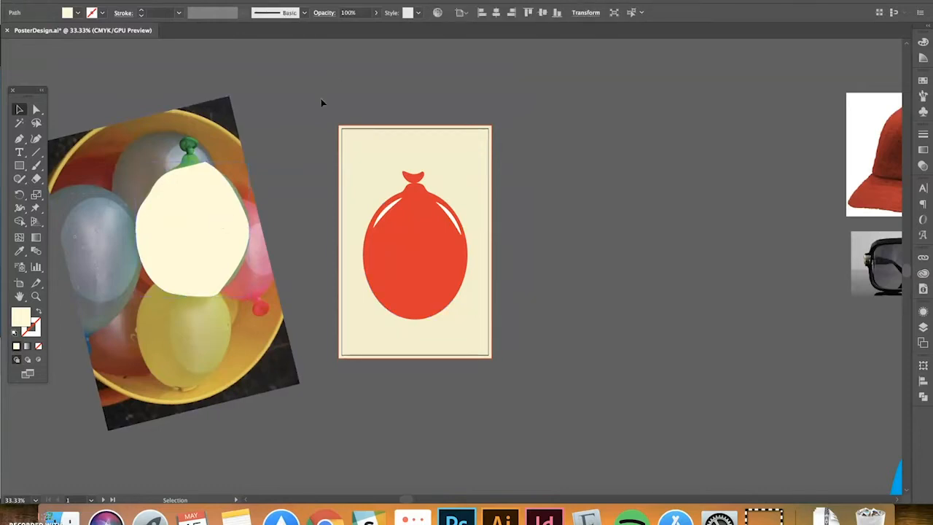
pyautogui.click(226, 241)
pyautogui.press('BackSpace')
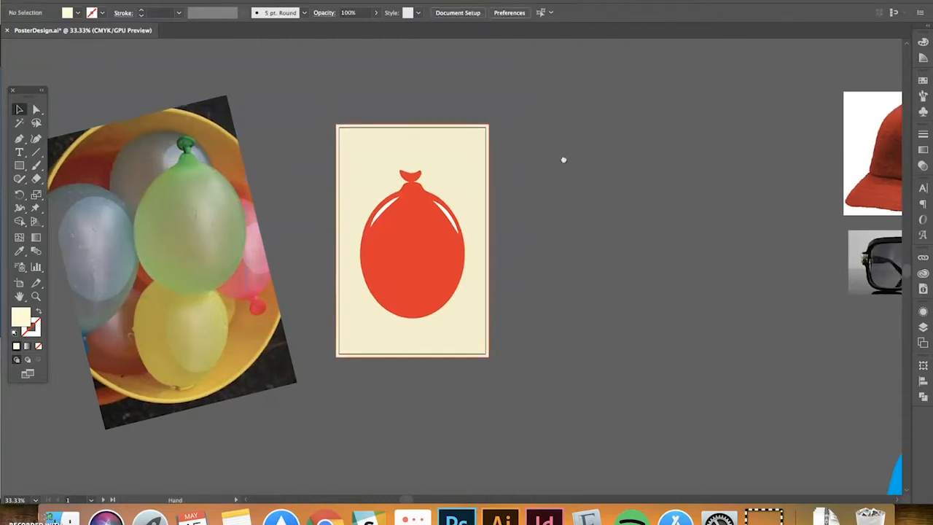
# Zoom in close on the red balloon to inspect its top
pyautogui.hscroll(3, 562, 158)
pyautogui.click(367, 230)
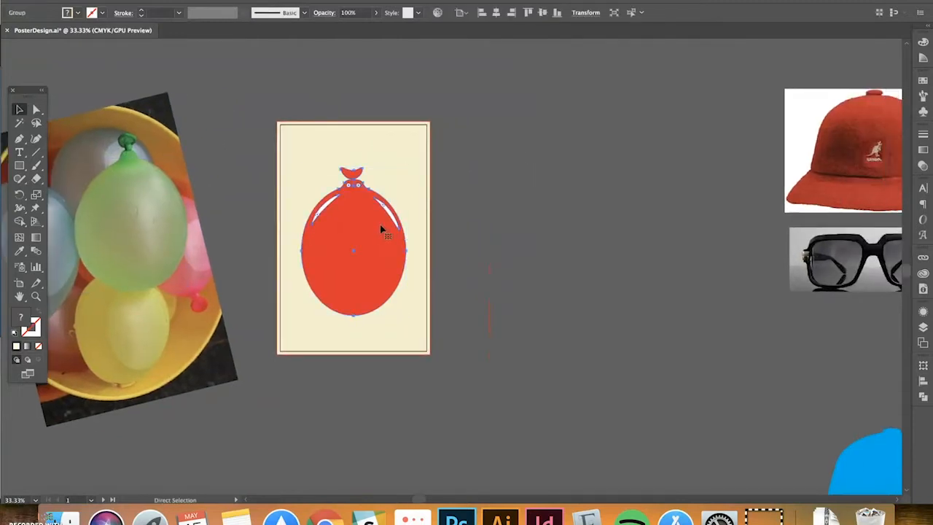
pyautogui.press('super+equal')
pyautogui.moveTo(349, 248); pyautogui.dragTo(306, 276)
pyautogui.click(256, 139)
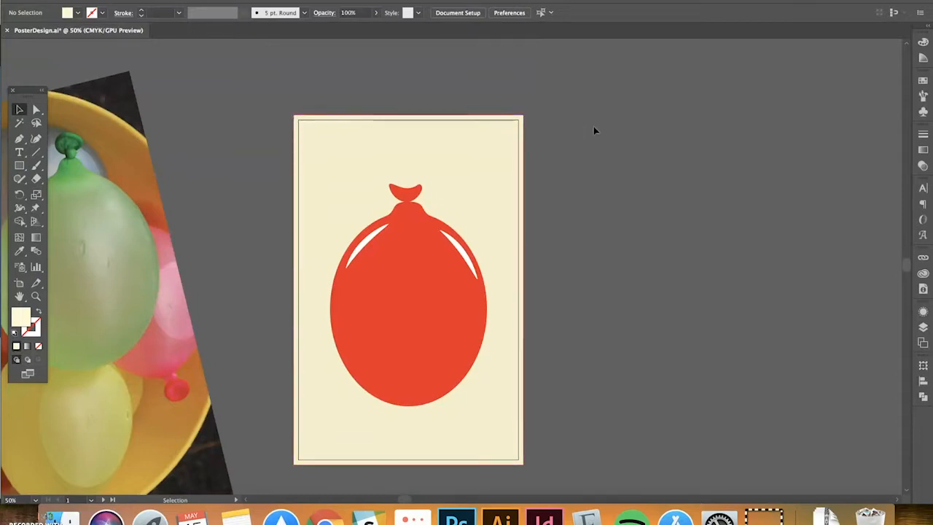
pyautogui.press('super+equal')
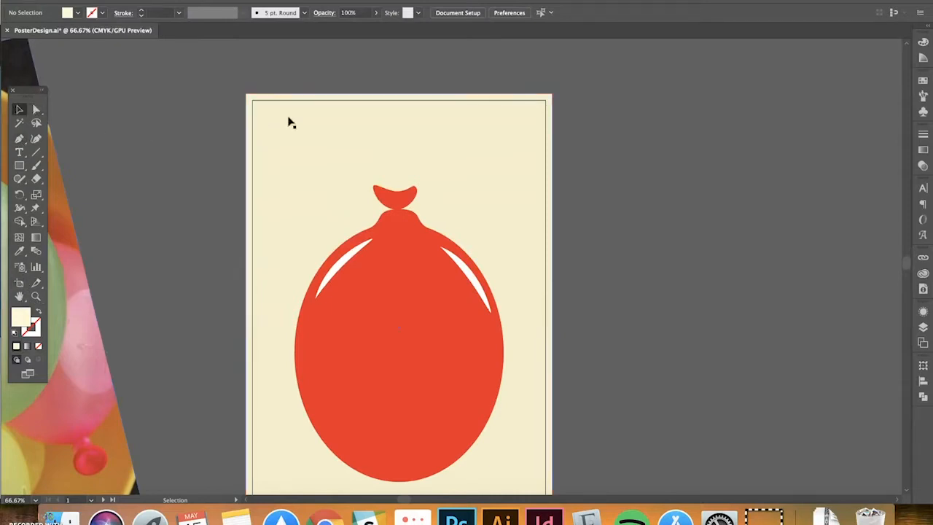
pyautogui.press('super+equal')
pyautogui.press('super+equal')
pyautogui.scroll(5, 337, 177)
pyautogui.hscroll(-5, 338, 177)
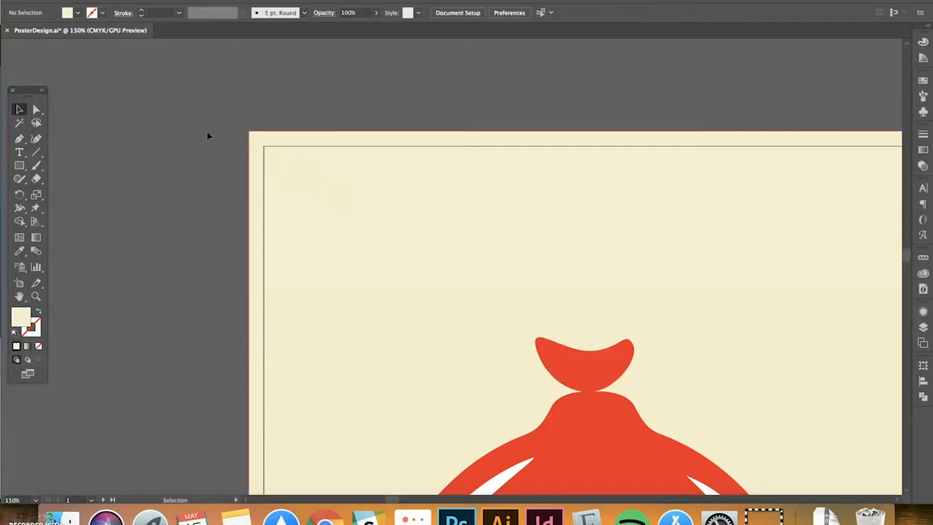
# Zoom back out and scroll to view the whole balloon poster
pyautogui.press('super+minus')
pyautogui.press('super+minus')
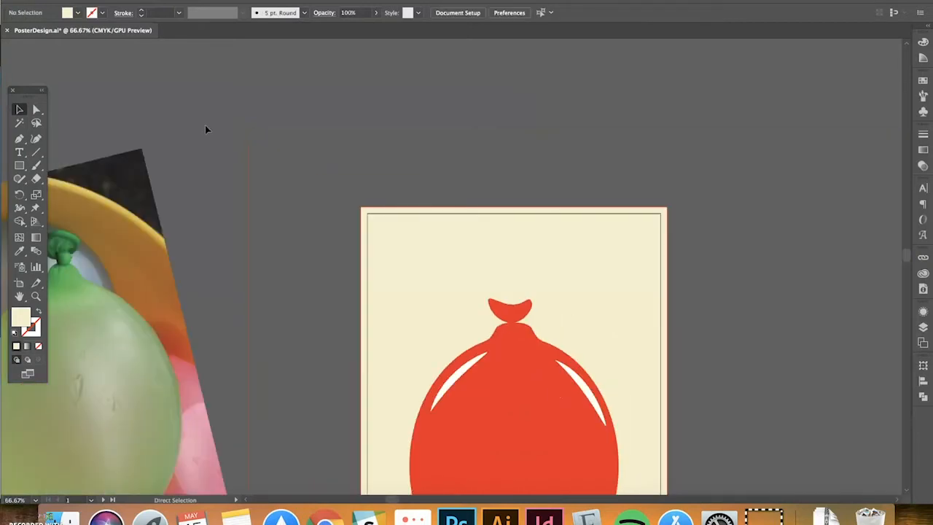
pyautogui.scroll(-2, 244, 125)
pyautogui.hscroll(2, 244, 125)
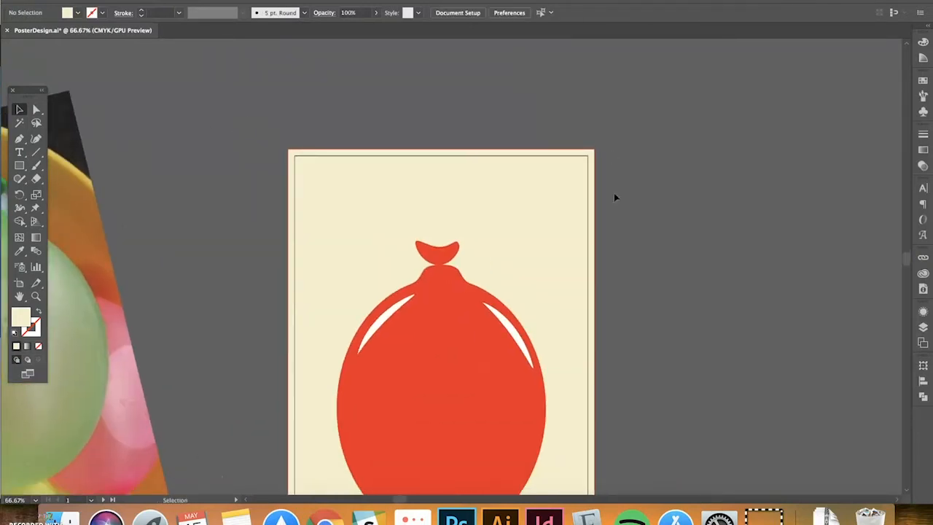
pyautogui.hscroll(5, 714, 228)
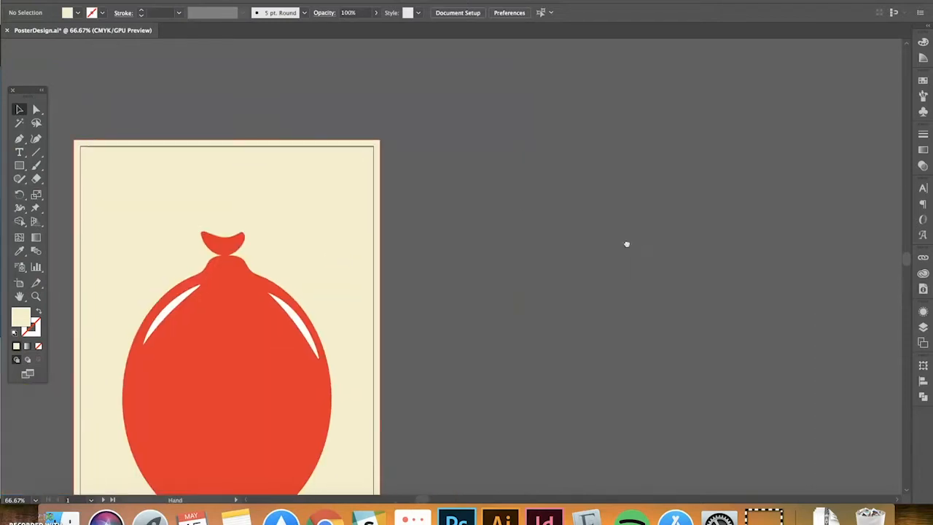
pyautogui.scroll(-2, 625, 243)
# Zoom out and pan over to the dark poster and its reference photos
pyautogui.press('super+minus')
pyautogui.press('super+minus')
pyautogui.moveTo(643, 227); pyautogui.dragTo(319, 119)
pyautogui.moveTo(647, 248); pyautogui.dragTo(368, 337)
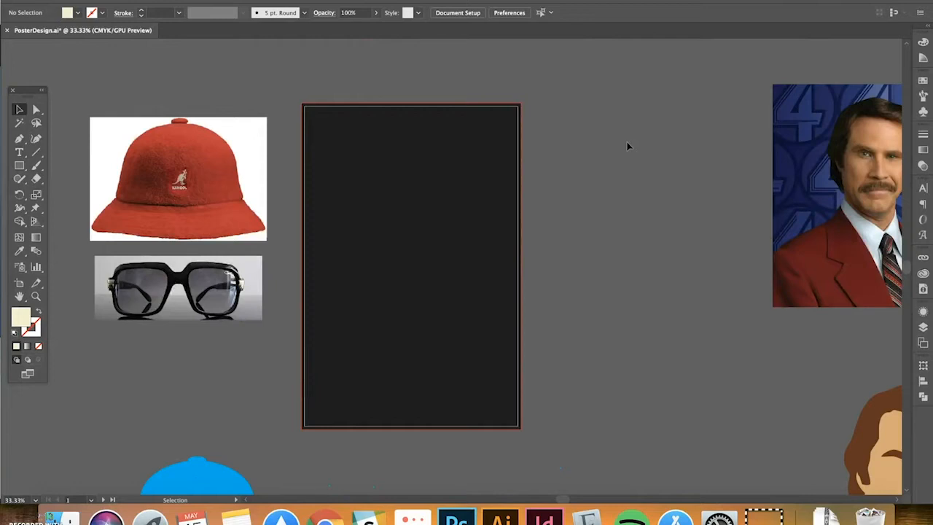
pyautogui.moveTo(552, 216); pyautogui.dragTo(597, 217)
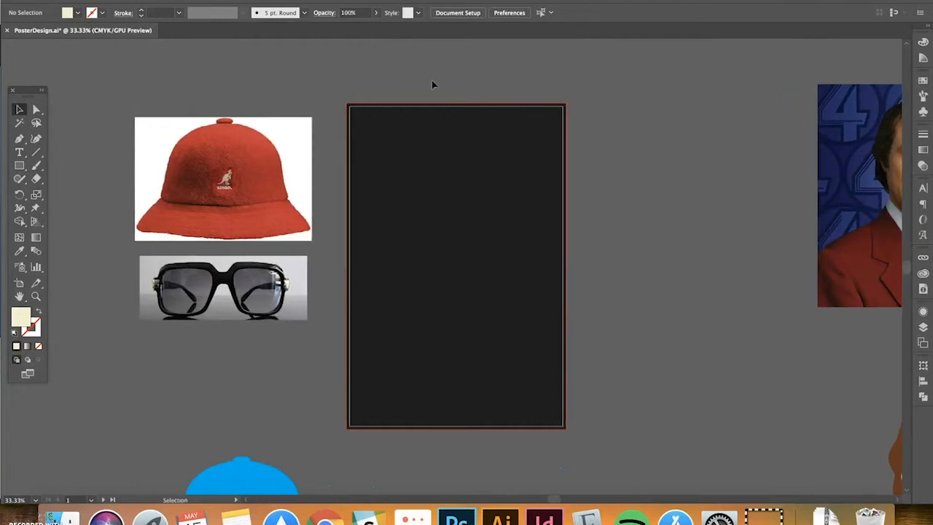
# Drag the blue hat and yellow glasses group up beneath the reference photos
pyautogui.scroll(-1, 433, 86)
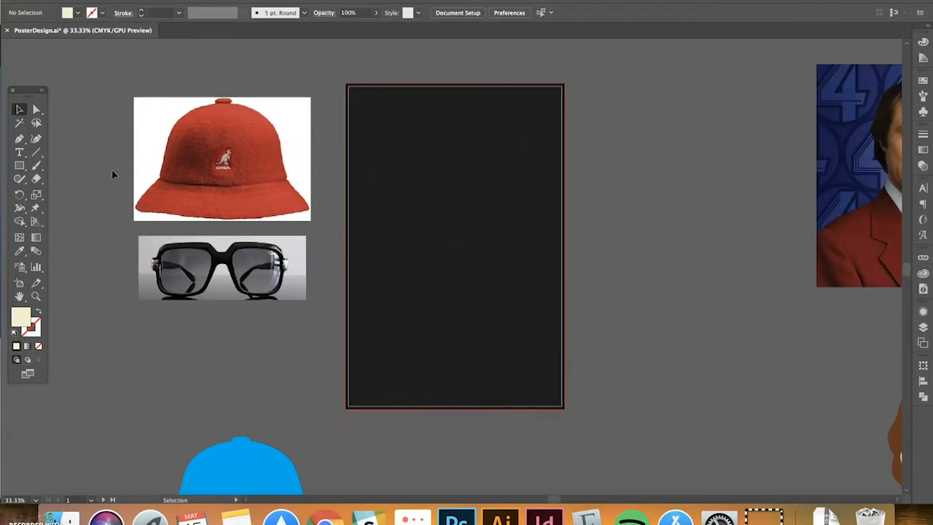
pyautogui.scroll(-1, 630, 178)
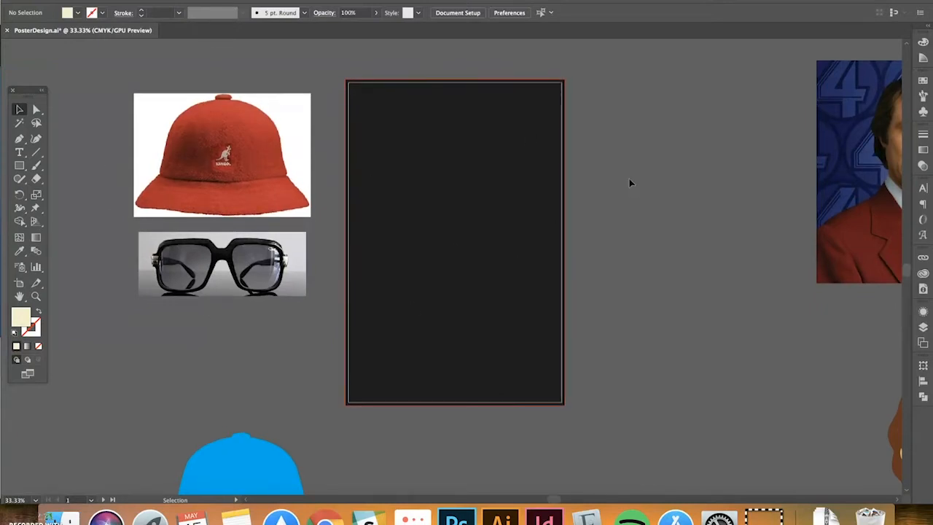
pyautogui.scroll(-3, 628, 179)
pyautogui.moveTo(230, 405); pyautogui.dragTo(243, 281)
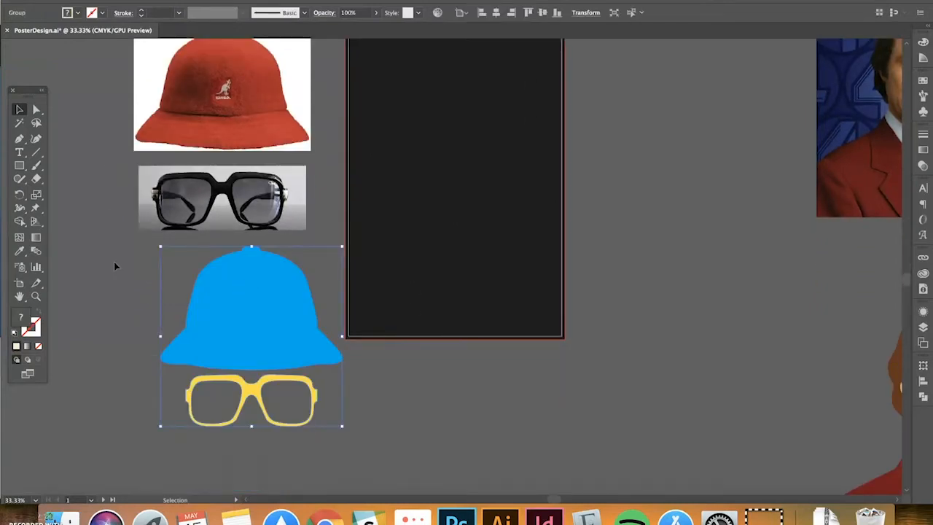
pyautogui.click(113, 262)
pyautogui.scroll(6, 113, 261)
pyautogui.scroll(-1, 93, 251)
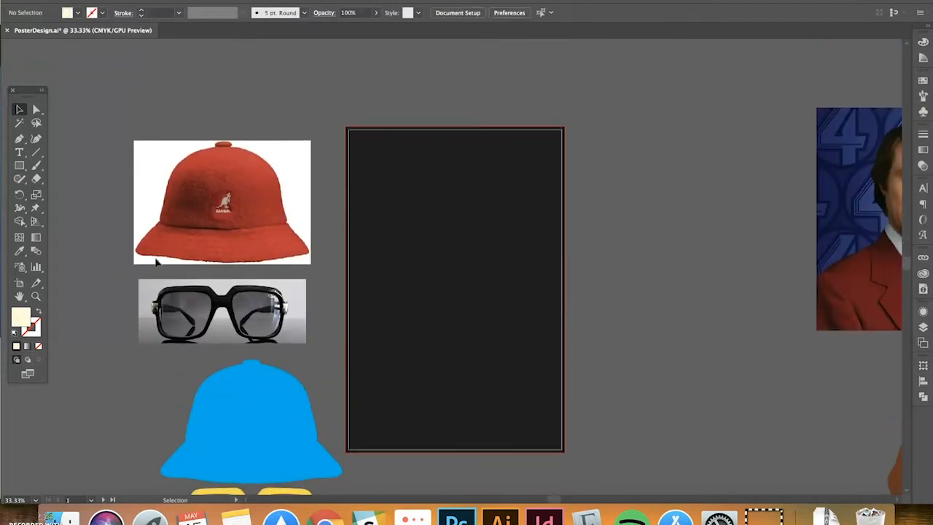
pyautogui.scroll(-2, 582, 270)
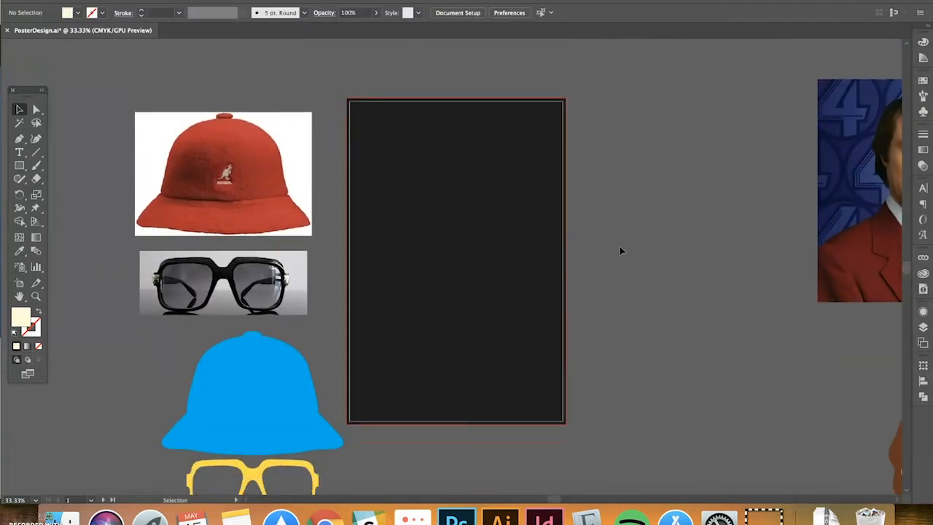
# Select then deselect the dark poster background and centre the reference photos
pyautogui.click(514, 200)
pyautogui.click(303, 82)
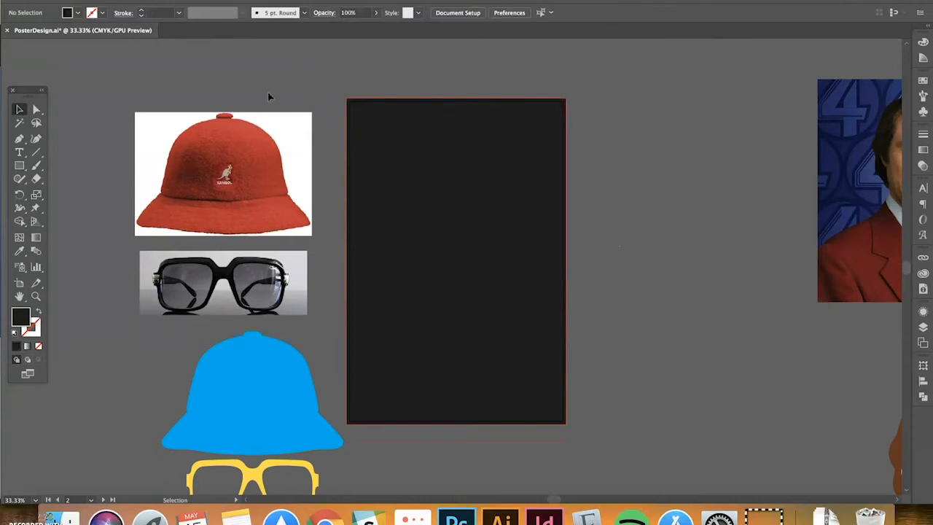
pyautogui.moveTo(259, 109); pyautogui.dragTo(366, 118)
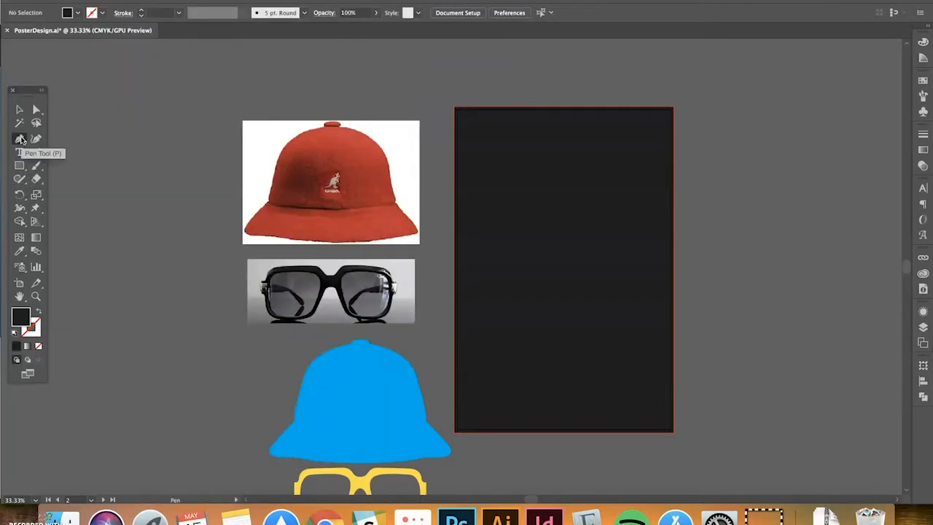
# Trace the bucket hat photo with a closed black Pen silhouette from brim to crown
pyautogui.click(20, 139)
pyautogui.press('super+equal')
pyautogui.moveTo(190, 155); pyautogui.dragTo(281, 185)
pyautogui.moveTo(291, 129); pyautogui.dragTo(399, 81)
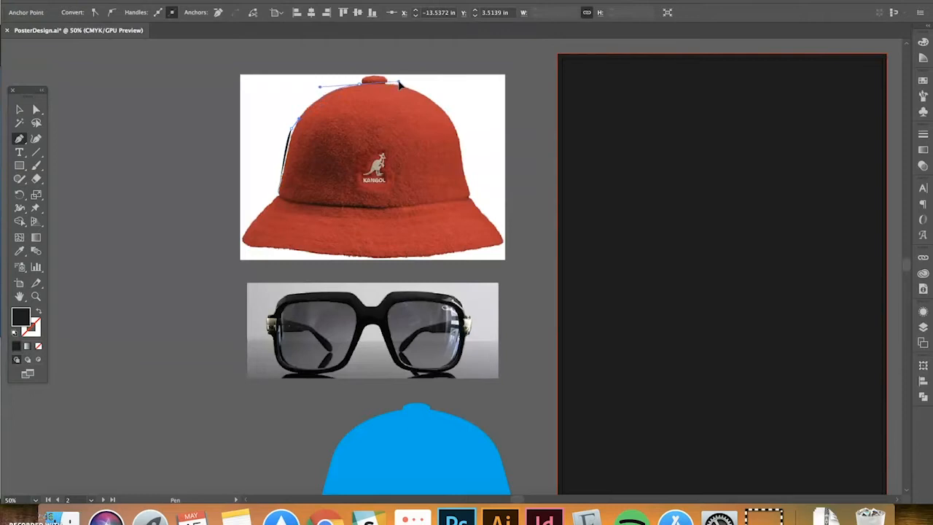
pyautogui.moveTo(445, 115); pyautogui.dragTo(455, 132)
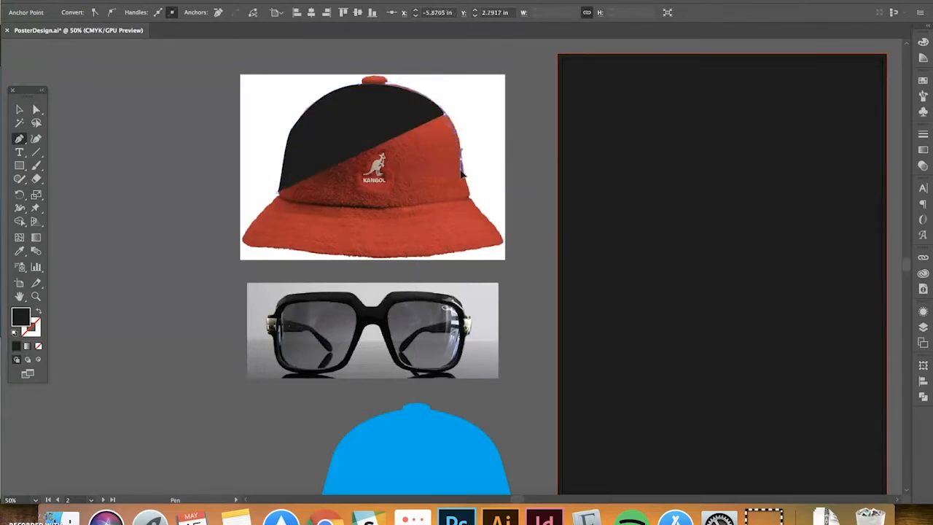
pyautogui.moveTo(466, 191); pyautogui.dragTo(473, 208)
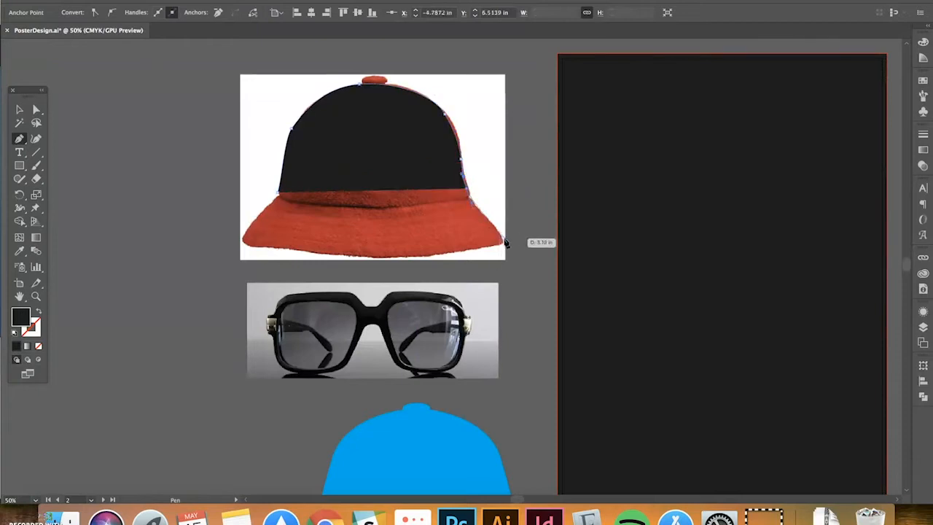
pyautogui.moveTo(502, 238); pyautogui.dragTo(347, 260)
pyautogui.click(250, 244)
pyautogui.moveTo(244, 244); pyautogui.dragTo(238, 244)
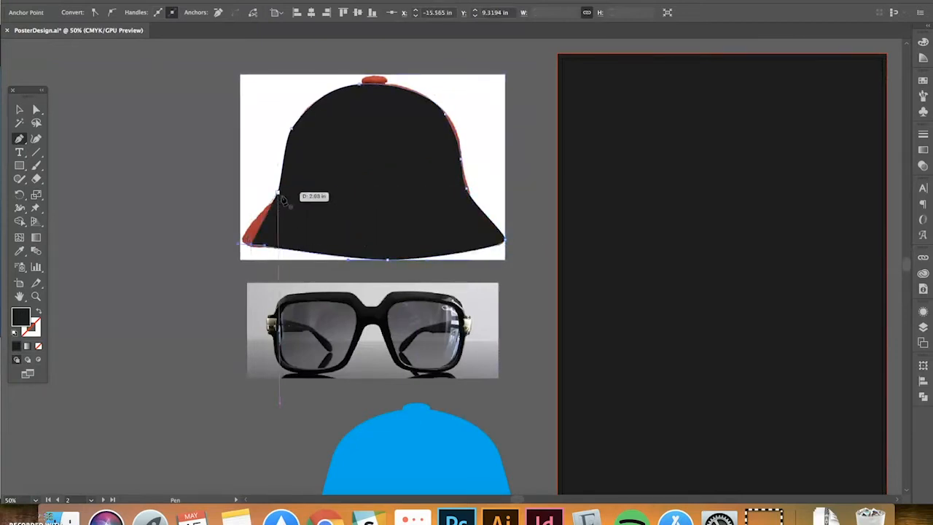
pyautogui.moveTo(277, 192); pyautogui.dragTo(313, 156)
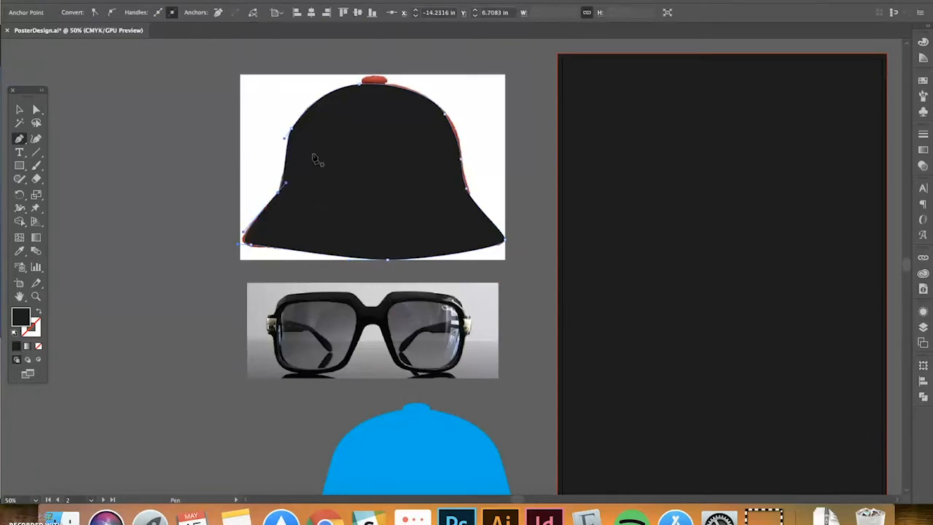
pyautogui.press('v')
# Pan up to the glasses photo and get ready to trace it with the Pen tool
pyautogui.moveTo(257, 257); pyautogui.dragTo(254, 210)
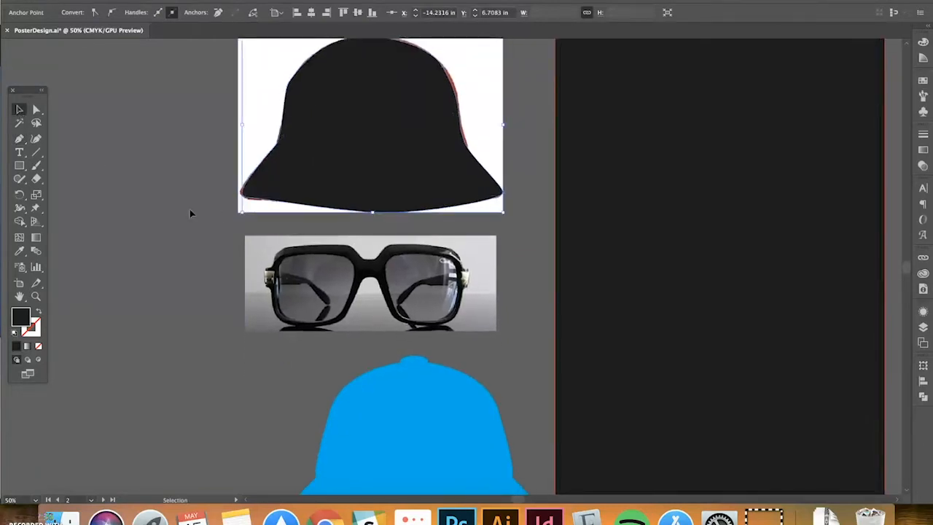
pyautogui.click(189, 209)
pyautogui.click(19, 139)
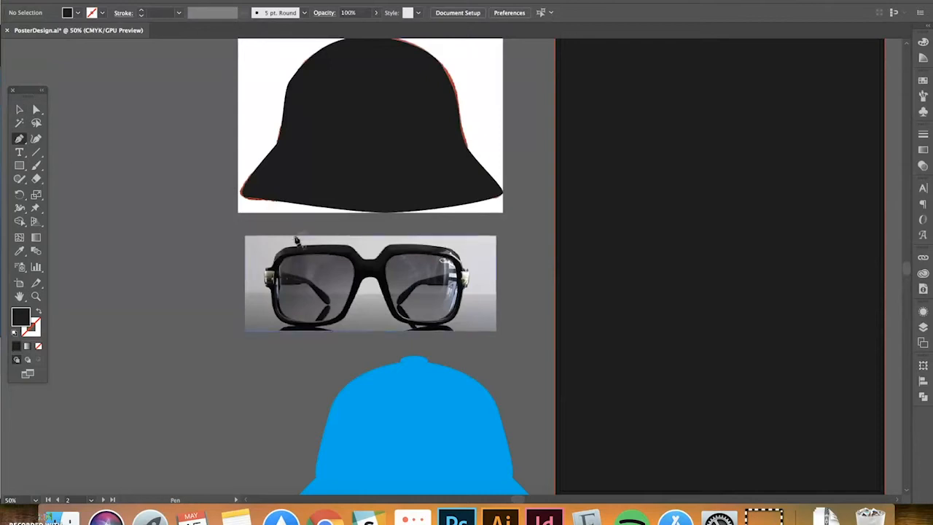
# Start outlining the top edge and bridge of the glasses with a few pen points
pyautogui.moveTo(294, 248); pyautogui.dragTo(403, 250)
pyautogui.click(373, 258)
pyautogui.moveTo(455, 250); pyautogui.dragTo(470, 253)
pyautogui.click(18, 111)
# Move the blue hat and glasses onto the dark poster and the black hat silhouette off the photo
pyautogui.scroll(-5, 336, 241)
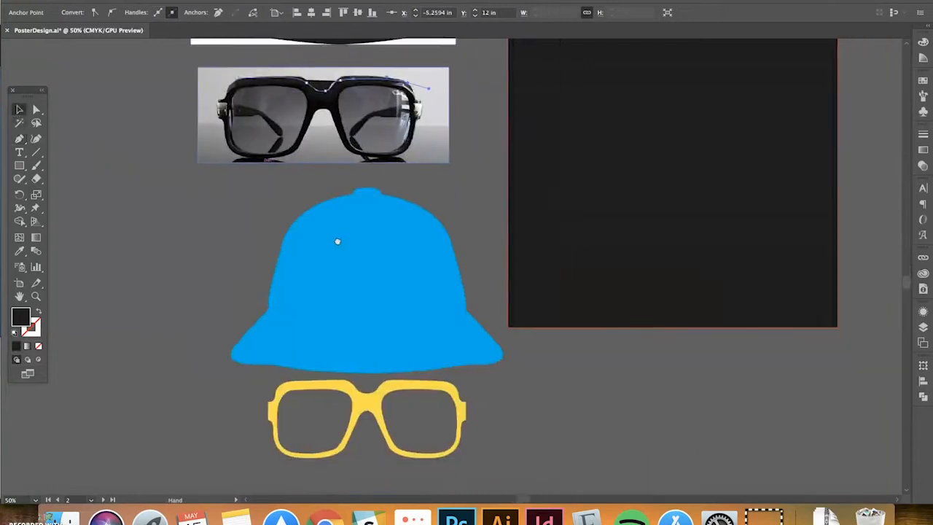
pyautogui.click(323, 242)
pyautogui.moveTo(253, 282); pyautogui.dragTo(511, 214)
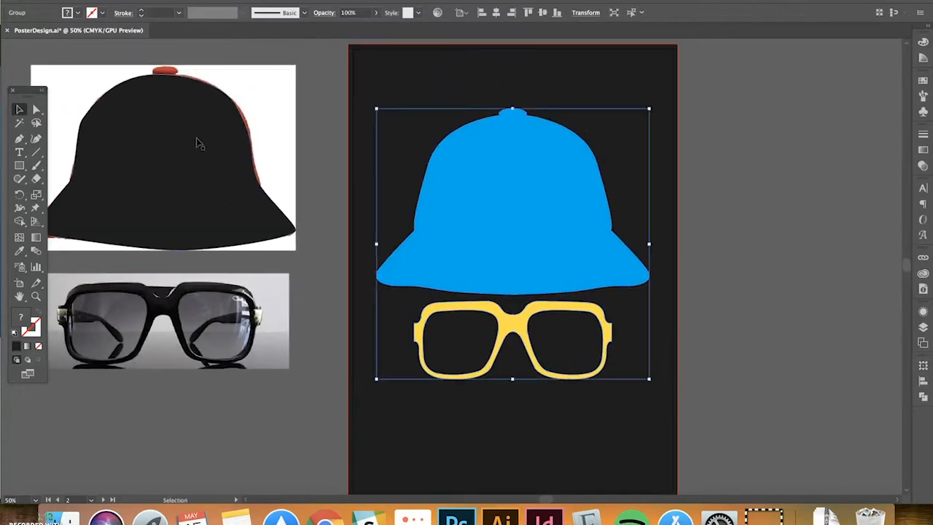
pyautogui.click(319, 131)
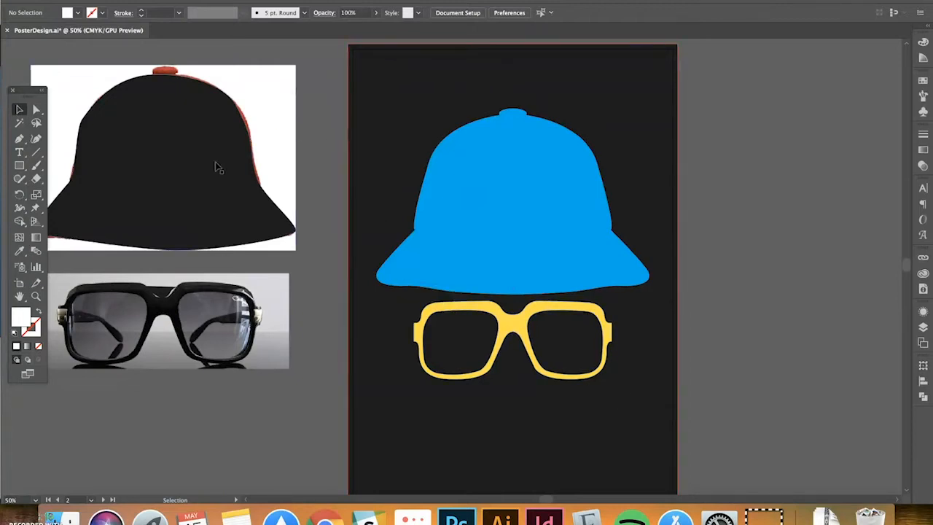
pyautogui.moveTo(217, 166); pyautogui.dragTo(216, 306)
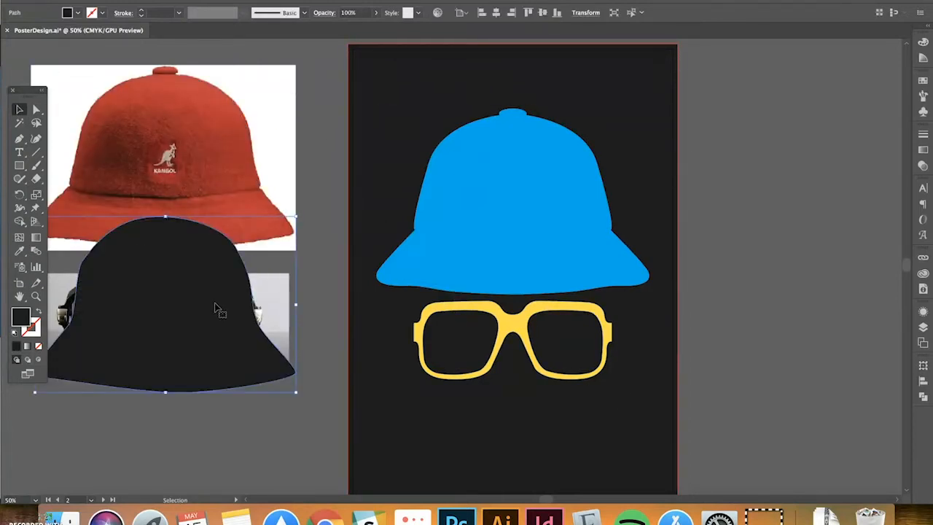
# Nudge the hat-and-glasses group slightly up-left on the dark poster
pyautogui.click(483, 209)
pyautogui.scroll(2, 452, 219)
pyautogui.hscroll(2, 452, 219)
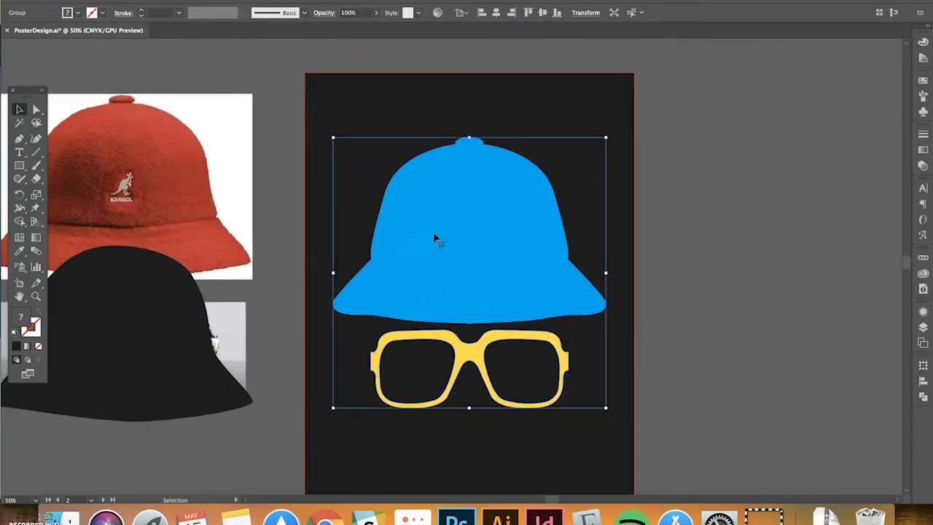
pyautogui.click(285, 74)
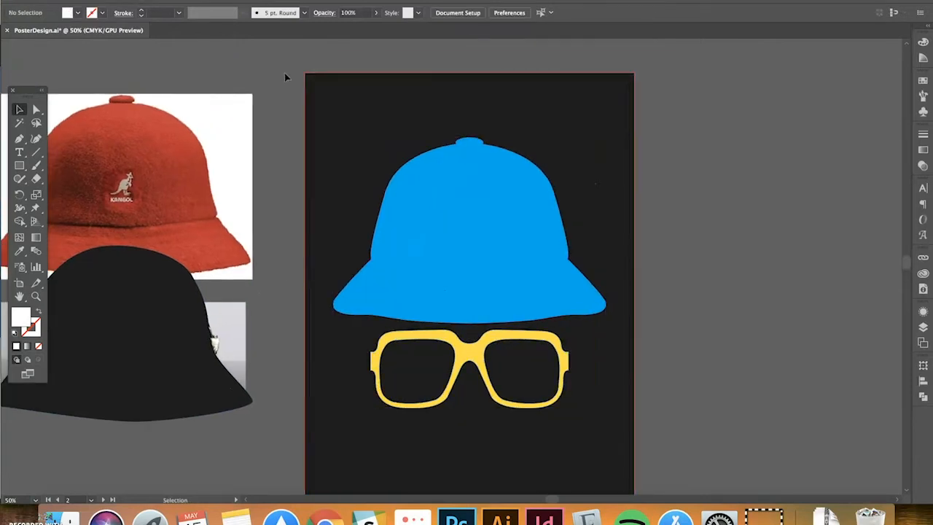
pyautogui.click(498, 160)
pyautogui.scroll(-2, 481, 146)
pyautogui.hscroll(2, 481, 146)
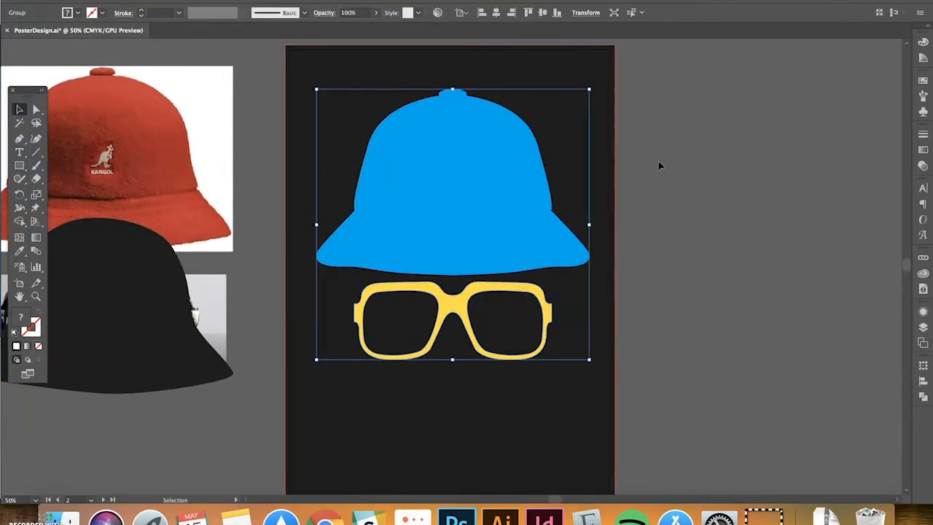
pyautogui.hotkey('ctrl', '-')
pyautogui.scroll(-2, 416, 215)
pyautogui.hscroll(1, 415, 215)
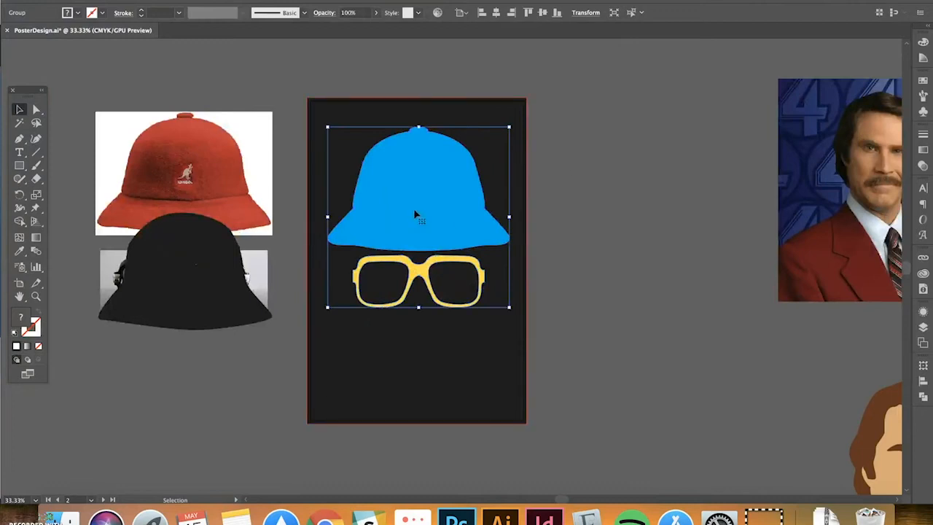
pyautogui.moveTo(415, 215); pyautogui.dragTo(412, 211)
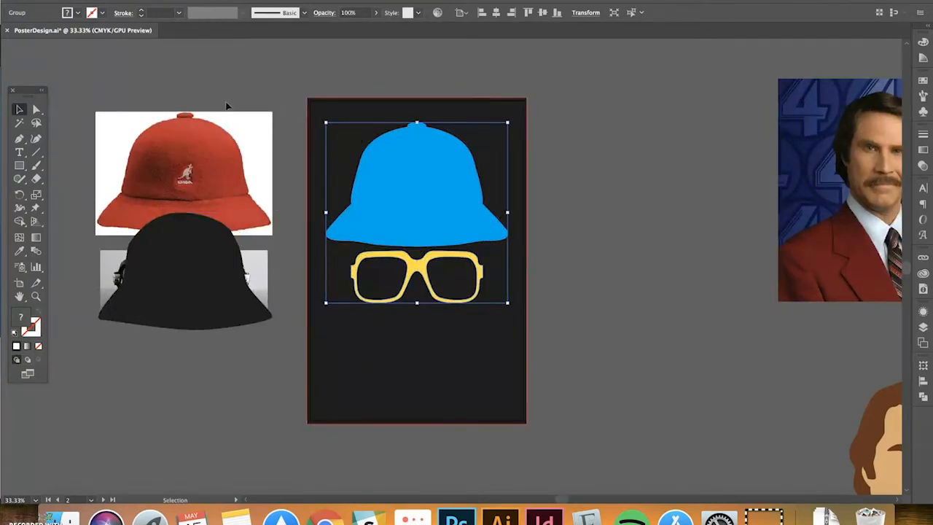
# Pan across the canvas to the blank blue poster
pyautogui.press('space')
pyautogui.moveTo(268, 114); pyautogui.dragTo(471, 98)
pyautogui.moveTo(257, 150); pyautogui.dragTo(508, 139)
pyautogui.moveTo(340, 185); pyautogui.dragTo(402, 179)
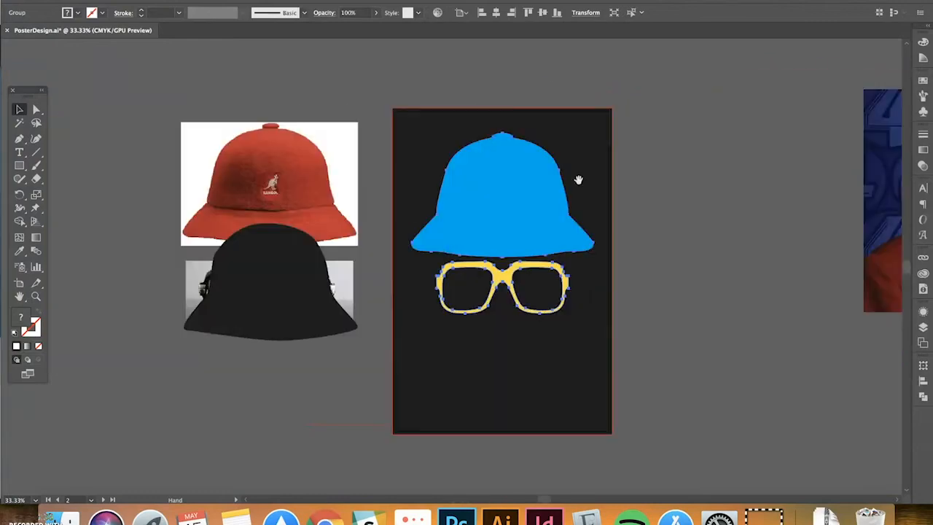
pyautogui.moveTo(578, 179); pyautogui.dragTo(221, 200)
pyautogui.moveTo(528, 212)
pyautogui.mouseDown()
pyautogui.moveTo(467, 212)
pyautogui.moveTo(202, 165)
pyautogui.mouseUp()
pyautogui.moveTo(474, 204); pyautogui.dragTo(403, 177)
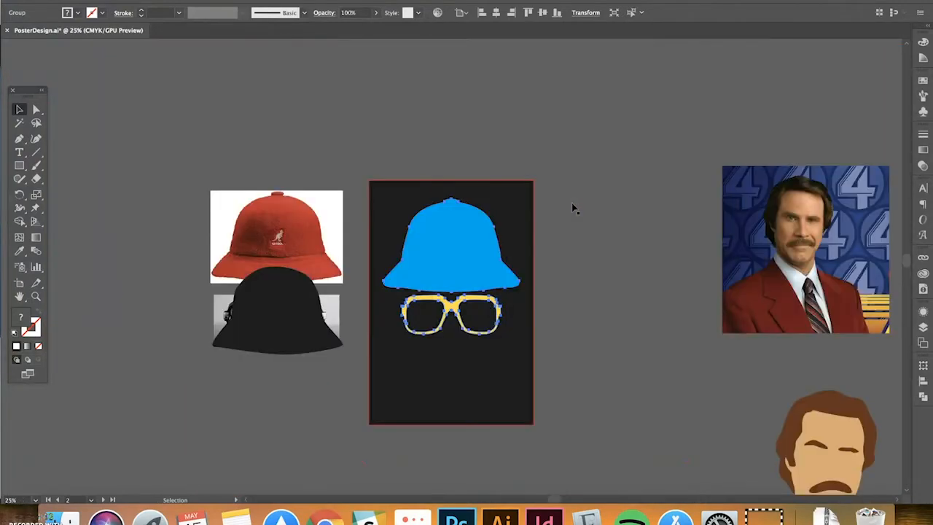
# Centre the view on the blue poster's background rectangle
pyautogui.moveTo(838, 208); pyautogui.dragTo(470, 208)
pyautogui.moveTo(610, 204); pyautogui.dragTo(475, 204)
pyautogui.click(474, 204)
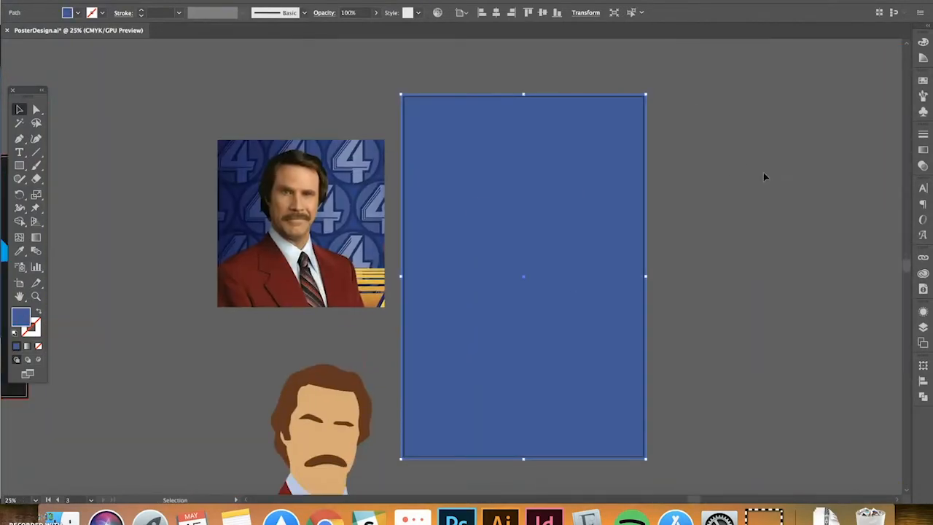
pyautogui.moveTo(763, 176); pyautogui.dragTo(696, 155)
pyautogui.click(696, 155)
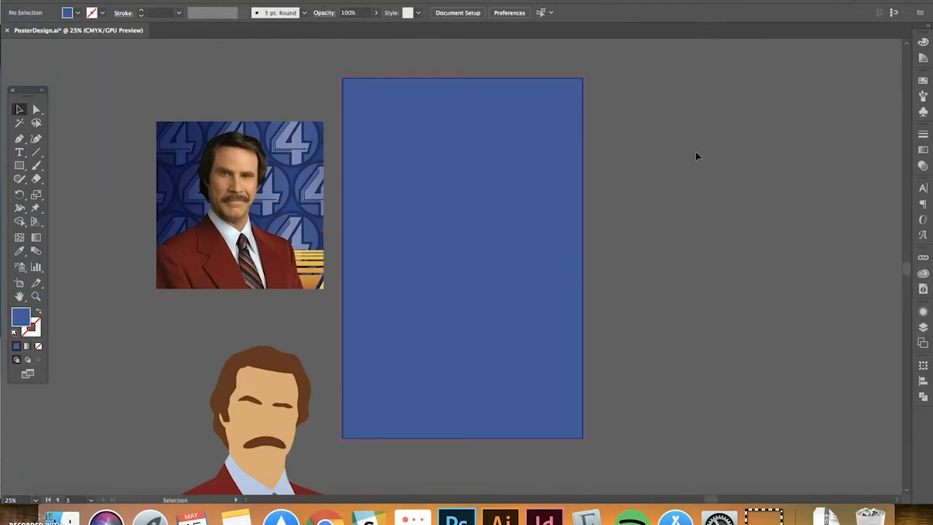
pyautogui.scroll(-3, 698, 164)
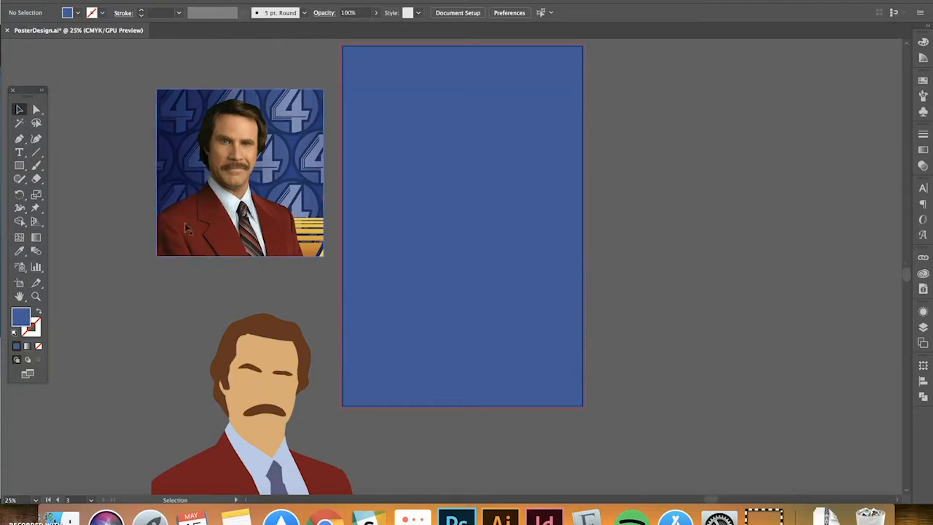
# Shift the cartoon anchorman up-left and zoom in on the reference photo to trace with the Pen
pyautogui.moveTo(258, 392); pyautogui.dragTo(222, 349)
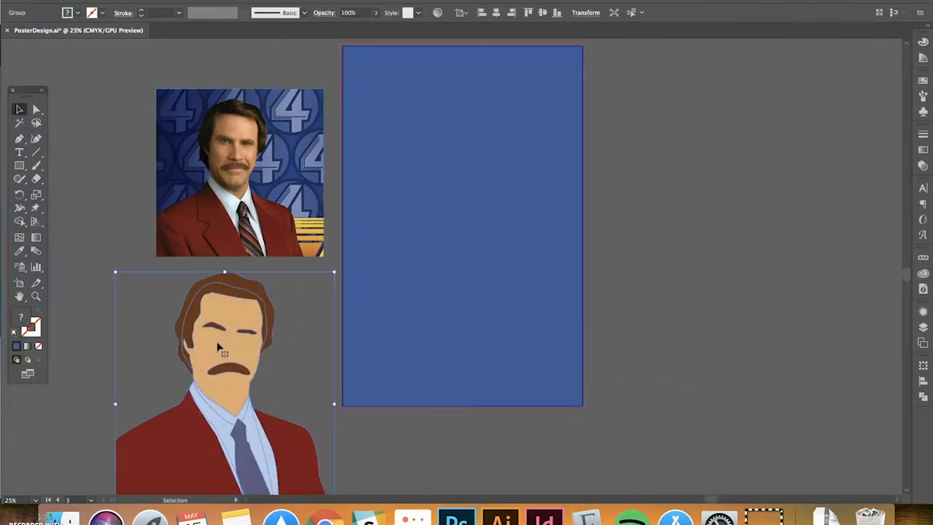
pyautogui.moveTo(213, 229); pyautogui.dragTo(309, 271)
pyautogui.click(314, 262)
pyautogui.press('super+equal')
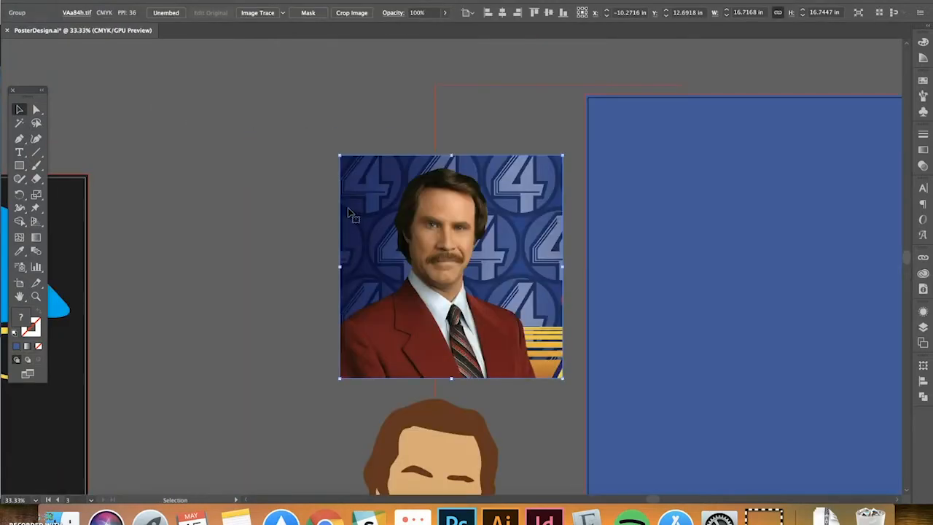
pyautogui.moveTo(350, 213); pyautogui.dragTo(217, 175)
pyautogui.click(187, 88)
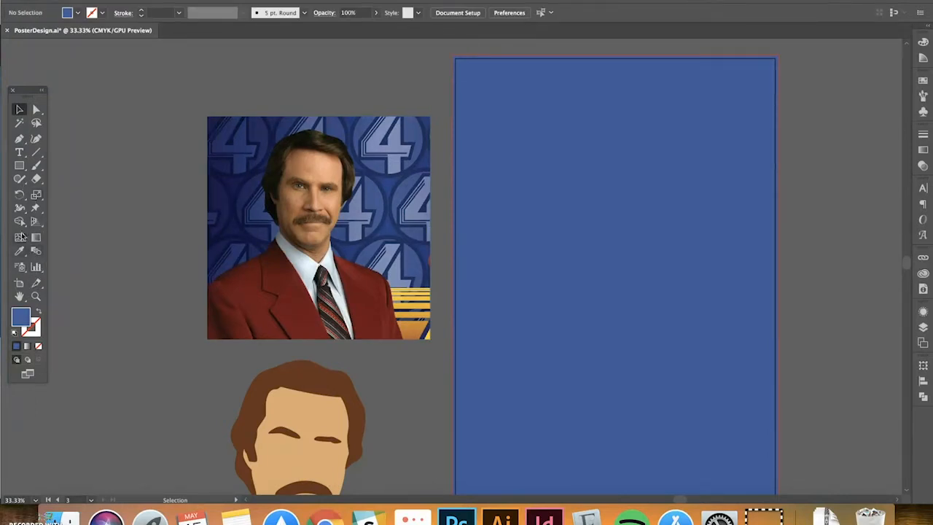
pyautogui.click(19, 138)
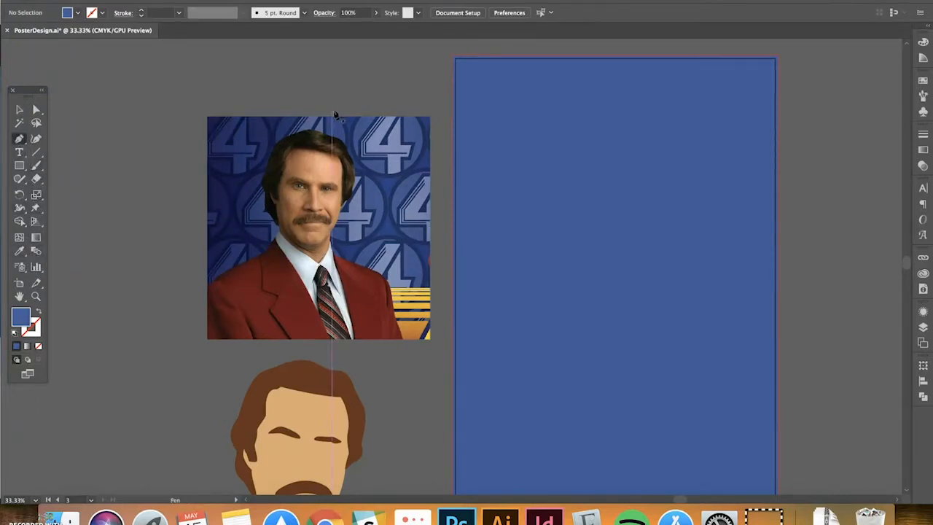
# Trace the anchor's jacket, collar and shoulders as a closed blue path
pyautogui.moveTo(316, 349); pyautogui.dragTo(324, 306)
pyautogui.moveTo(225, 247); pyautogui.dragTo(275, 221)
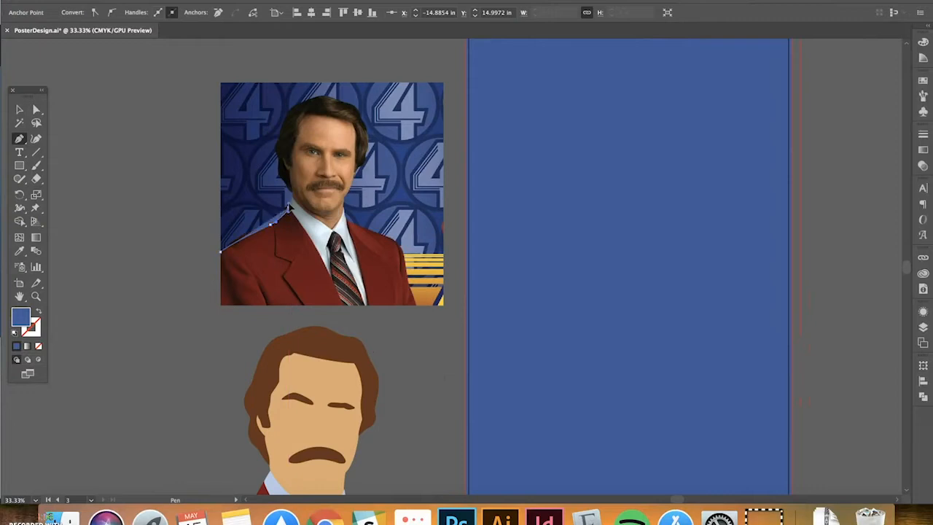
pyautogui.click(290, 199)
pyautogui.click(328, 229)
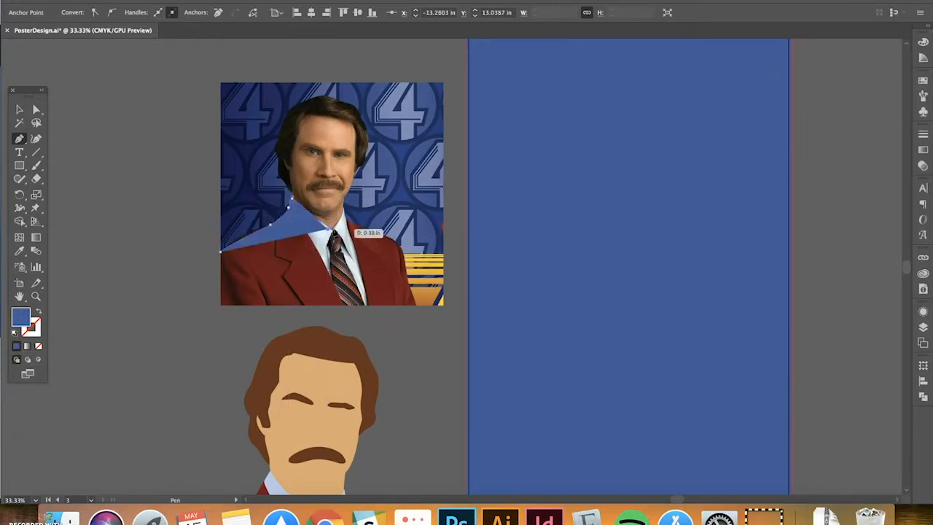
pyautogui.click(345, 212)
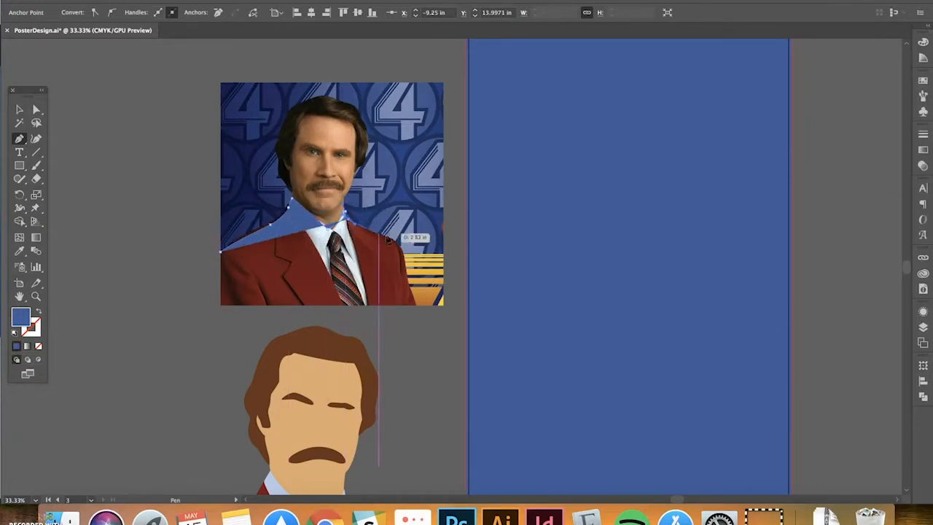
pyautogui.click(398, 239)
pyautogui.click(407, 281)
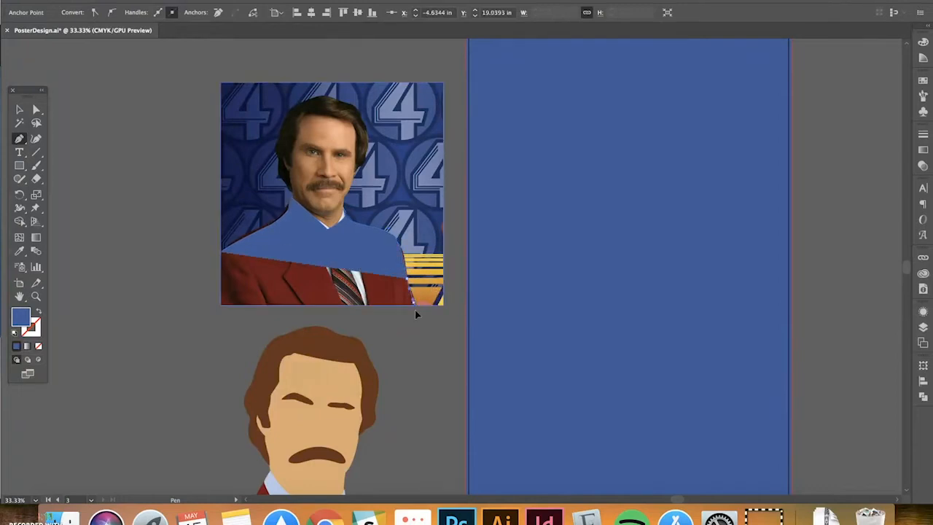
pyautogui.click(416, 315)
pyautogui.click(209, 316)
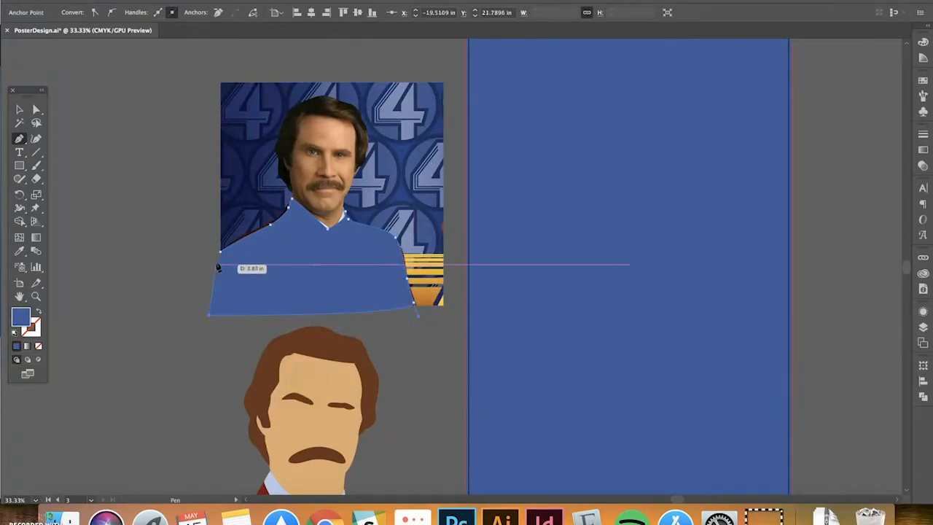
# Move the blue jacket shape off the photo to its left
pyautogui.click(20, 111)
pyautogui.scroll(-10, 177, 141)
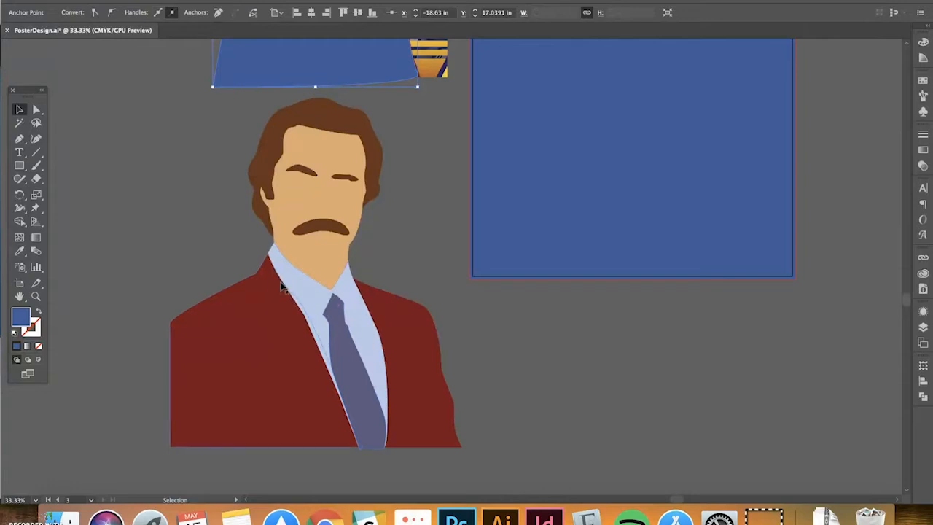
pyautogui.scroll(5, 392, 241)
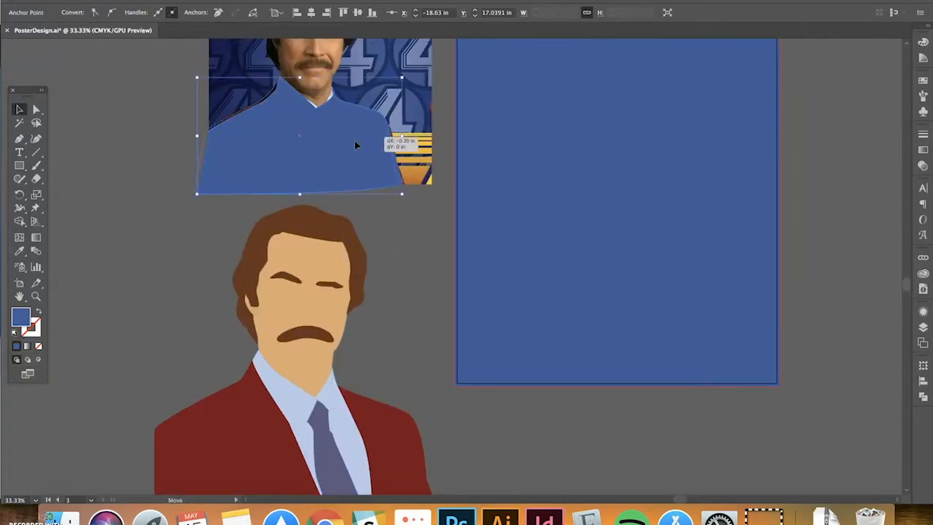
pyautogui.moveTo(354, 141); pyautogui.dragTo(144, 166)
pyautogui.scroll(4, 328, 211)
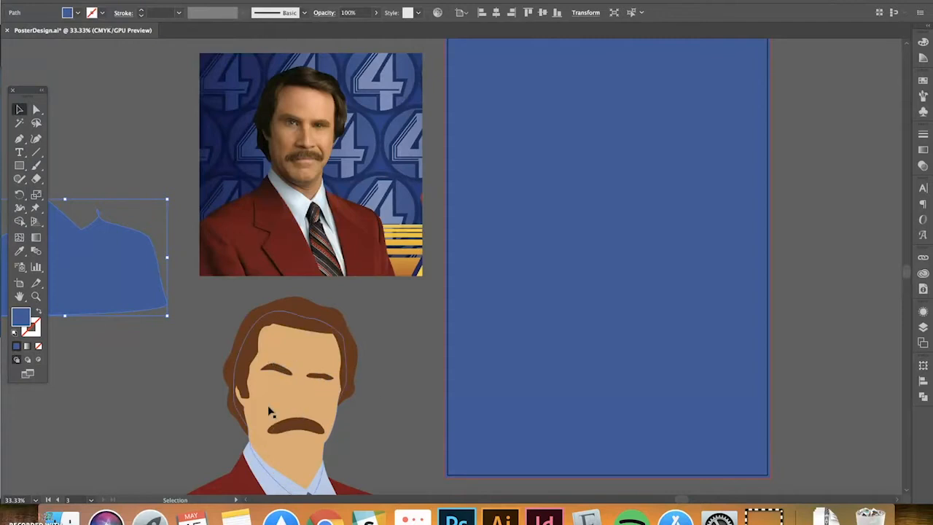
# Drag the cartoon anchorman figure onto the blue poster and deselect it
pyautogui.scroll(-3, 355, 377)
pyautogui.press('super+minus')
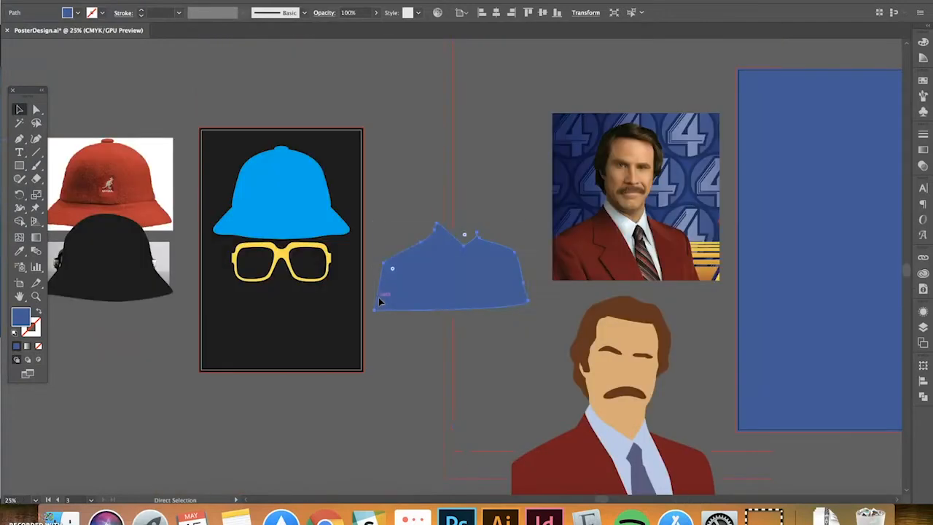
pyautogui.moveTo(651, 288); pyautogui.dragTo(312, 248)
pyautogui.click(367, 291)
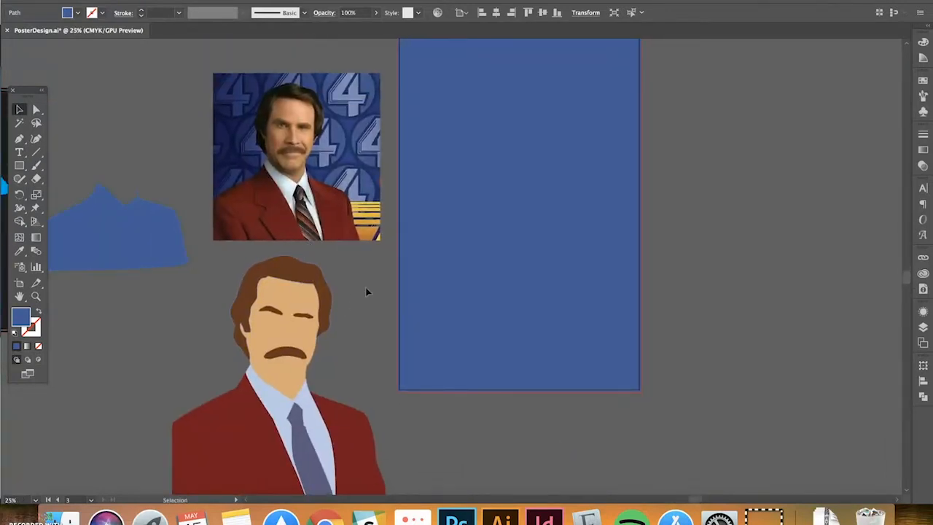
pyautogui.moveTo(357, 323); pyautogui.dragTo(303, 336)
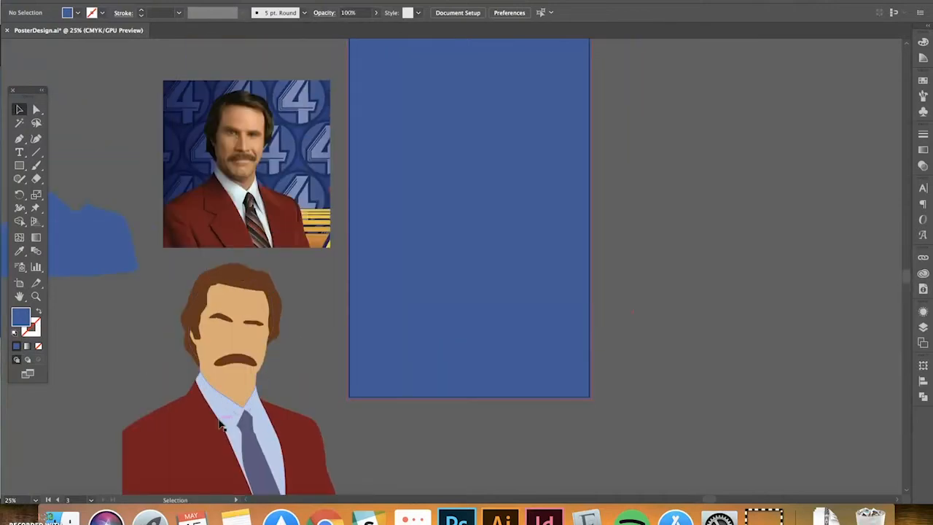
pyautogui.moveTo(218, 422); pyautogui.dragTo(421, 276)
pyautogui.moveTo(397, 325); pyautogui.dragTo(422, 351)
pyautogui.click(634, 325)
pyautogui.moveTo(634, 325); pyautogui.dragTo(660, 321)
# Zoom out and pan across to the balloon poster and its warped title
pyautogui.press('super+minus')
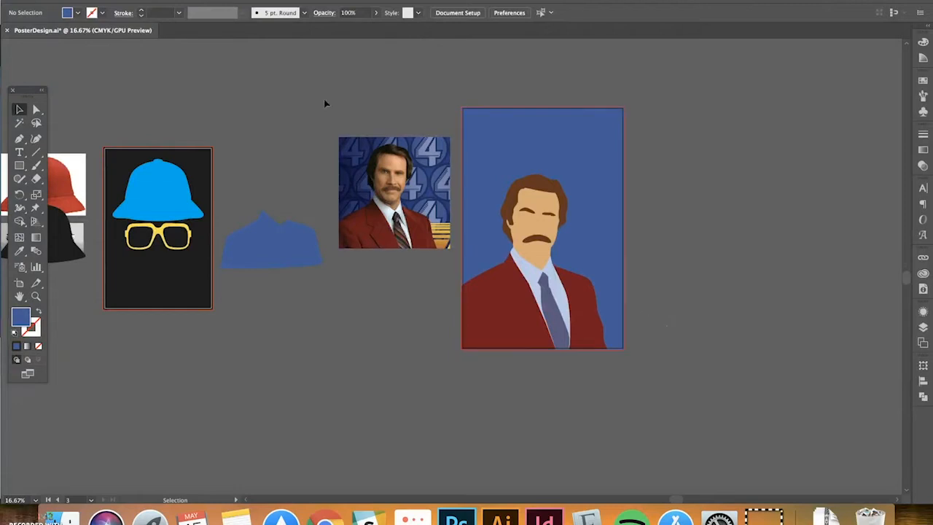
pyautogui.moveTo(185, 112); pyautogui.dragTo(511, 86)
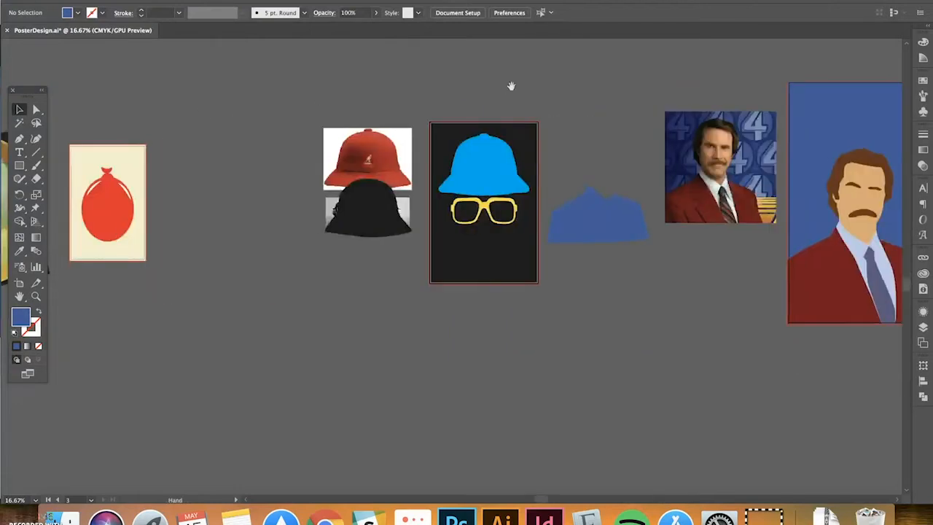
pyautogui.moveTo(452, 131); pyautogui.dragTo(619, 154)
pyautogui.hscroll(5, 439, 106)
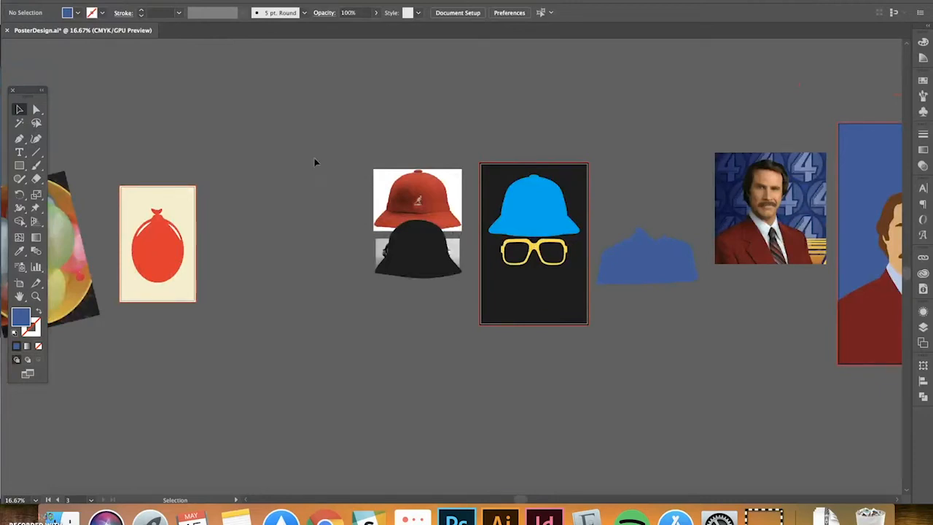
pyautogui.moveTo(293, 155); pyautogui.dragTo(425, 156)
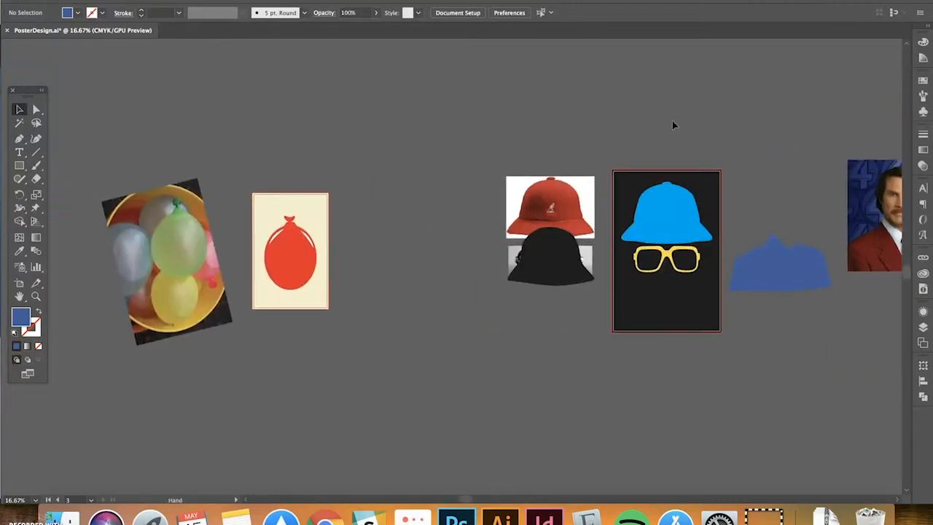
pyautogui.hscroll(15, 470, 106)
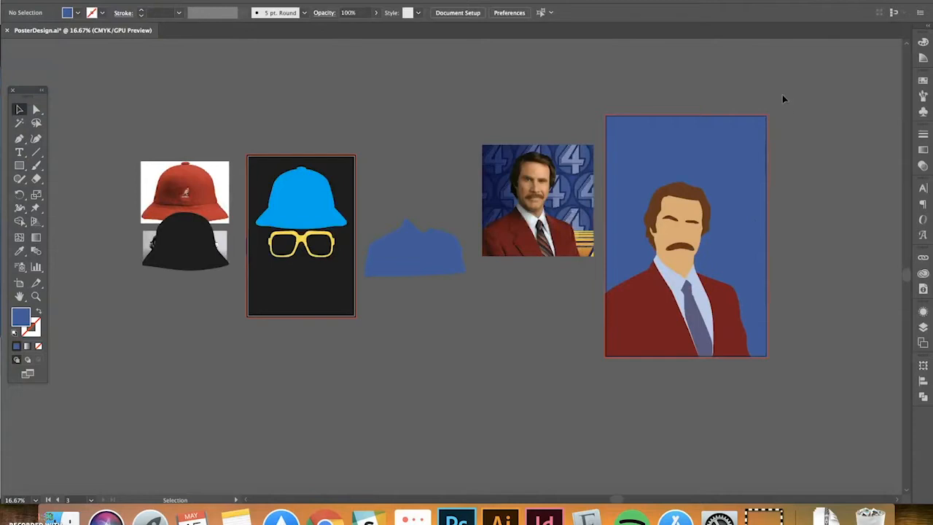
pyautogui.hscroll(4, 432, 126)
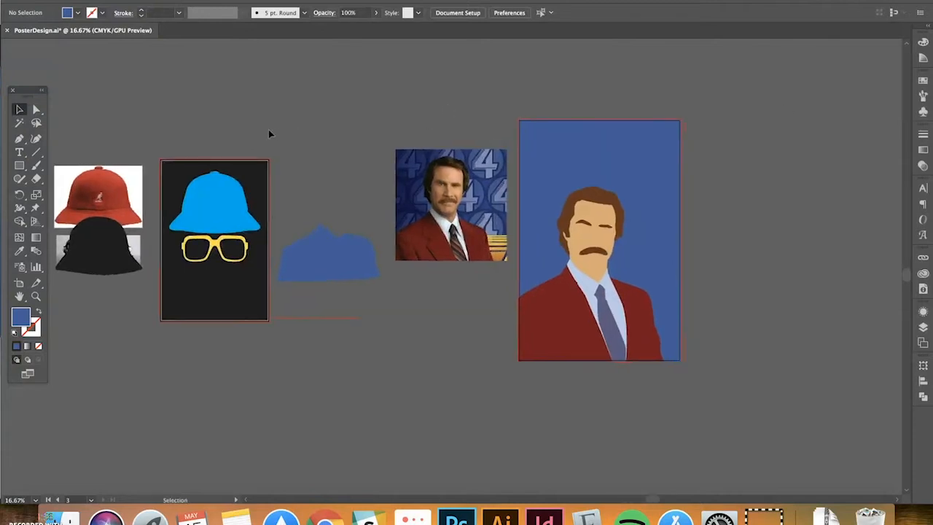
pyautogui.moveTo(223, 132); pyautogui.dragTo(601, 110)
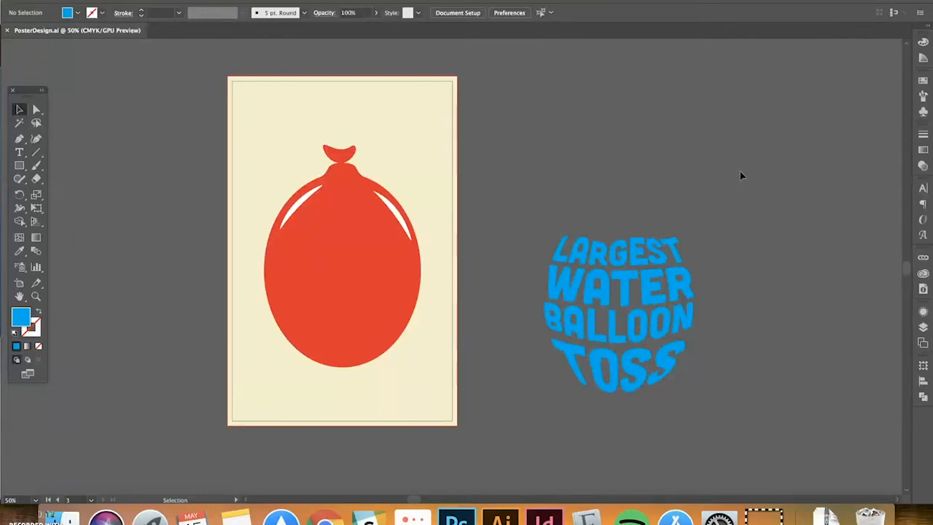
# Drag the warped blue title across the red balloon, then zoom in to check its placement
pyautogui.moveTo(682, 292); pyautogui.dragTo(401, 263)
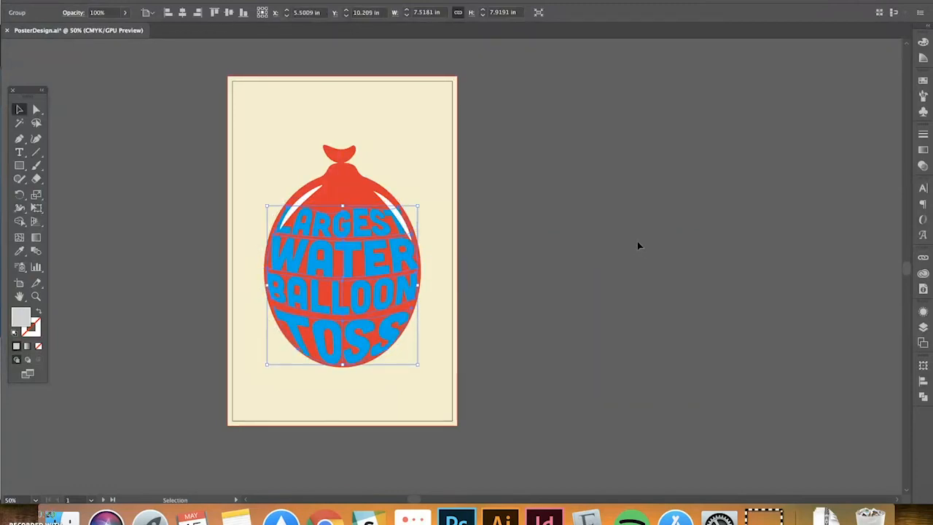
pyautogui.click(637, 246)
pyautogui.hotkey('ctrl', '=')
pyautogui.moveTo(433, 233); pyautogui.dragTo(594, 222)
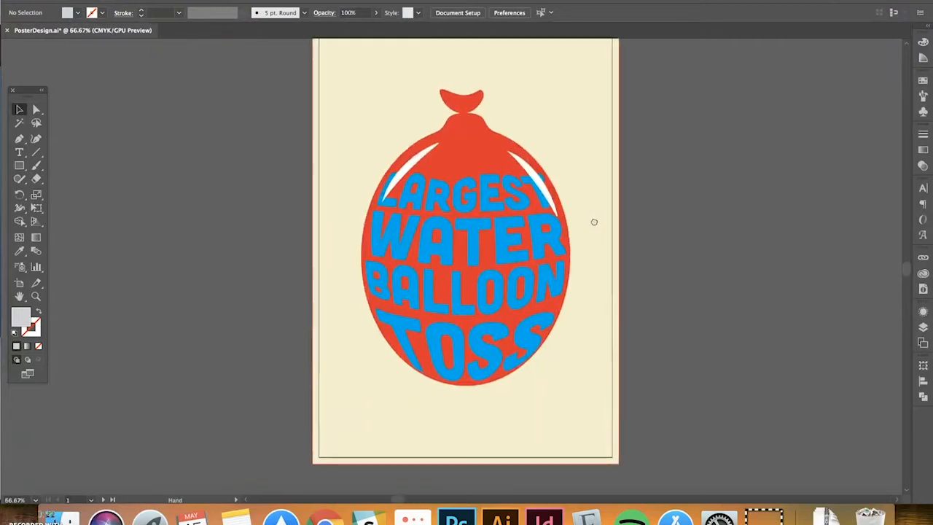
pyautogui.moveTo(688, 202); pyautogui.dragTo(647, 230)
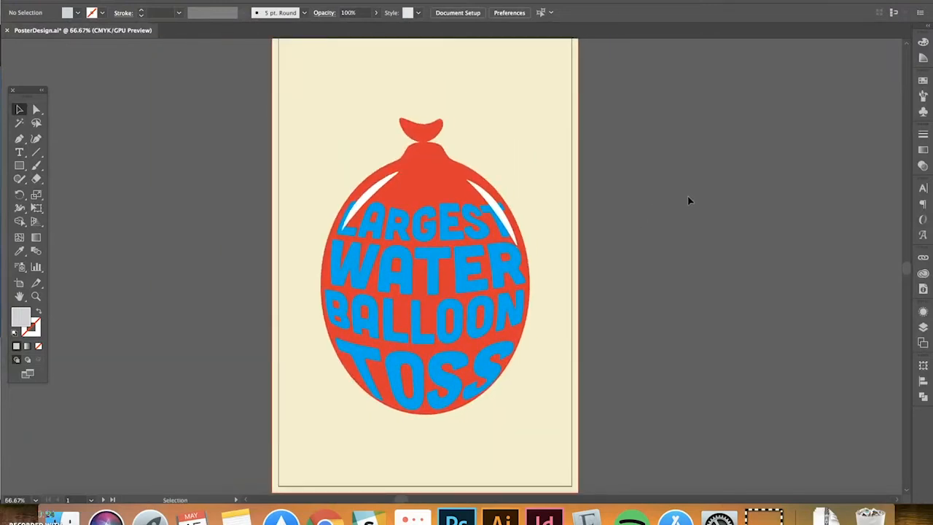
pyautogui.scroll(3, 685, 201)
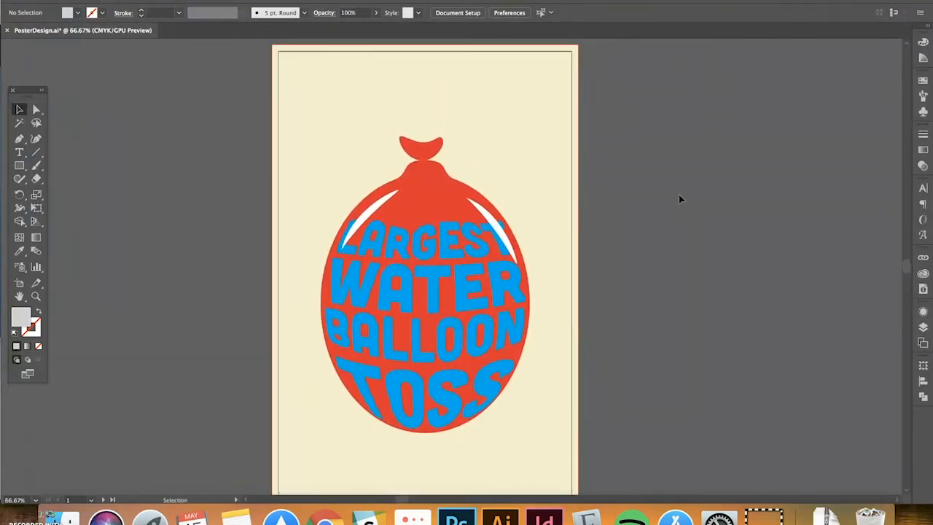
pyautogui.scroll(-2, 679, 194)
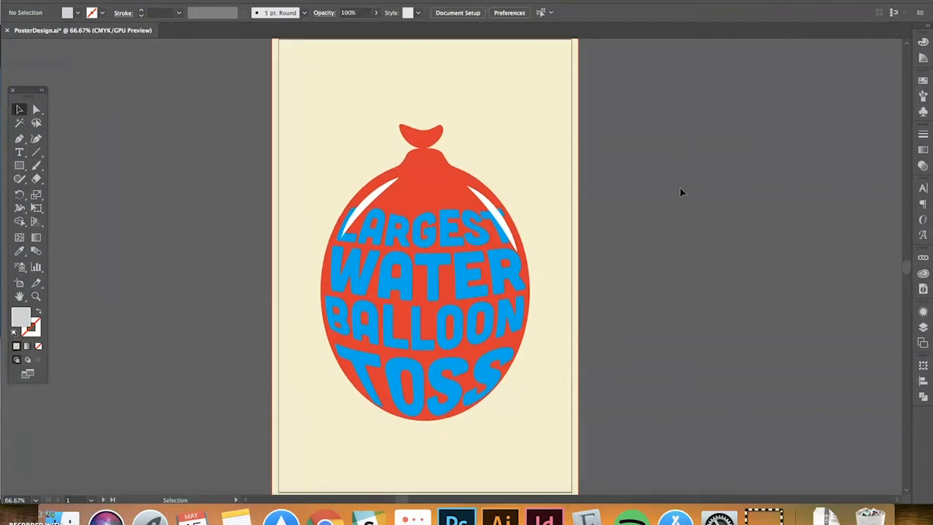
pyautogui.click(455, 242)
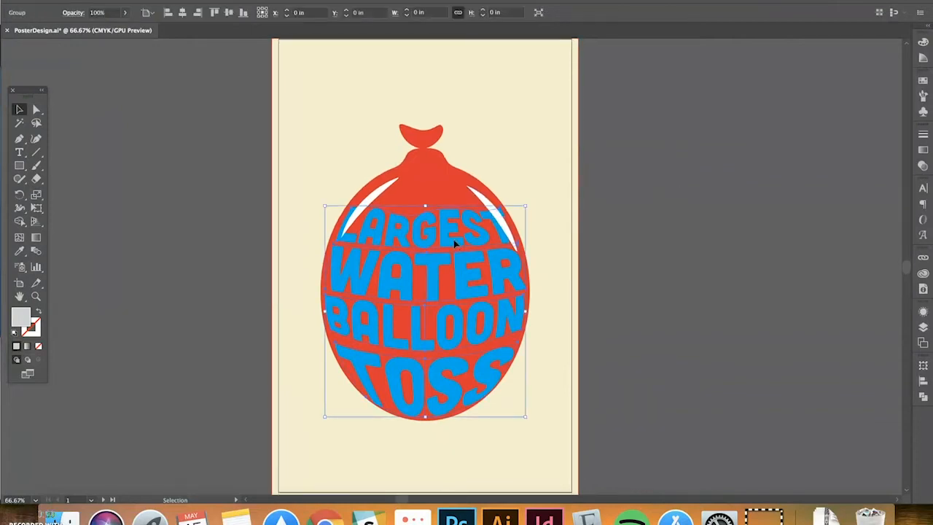
# Create a new text box to the right of the poster and clear its placeholder text
pyautogui.click(589, 221)
pyautogui.hscroll(5, 660, 190)
pyautogui.scroll(-1, 660, 190)
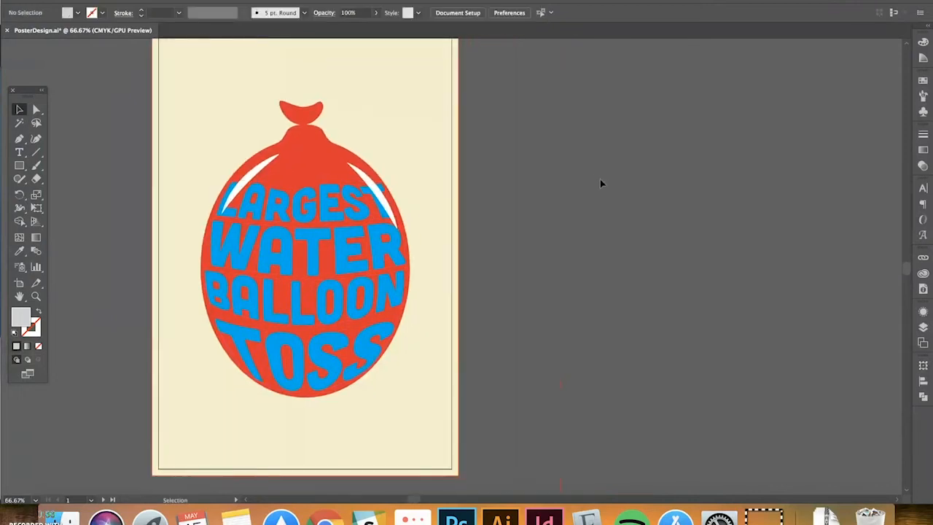
pyautogui.click(19, 151)
pyautogui.moveTo(500, 78); pyautogui.dragTo(705, 122)
pyautogui.press('BackSpace')
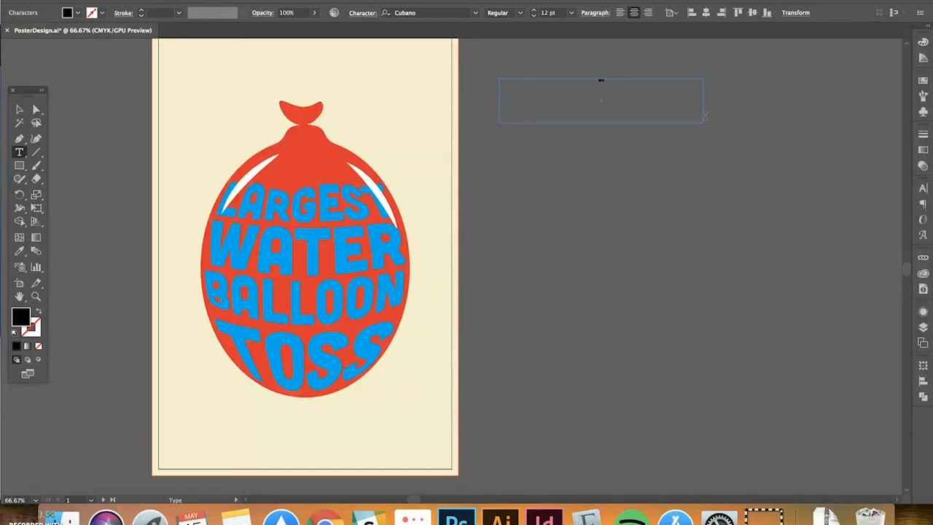
pyautogui.click(19, 109)
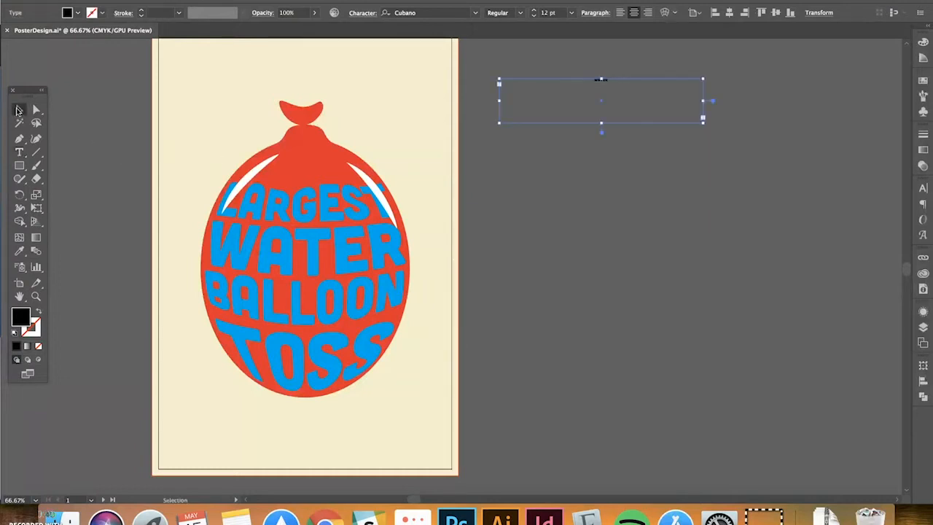
# Colour the WATER text with the balloon lettering's blue and scale it up to about 108 pt
pyautogui.press('i')
pyautogui.click(298, 204)
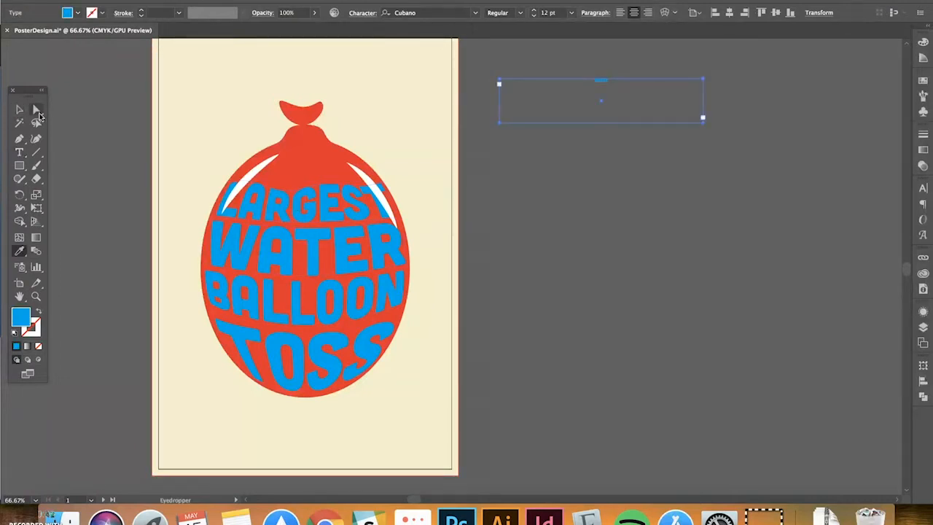
pyautogui.press('v')
pyautogui.moveTo(704, 125); pyautogui.dragTo(639, 155)
pyautogui.press('e')
pyautogui.click(22, 110)
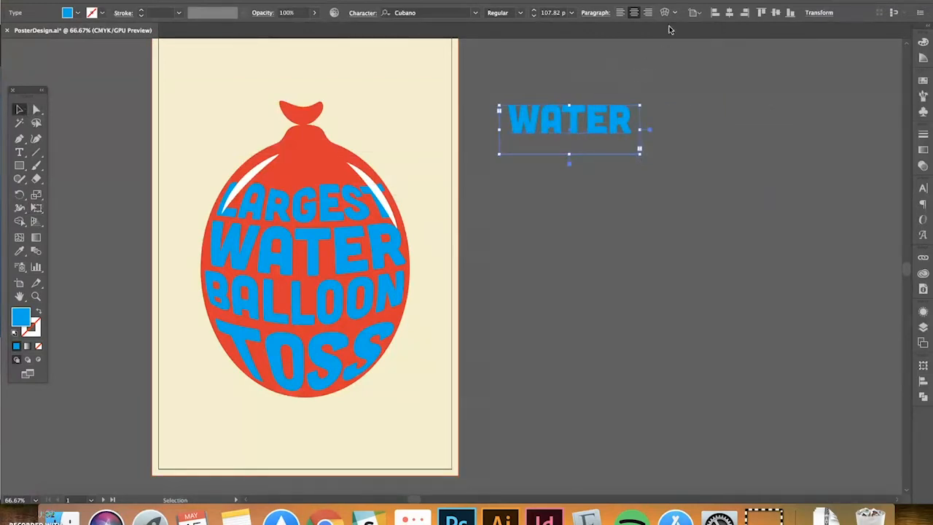
pyautogui.click(675, 15)
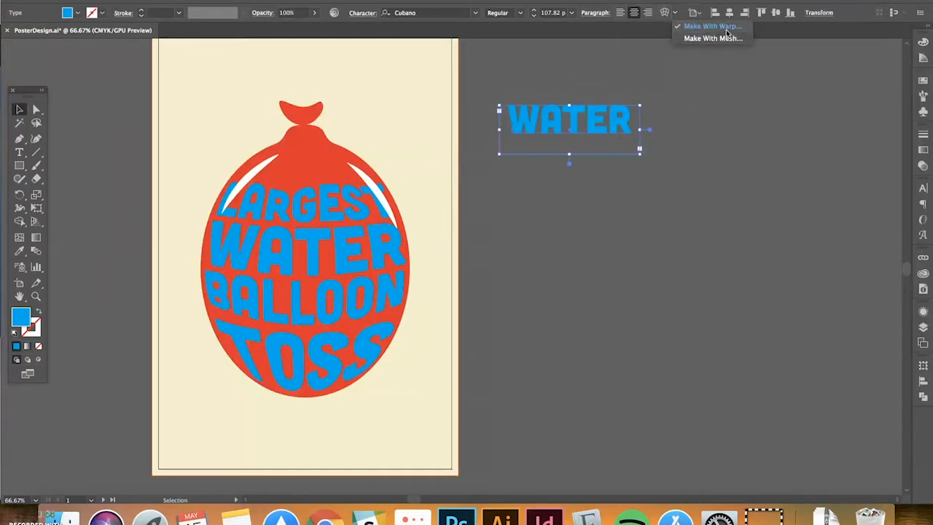
pyautogui.click(675, 10)
pyautogui.click(666, 13)
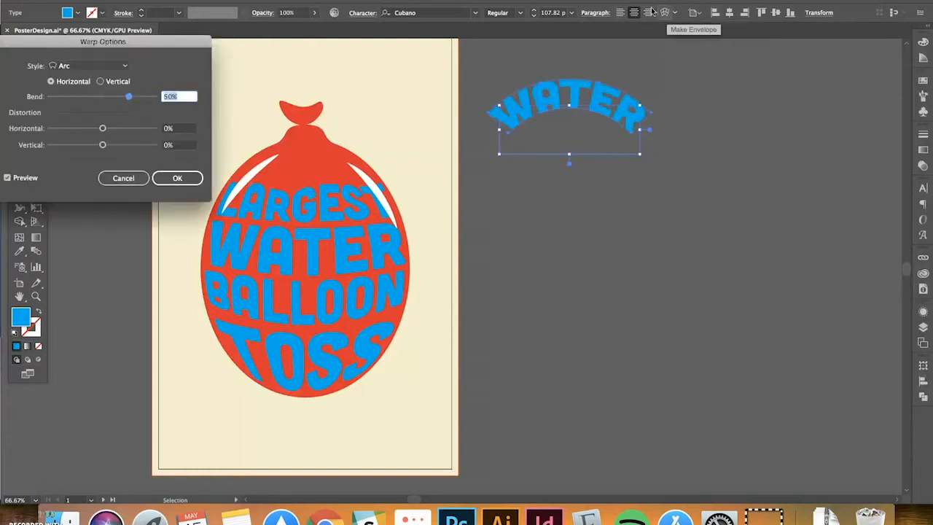
pyautogui.click(126, 63)
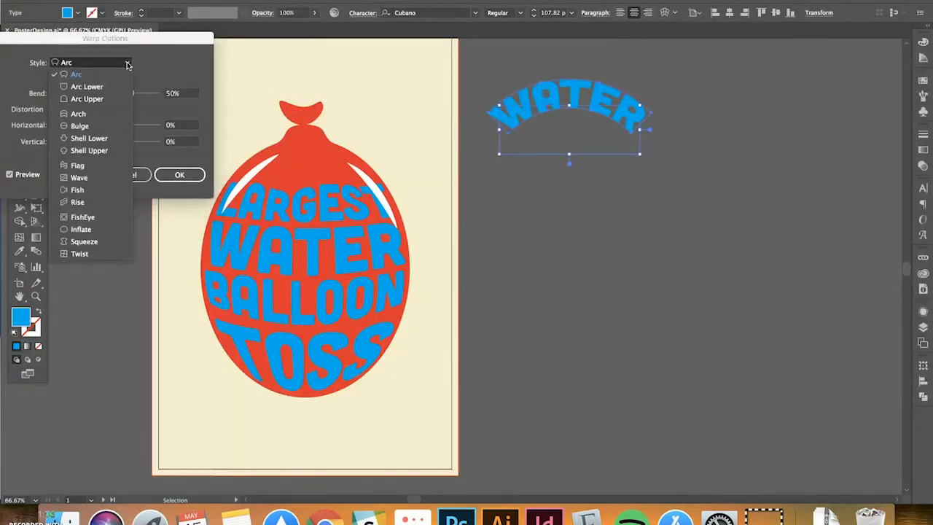
pyautogui.click(91, 116)
pyautogui.click(127, 65)
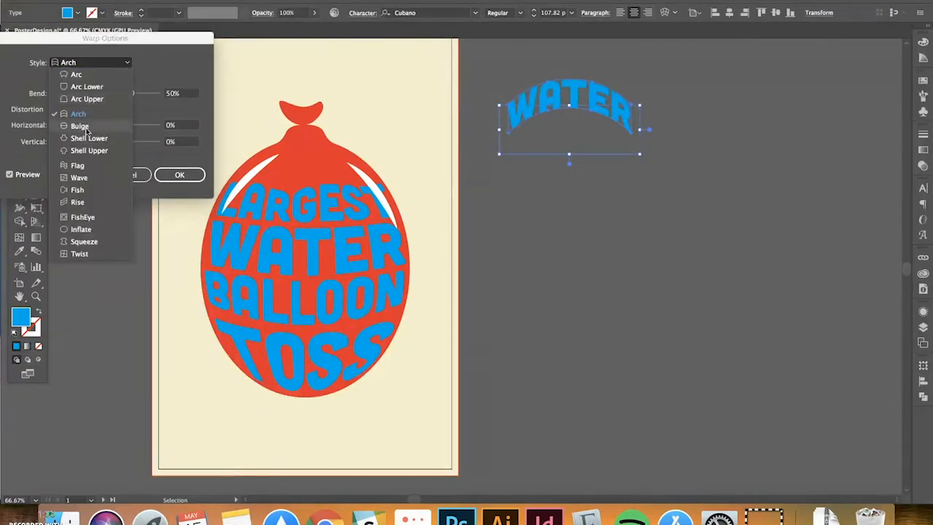
pyautogui.click(86, 130)
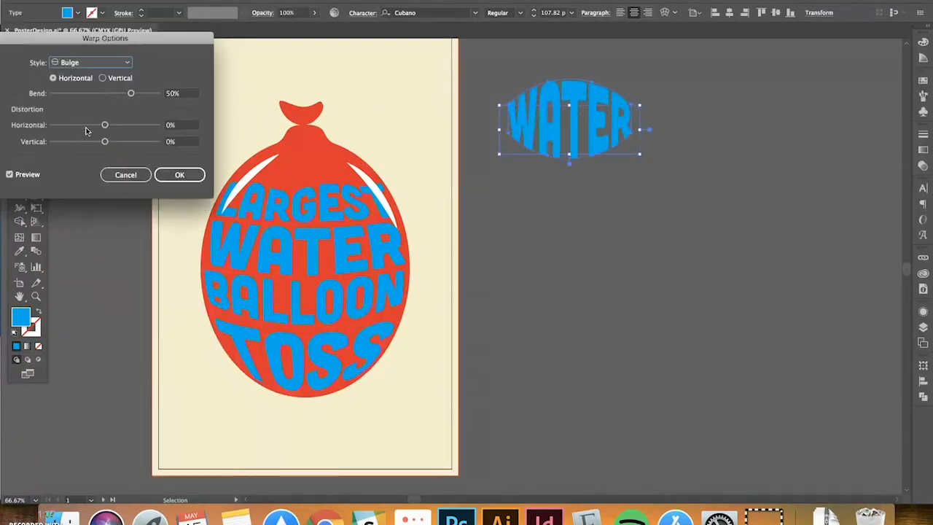
pyautogui.click(180, 174)
pyautogui.moveTo(601, 140)
pyautogui.mouseDown()
pyautogui.moveTo(354, 187)
pyautogui.moveTo(354, 215)
pyautogui.moveTo(349, 208)
pyautogui.moveTo(596, 140)
pyautogui.mouseUp()
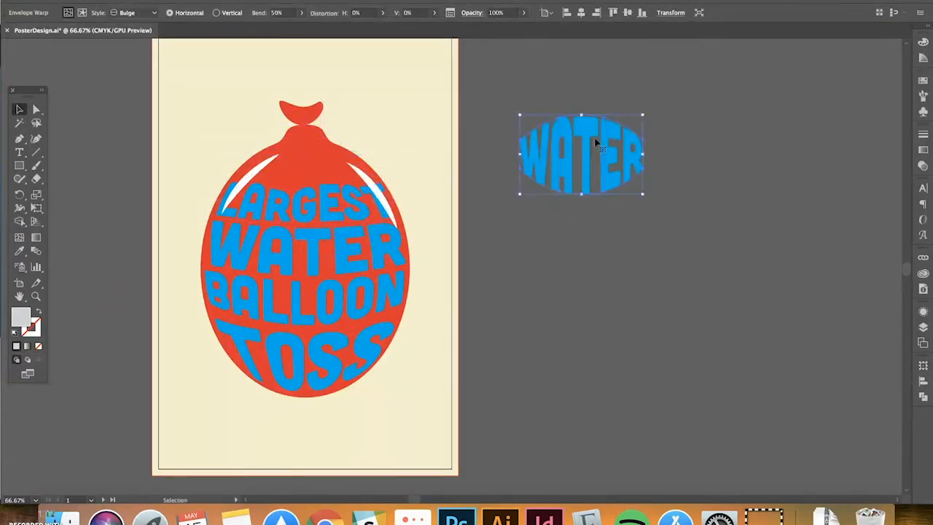
pyautogui.press('super+z')
pyautogui.press('super+z')
pyautogui.press('super+z')
pyautogui.click(592, 135)
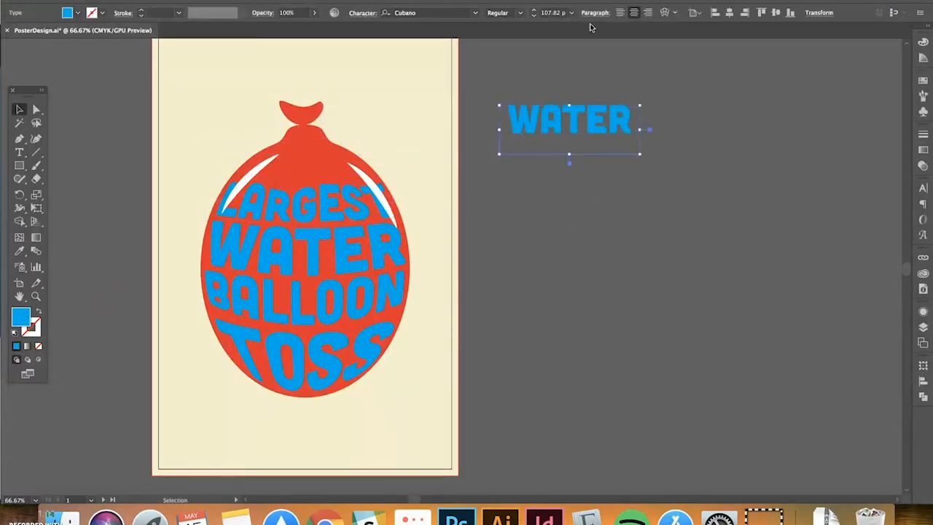
# Apply a 4×4 mesh envelope distort to the WATER text
pyautogui.click(672, 16)
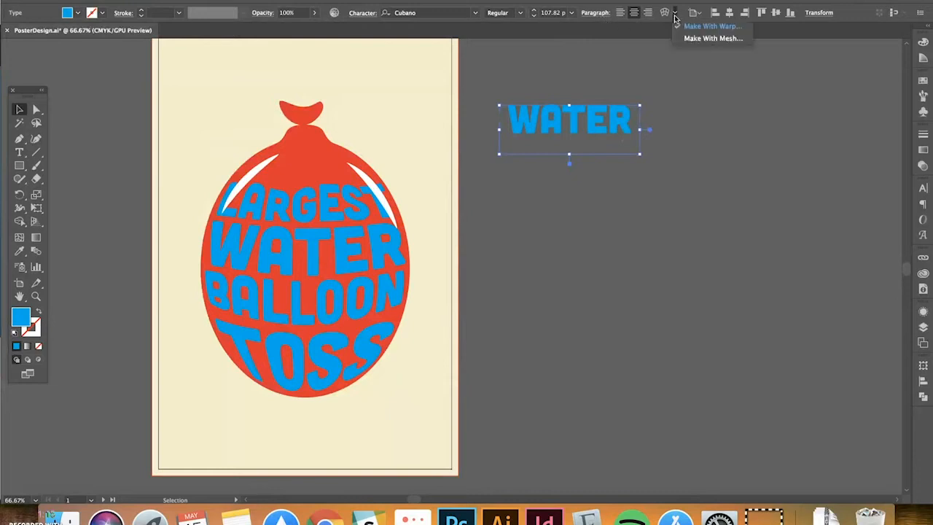
pyautogui.click(701, 39)
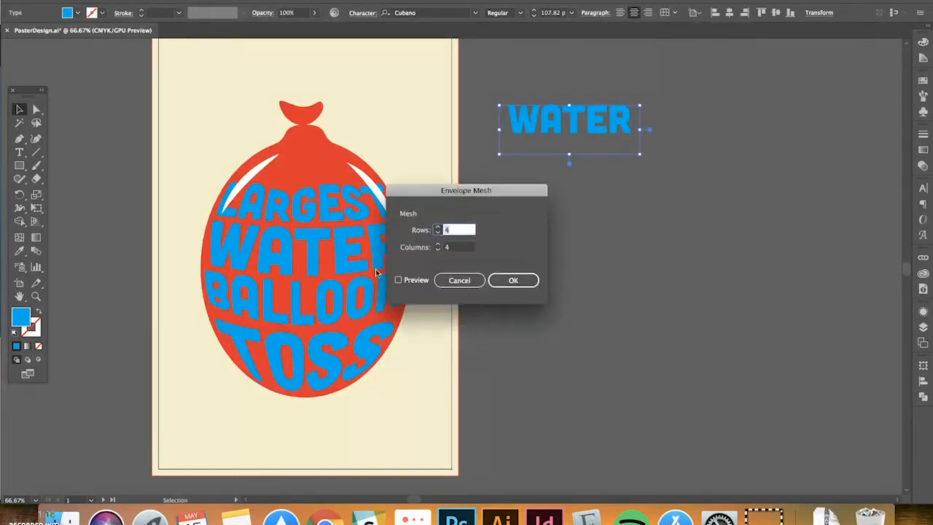
pyautogui.click(398, 280)
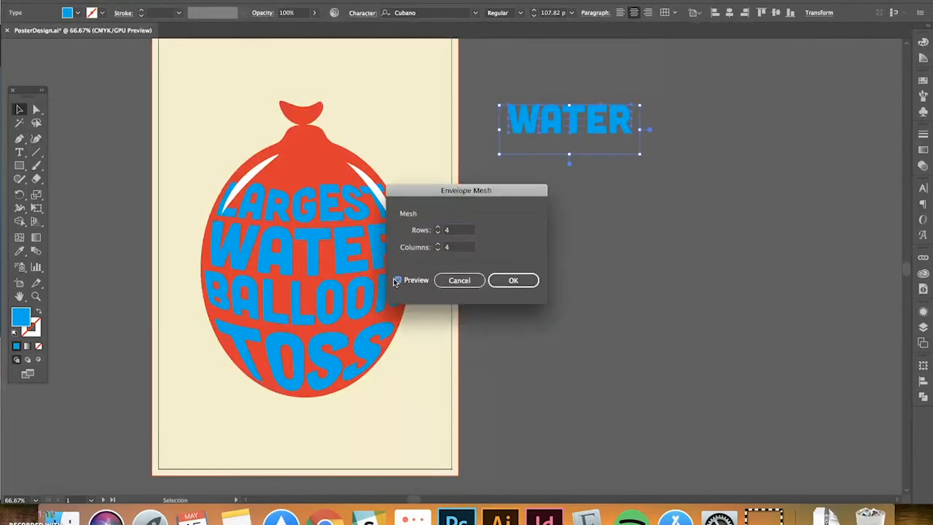
pyautogui.click(513, 280)
# Pull the bottom mesh points under A, T and E downward and stretch the R's edge outward
pyautogui.press('super+equal')
pyautogui.press('super+equal')
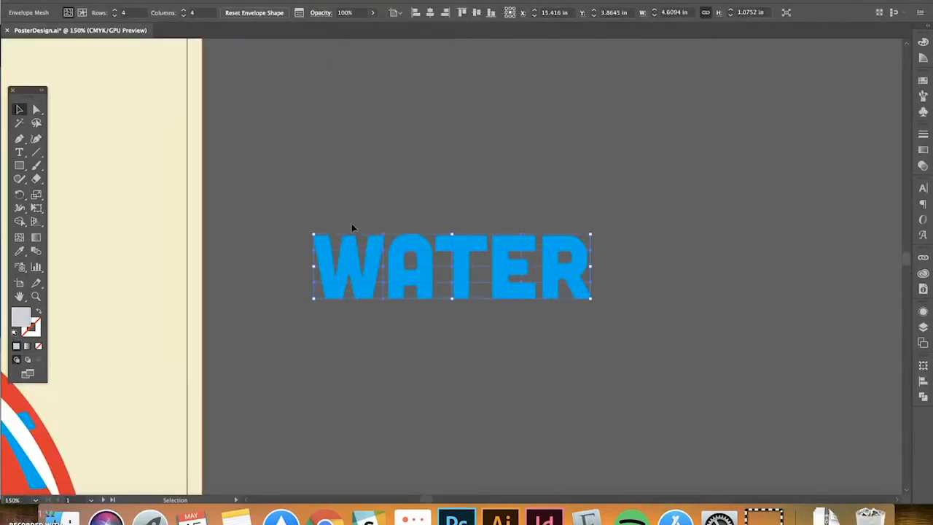
pyautogui.click(37, 109)
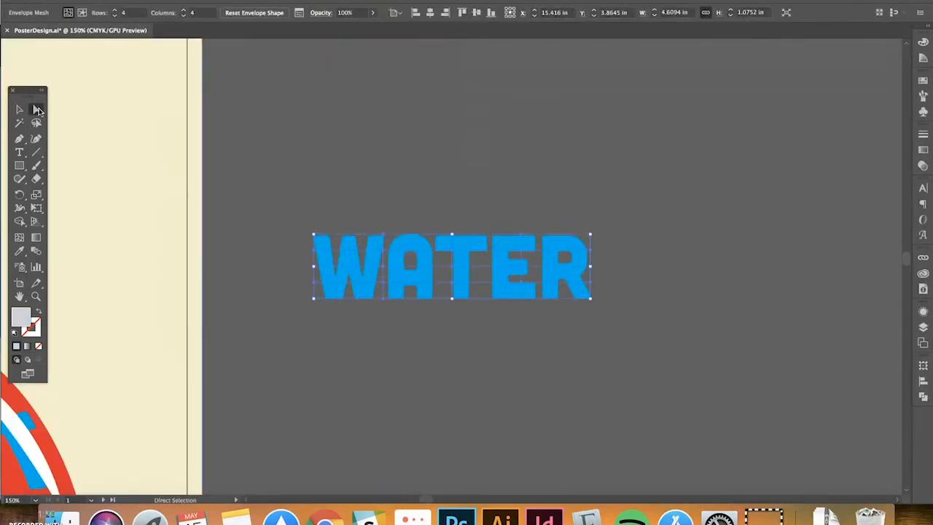
pyautogui.moveTo(381, 313); pyautogui.dragTo(385, 330)
pyautogui.click(383, 316)
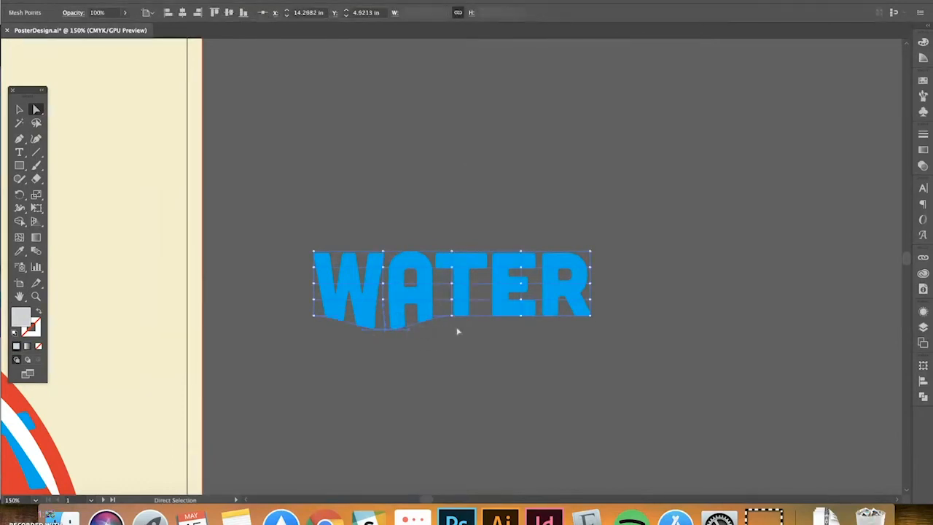
pyautogui.moveTo(451, 316); pyautogui.dragTo(451, 334)
pyautogui.moveTo(521, 316); pyautogui.dragTo(524, 338)
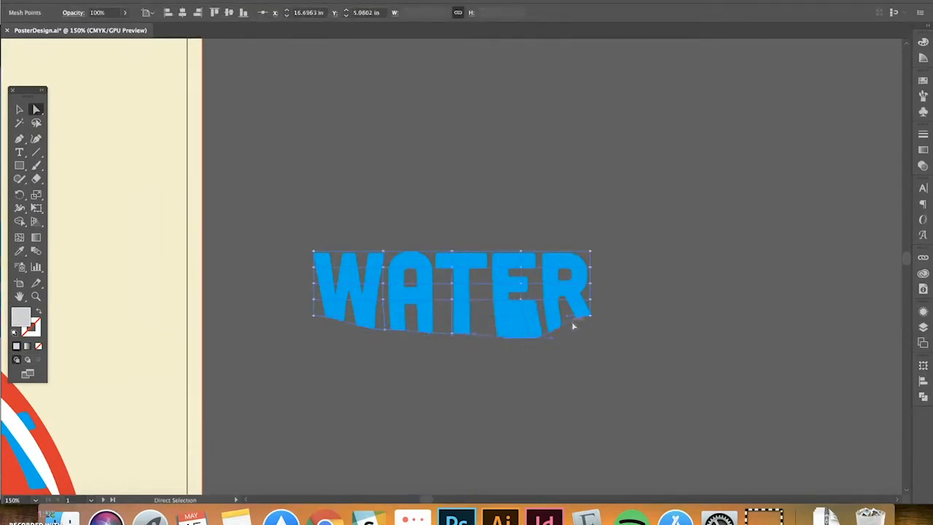
pyautogui.moveTo(592, 301); pyautogui.dragTo(611, 291)
# Zoom out and pan over to the Hip-Hop poster, leaving WATER deselected
pyautogui.press('super+minus')
pyautogui.press('super+minus')
pyautogui.press('super+minus')
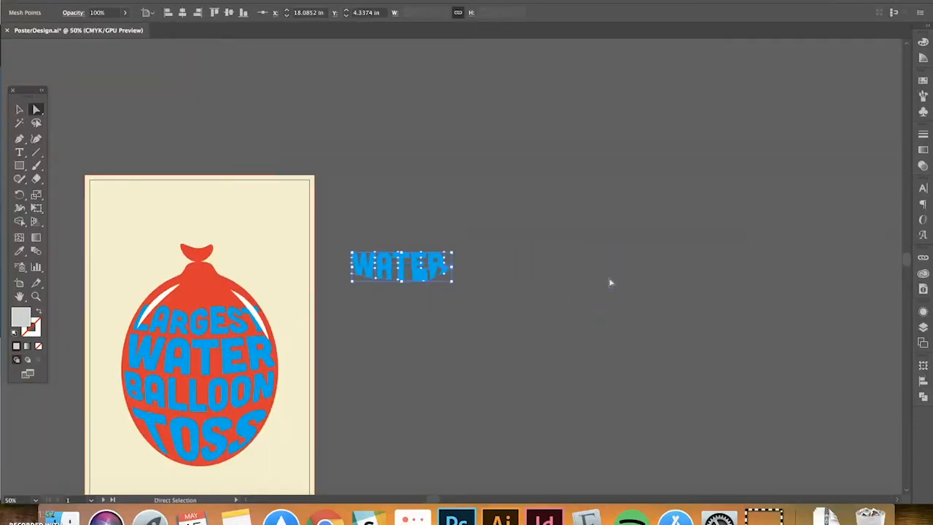
pyautogui.click(19, 109)
pyautogui.moveTo(458, 253); pyautogui.dragTo(551, 149)
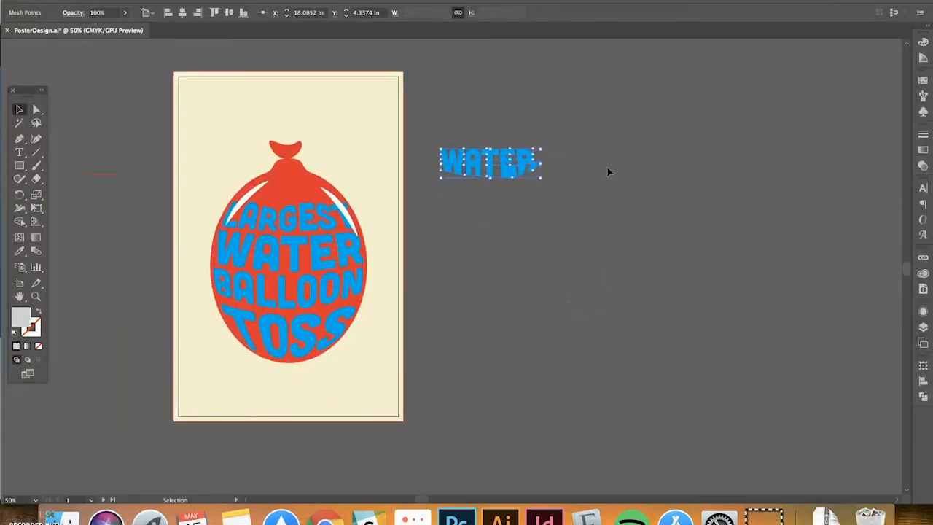
pyautogui.press('space')
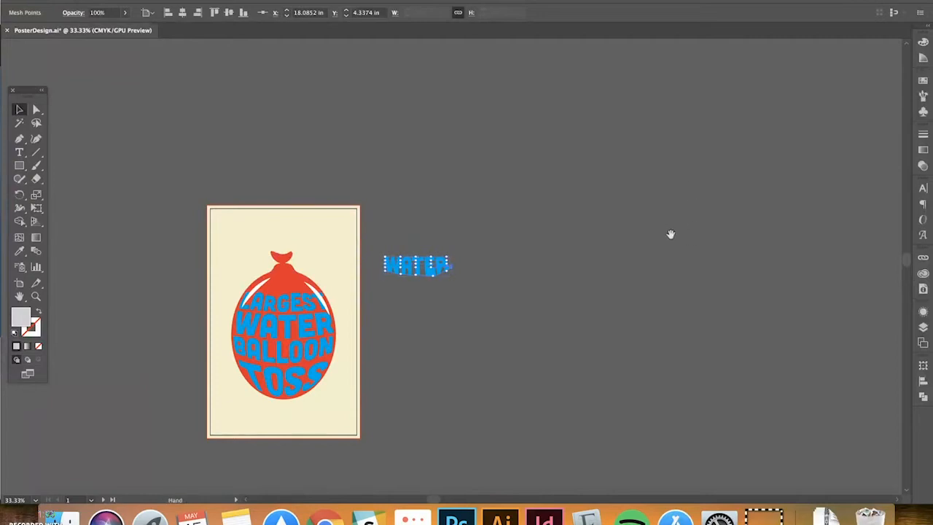
pyautogui.moveTo(670, 235); pyautogui.dragTo(342, 180)
pyautogui.moveTo(660, 254); pyautogui.dragTo(322, 239)
pyautogui.click(535, 160)
# Zoom in on the HIP-HOP ON THE HILLTOP title and briefly enter its group to select the HIP-HOP line
pyautogui.press('space')
pyautogui.moveTo(483, 157); pyautogui.dragTo(606, 188)
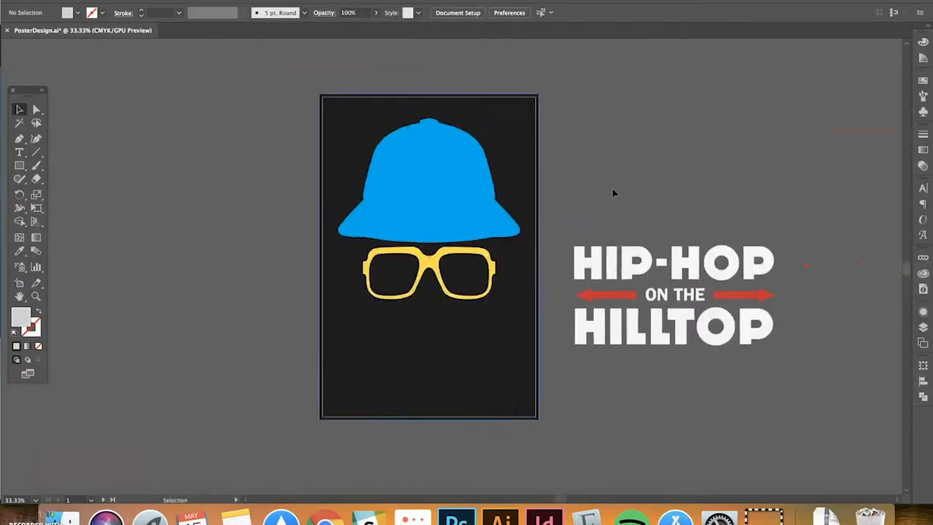
pyautogui.press('space')
pyautogui.moveTo(659, 202); pyautogui.dragTo(387, 187)
pyautogui.press('super+=')
pyautogui.press('super+=')
pyautogui.press('space')
pyautogui.doubleClick(387, 187)
pyautogui.click(387, 189)
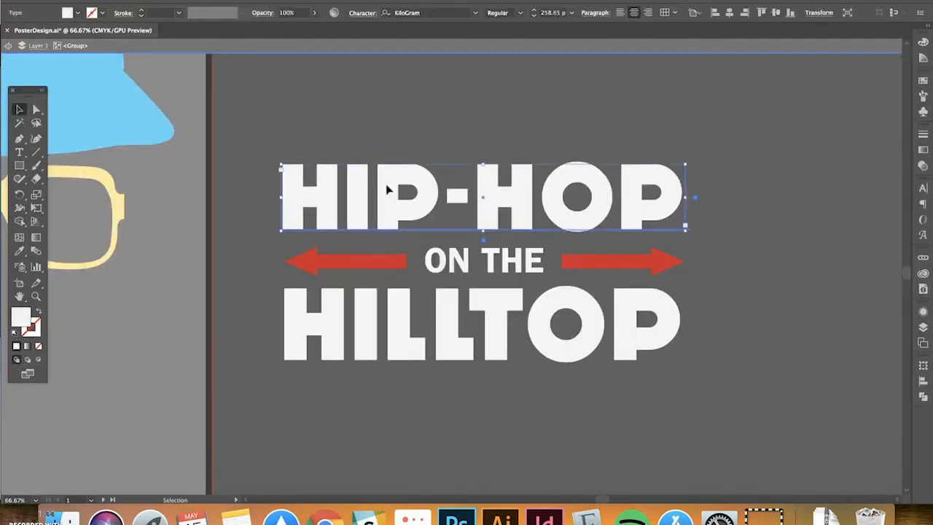
pyautogui.doubleClick(431, 89)
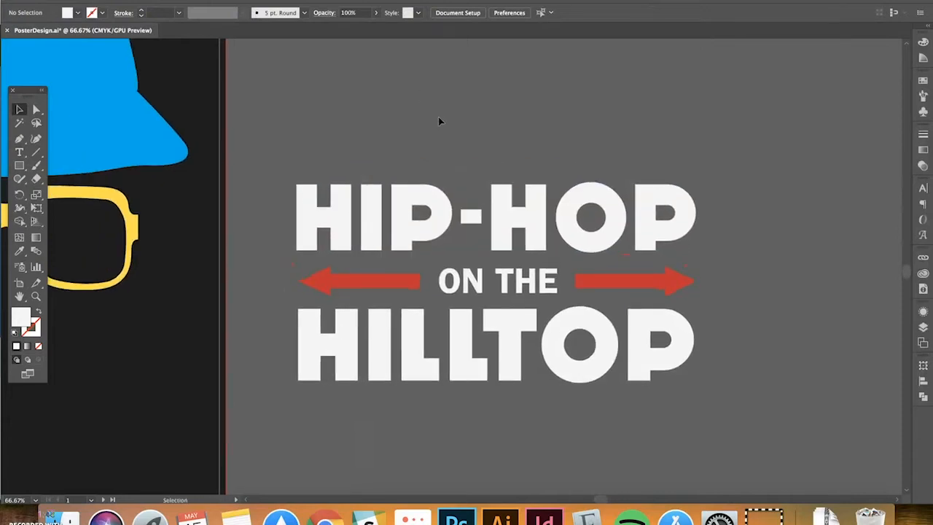
# Zoom out to 33.33% so the whole hip-hop artboard and its title fit in view
pyautogui.press('super+minus')
pyautogui.moveTo(418, 136); pyautogui.dragTo(454, 117)
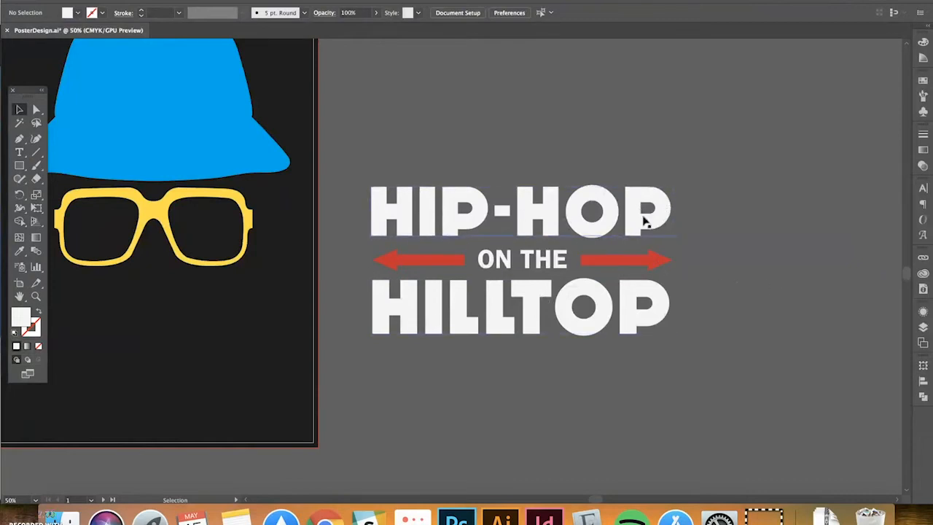
pyautogui.click(661, 267)
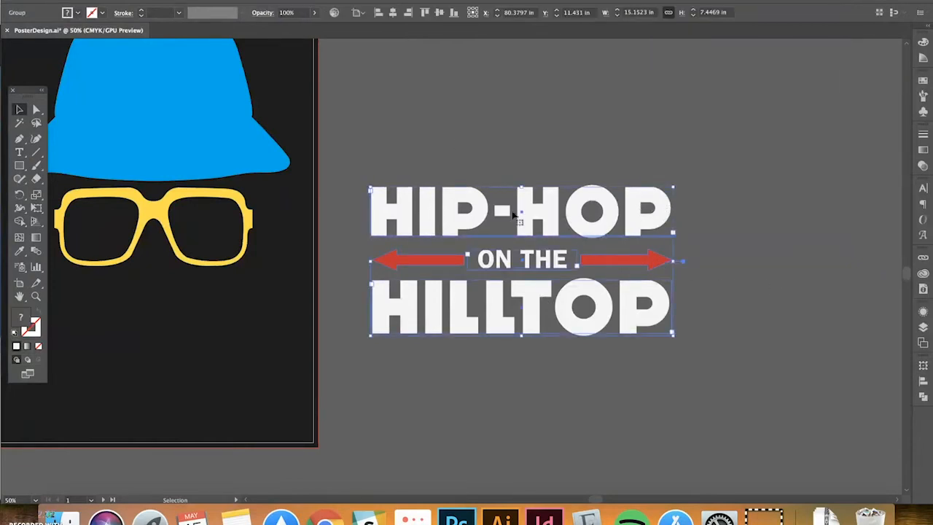
pyautogui.click(479, 138)
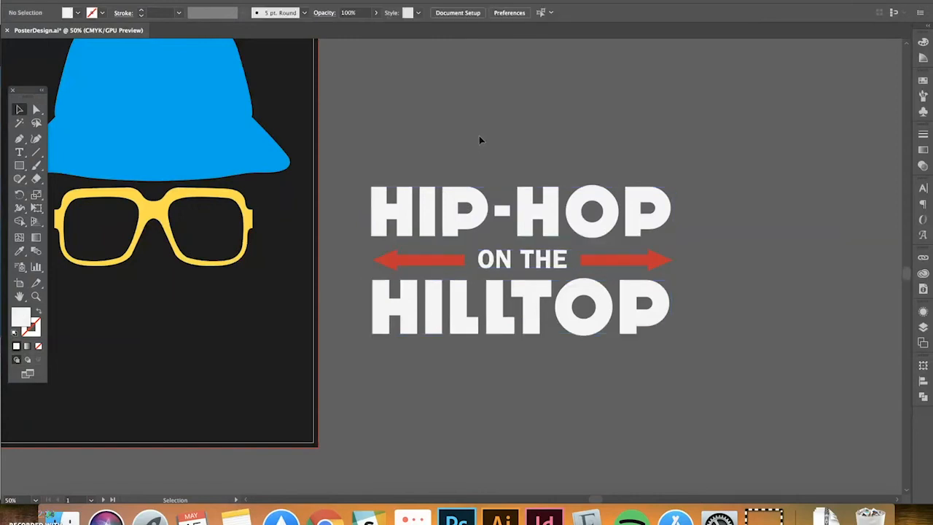
pyautogui.press('super+minus')
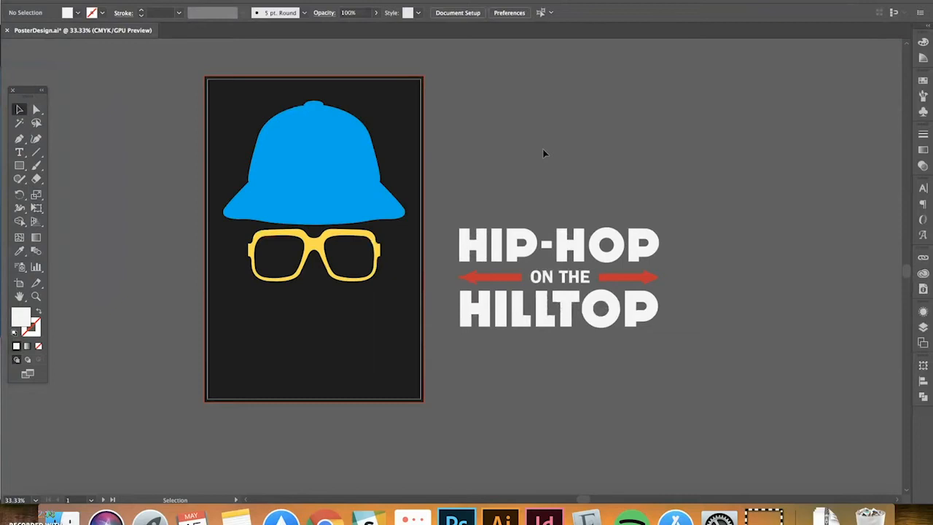
# Shrink the hat and glasses group and centre it horizontally on the artboard
pyautogui.click(462, 179)
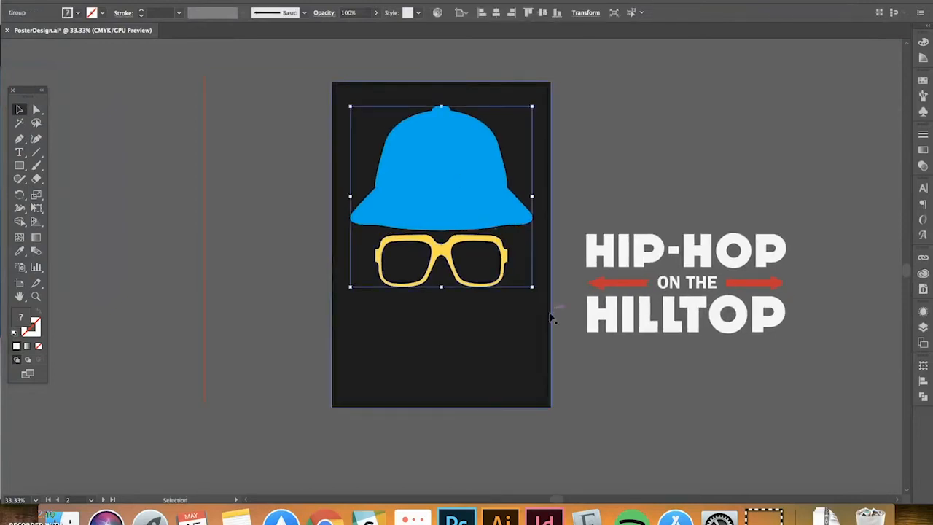
pyautogui.moveTo(532, 290); pyautogui.dragTo(472, 227)
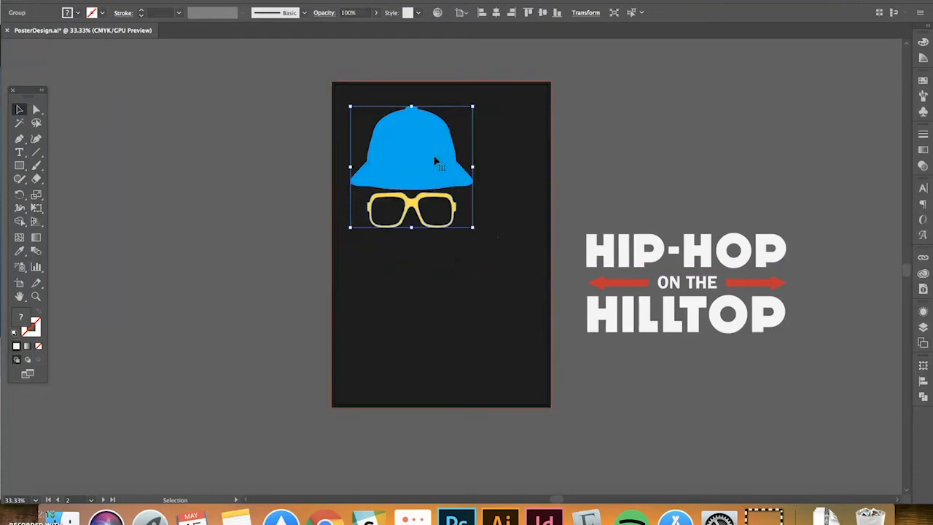
pyautogui.click(496, 13)
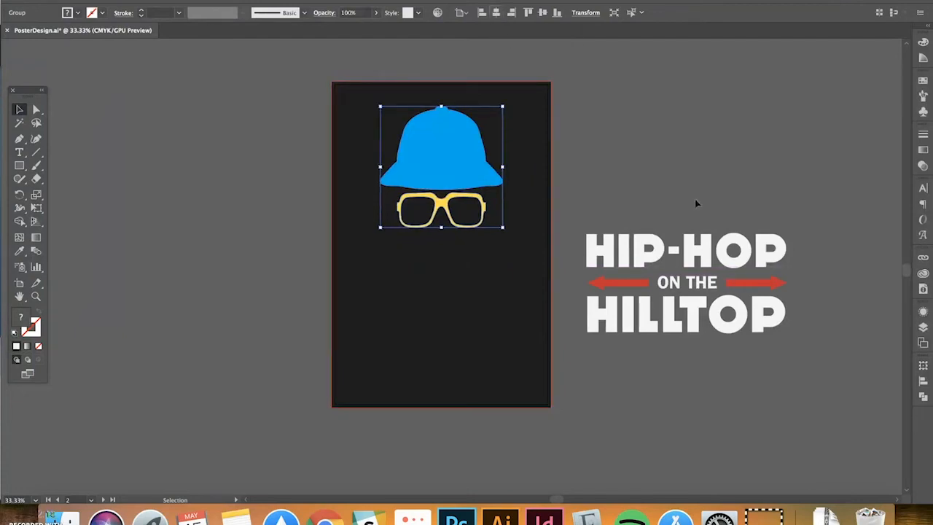
# Move the title onto the artboard, scale it down below the glasses, and centre it horizontally
pyautogui.click(696, 203)
pyautogui.click(692, 261)
pyautogui.moveTo(693, 261); pyautogui.dragTo(457, 263)
pyautogui.press('e')
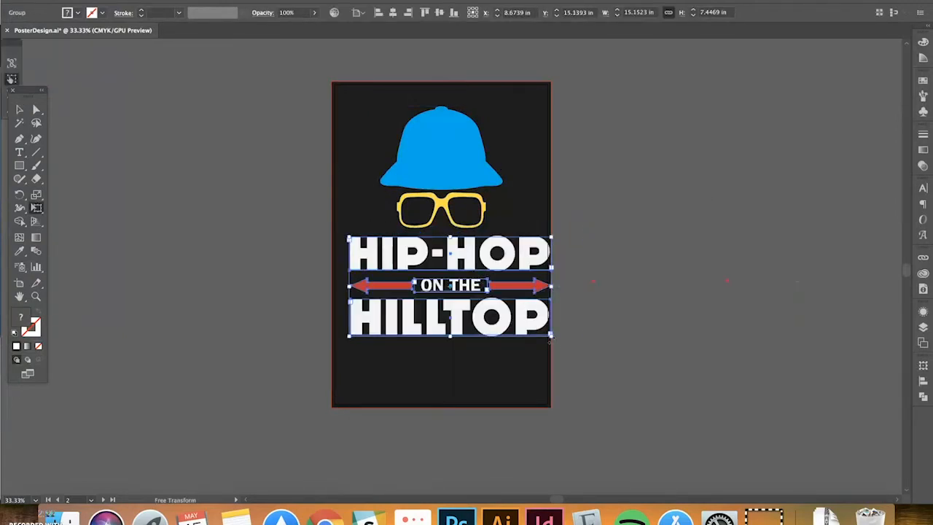
pyautogui.moveTo(550, 337); pyautogui.dragTo(462, 299)
pyautogui.moveTo(446, 245); pyautogui.dragTo(487, 247)
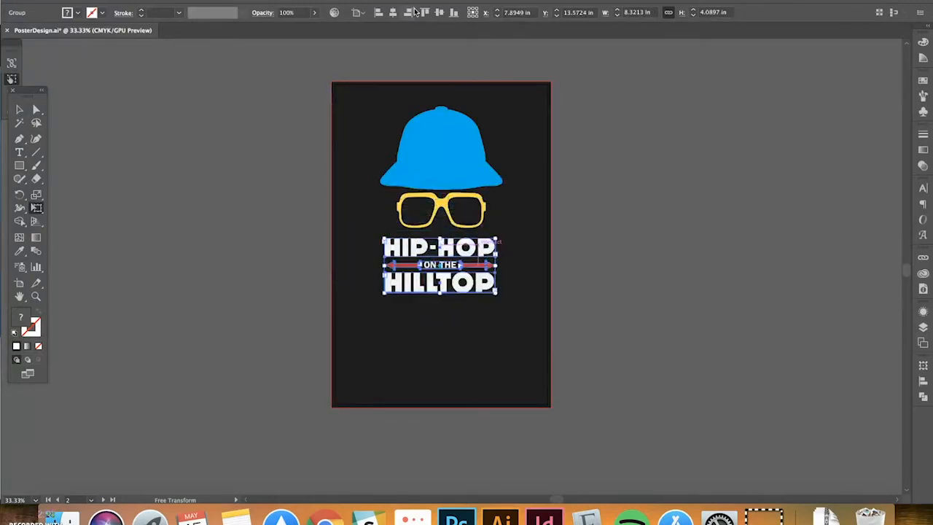
pyautogui.click(411, 12)
# Nudge the hat and glasses slightly higher on the poster
pyautogui.click(19, 109)
pyautogui.click(209, 146)
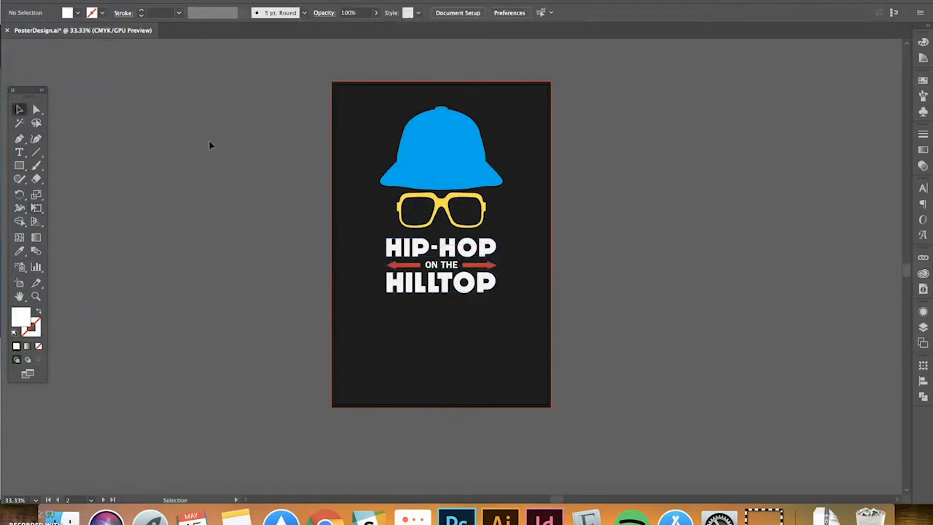
pyautogui.press('super+minus')
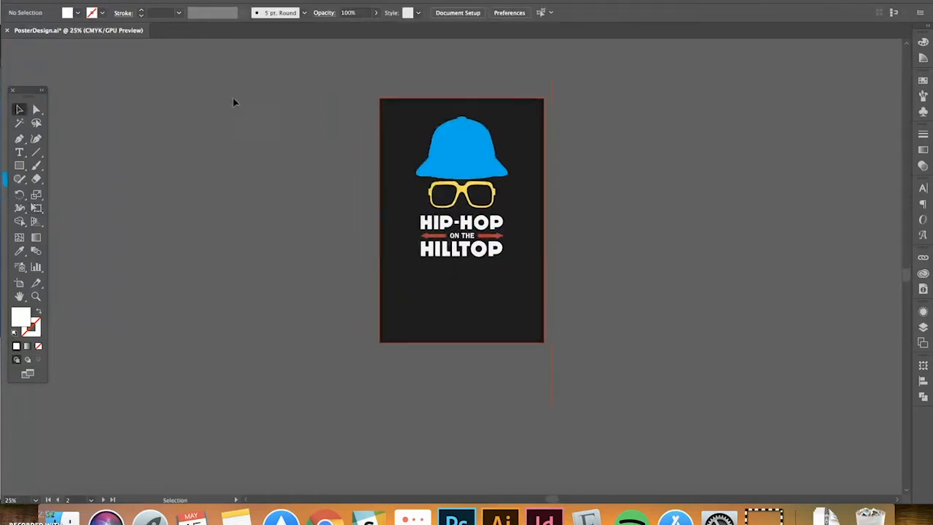
pyautogui.moveTo(485, 154); pyautogui.dragTo(472, 148)
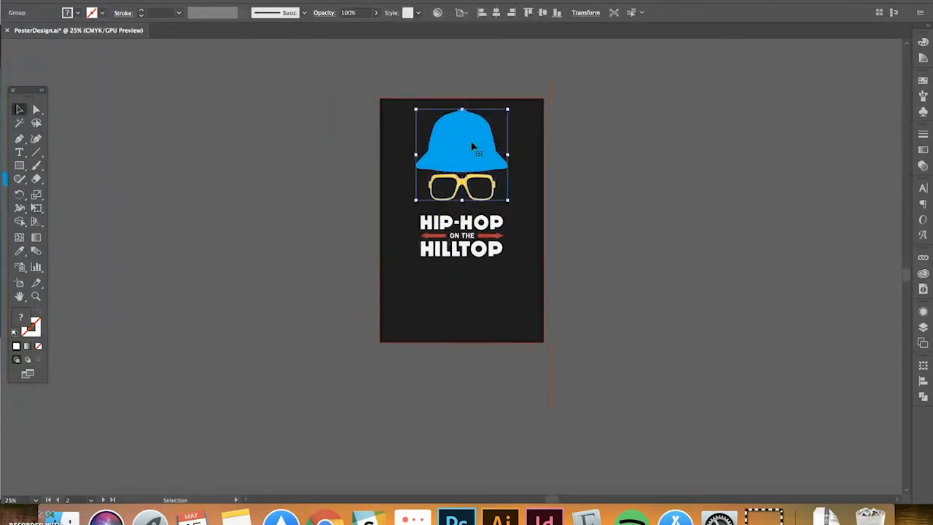
pyautogui.click(668, 209)
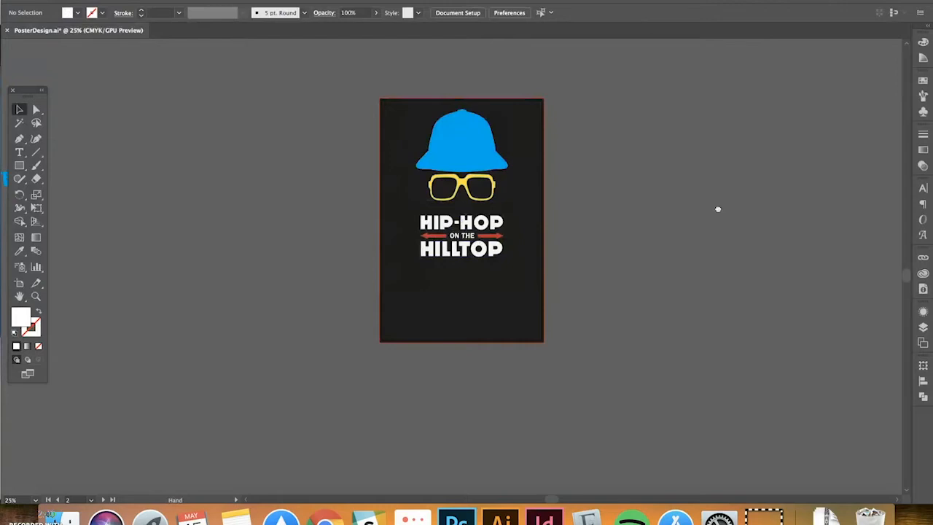
# Pan over to the Anchorman poster and its title, and zoom in on them
pyautogui.moveTo(718, 209); pyautogui.dragTo(423, 197)
pyautogui.moveTo(575, 194); pyautogui.dragTo(361, 233)
pyautogui.moveTo(502, 252); pyautogui.dragTo(378, 249)
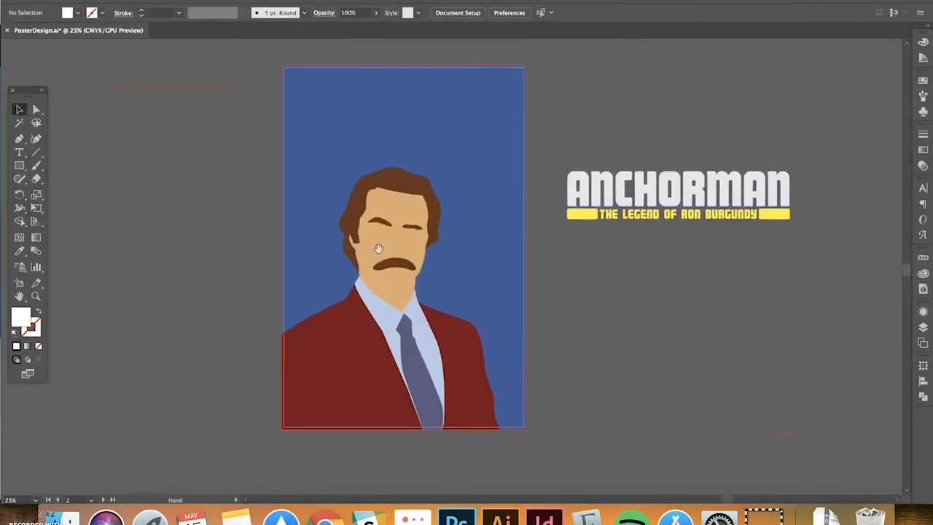
pyautogui.moveTo(736, 288); pyautogui.dragTo(620, 269)
pyautogui.press('super+equal')
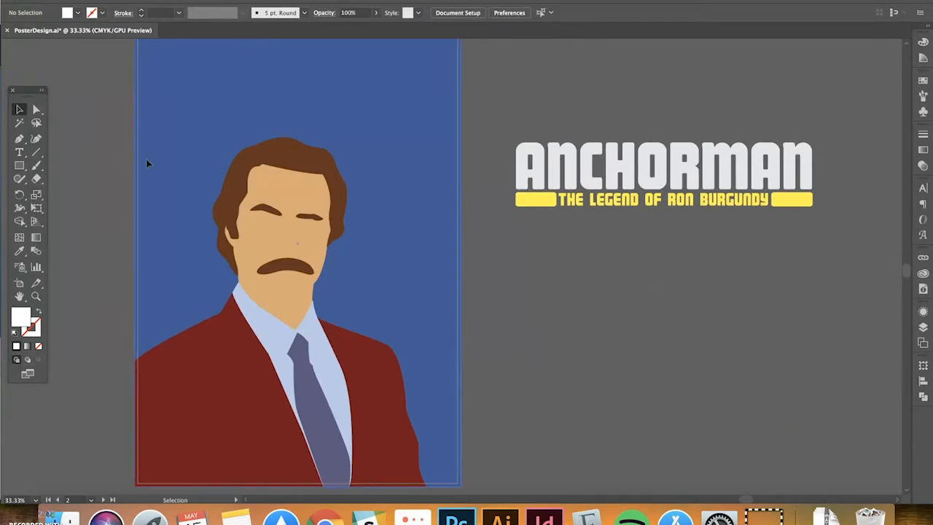
# Isolate the ANCHORMAN title group to inspect its text, then exit isolation mode
pyautogui.click(614, 168)
pyautogui.doubleClick(614, 167)
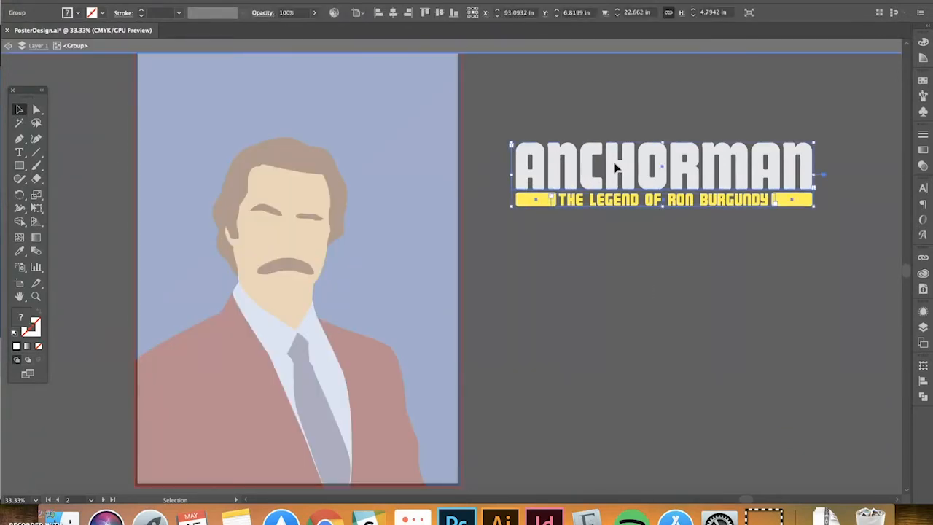
pyautogui.doubleClick(614, 167)
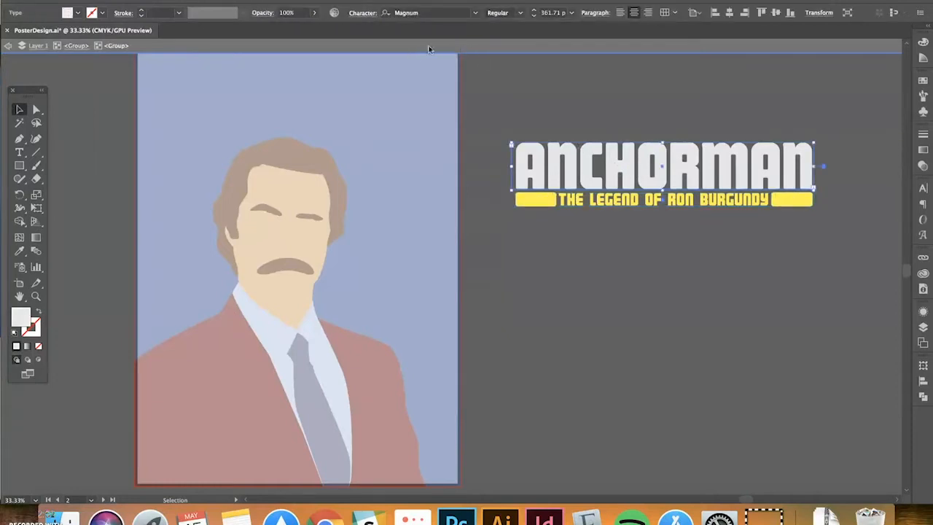
pyautogui.doubleClick(74, 96)
pyautogui.scroll(1, 733, 100)
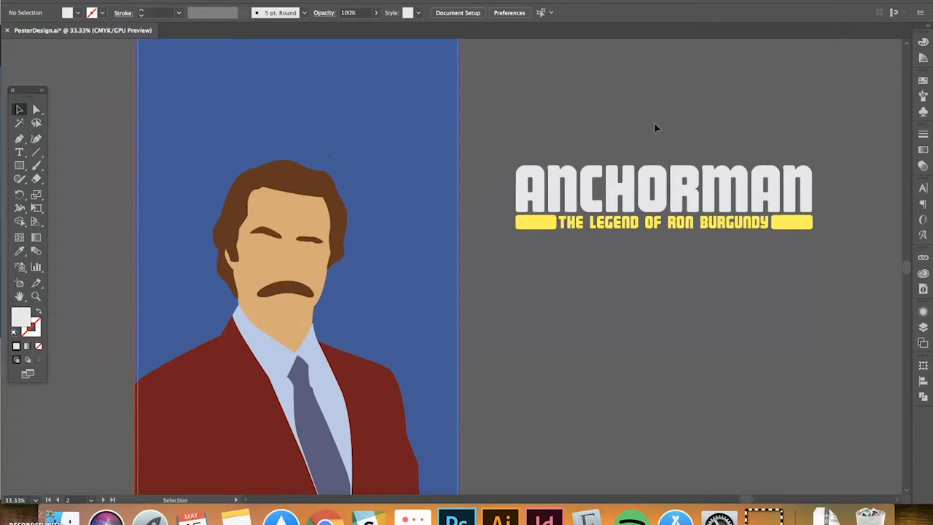
pyautogui.scroll(1, 655, 125)
pyautogui.click(632, 179)
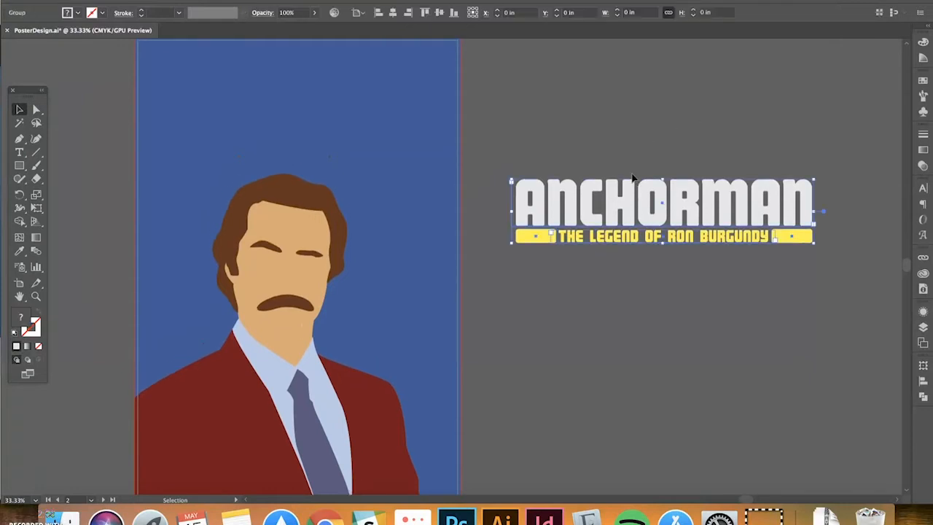
pyautogui.click(634, 135)
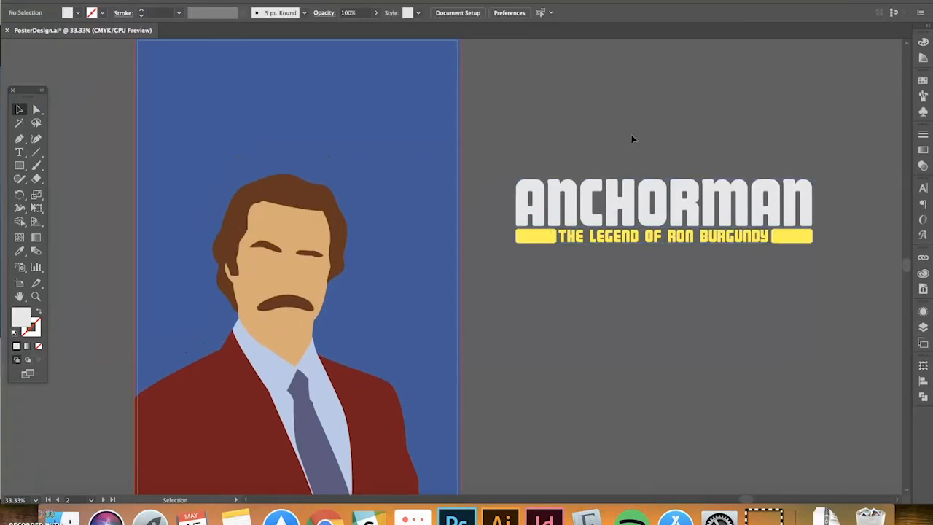
# Move the ANCHORMAN title slightly up and to the left
pyautogui.scroll(1, 632, 137)
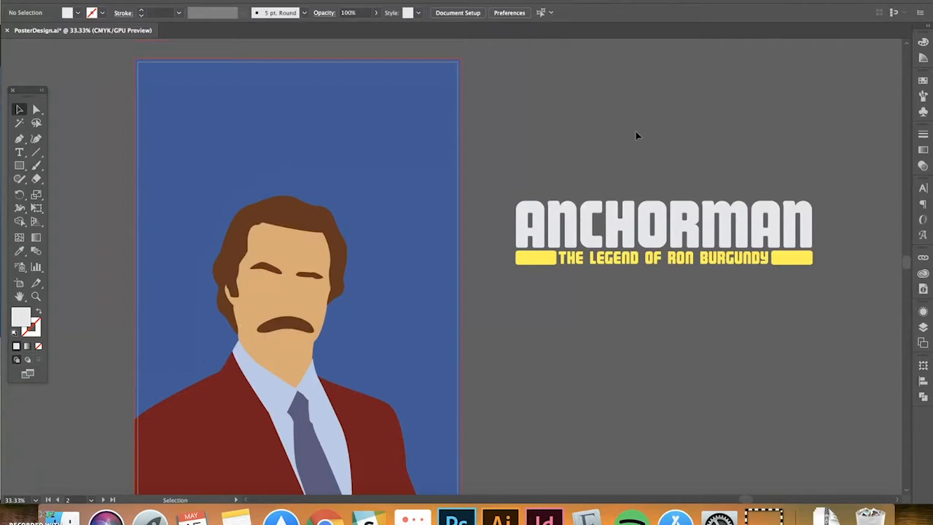
pyautogui.hscroll(-3, 677, 215)
pyautogui.scroll(1, 678, 214)
pyautogui.moveTo(739, 228); pyautogui.dragTo(710, 154)
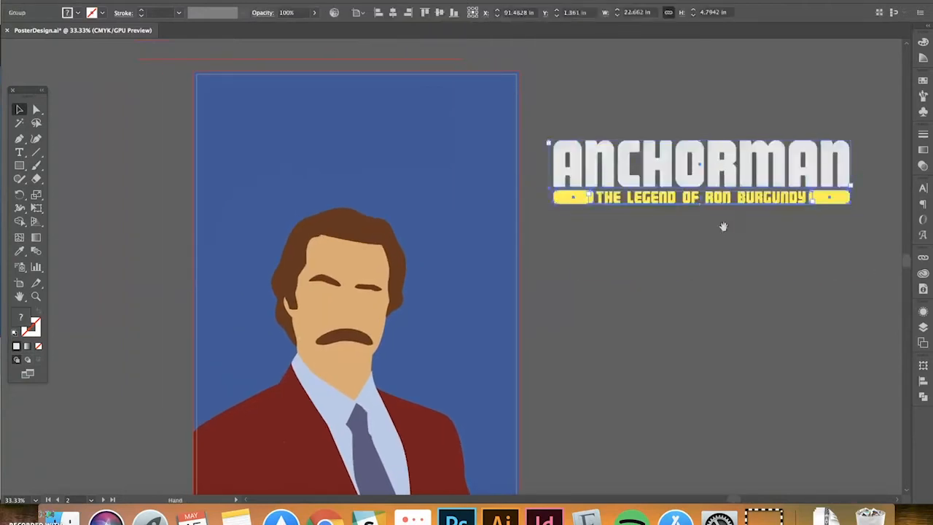
pyautogui.hscroll(5, 504, 231)
pyautogui.scroll(-3, 505, 222)
pyautogui.scroll(2, 505, 223)
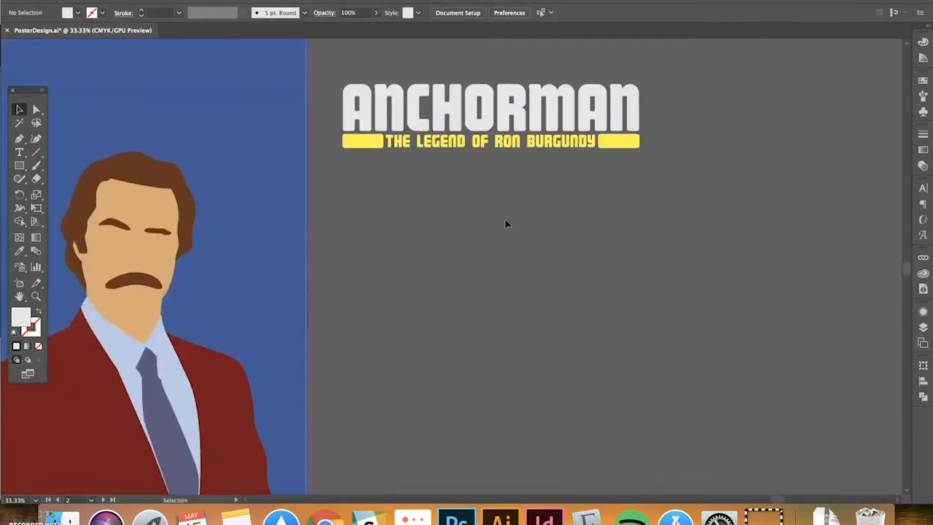
# Enter and exit the ANCHORMAN group's isolation mode again, then deselect the title
pyautogui.click(472, 133)
pyautogui.doubleClick(472, 133)
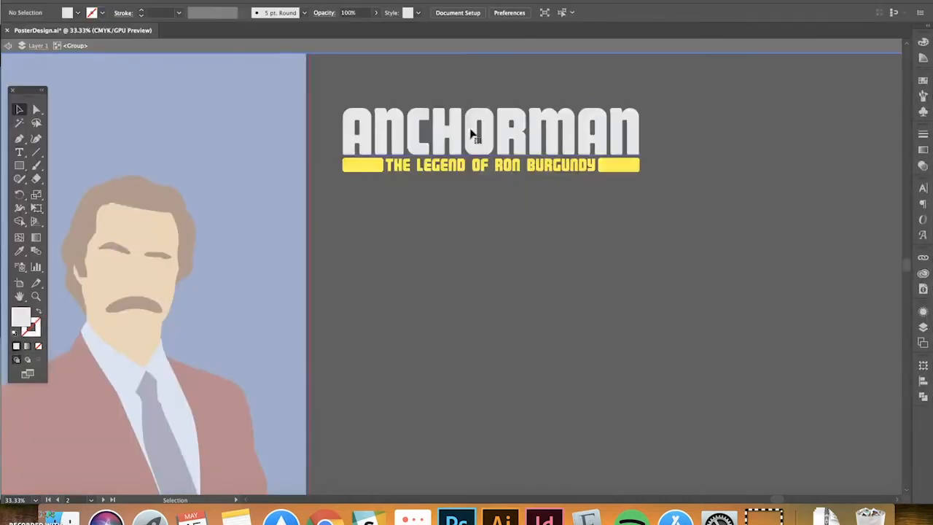
pyautogui.doubleClick(493, 87)
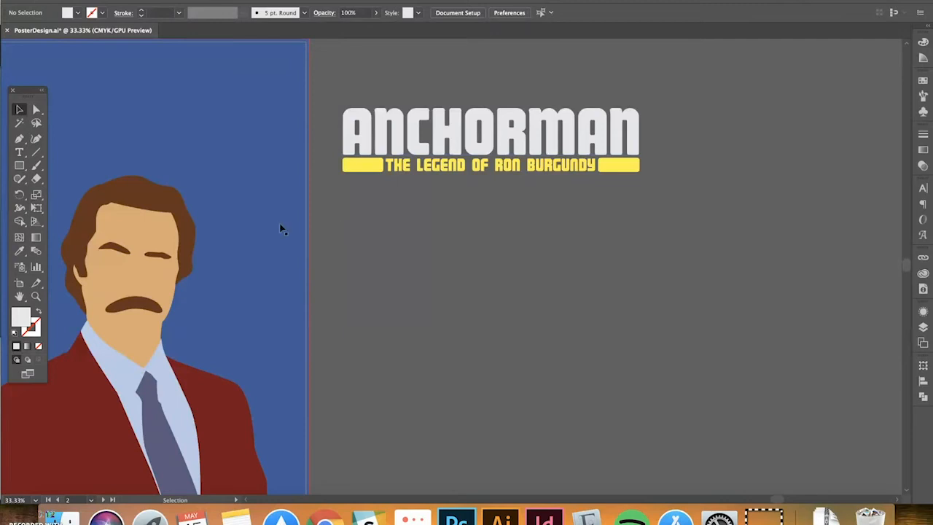
pyautogui.click(354, 167)
pyautogui.click(386, 245)
pyautogui.hscroll(-3, 420, 222)
pyautogui.scroll(1, 420, 222)
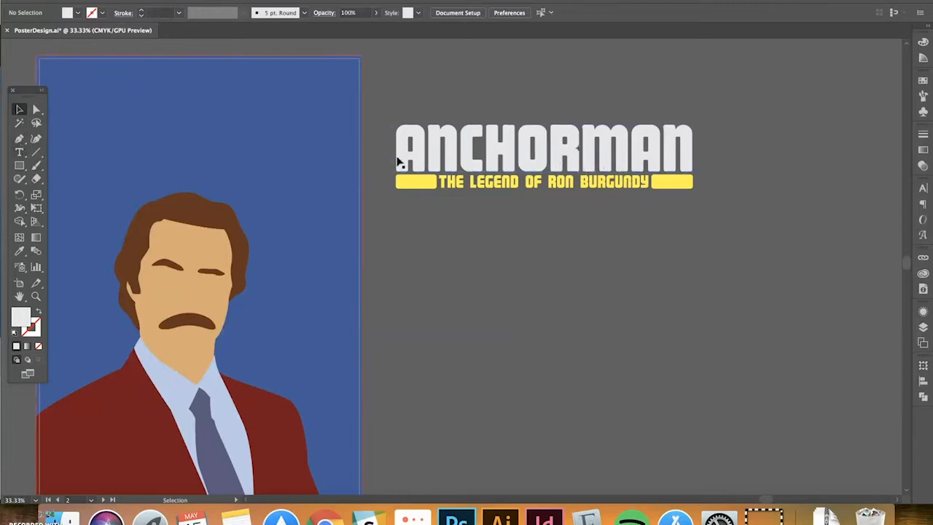
# Draw a rectangle below the left yellow bar and fill it with the bar's yellow
pyautogui.click(18, 169)
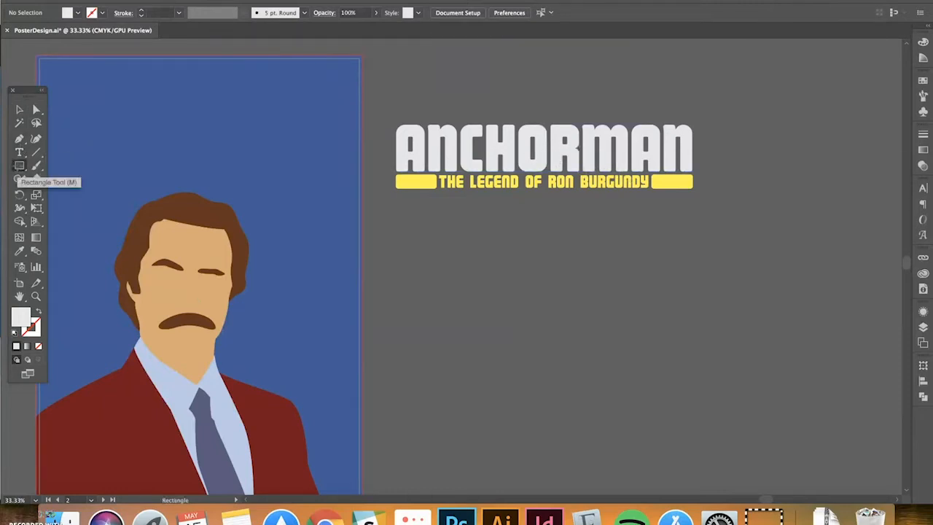
pyautogui.press('super+plus')
pyautogui.press('super+plus')
pyautogui.moveTo(350, 176); pyautogui.dragTo(334, 207)
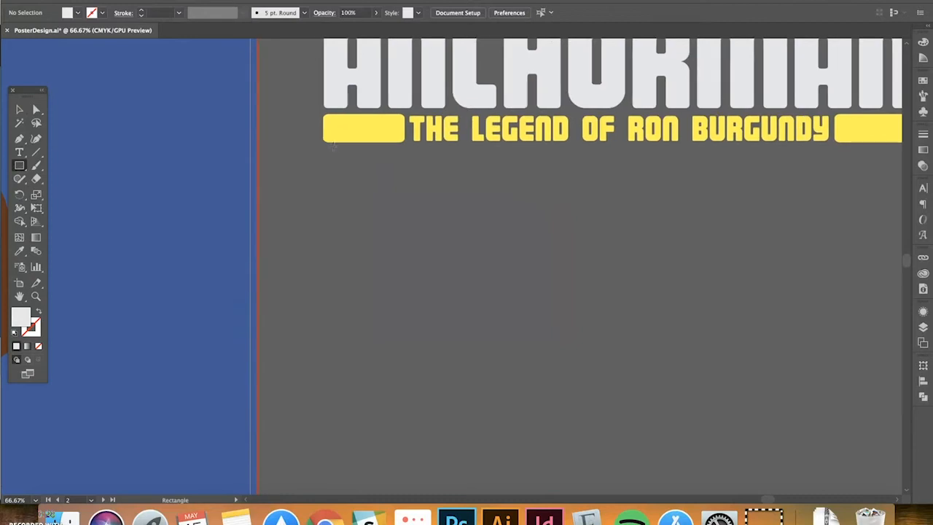
pyautogui.moveTo(323, 158)
pyautogui.mouseDown()
pyautogui.moveTo(404, 160)
pyautogui.moveTo(405, 182)
pyautogui.mouseUp()
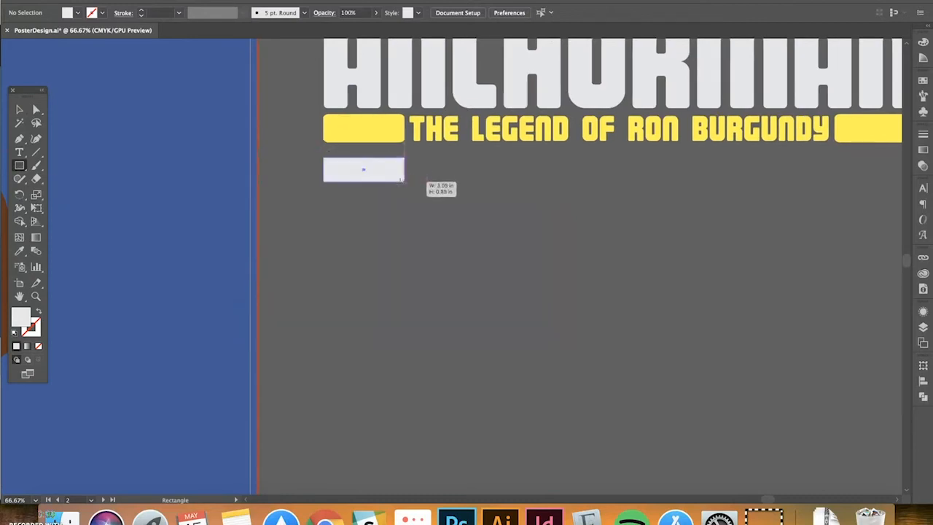
pyautogui.press('v')
pyautogui.click(413, 203)
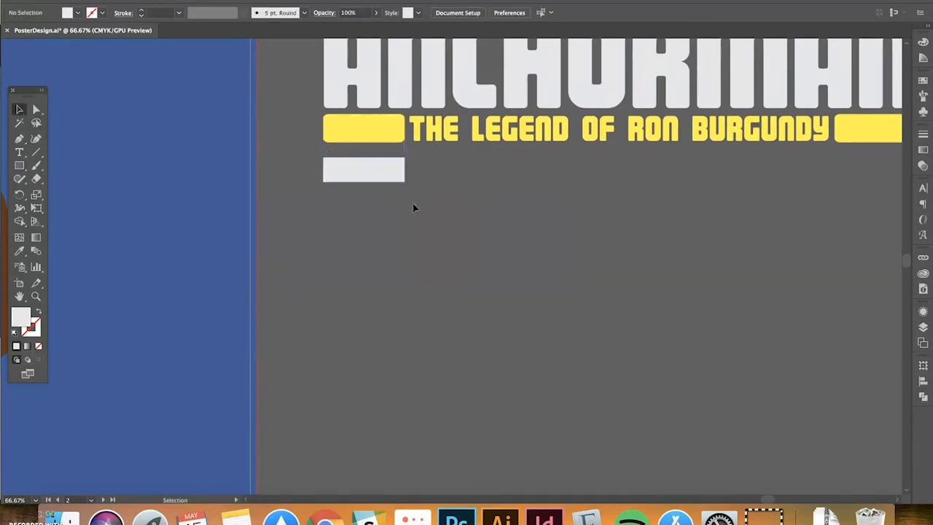
pyautogui.click(386, 171)
pyautogui.press('i')
pyautogui.click(330, 134)
pyautogui.press('v')
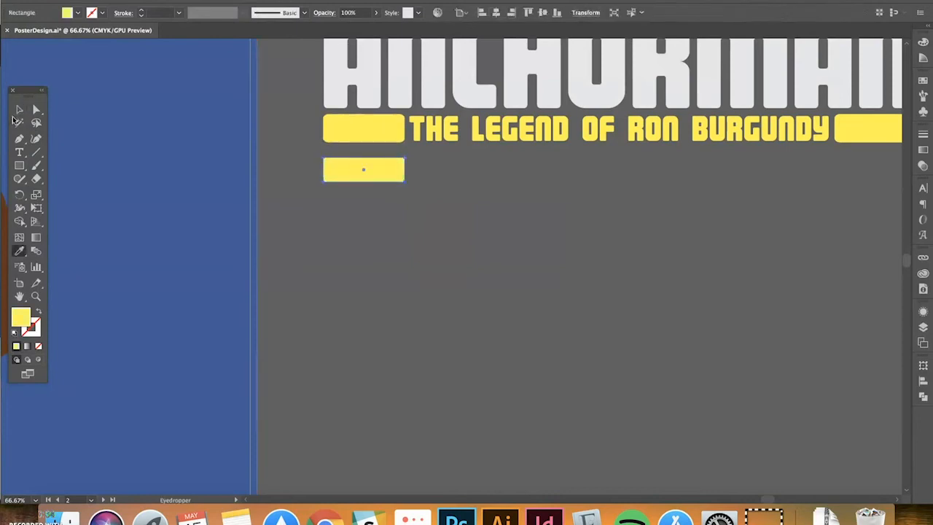
pyautogui.click(487, 244)
# Round the corners of the lower yellow bar using its live corner widget
pyautogui.scroll(2, 481, 255)
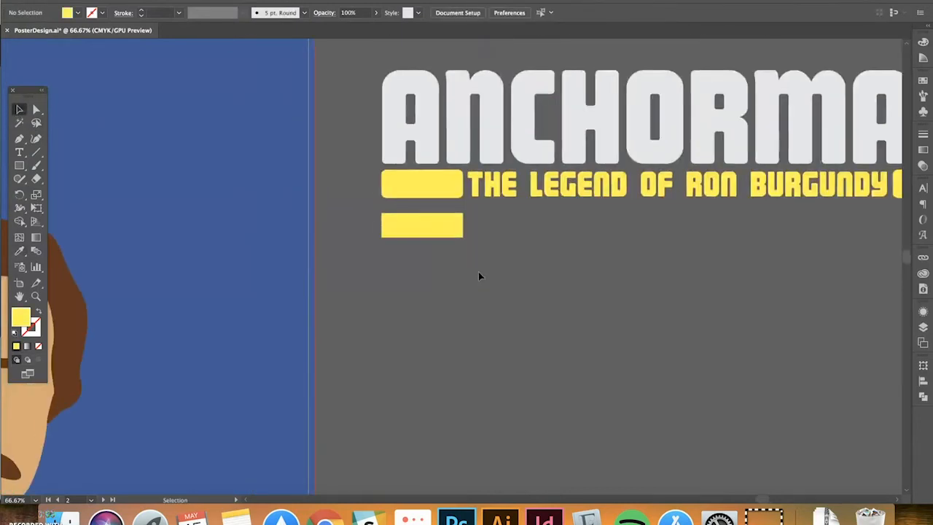
pyautogui.press('super+equal')
pyautogui.scroll(1, 479, 275)
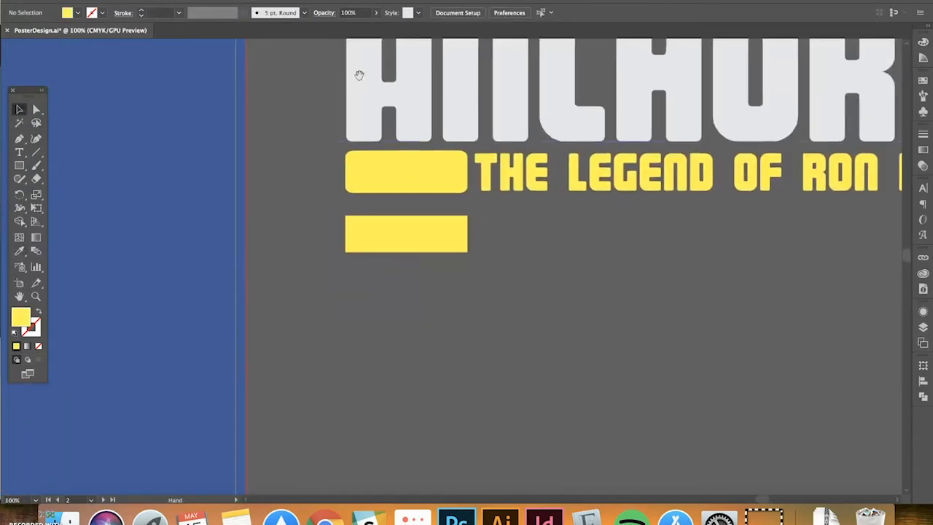
pyautogui.scroll(2, 357, 67)
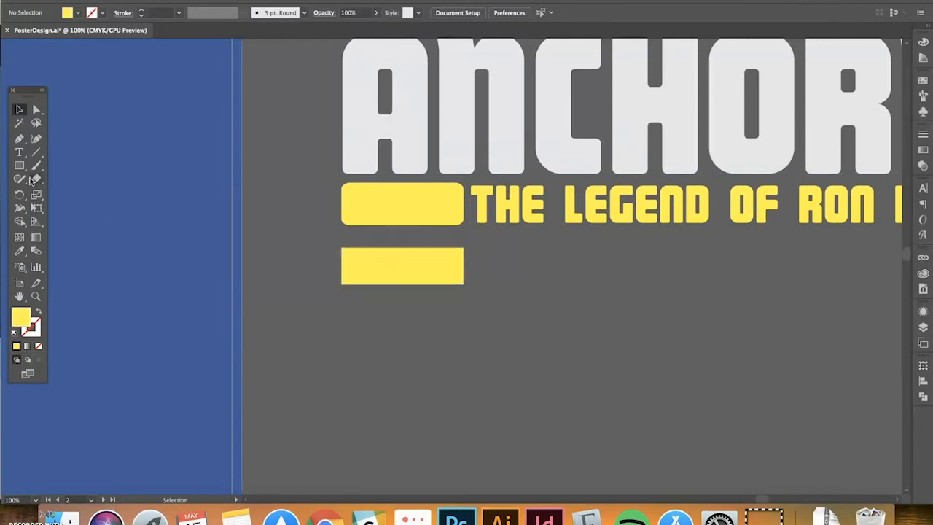
pyautogui.click(408, 264)
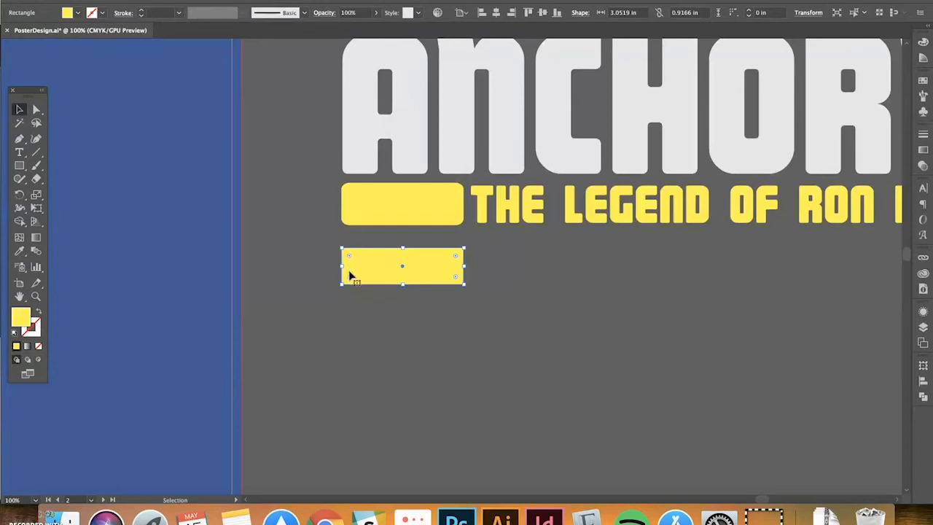
pyautogui.moveTo(454, 255); pyautogui.dragTo(452, 260)
pyautogui.click(541, 271)
# Draw a third rounded-rectangle yellow bar beneath the existing bars
pyautogui.moveTo(541, 271); pyautogui.dragTo(537, 222)
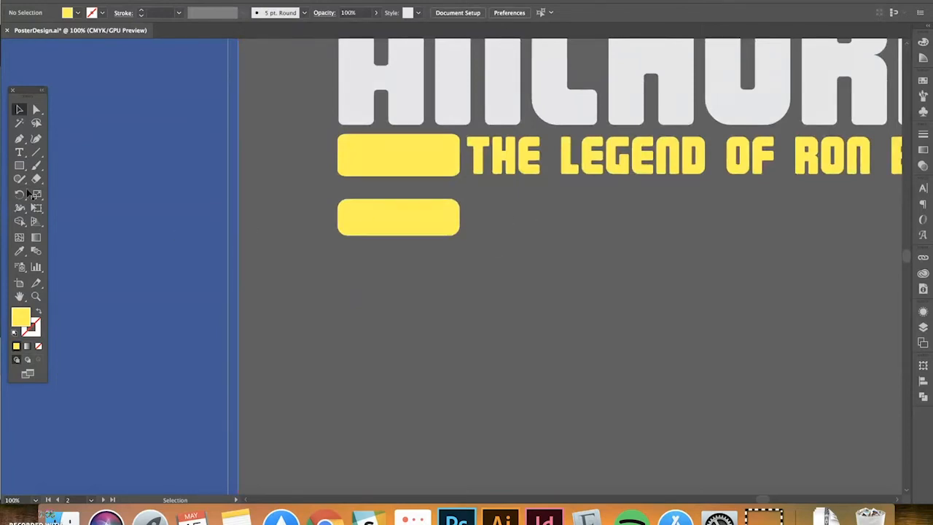
pyautogui.click(20, 166)
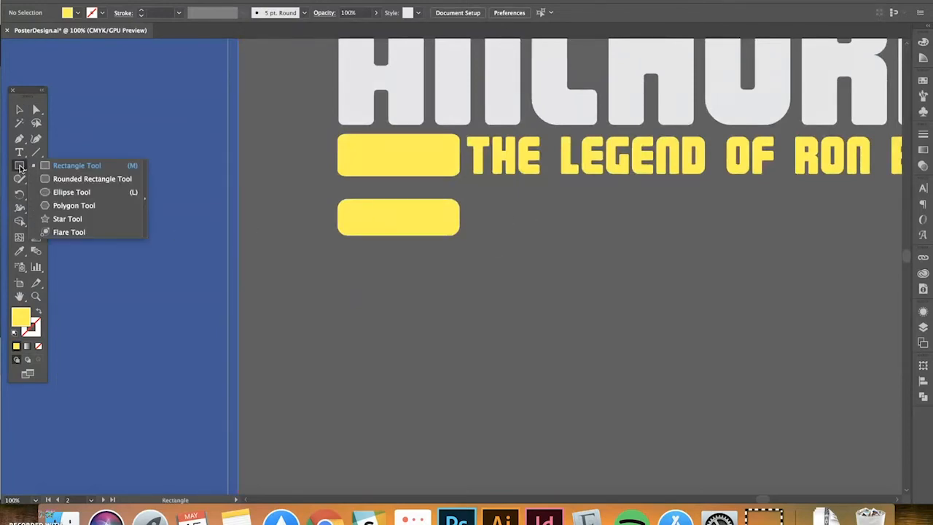
pyautogui.click(81, 187)
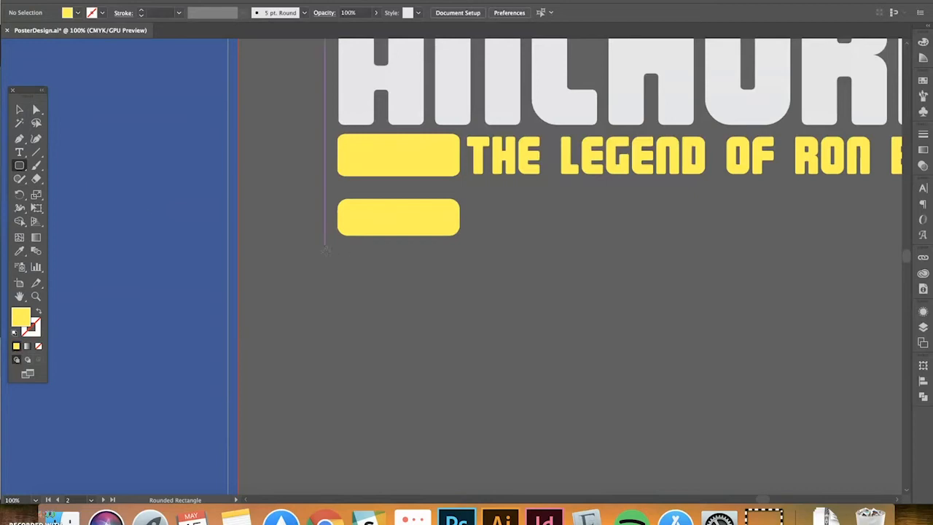
pyautogui.moveTo(337, 258); pyautogui.dragTo(460, 293)
pyautogui.press('v')
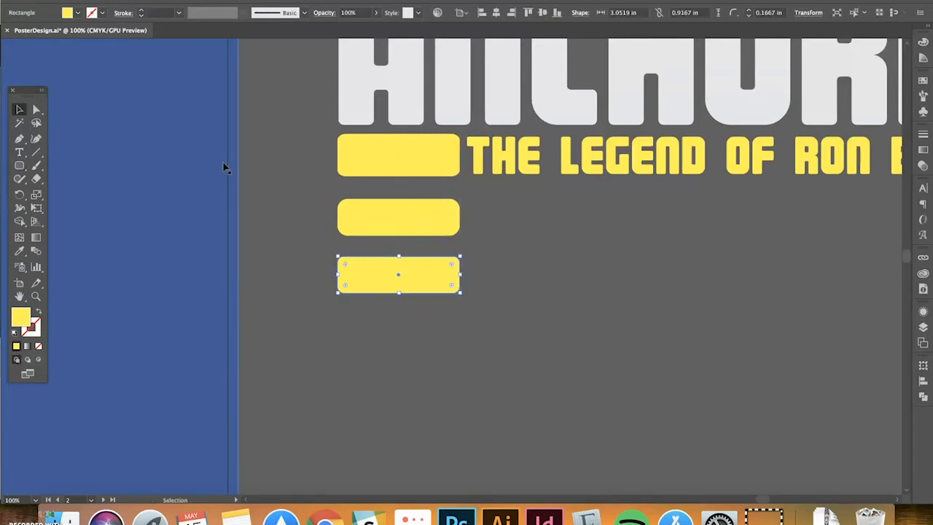
pyautogui.click(277, 172)
pyautogui.press('super+minus')
pyautogui.press('super+minus')
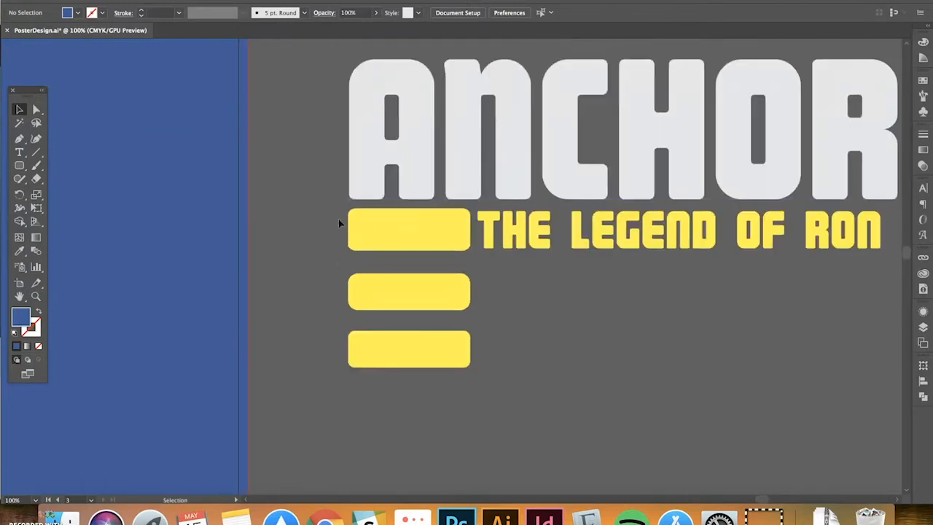
# Drag the ANCHORMAN title group onto the top of the poster and nudge it slightly higher
pyautogui.hscroll(-5, 379, 214)
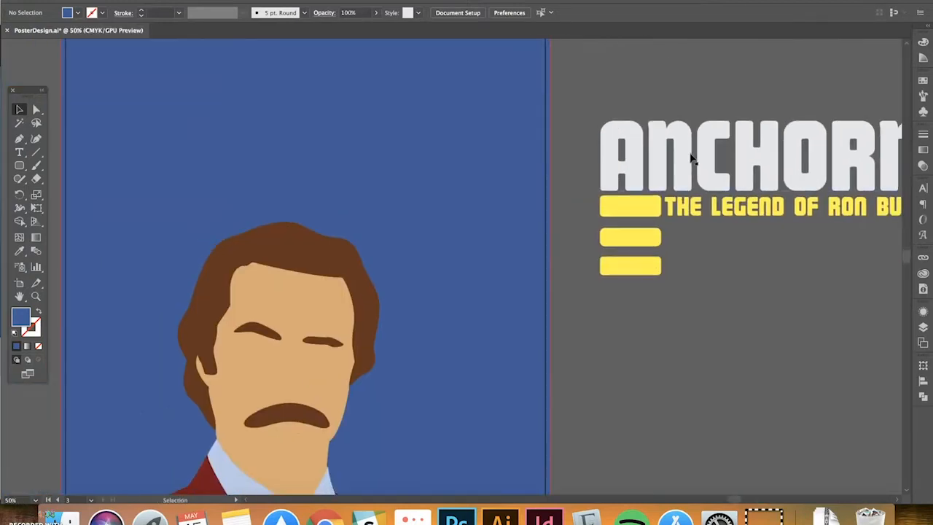
pyautogui.moveTo(693, 156); pyautogui.dragTo(180, 105)
pyautogui.scroll(3, 180, 105)
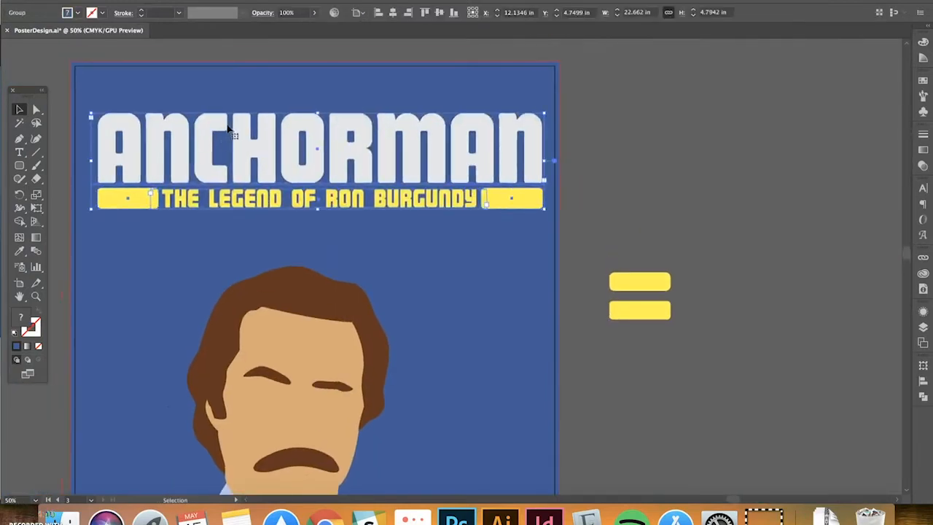
pyautogui.moveTo(228, 128); pyautogui.dragTo(237, 115)
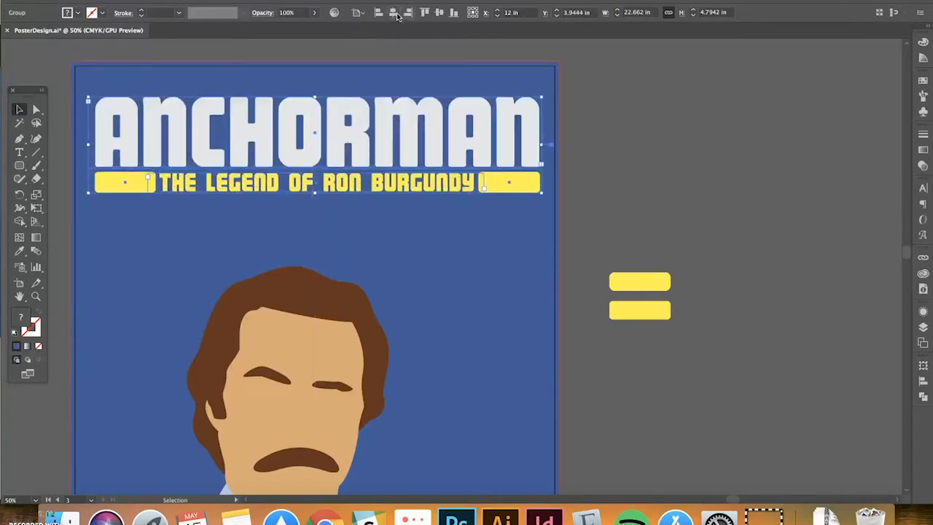
pyautogui.click(712, 113)
pyautogui.press('super+minus')
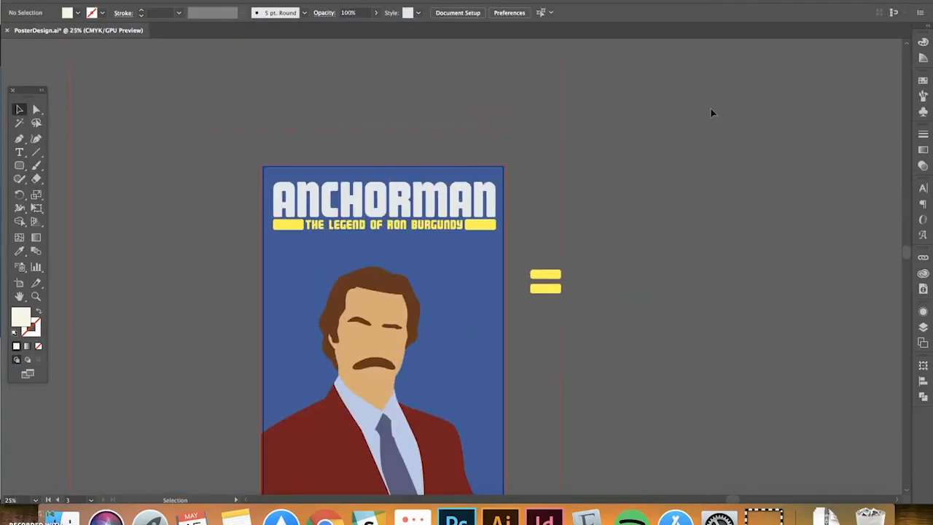
pyautogui.moveTo(653, 260); pyautogui.dragTo(718, 180)
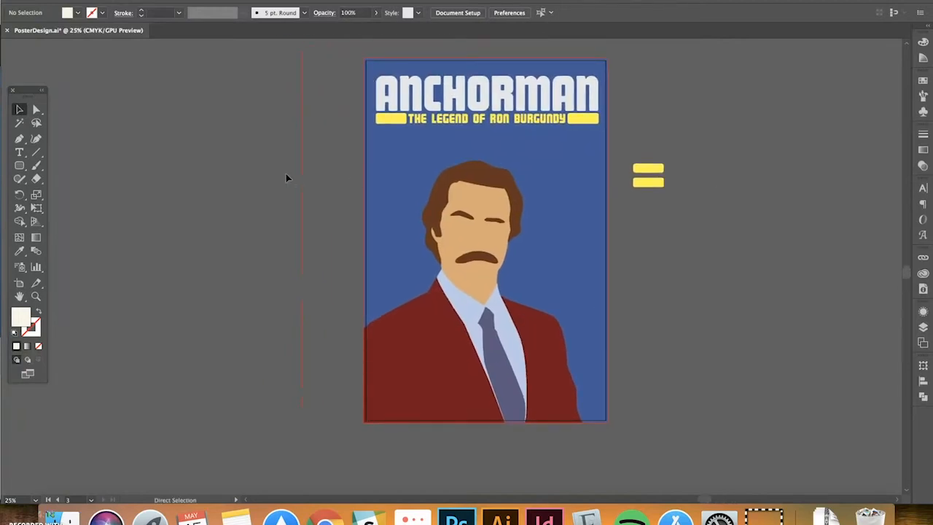
# Zoom out to view all three posters, then zoom back in on the water balloon poster
pyautogui.press('super+minus')
pyautogui.moveTo(287, 180); pyautogui.dragTo(429, 135)
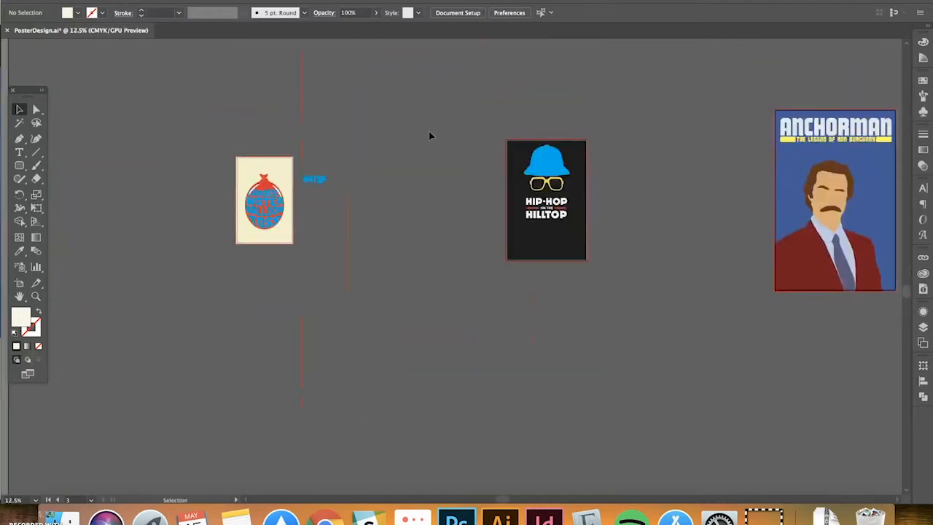
pyautogui.press('super+equal')
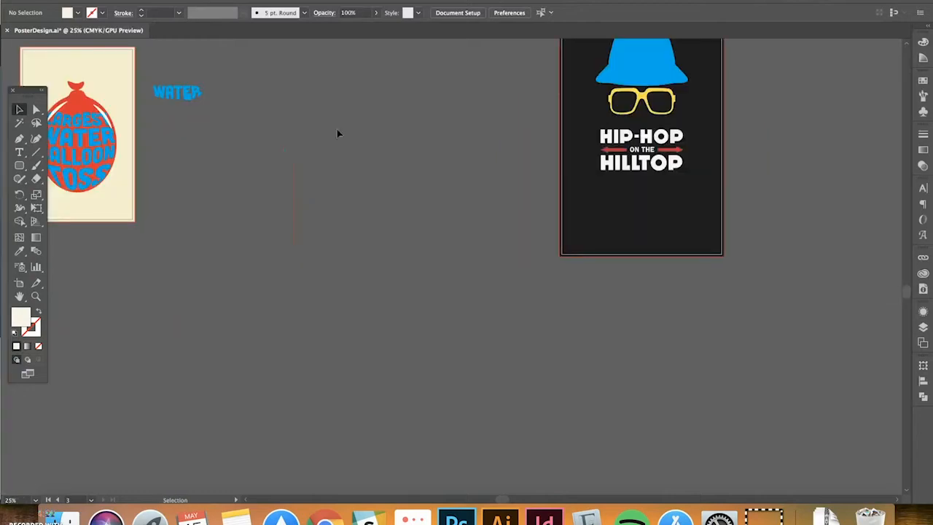
pyautogui.moveTo(336, 129); pyautogui.dragTo(443, 158)
pyautogui.moveTo(406, 98); pyautogui.dragTo(550, 138)
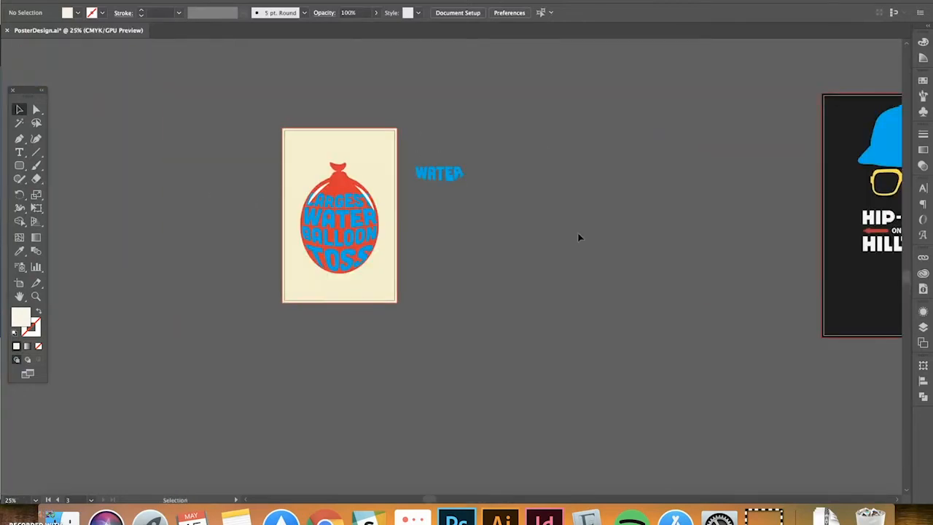
pyautogui.hscroll(5, 577, 235)
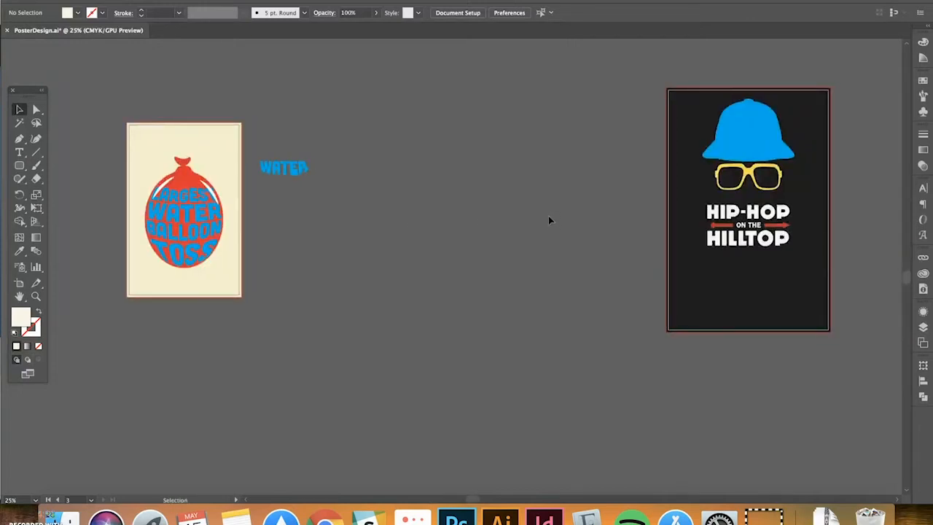
# Pan across the Hip-Hop and Anchorman posters, inspecting the blue hat and HIP-HOP HILLTOP lettering groups
pyautogui.moveTo(635, 202); pyautogui.dragTo(316, 202)
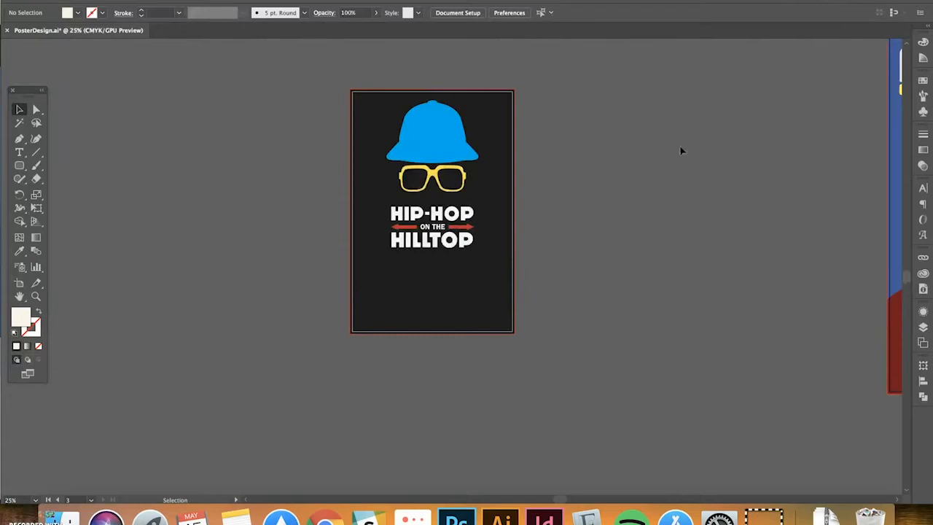
pyautogui.moveTo(768, 151); pyautogui.dragTo(474, 163)
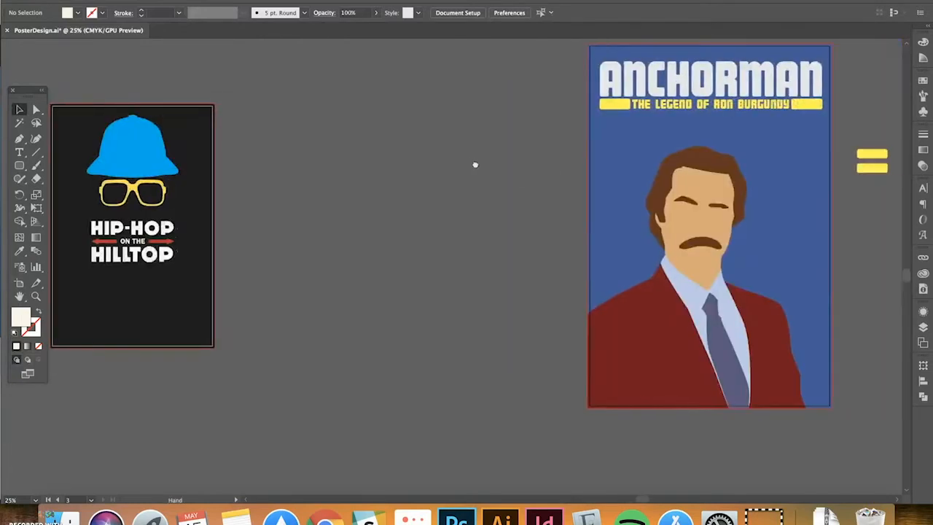
pyautogui.click(179, 162)
pyautogui.click(379, 151)
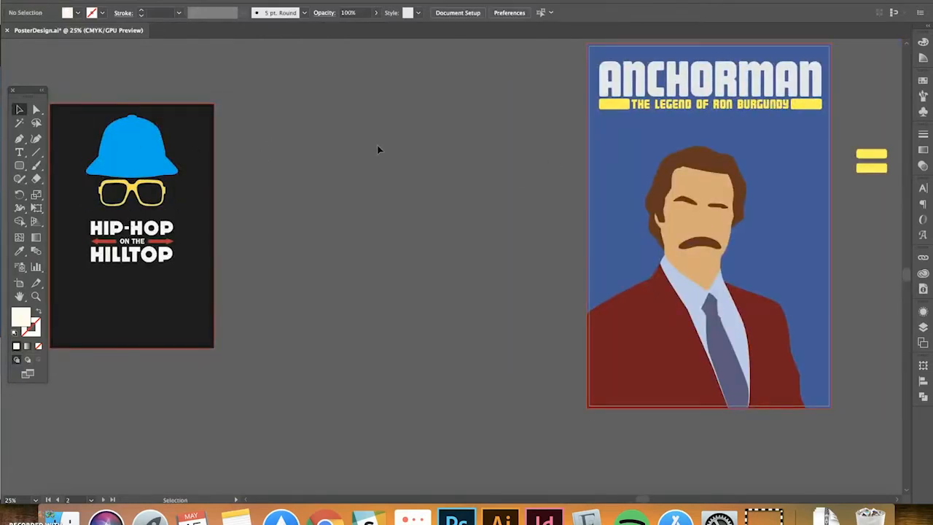
pyautogui.moveTo(245, 166); pyautogui.dragTo(390, 141)
pyautogui.click(318, 233)
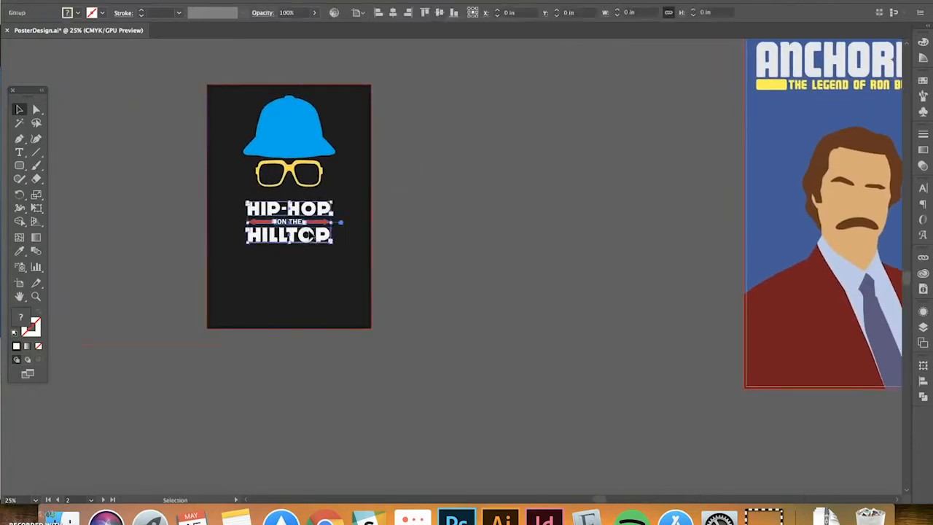
pyautogui.click(579, 196)
# Inspect the ANCHORMAN title group, then pan back to the water balloon poster
pyautogui.moveTo(609, 175); pyautogui.dragTo(479, 202)
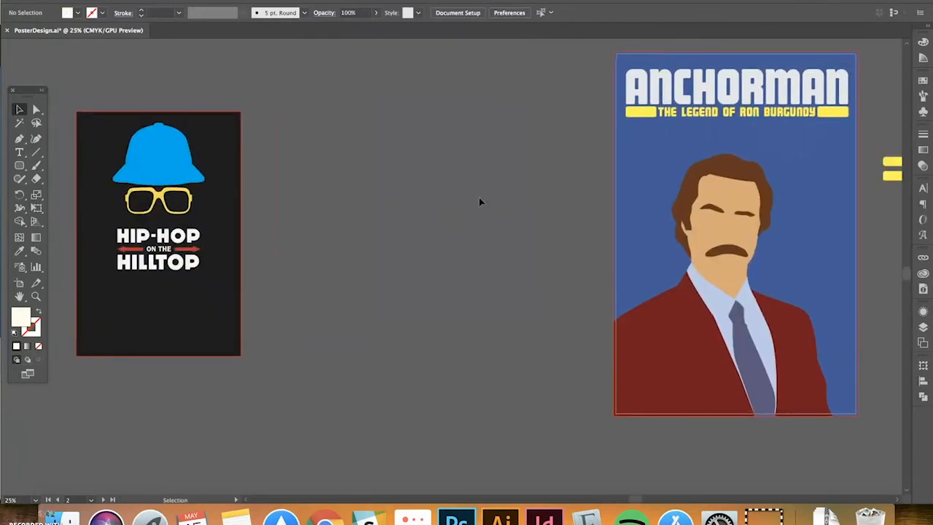
pyautogui.click(775, 104)
pyautogui.click(358, 213)
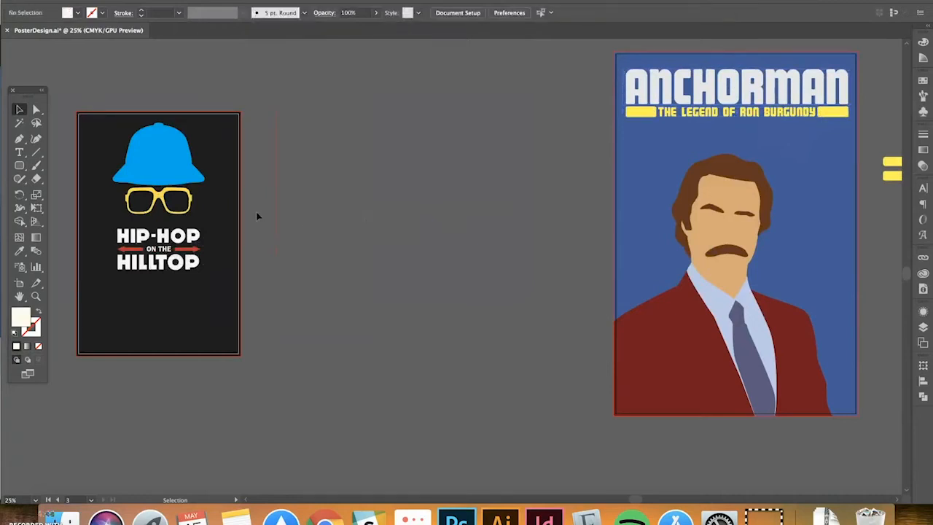
pyautogui.moveTo(102, 129); pyautogui.dragTo(617, 98)
pyautogui.moveTo(346, 164); pyautogui.dragTo(392, 166)
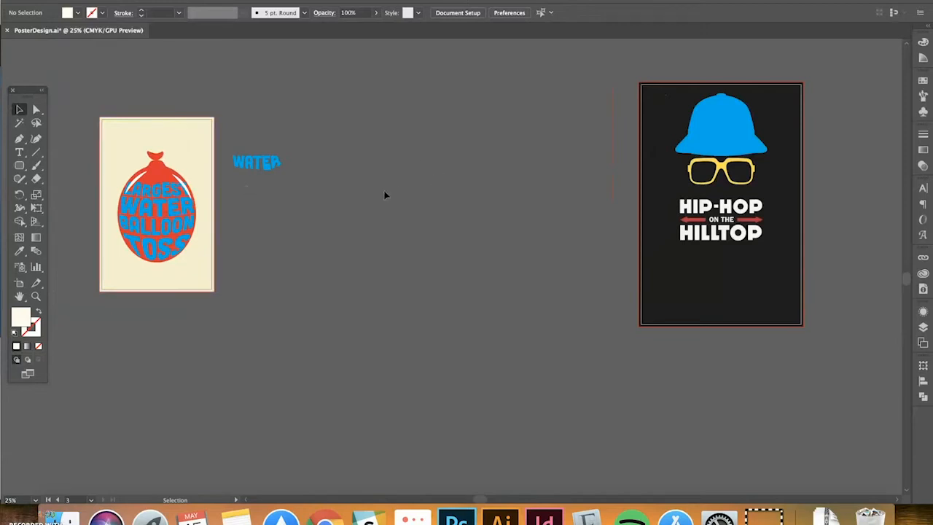
# Re-centre the Hip-Hop poster, inspect its HIP-HOP HILLTOP text group, and pan toward Anchorman
pyautogui.moveTo(506, 204); pyautogui.dragTo(541, 194)
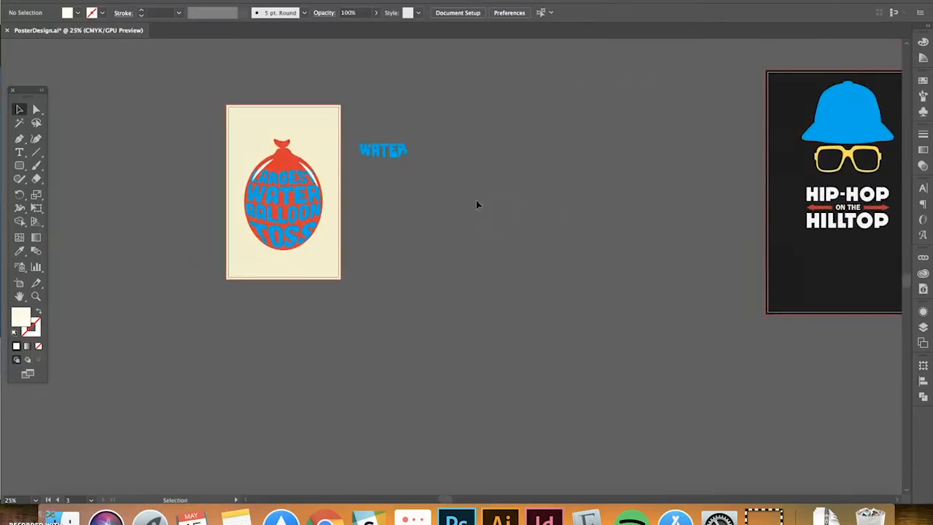
pyautogui.click(849, 206)
pyautogui.hscroll(10, 656, 233)
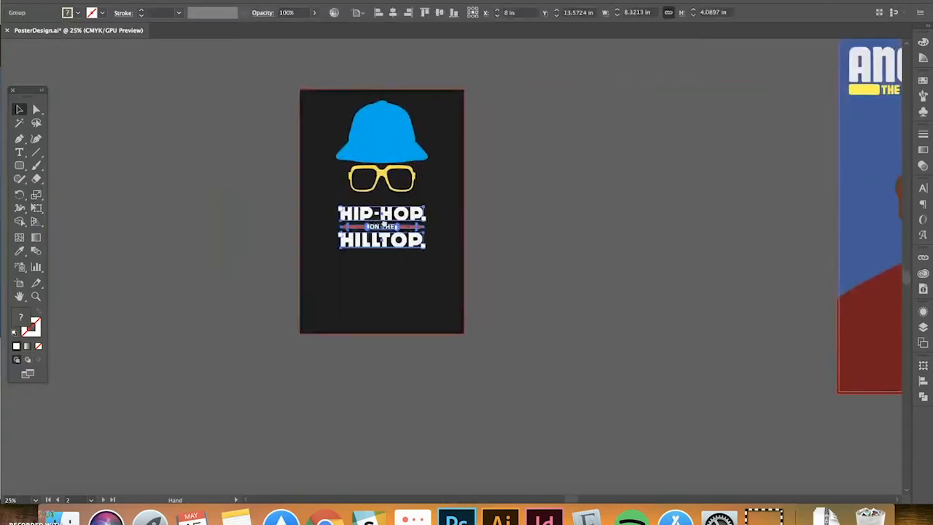
pyautogui.moveTo(696, 223); pyautogui.dragTo(241, 221)
pyautogui.click(675, 191)
# Zoom out to frame all three finished posters side by side
pyautogui.press('super+minus')
pyautogui.press('super+minus')
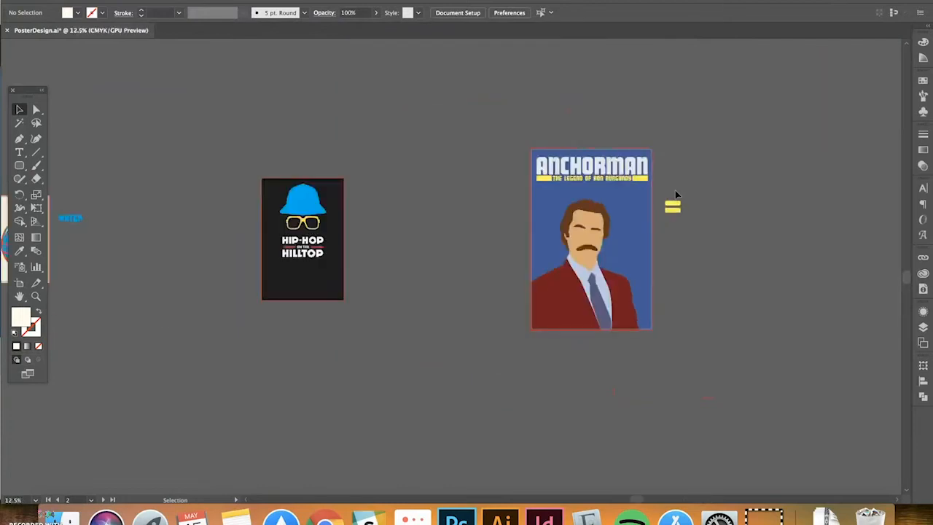
pyautogui.moveTo(430, 175); pyautogui.dragTo(583, 160)
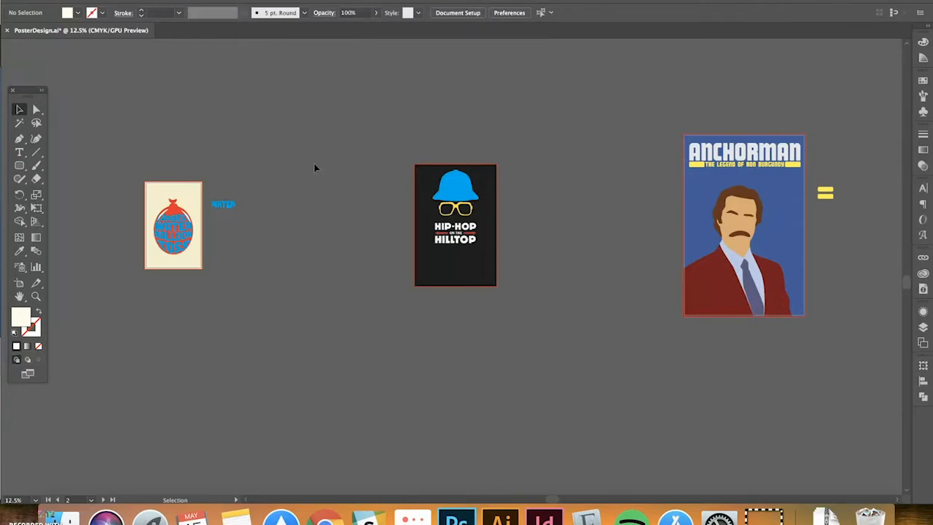
pyautogui.scroll(2, 315, 167)
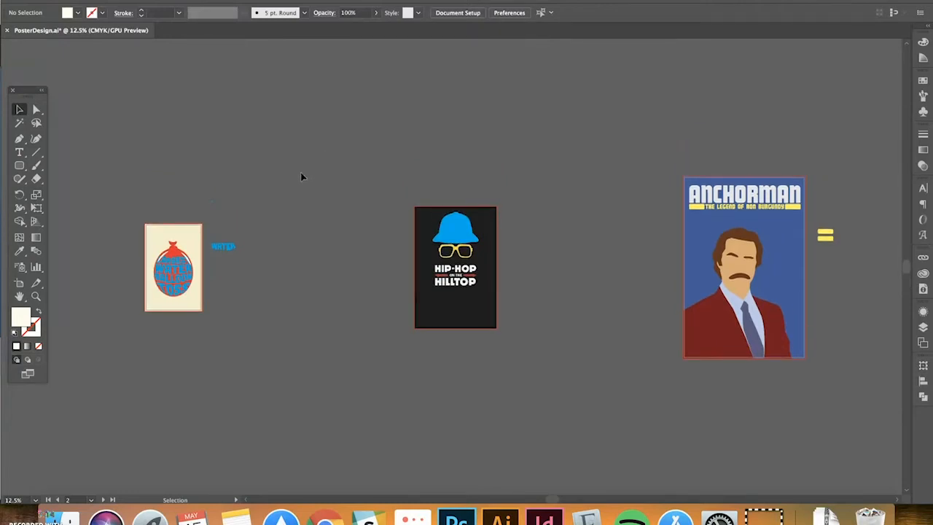
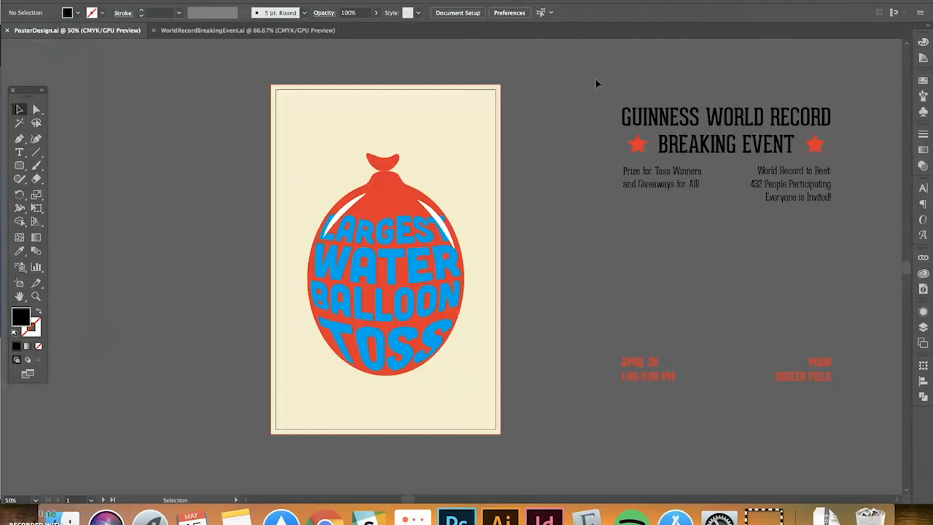
# Drag the GUINNESS WORLD RECORD BREAKING EVENT heading group onto the top of the balloon poster
pyautogui.click(816, 145)
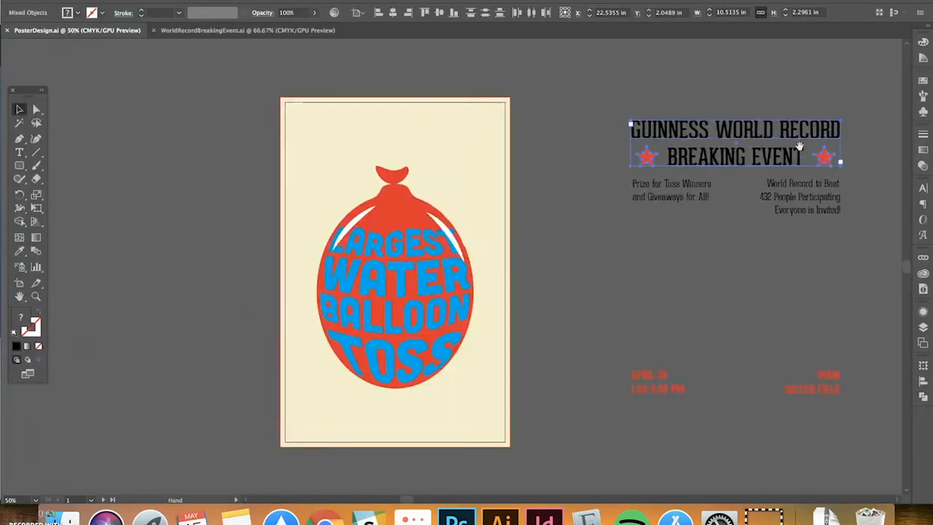
pyautogui.scroll(2, 798, 138)
pyautogui.moveTo(804, 131); pyautogui.dragTo(461, 112)
pyautogui.press('super+equal')
pyautogui.press('space')
pyautogui.moveTo(476, 192); pyautogui.dragTo(490, 44)
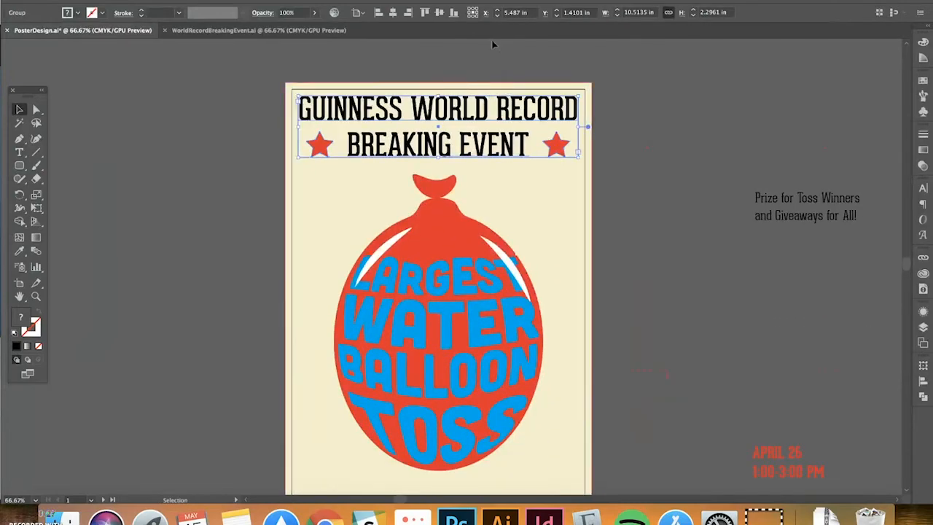
# Centre the heading horizontally at X 5.5 in and nudge it down to Y 1.5351 in
pyautogui.click(393, 13)
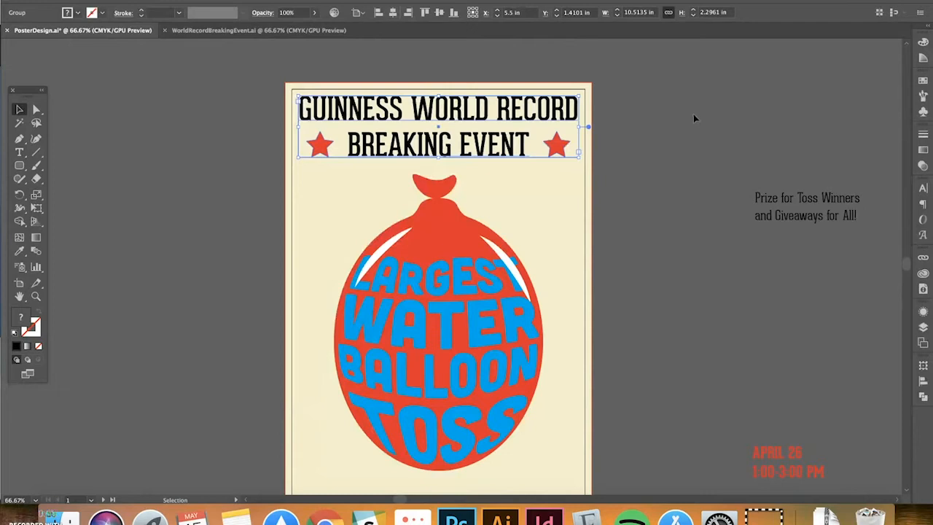
pyautogui.press('Down')
pyautogui.press('Down')
pyautogui.press('Down')
pyautogui.press('Down')
pyautogui.press('Down')
pyautogui.press('Down')
pyautogui.press('Down')
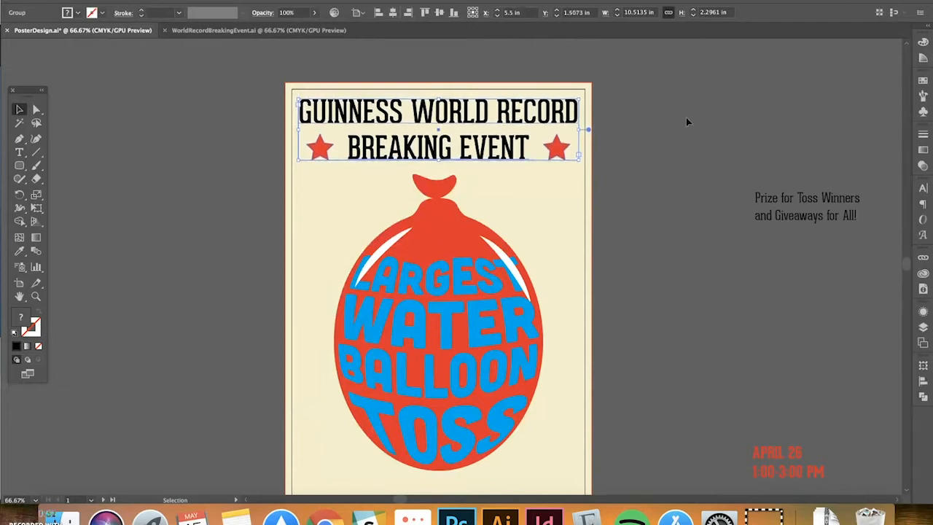
pyautogui.press('Down')
pyautogui.press('Down')
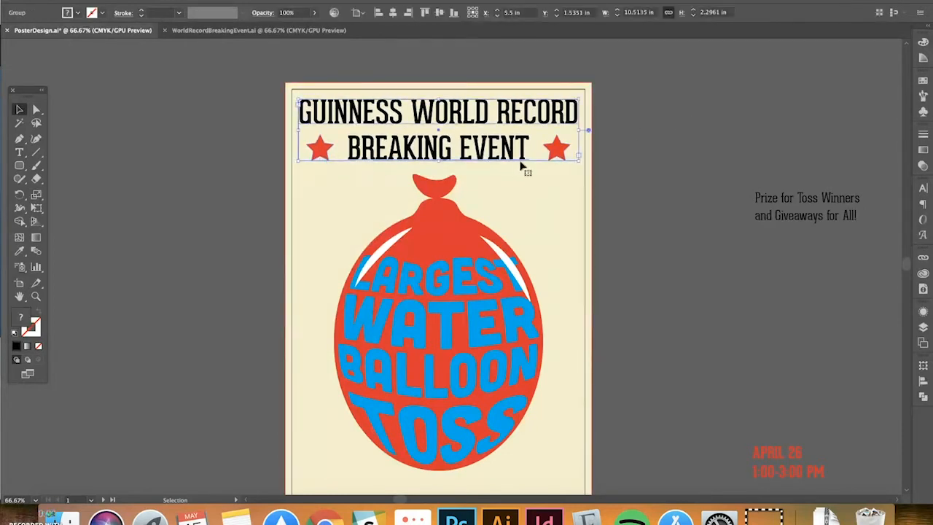
pyautogui.click(637, 153)
pyautogui.moveTo(660, 226); pyautogui.dragTo(594, 101)
pyautogui.press('super+minus')
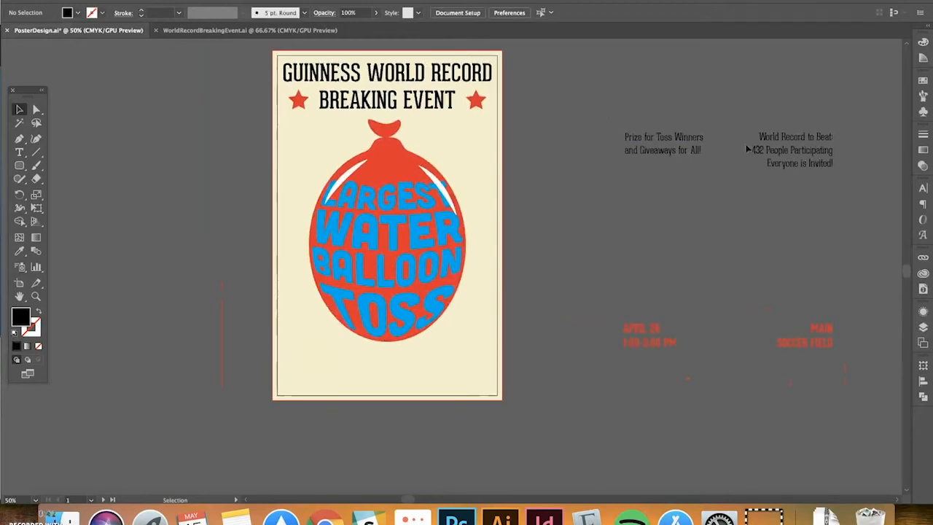
# Move the Prize for Toss Winners and World Record to Beat text blocks under the heading
pyautogui.moveTo(811, 151); pyautogui.dragTo(477, 137)
pyautogui.press('super+equal')
pyautogui.press('super+equal')
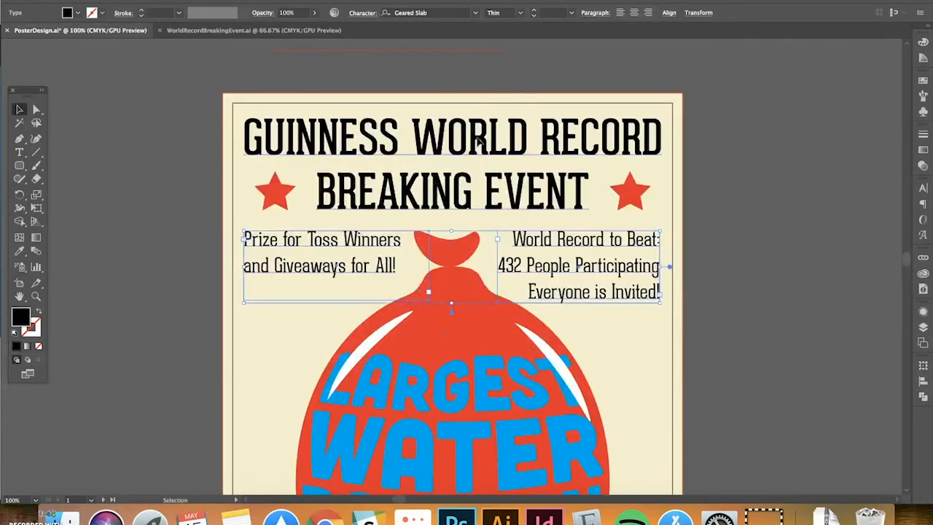
pyautogui.scroll(-2, 156, 194)
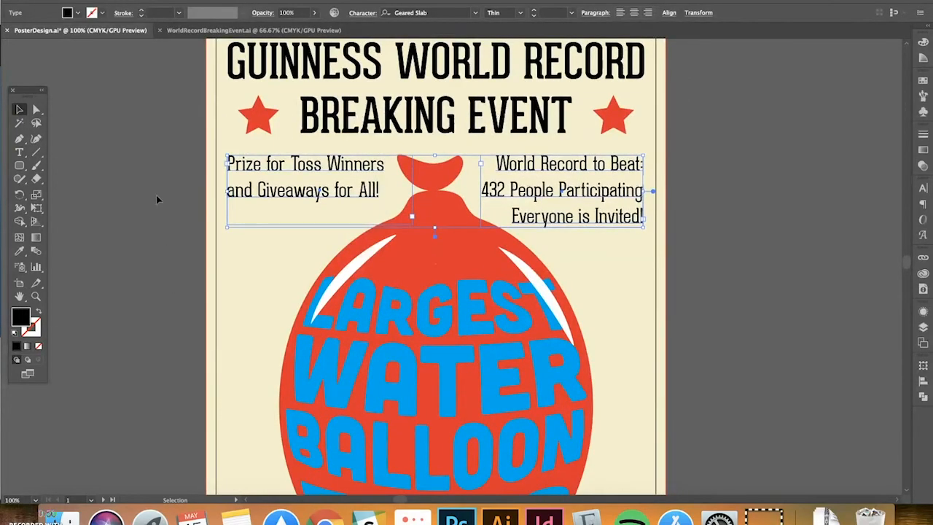
pyautogui.click(149, 184)
pyautogui.scroll(-3, 701, 154)
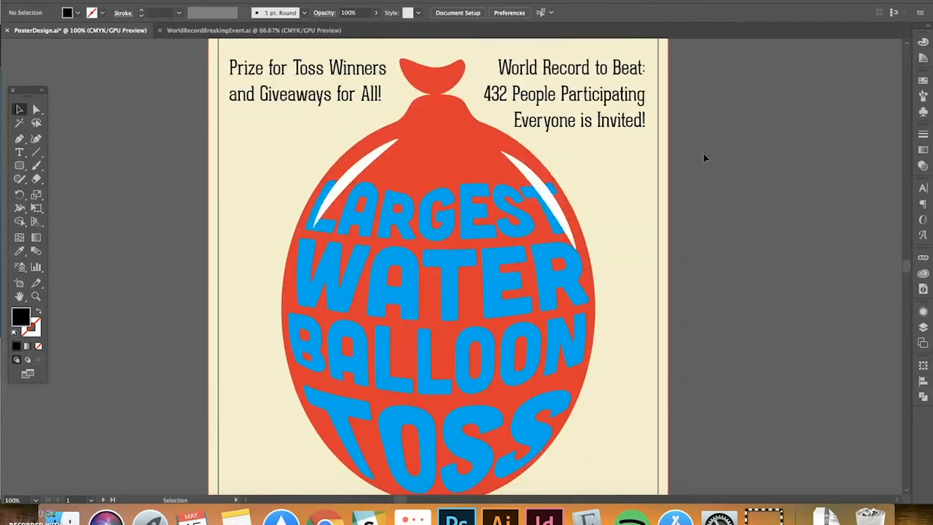
pyautogui.press('super+minus')
# Place the red APRIL 26 date and MAIN SOCCER FIELD text low near the poster's bottom border
pyautogui.moveTo(694, 230); pyautogui.dragTo(511, 134)
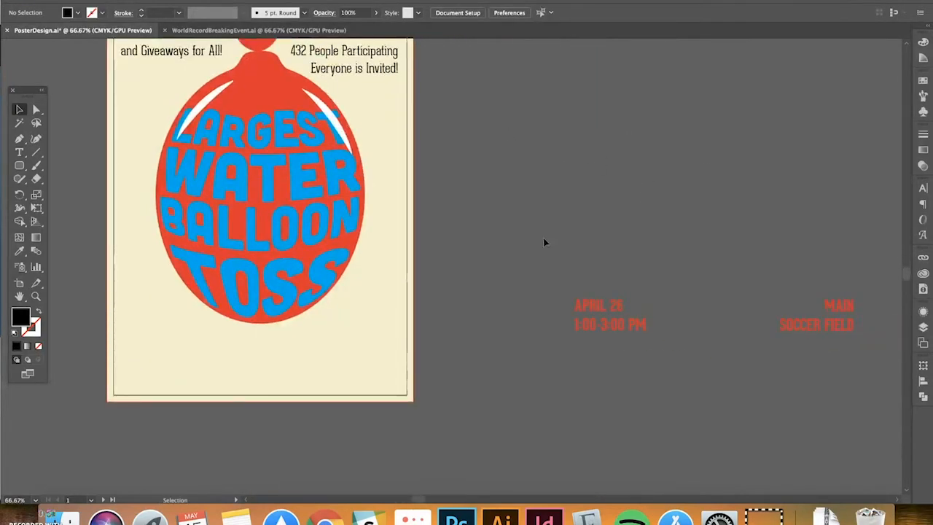
pyautogui.moveTo(798, 372); pyautogui.dragTo(849, 379)
pyautogui.hscroll(-3, 832, 362)
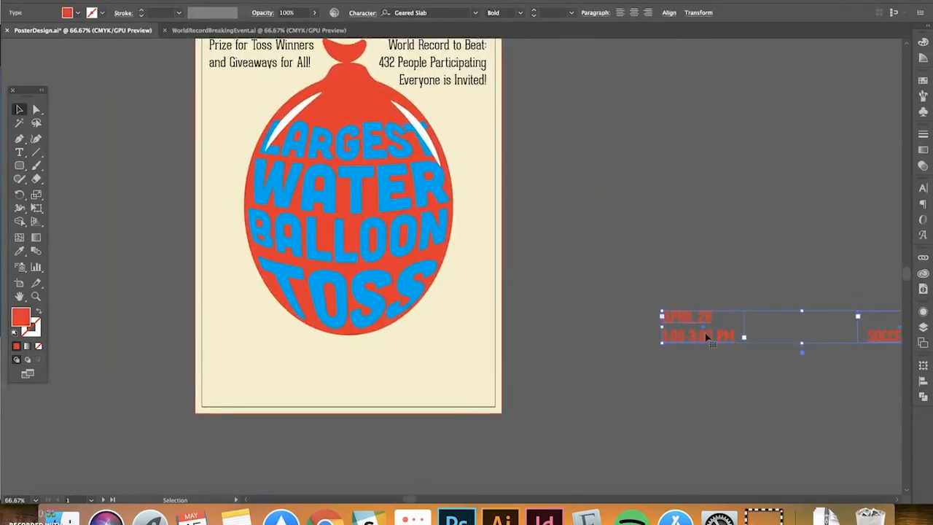
pyautogui.moveTo(706, 335); pyautogui.dragTo(253, 351)
pyautogui.moveTo(618, 288)
pyautogui.mouseDown()
pyautogui.moveTo(645, 349)
pyautogui.moveTo(673, 343)
pyautogui.moveTo(652, 375)
pyautogui.moveTo(613, 381)
pyautogui.moveTo(601, 286)
pyautogui.mouseUp()
pyautogui.click(672, 344)
pyautogui.moveTo(317, 350); pyautogui.dragTo(317, 368)
pyautogui.keyDown('shift'); pyautogui.click(529, 358); pyautogui.keyUp('shift')
pyautogui.moveTo(529, 358); pyautogui.dragTo(527, 383)
pyautogui.moveTo(612, 335); pyautogui.dragTo(609, 361)
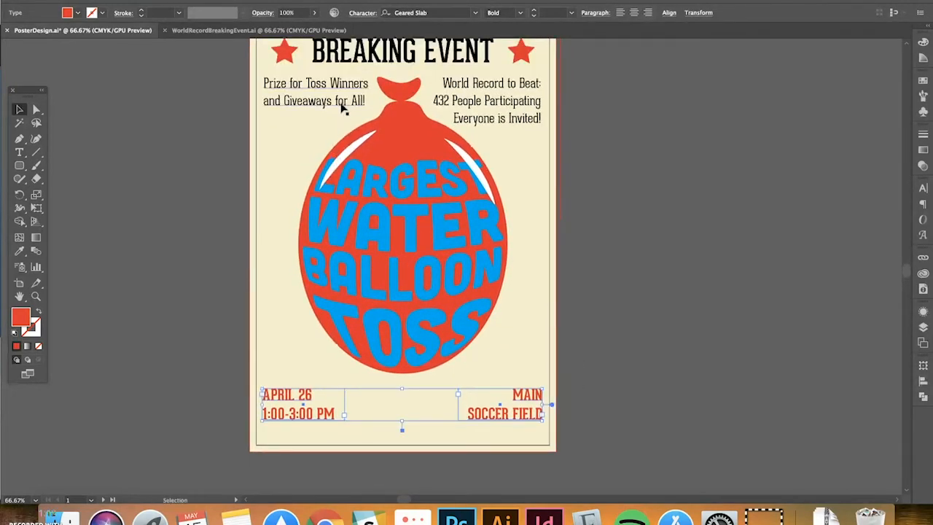
# Shift the prize and record text blocks and the balloon slightly lower
pyautogui.click(343, 104)
pyautogui.keyDown('shift'); pyautogui.click(498, 105); pyautogui.keyUp('shift')
pyautogui.keyDown('shift'); pyautogui.click(424, 142); pyautogui.keyUp('shift')
pyautogui.moveTo(424, 141); pyautogui.dragTo(425, 153)
pyautogui.click(635, 191)
pyautogui.scroll(3, 637, 195)
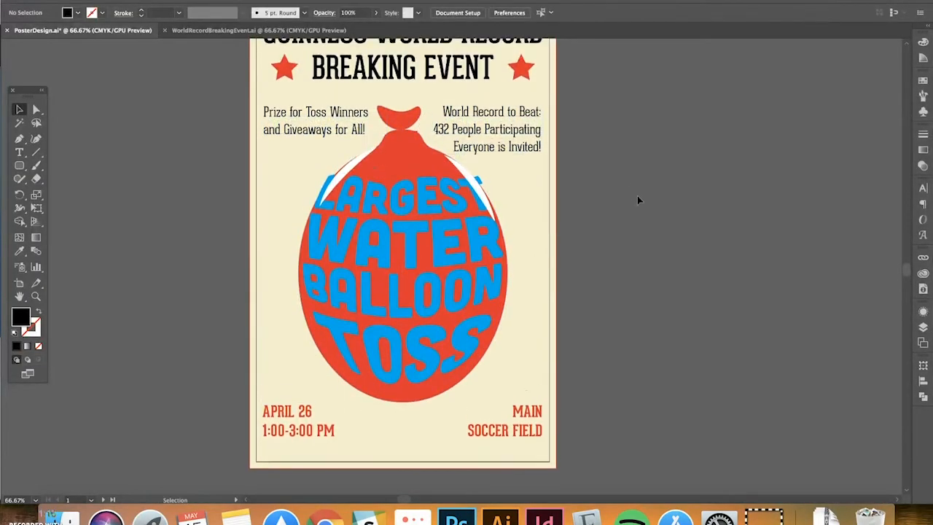
# Recentre the heading horizontally on the balloon poster
pyautogui.scroll(2, 639, 196)
pyautogui.moveTo(457, 95); pyautogui.dragTo(456, 100)
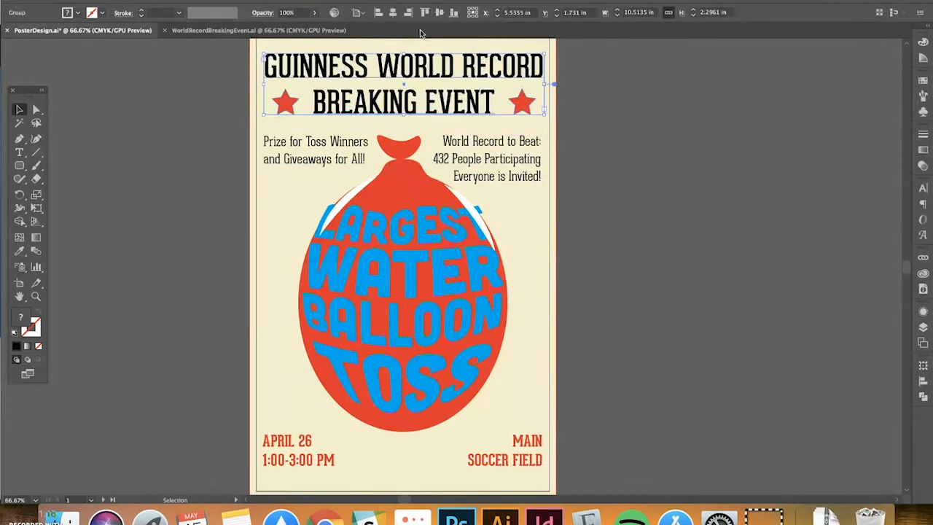
pyautogui.click(393, 12)
pyautogui.scroll(-4, 467, 193)
pyautogui.scroll(3, 191, 153)
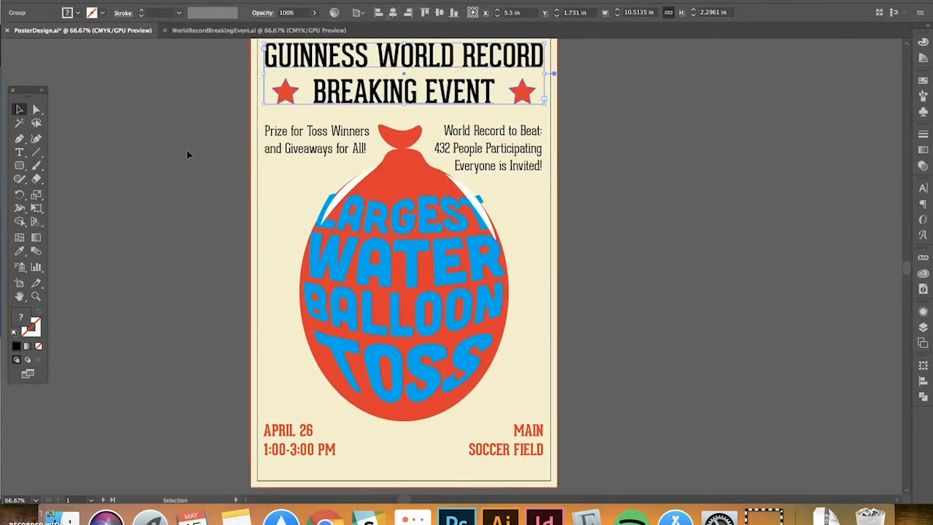
# Show the rulers and add vertical guides at the left and right margins
pyautogui.press('super+r')
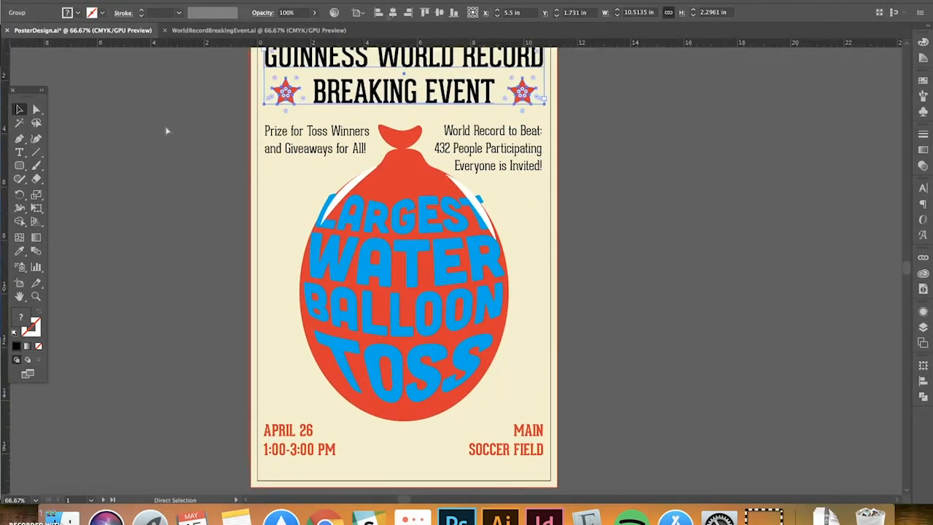
pyautogui.moveTo(152, 108); pyautogui.dragTo(148, 130)
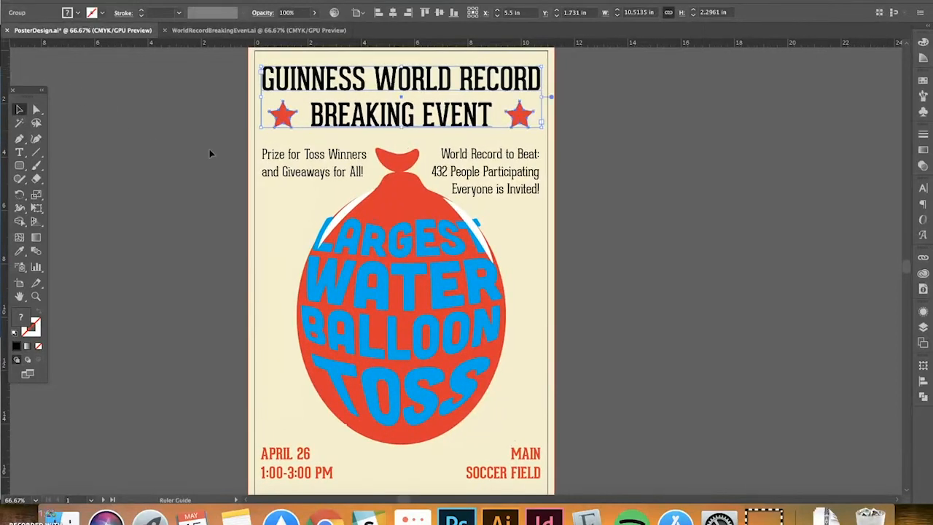
pyautogui.moveTo(257, 133); pyautogui.dragTo(261, 133)
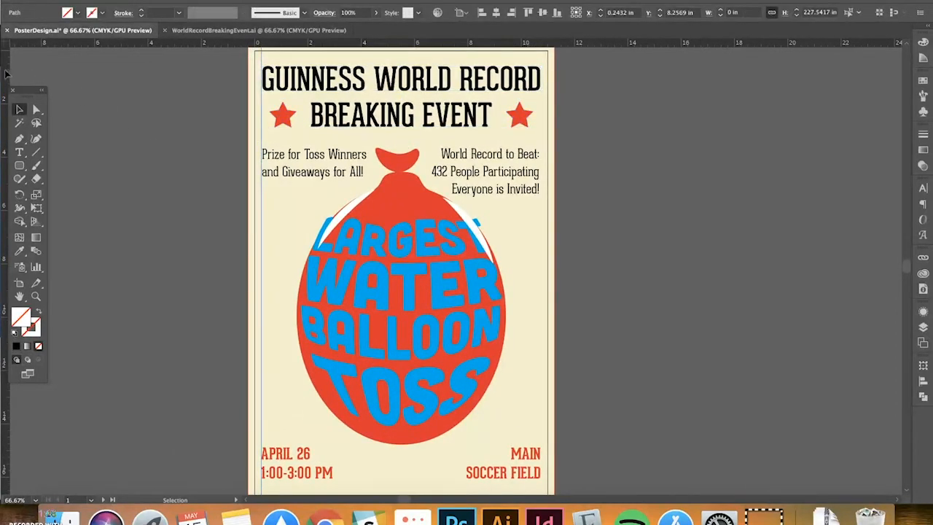
pyautogui.moveTo(6, 72); pyautogui.dragTo(543, 93)
# Align the Prize for Toss Winners and APRIL 26 text on their left edges, relative to the selection
pyautogui.click(540, 89)
pyautogui.moveTo(559, 268); pyautogui.dragTo(558, 237)
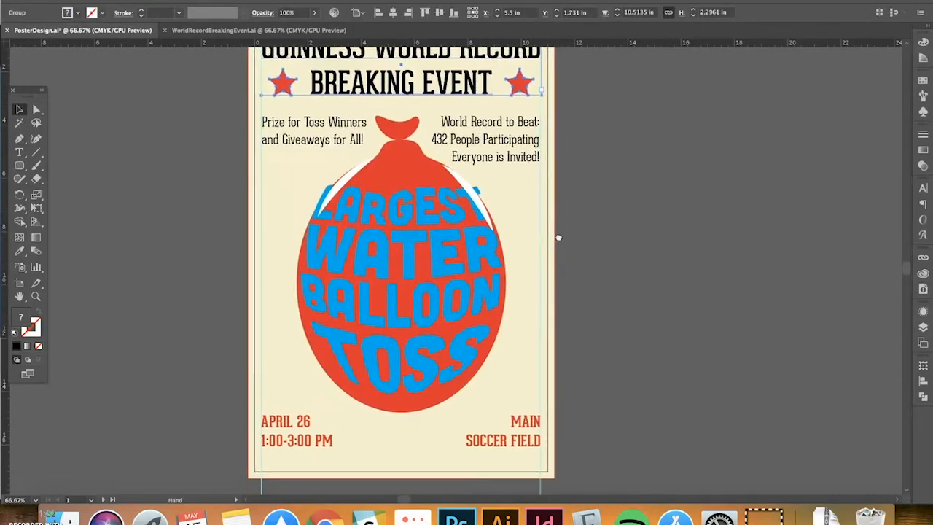
pyautogui.click(318, 149)
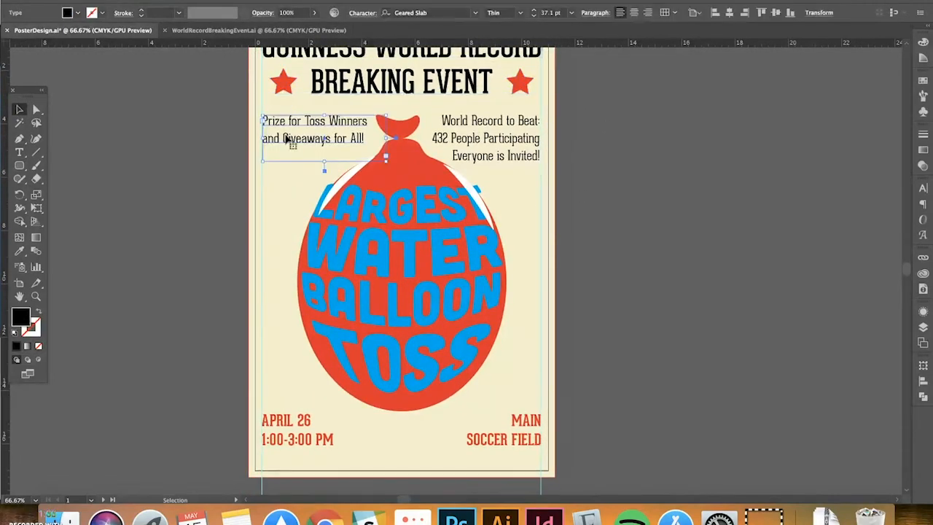
pyautogui.keyDown('shift'); pyautogui.click(278, 432); pyautogui.keyUp('shift')
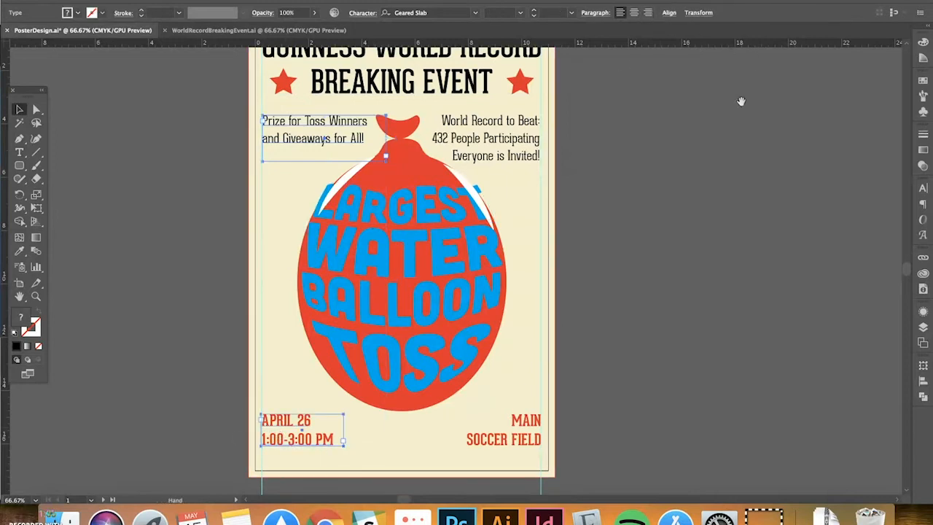
pyautogui.moveTo(739, 101); pyautogui.dragTo(725, 88)
pyautogui.click(923, 381)
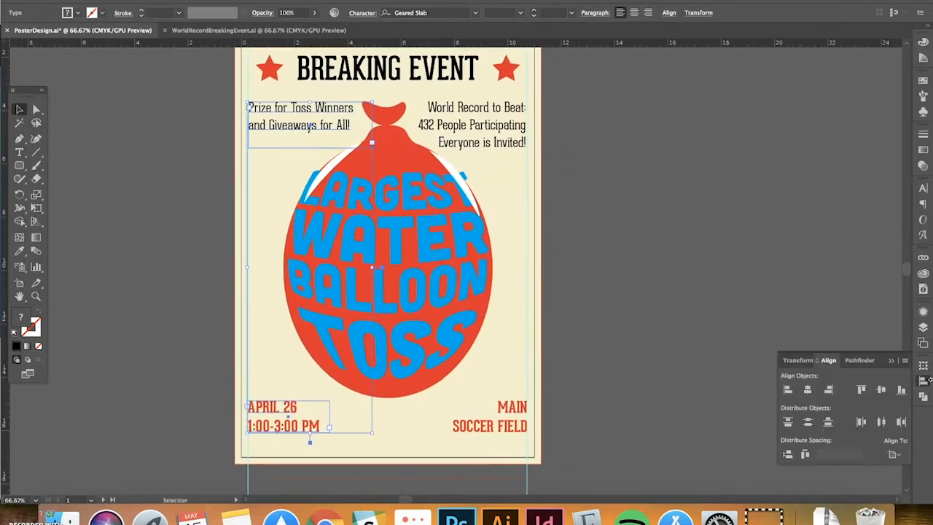
pyautogui.click(896, 454)
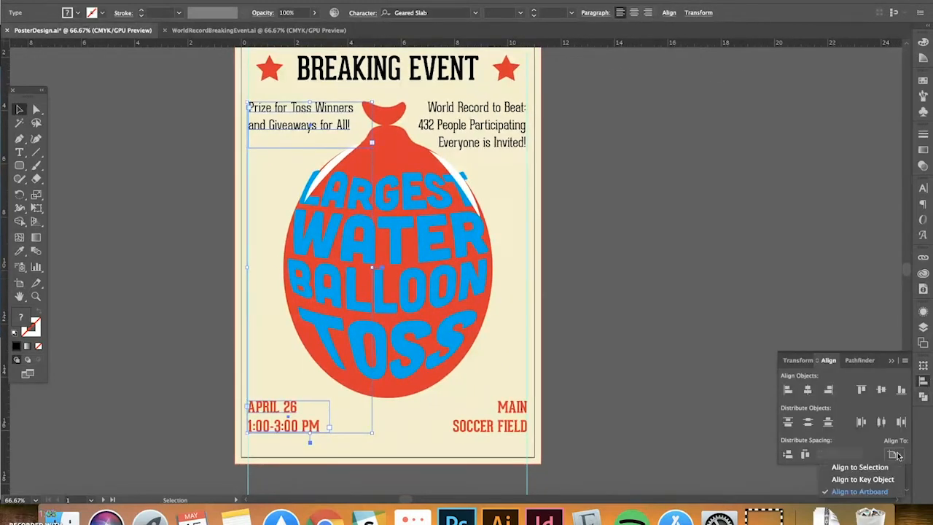
pyautogui.click(864, 468)
pyautogui.click(793, 392)
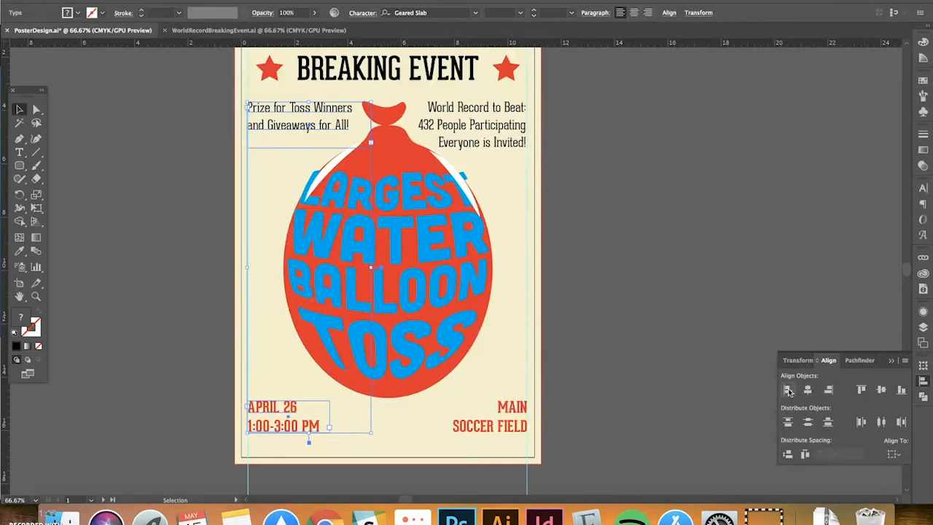
pyautogui.click(460, 132)
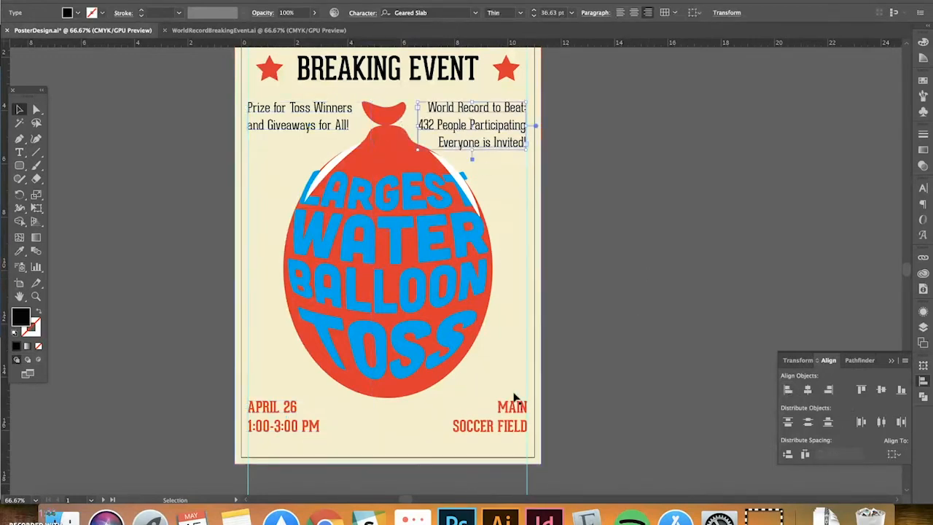
# Align the World Record to Beat and MAIN SOCCER FIELD text on their right edges
pyautogui.keyDown('shift'); pyautogui.click(510, 410); pyautogui.keyUp('shift')
pyautogui.click(830, 391)
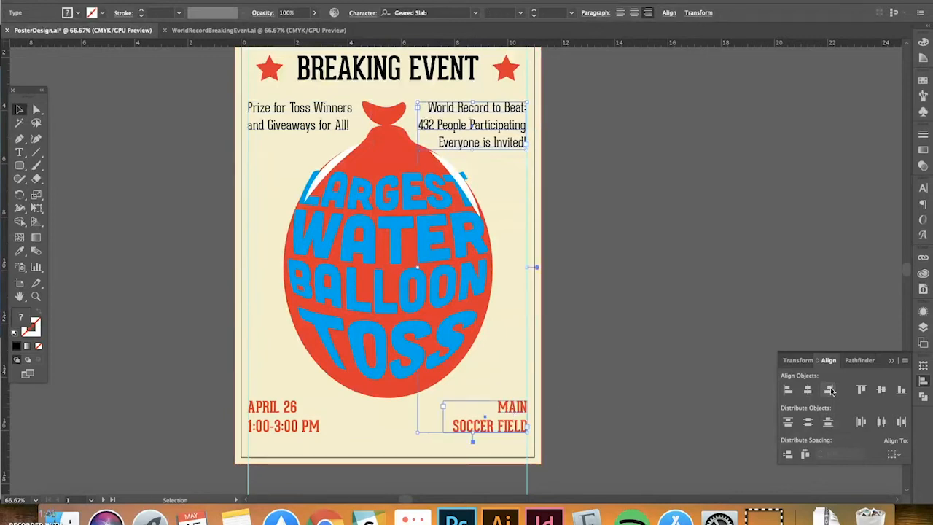
pyautogui.click(830, 390)
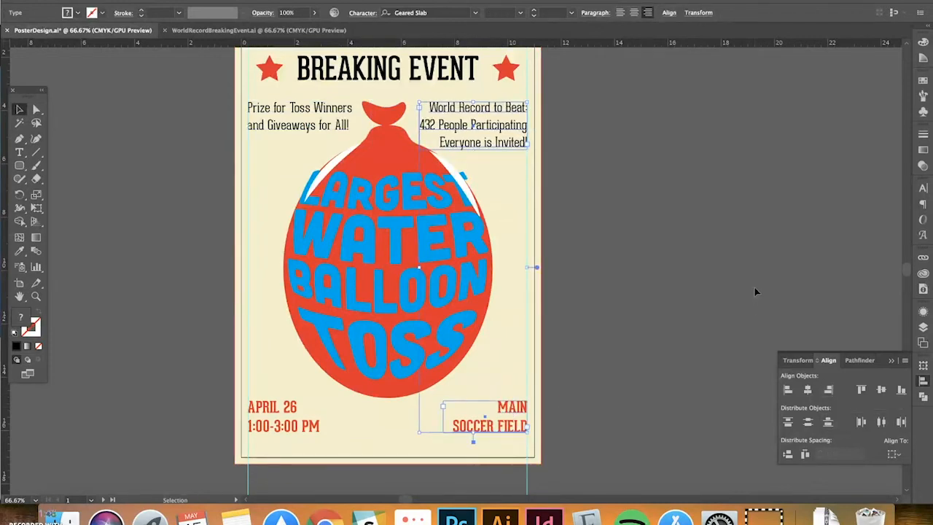
pyautogui.click(691, 255)
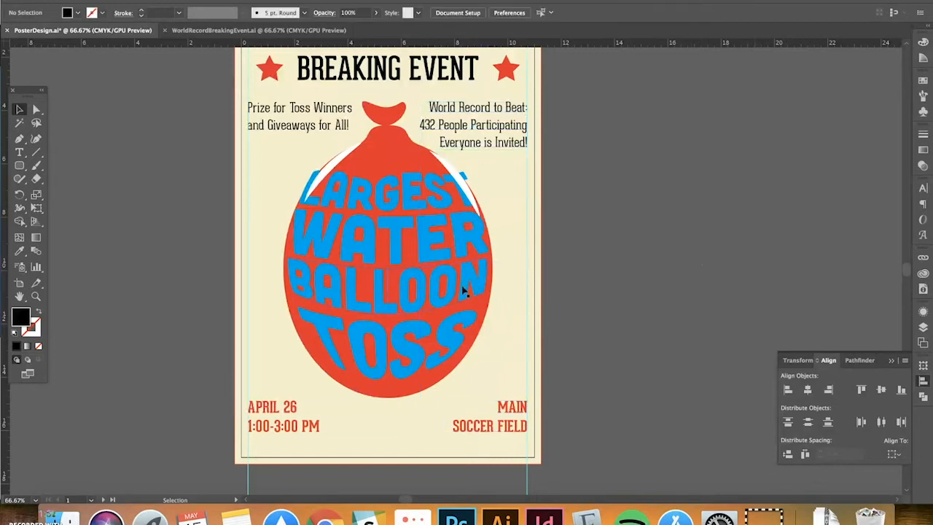
# Nudge the balloon lettering slightly right and down
pyautogui.moveTo(462, 290); pyautogui.dragTo(460, 301)
pyautogui.press('Right')
pyautogui.press('Down')
pyautogui.press('Down')
pyautogui.press('Down')
pyautogui.press('Down')
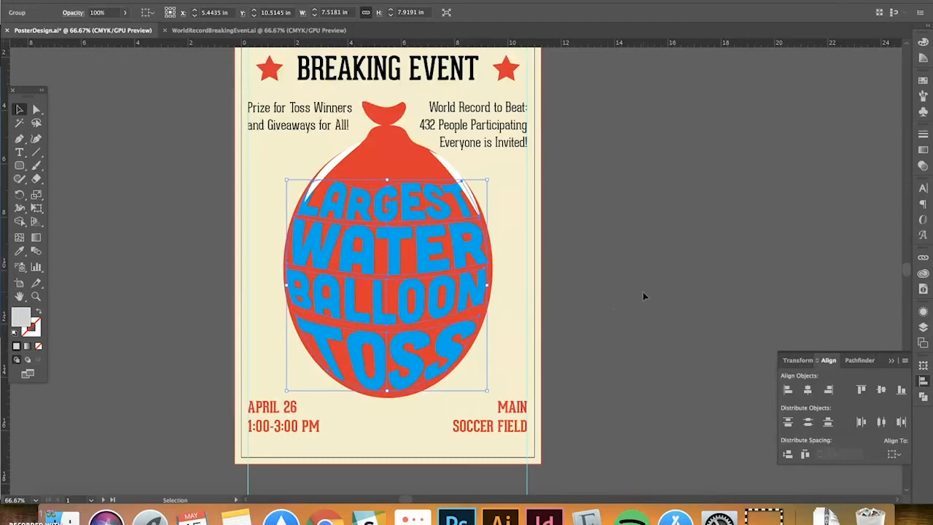
pyautogui.press('super+minus')
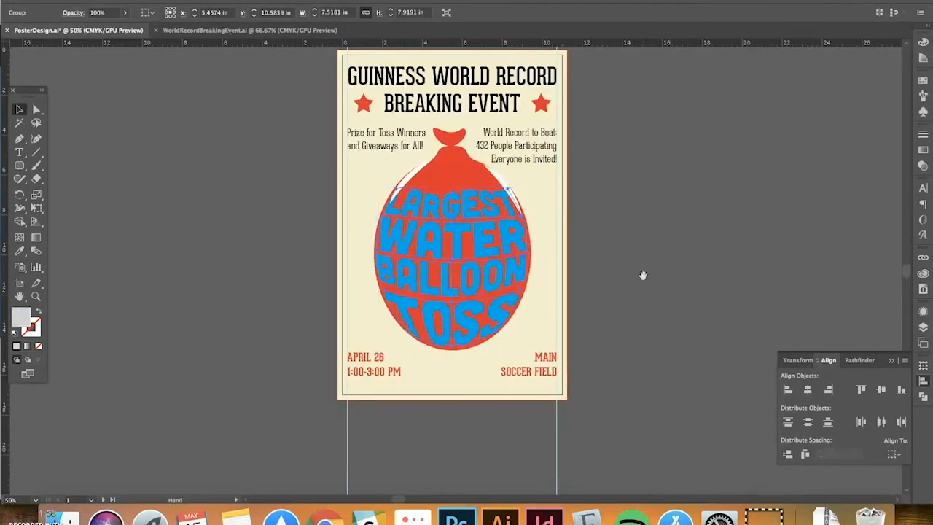
pyautogui.moveTo(642, 271); pyautogui.dragTo(580, 273)
pyautogui.click(571, 260)
pyautogui.scroll(1, 575, 248)
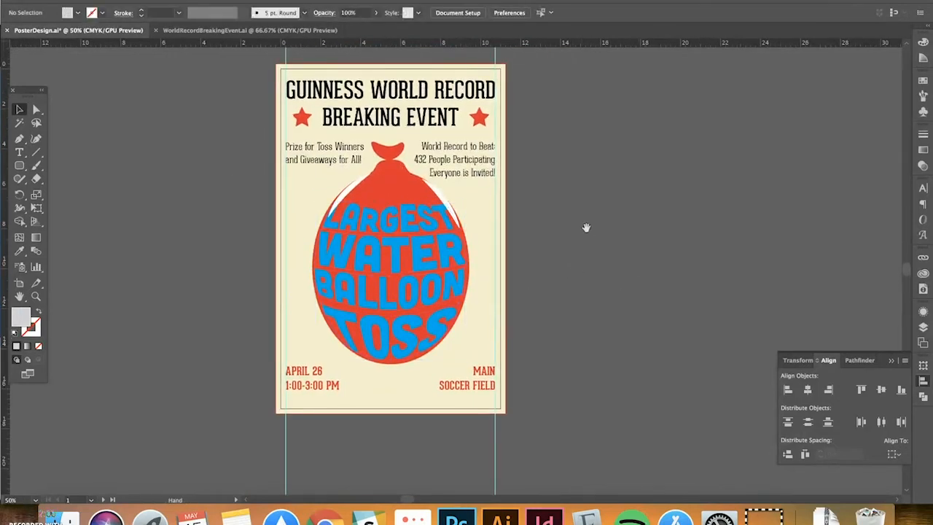
pyautogui.hscroll(3, 583, 230)
# Raise the balloon's white highlight, then lower the balloon and its lettering slightly together
pyautogui.click(357, 235)
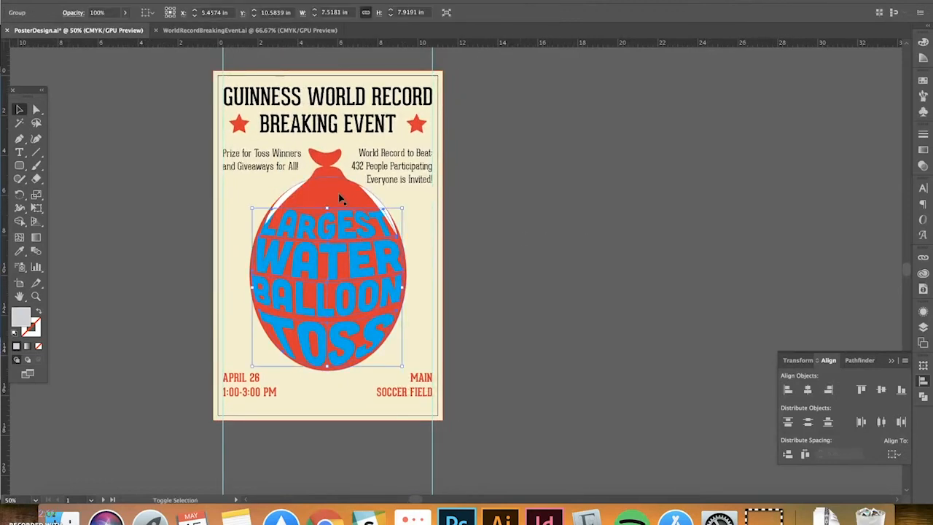
pyautogui.click(355, 201)
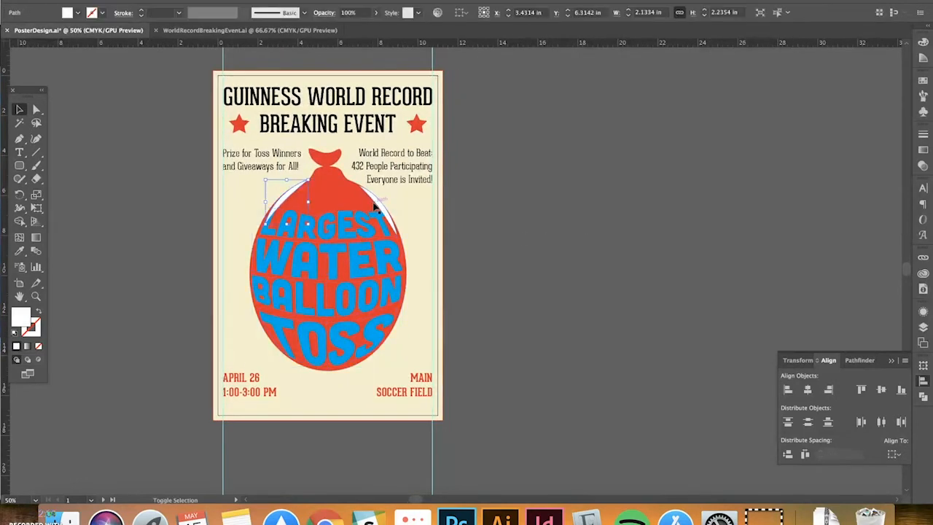
pyautogui.moveTo(376, 217); pyautogui.dragTo(374, 210)
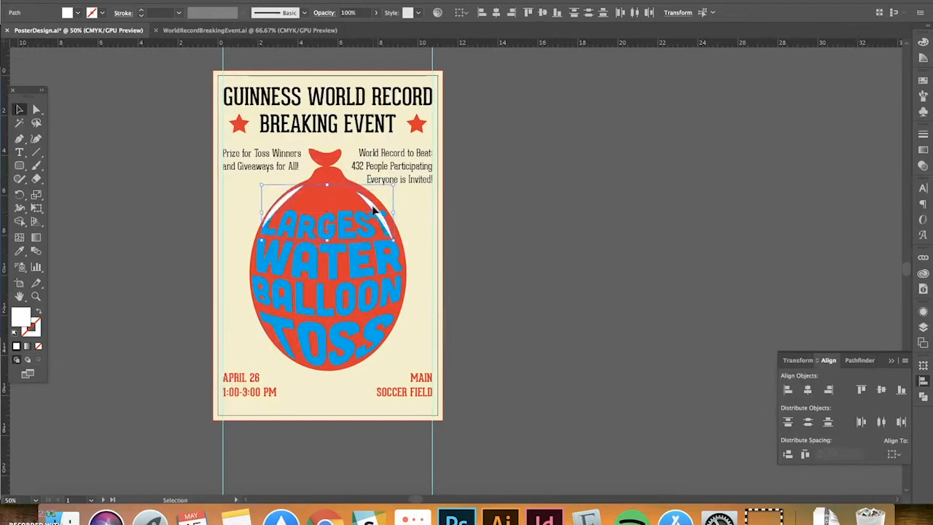
pyautogui.keyDown('shift'); pyautogui.click(345, 315); pyautogui.keyUp('shift')
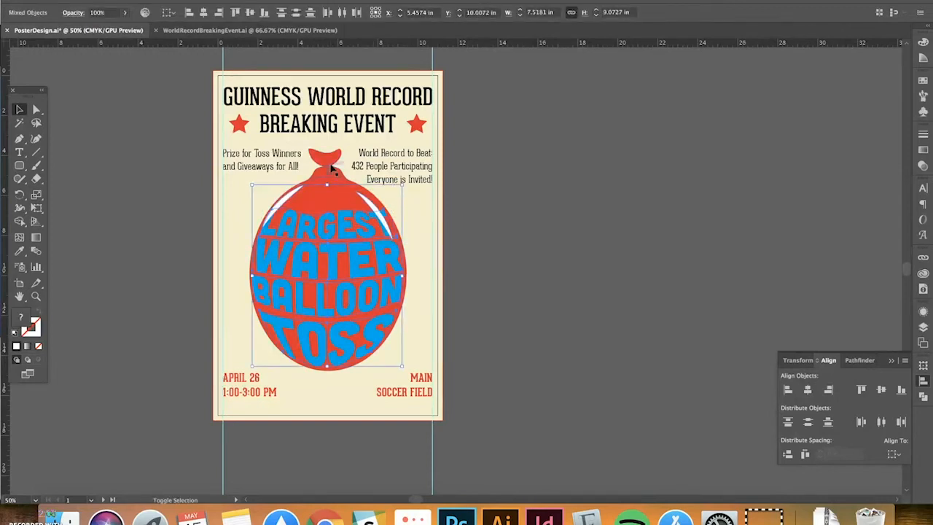
pyautogui.keyDown('shift'); pyautogui.click(332, 175); pyautogui.keyUp('shift')
pyautogui.moveTo(336, 195); pyautogui.dragTo(336, 199)
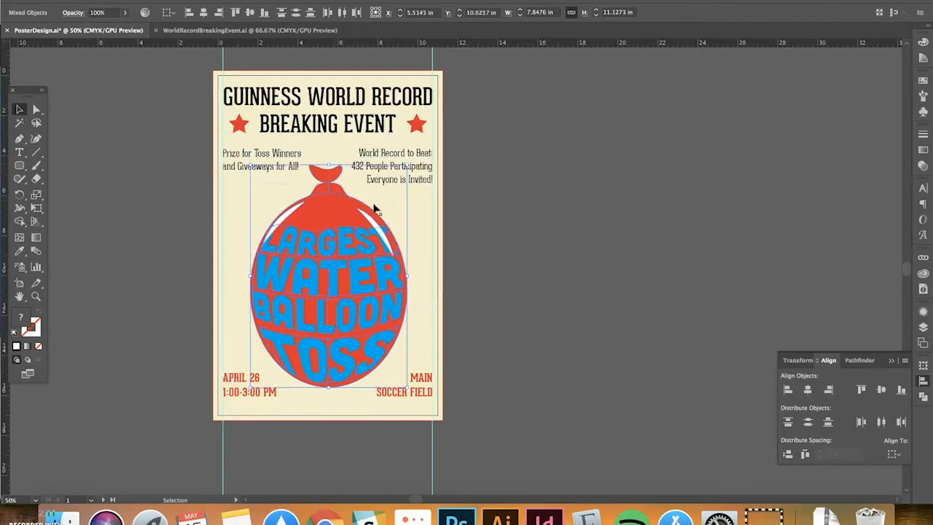
pyautogui.click(602, 248)
pyautogui.moveTo(602, 248); pyautogui.dragTo(558, 240)
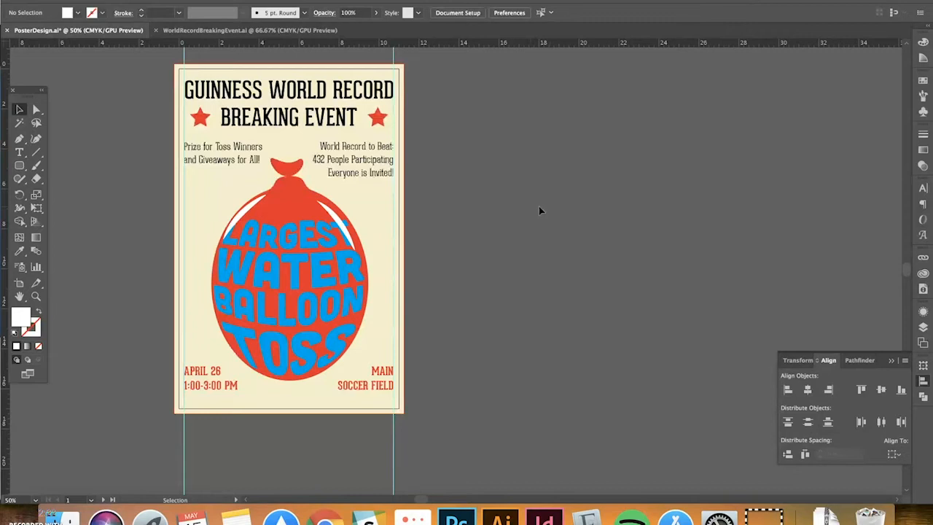
# Zoom out and pan from the balloon poster across to the Hip-Hop on the Hilltop artboard
pyautogui.moveTo(501, 207); pyautogui.dragTo(496, 226)
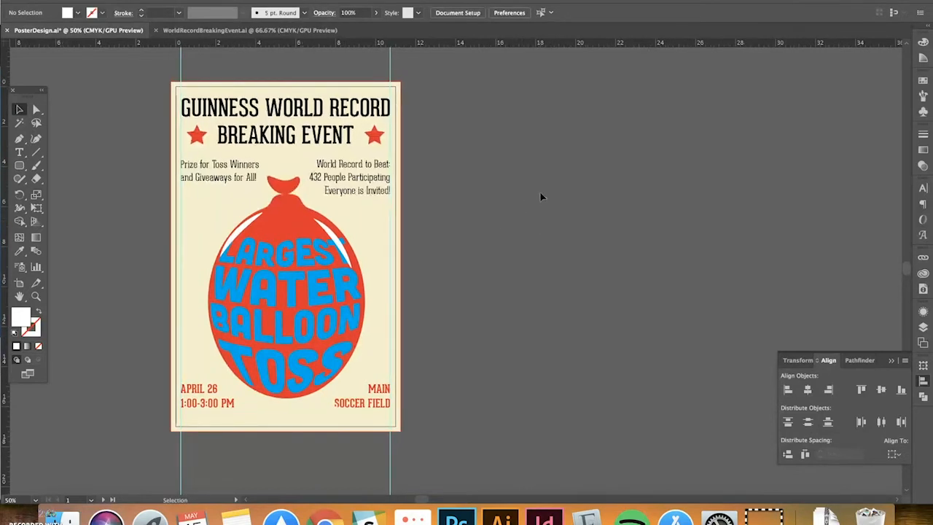
pyautogui.hscroll(5, 627, 188)
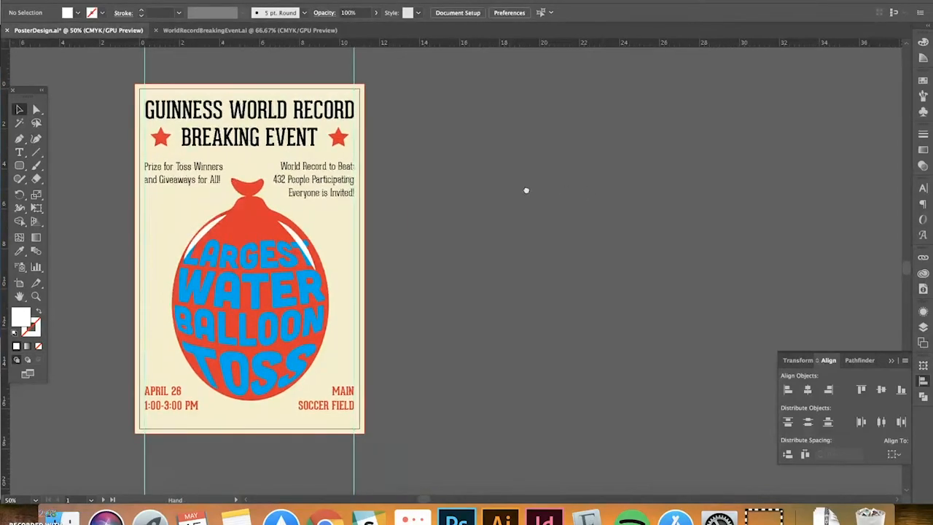
pyautogui.press('super+minus')
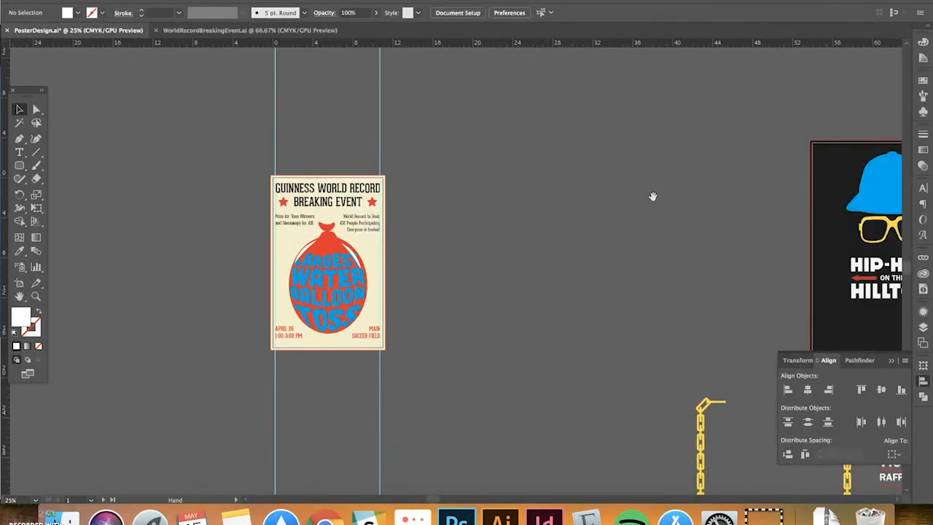
pyautogui.moveTo(653, 197); pyautogui.dragTo(339, 167)
pyautogui.moveTo(539, 206); pyautogui.dragTo(368, 172)
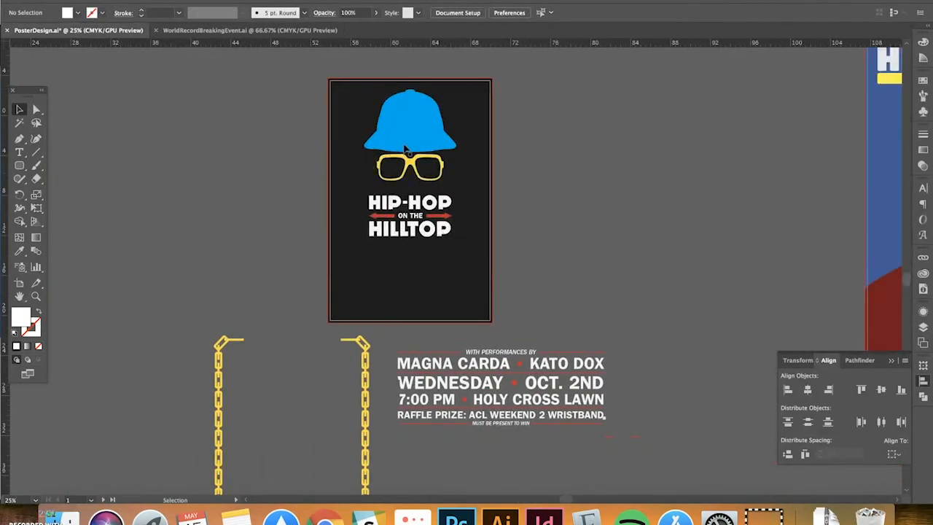
pyautogui.hscroll(3, 543, 216)
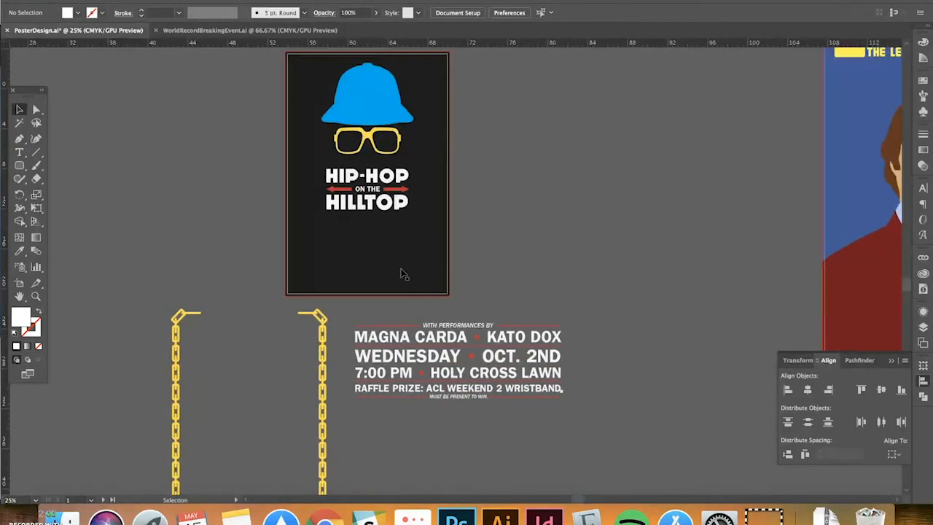
# Drag the gold chain group from beside the artboard onto the Hip-Hop poster
pyautogui.click(322, 315)
pyautogui.moveTo(321, 355); pyautogui.dragTo(567, 127)
pyautogui.press('super+equal')
pyautogui.press('super+equal')
pyautogui.click(633, 154)
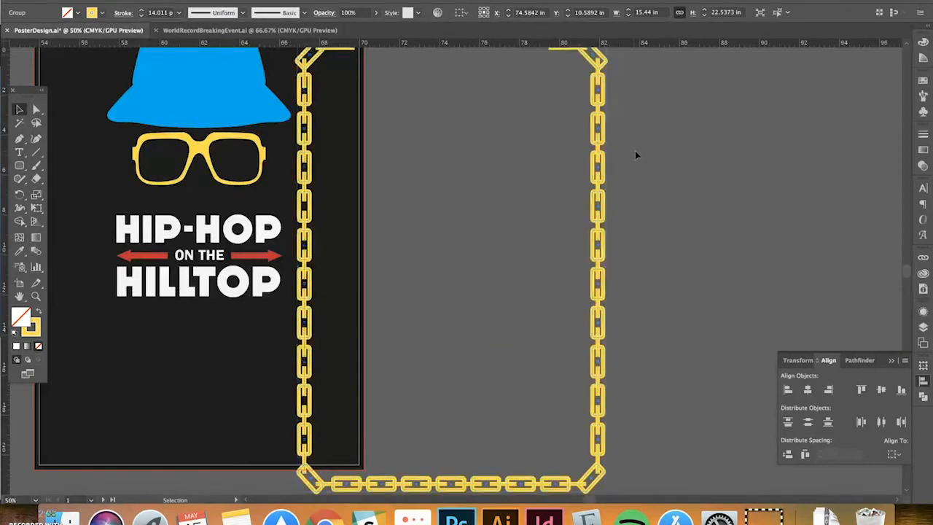
pyautogui.scroll(2, 467, 150)
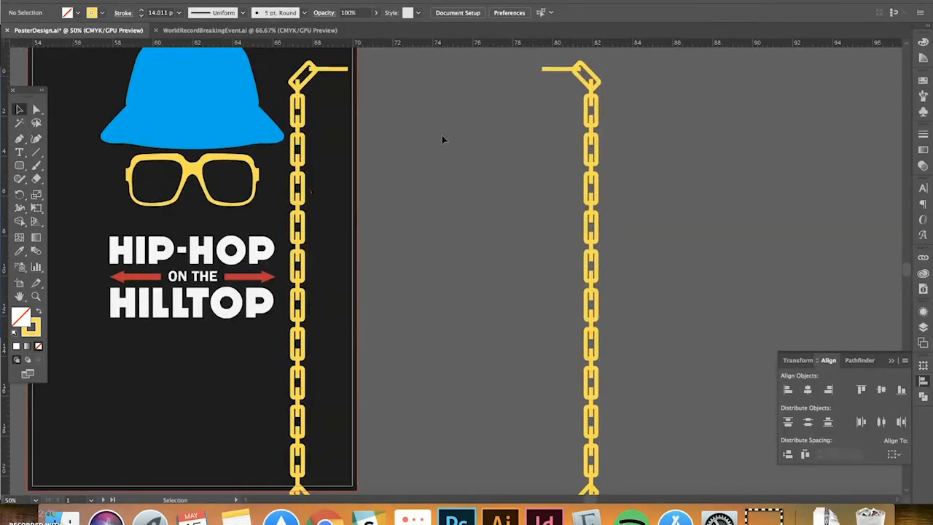
pyautogui.scroll(-1, 442, 136)
pyautogui.moveTo(642, 129); pyautogui.dragTo(625, 117)
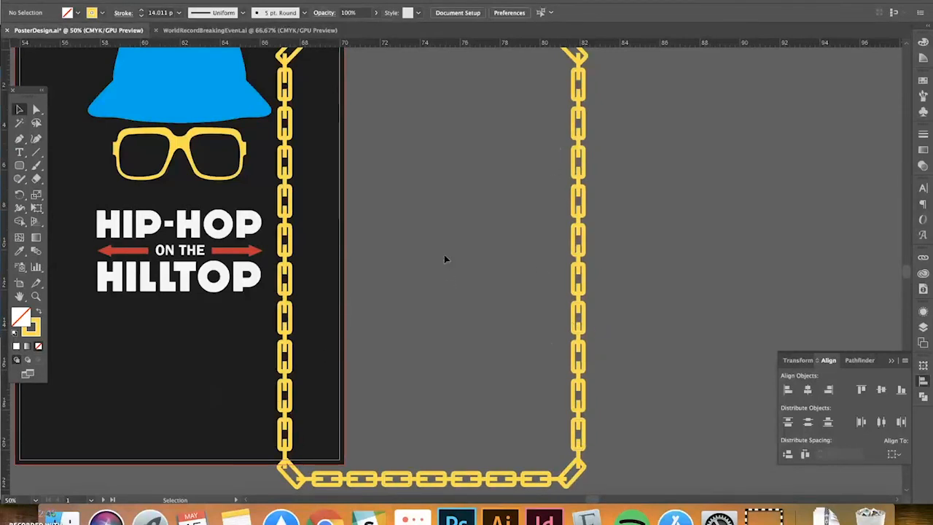
pyautogui.moveTo(445, 253); pyautogui.dragTo(511, 237)
pyautogui.press('super+minus')
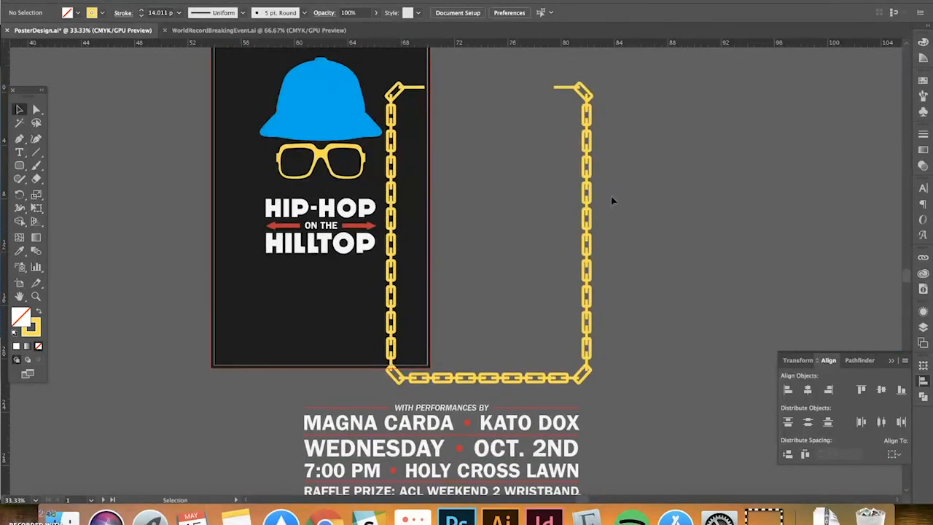
pyautogui.scroll(2, 664, 207)
pyautogui.moveTo(578, 165); pyautogui.dragTo(417, 134)
# Set alignment to the artboard so the chain frame borders the poster evenly, then check its edges
pyautogui.click(461, 12)
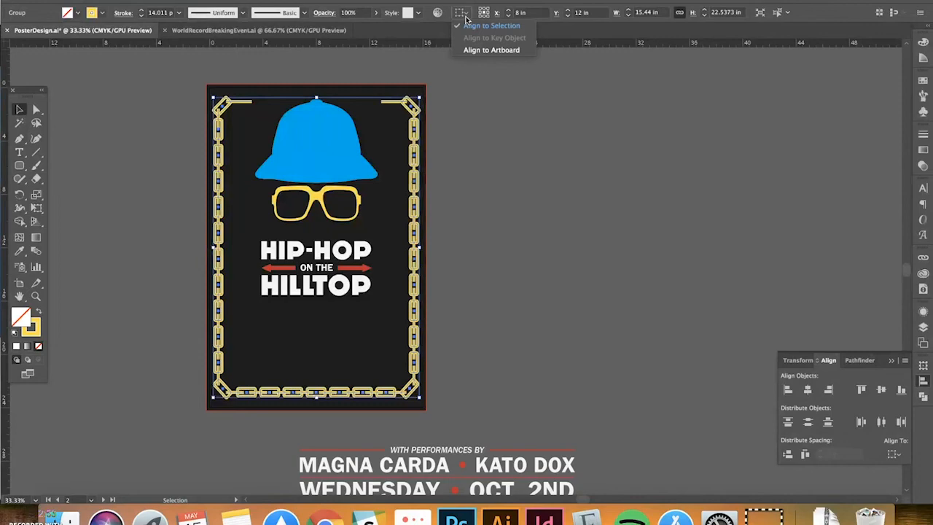
pyautogui.click(489, 49)
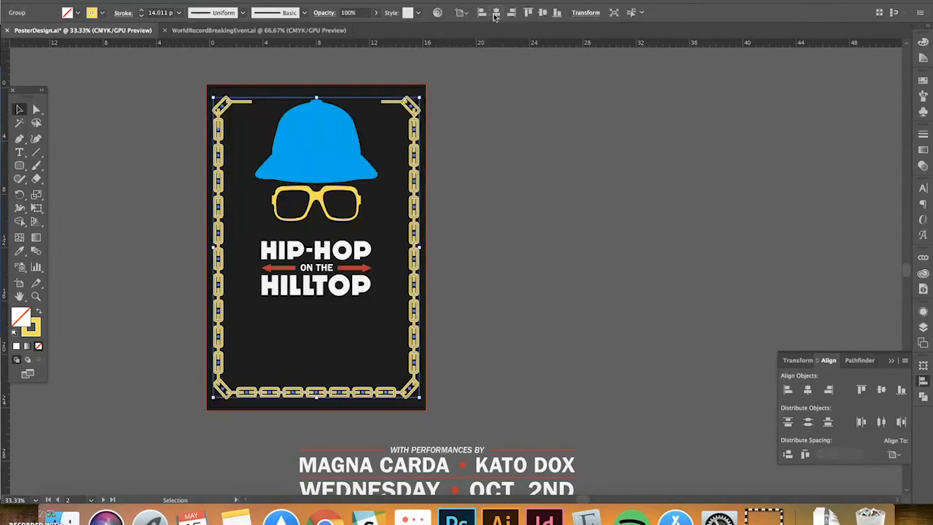
pyautogui.click(525, 189)
pyautogui.press('super+equal')
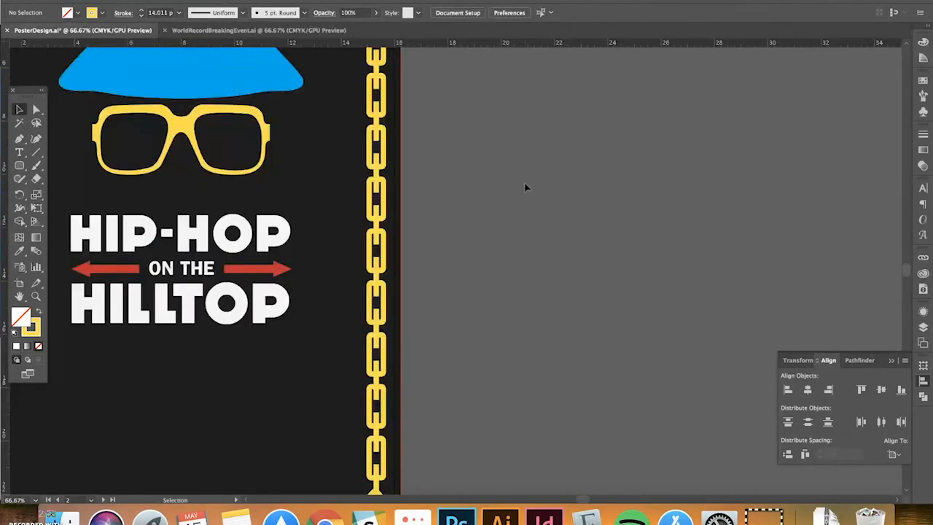
pyautogui.moveTo(437, 226); pyautogui.dragTo(634, 223)
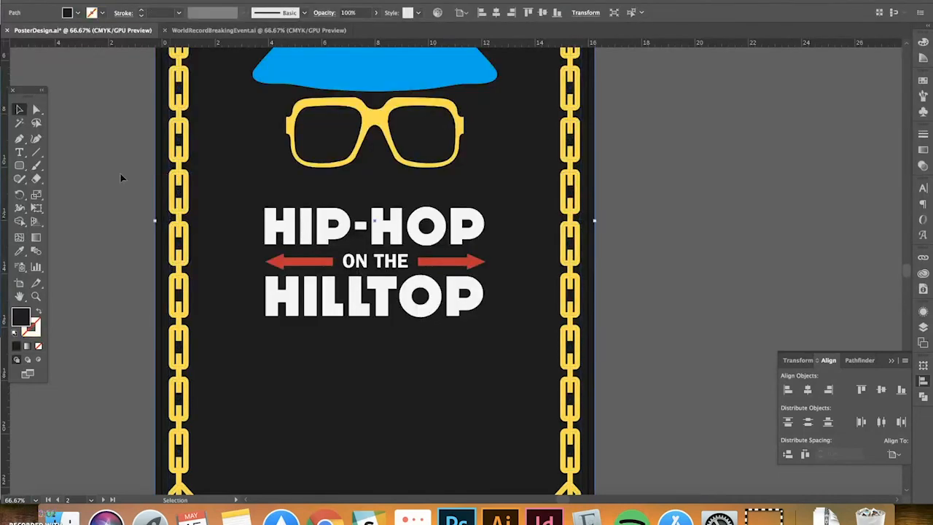
pyautogui.moveTo(123, 179); pyautogui.dragTo(118, 234)
pyautogui.press('super+minus')
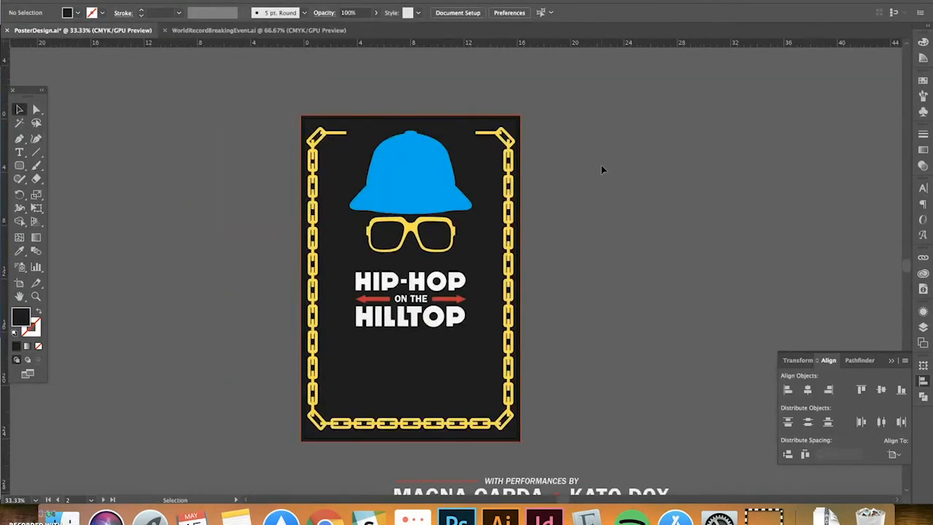
pyautogui.scroll(-5, 584, 147)
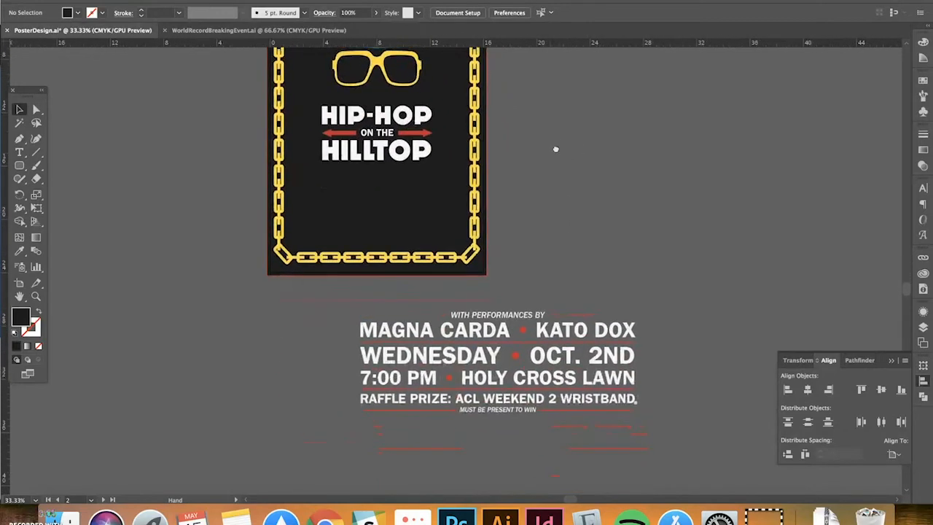
pyautogui.click(588, 353)
pyautogui.click(699, 329)
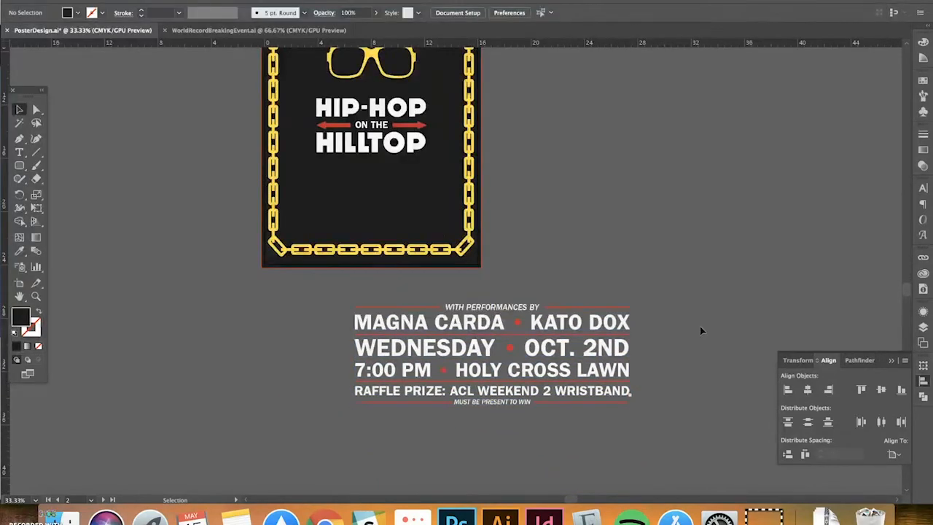
# Move the event-details text onto the poster, scale it to 12.1665 × 4.4185 in, and centre it
pyautogui.moveTo(558, 229); pyautogui.dragTo(555, 229)
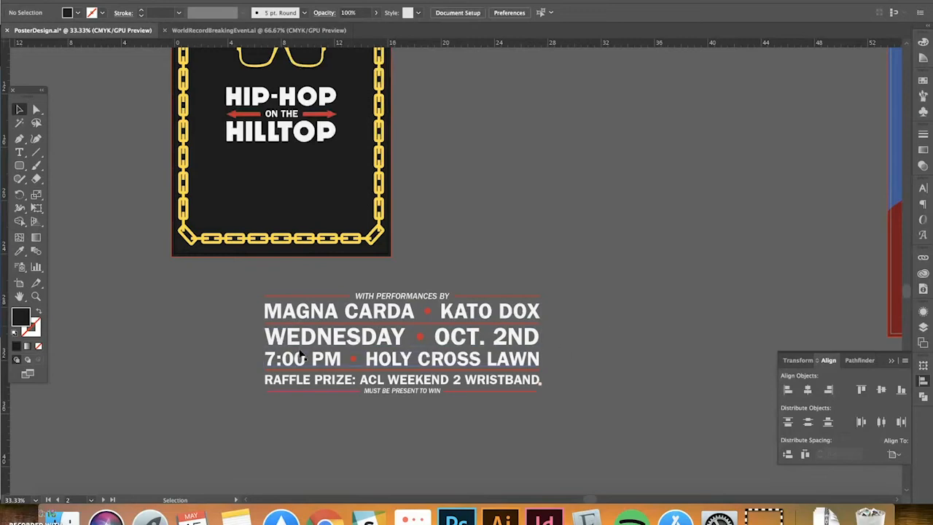
pyautogui.moveTo(494, 276); pyautogui.dragTo(629, 318)
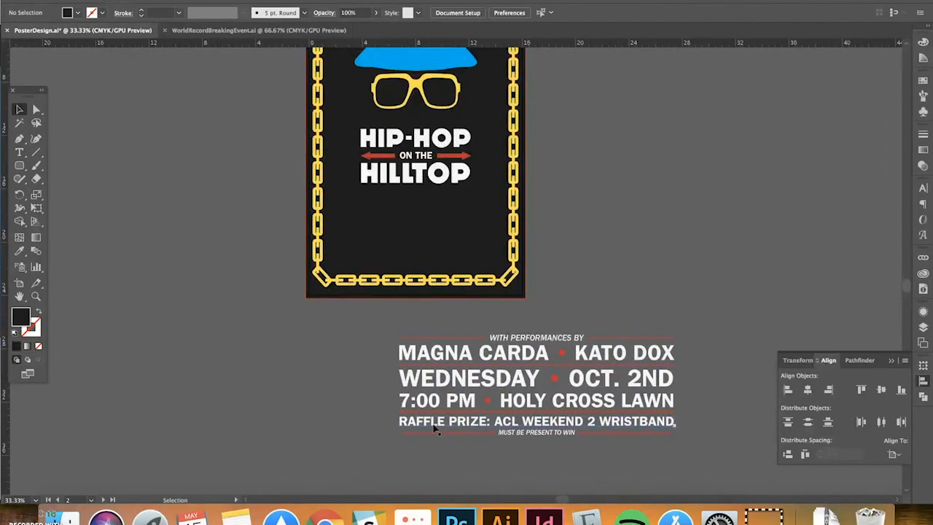
pyautogui.moveTo(543, 430); pyautogui.dragTo(456, 280)
pyautogui.press('e')
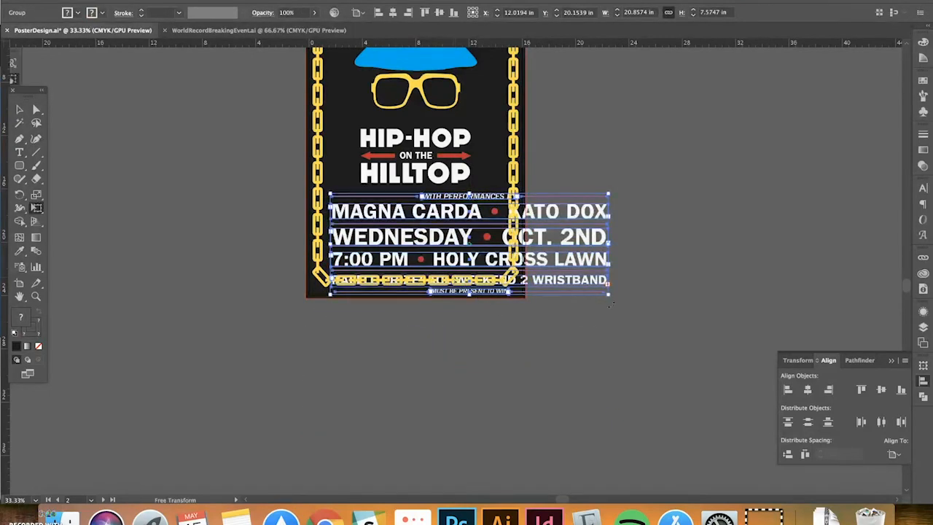
pyautogui.moveTo(607, 295); pyautogui.dragTo(487, 277)
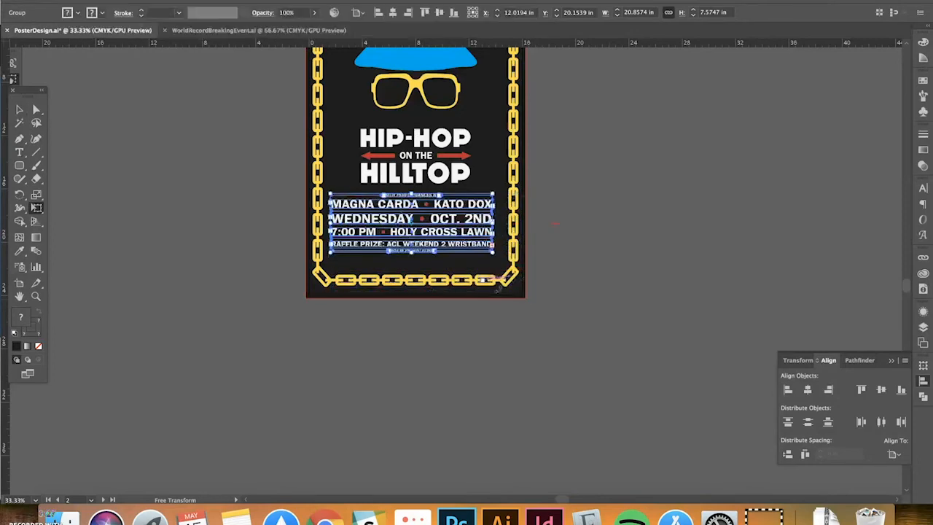
pyautogui.click(392, 12)
pyautogui.moveTo(460, 243); pyautogui.dragTo(460, 249)
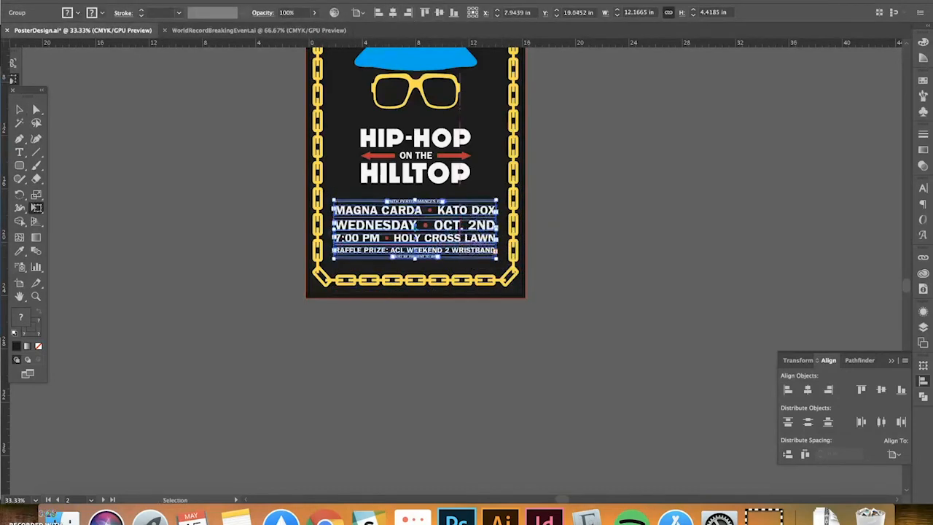
pyautogui.click(392, 12)
pyautogui.scroll(3, 390, 16)
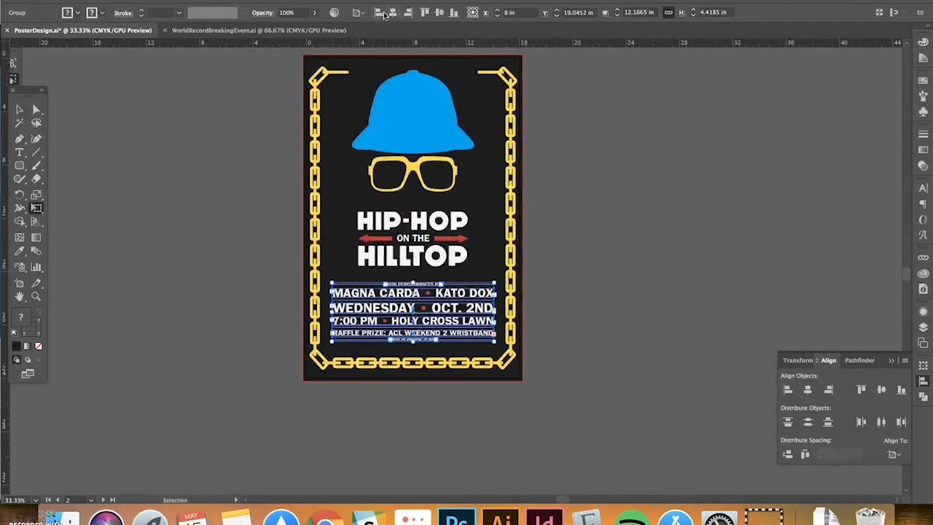
# Scale the HIP-HOP ON THE HILLTOP title group up proportionally to 9.1632 × 4.5035 in
pyautogui.press('e')
pyautogui.click(19, 109)
pyautogui.click(412, 222)
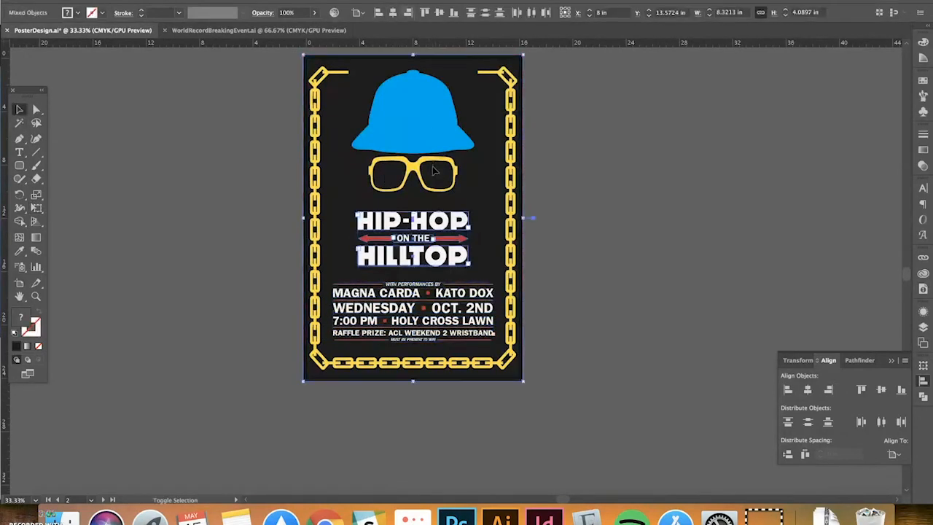
pyautogui.keyDown('shift'); pyautogui.click(433, 137); pyautogui.keyUp('shift')
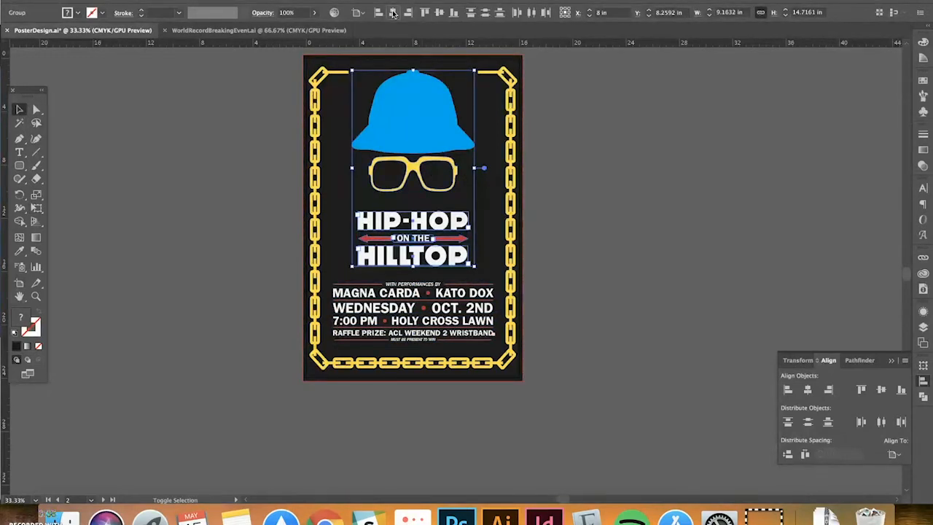
pyautogui.click(585, 165)
pyautogui.click(439, 220)
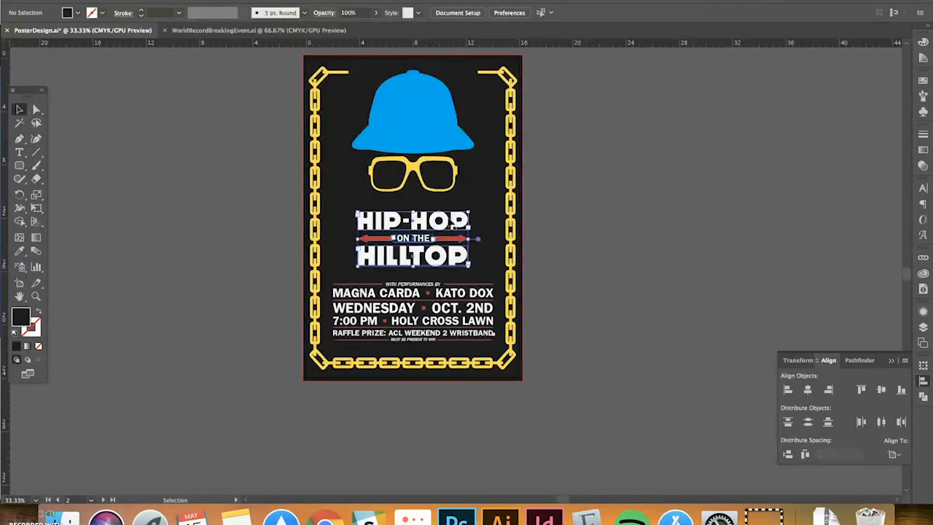
pyautogui.moveTo(357, 210); pyautogui.dragTo(349, 207)
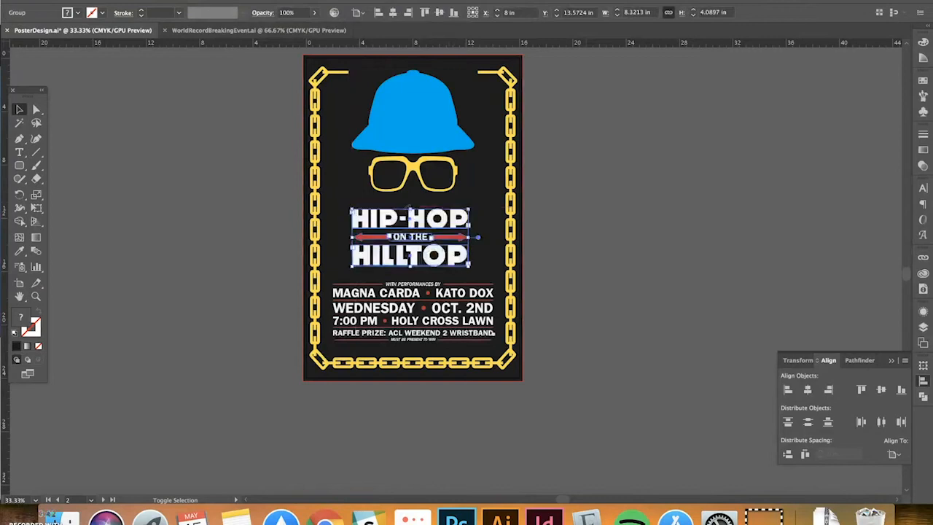
pyautogui.moveTo(467, 208); pyautogui.dragTo(476, 206)
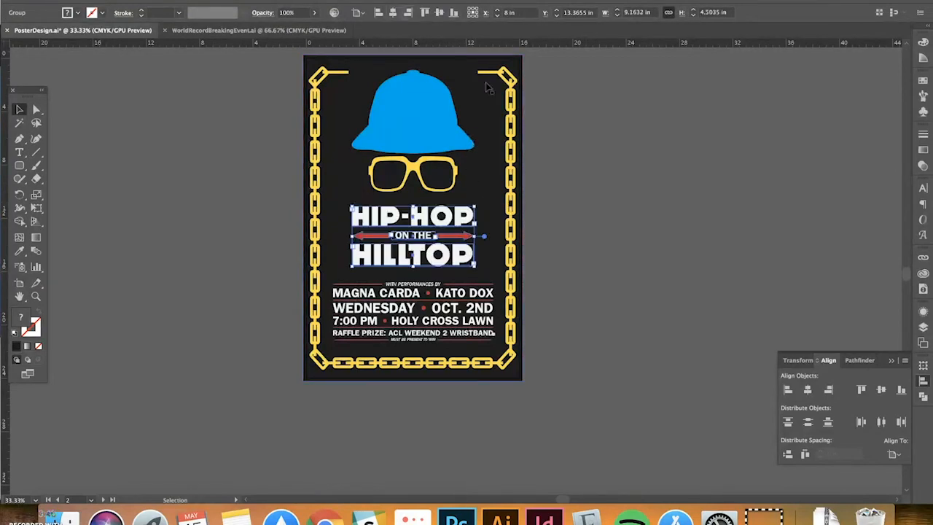
pyautogui.click(616, 172)
# Zoom in to 66.67% on the enlarged title and event text
pyautogui.scroll(-1, 606, 196)
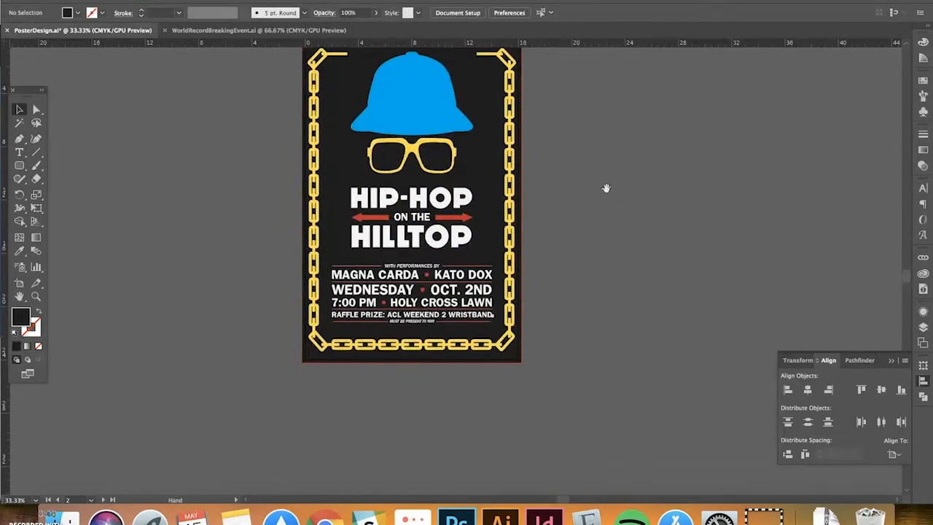
pyautogui.press('super+equal')
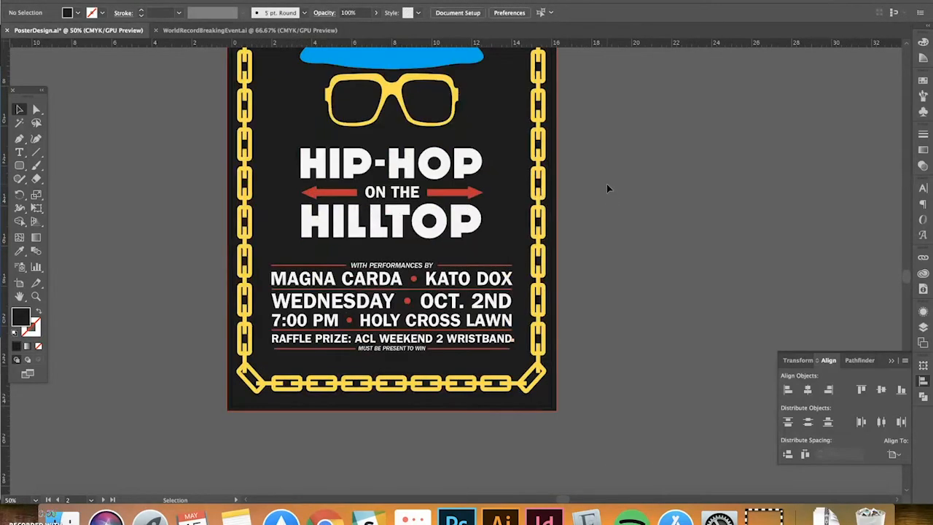
pyautogui.moveTo(607, 183); pyautogui.dragTo(635, 178)
pyautogui.press('super+equal')
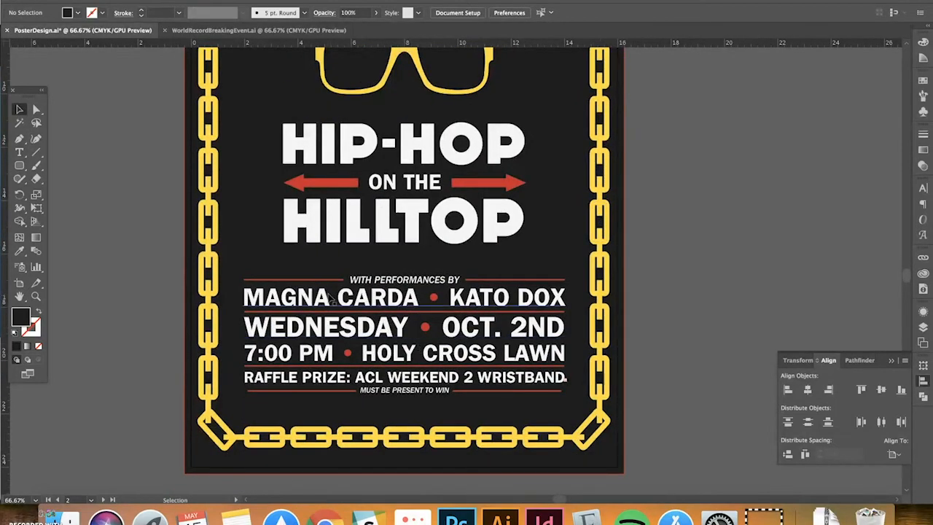
pyautogui.click(406, 310)
pyautogui.doubleClick(403, 309)
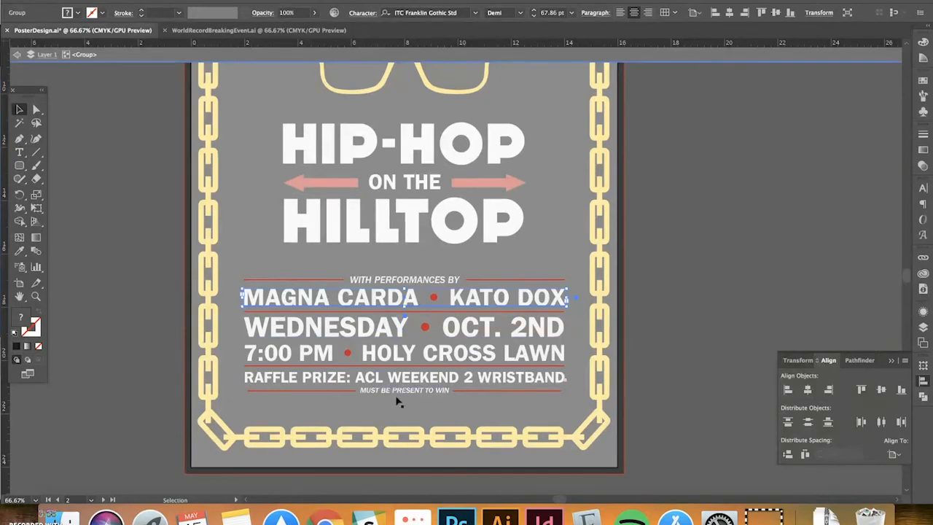
pyautogui.doubleClick(750, 178)
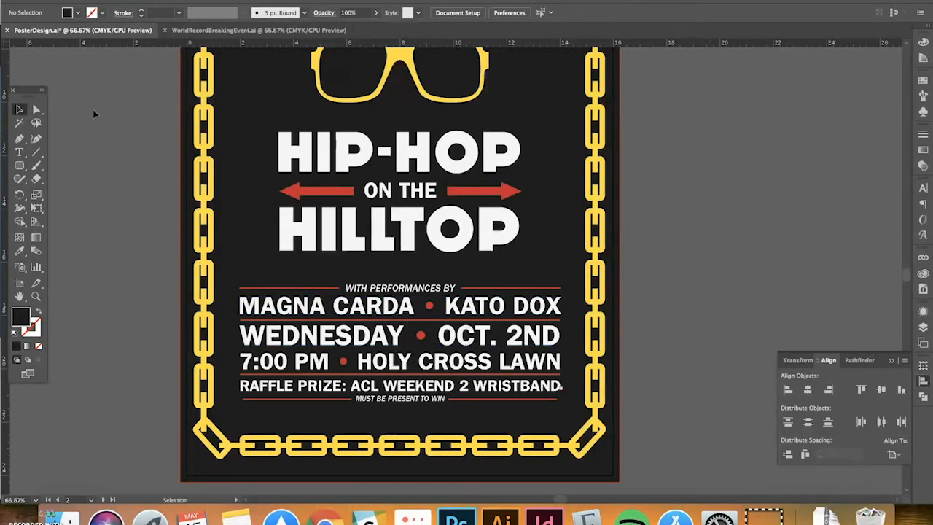
pyautogui.click(394, 289)
pyautogui.click(136, 284)
pyautogui.press('super+minus')
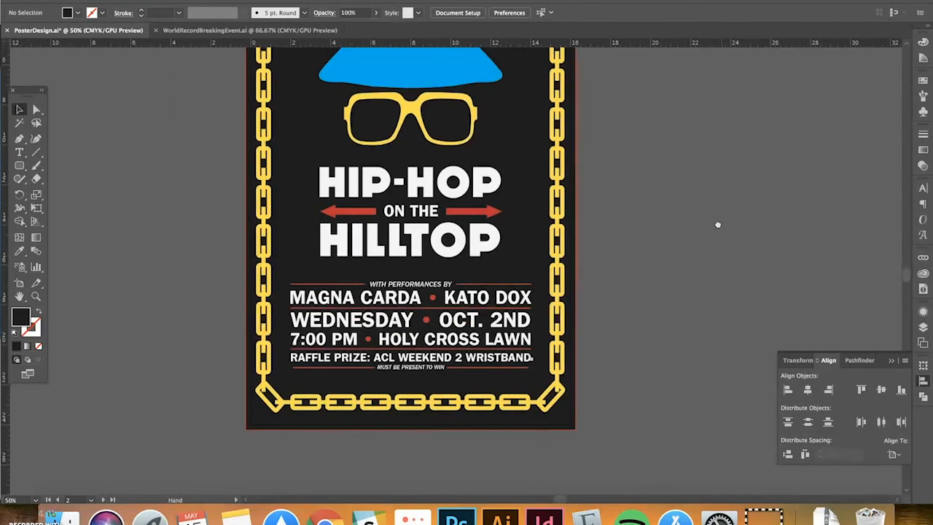
pyautogui.moveTo(720, 218); pyautogui.dragTo(652, 291)
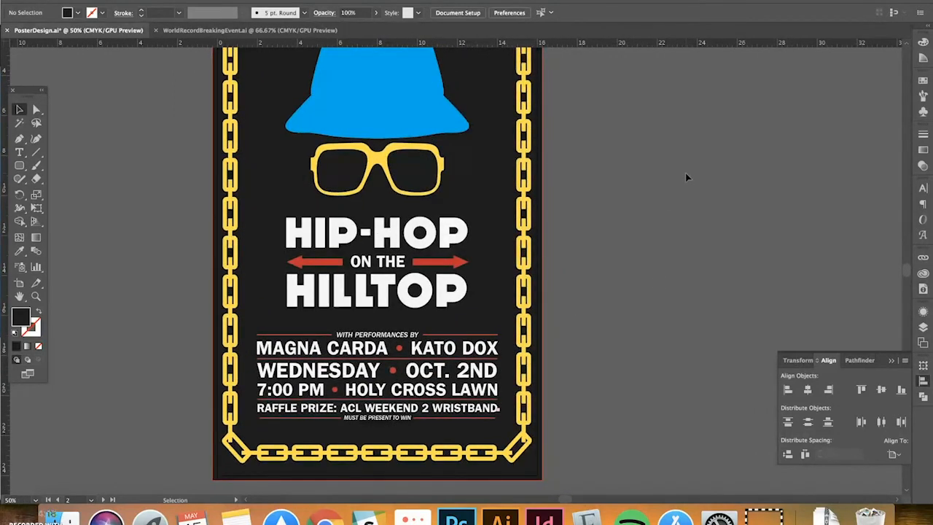
pyautogui.press('super+minus')
pyautogui.moveTo(694, 170); pyautogui.dragTo(629, 149)
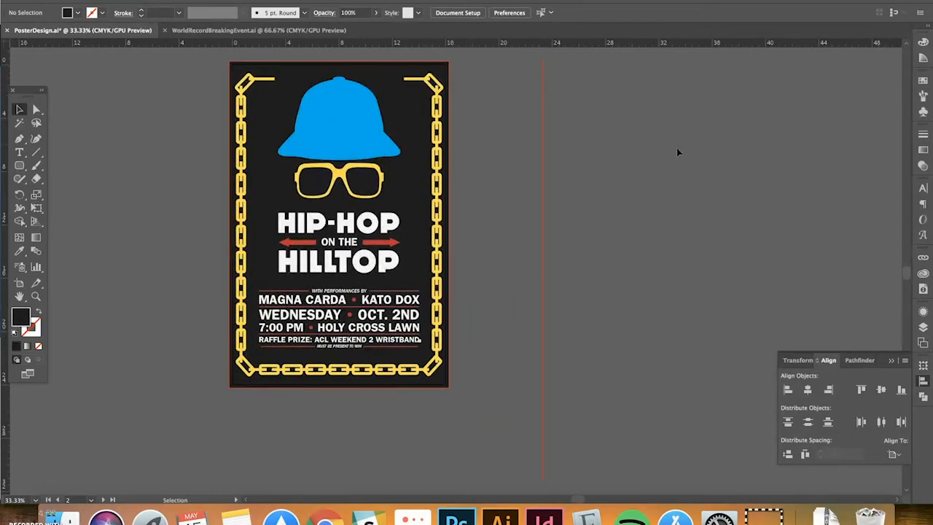
# Pan to the Anchorman poster and zoom out to 25% to show its event text beside it
pyautogui.moveTo(677, 146); pyautogui.dragTo(452, 174)
pyautogui.moveTo(755, 165); pyautogui.dragTo(385, 150)
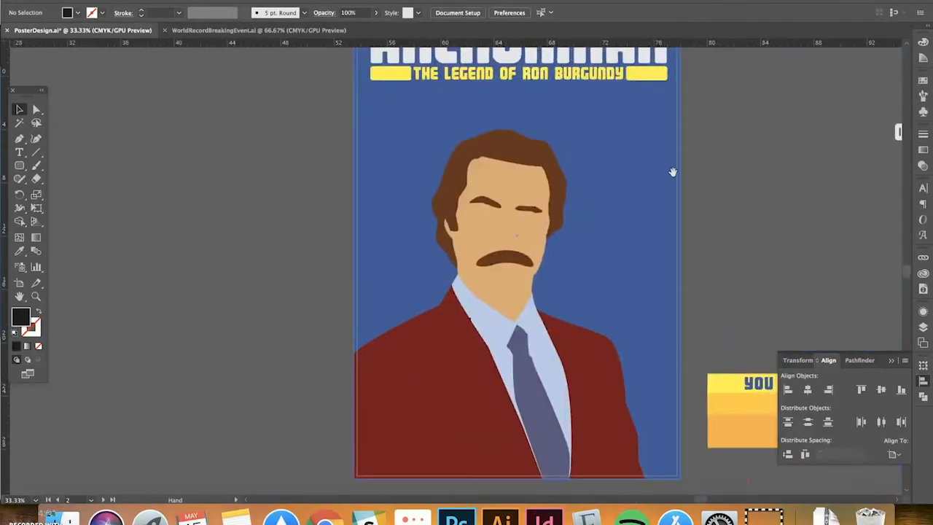
pyautogui.press('super+minus')
pyautogui.moveTo(677, 179); pyautogui.dragTo(533, 152)
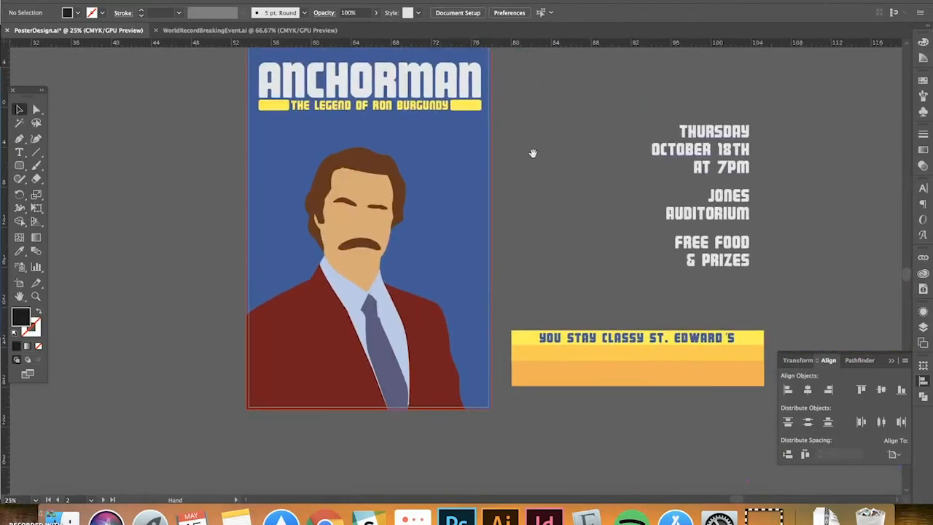
pyautogui.moveTo(583, 261); pyautogui.dragTo(537, 255)
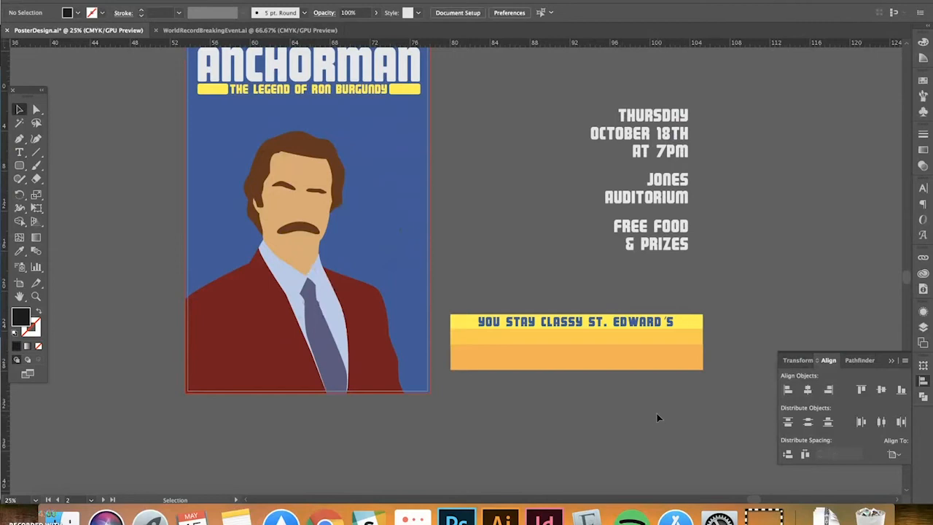
# Move the YOU STAY CLASSY ST. EDWARD'S banner onto the Anchorman poster's bottom edge and fine-tune its position
pyautogui.click(482, 316)
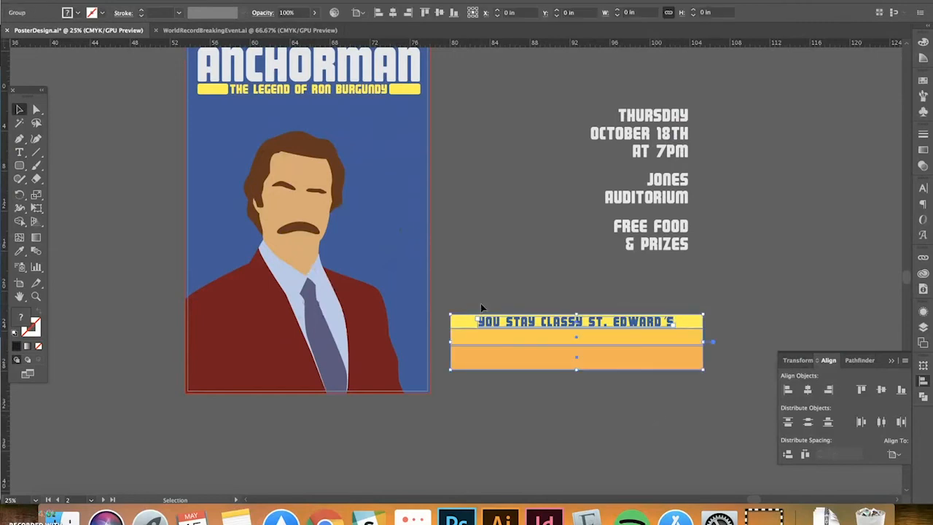
pyautogui.moveTo(595, 333); pyautogui.dragTo(415, 335)
pyautogui.press('super+equal')
pyautogui.press('super+equal')
pyautogui.moveTo(430, 292); pyautogui.dragTo(411, 358)
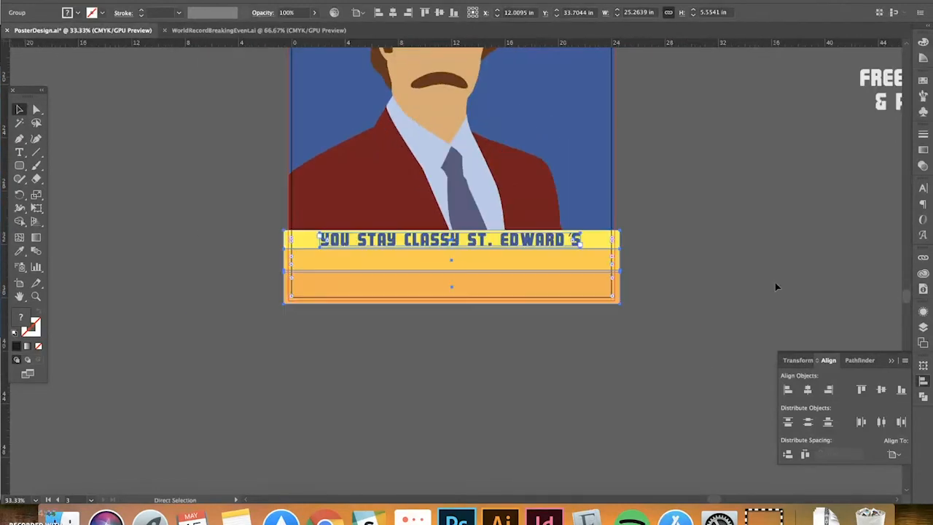
pyautogui.press('super+minus')
pyautogui.moveTo(761, 251); pyautogui.dragTo(727, 305)
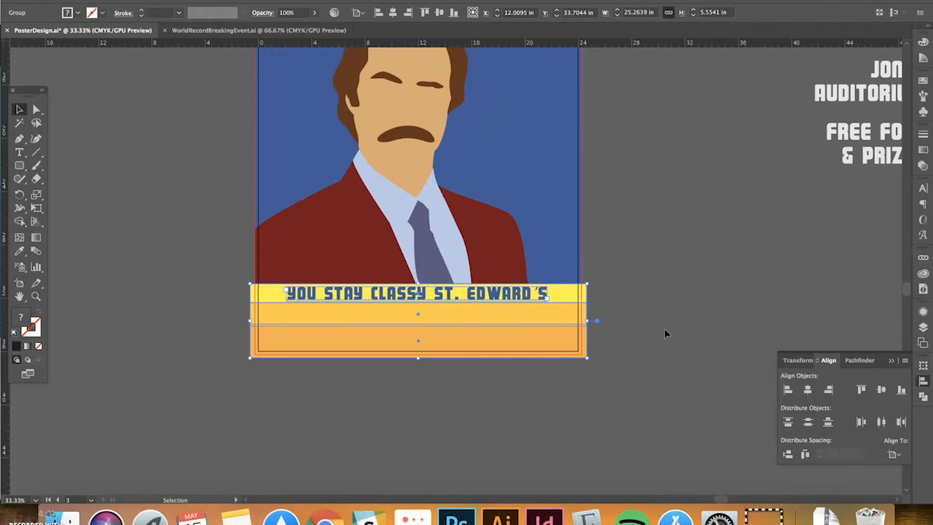
pyautogui.moveTo(664, 329); pyautogui.dragTo(659, 353)
pyautogui.click(660, 353)
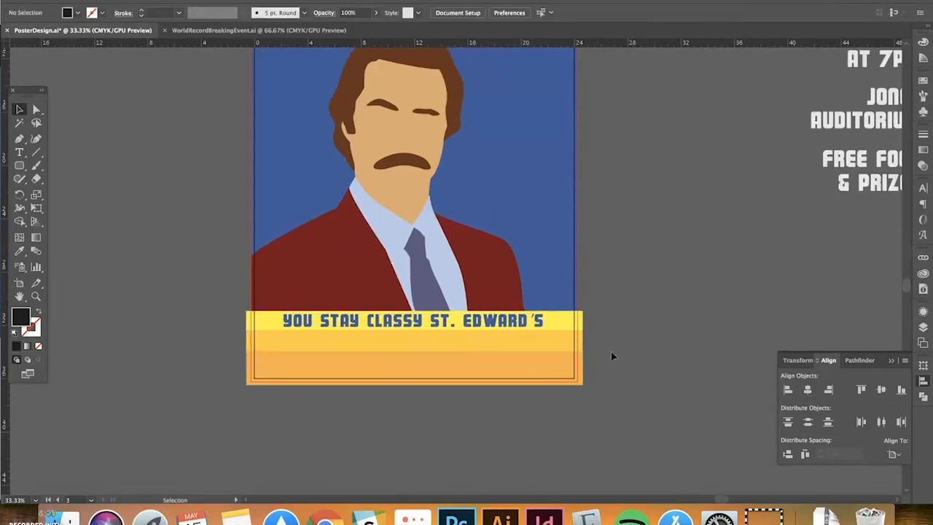
# Scroll around the poster and briefly select the banner to check its placement
pyautogui.scroll(3, 633, 354)
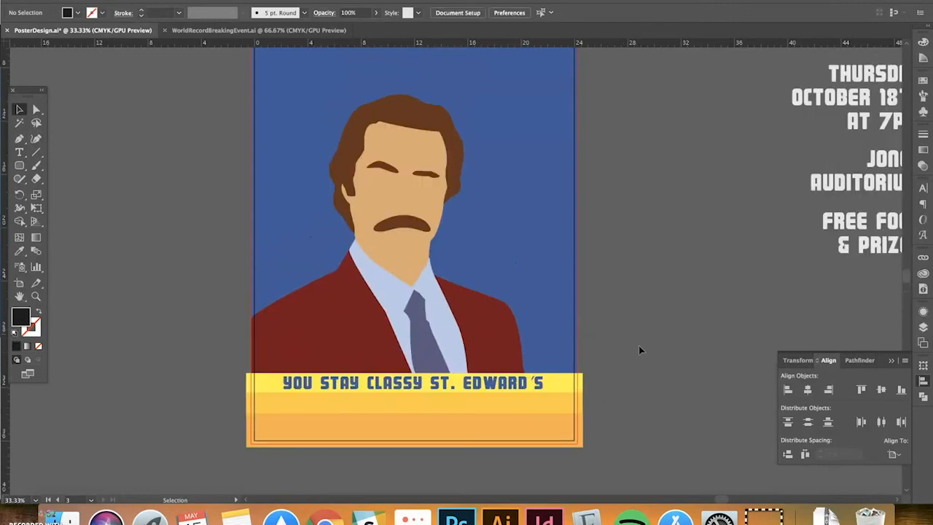
pyautogui.scroll(3, 628, 345)
pyautogui.scroll(-1, 629, 345)
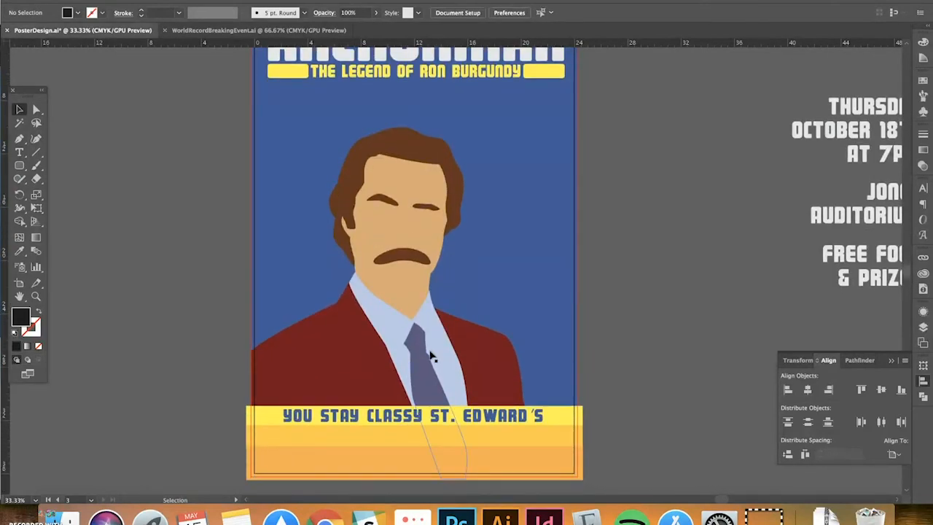
pyautogui.scroll(-8, 637, 358)
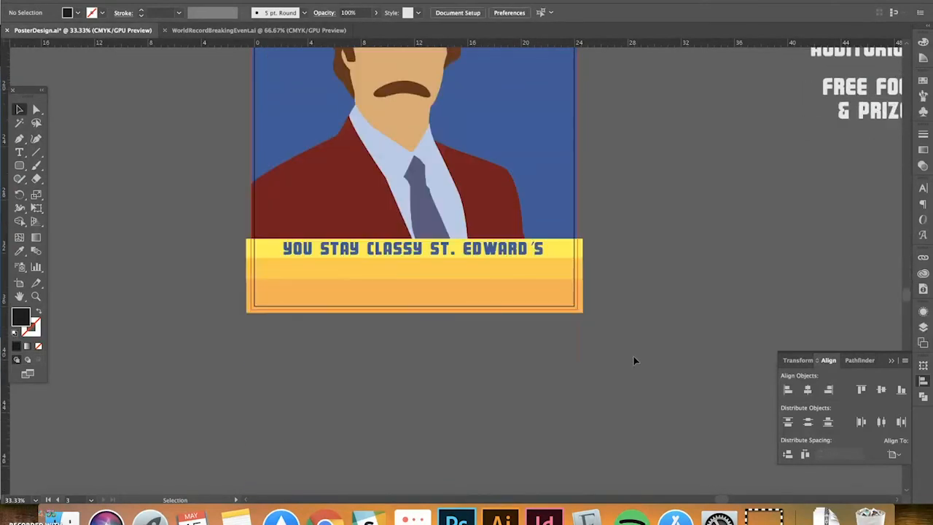
pyautogui.scroll(1, 631, 349)
pyautogui.scroll(5, 631, 349)
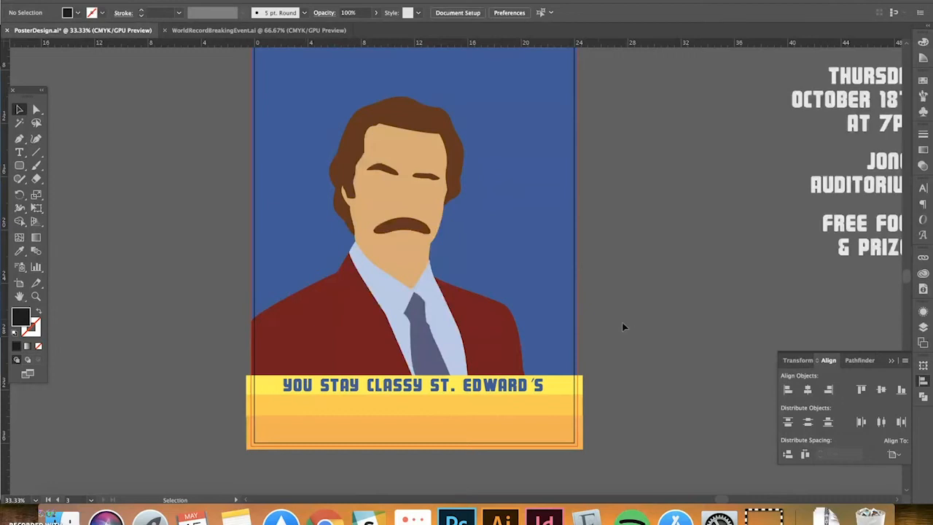
pyautogui.click(336, 384)
pyautogui.click(693, 363)
pyautogui.scroll(3, 640, 223)
pyautogui.hscroll(3, 639, 223)
pyautogui.scroll(6, 798, 151)
pyautogui.hscroll(11, 798, 151)
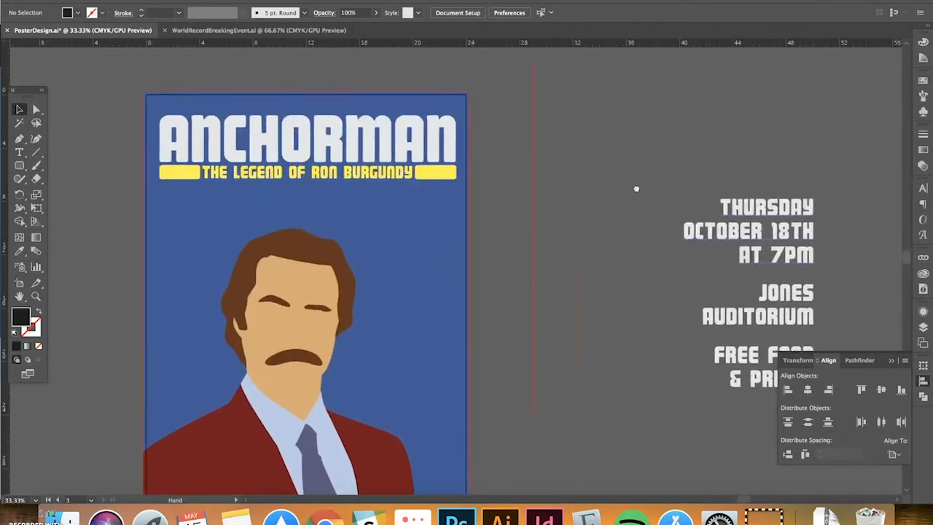
pyautogui.scroll(-4, 637, 187)
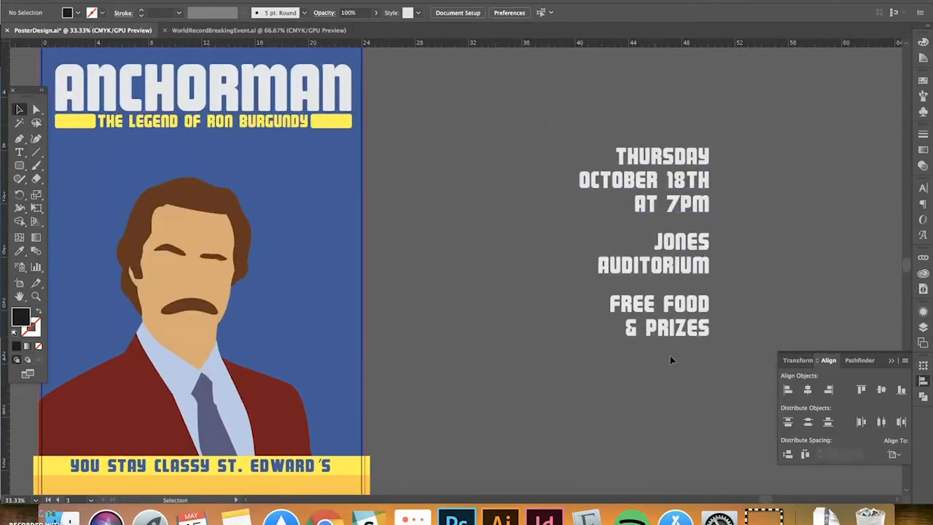
# Move the three event-detail text blocks onto the Anchorman poster
pyautogui.moveTo(669, 356); pyautogui.dragTo(621, 179)
pyautogui.hscroll(-2, 616, 267)
pyautogui.scroll(-1, 616, 267)
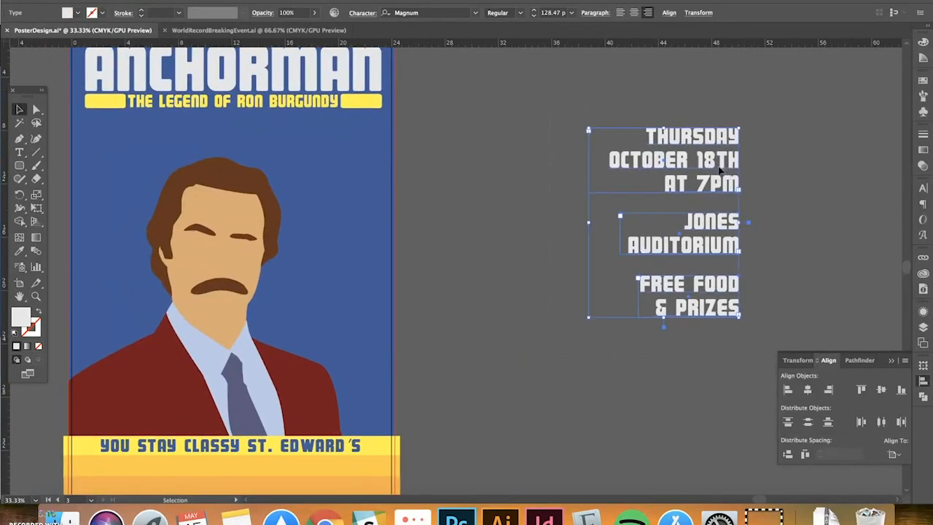
pyautogui.moveTo(720, 169); pyautogui.dragTo(363, 175)
pyautogui.scroll(8, 526, 209)
pyautogui.hscroll(-4, 527, 208)
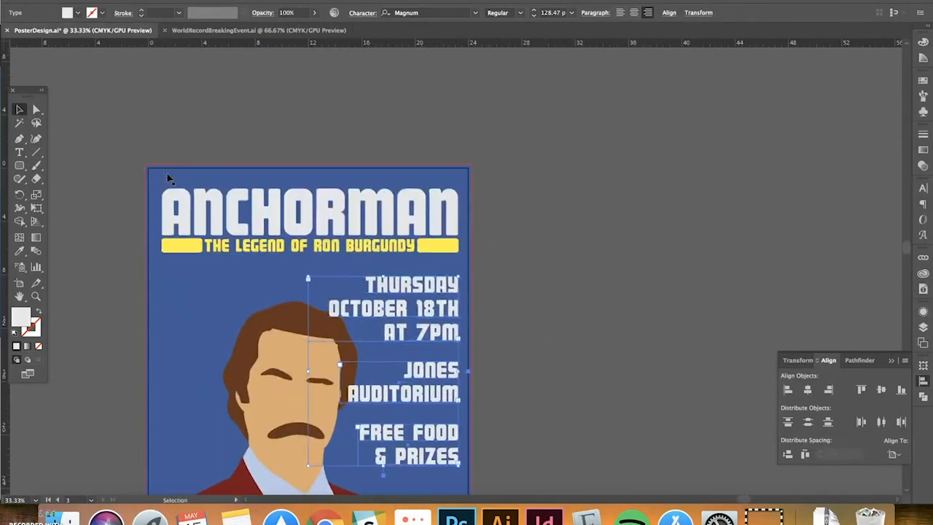
# Narrow the ANCHORMAN title group slightly with Free Transform and centre it horizontally
pyautogui.click(245, 250)
pyautogui.press('e')
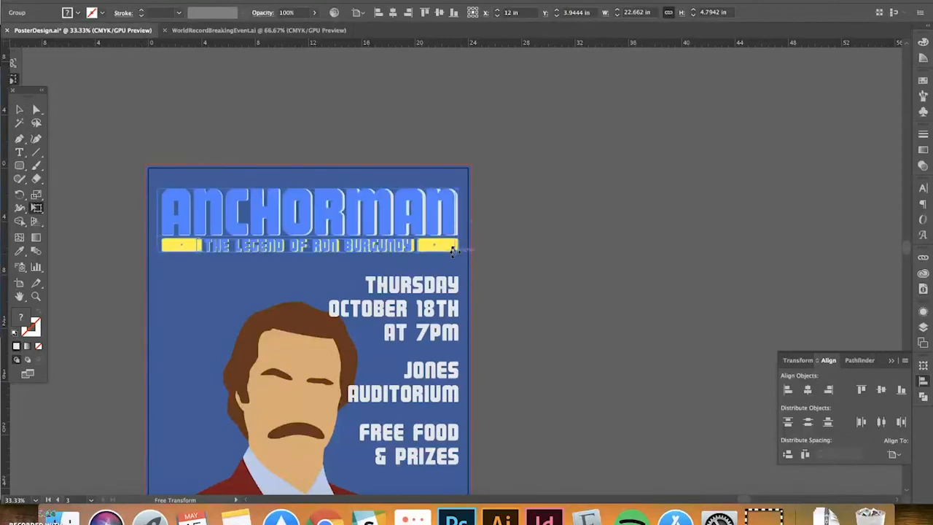
pyautogui.moveTo(453, 251); pyautogui.dragTo(451, 251)
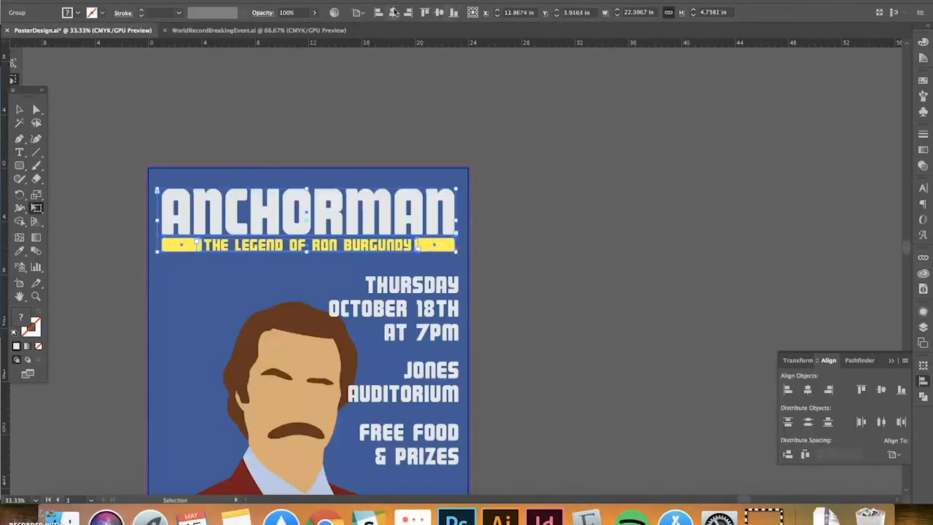
pyautogui.click(393, 12)
pyautogui.click(19, 110)
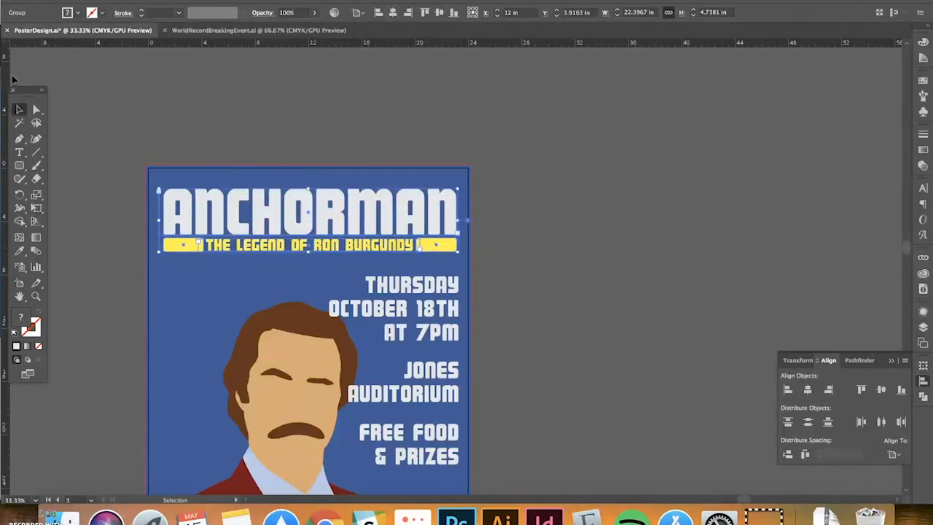
# Nudge the right-edge vertical guide two steps to the left
pyautogui.click(458, 253)
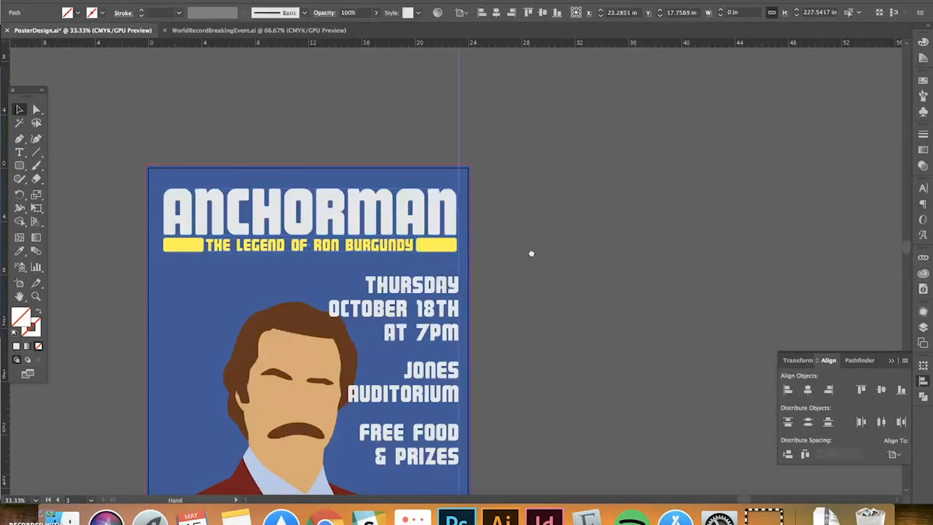
pyautogui.press('super+equal')
pyautogui.press('super+equal')
pyautogui.press('Left')
pyautogui.press('Left')
pyautogui.press('Left')
pyautogui.press('Left')
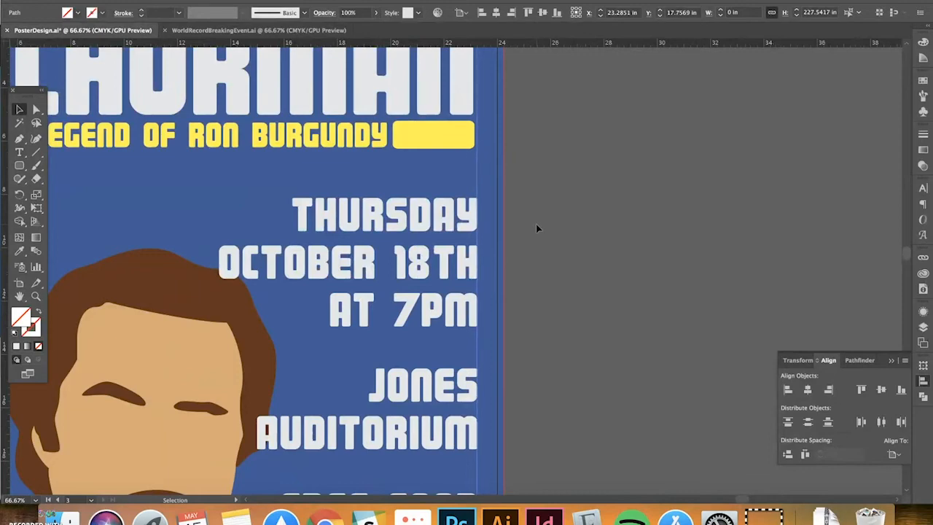
pyautogui.press('Left')
pyautogui.press('Left')
pyautogui.press('Left')
pyautogui.press('Left')
pyautogui.press('super+minus')
pyautogui.press('super+minus')
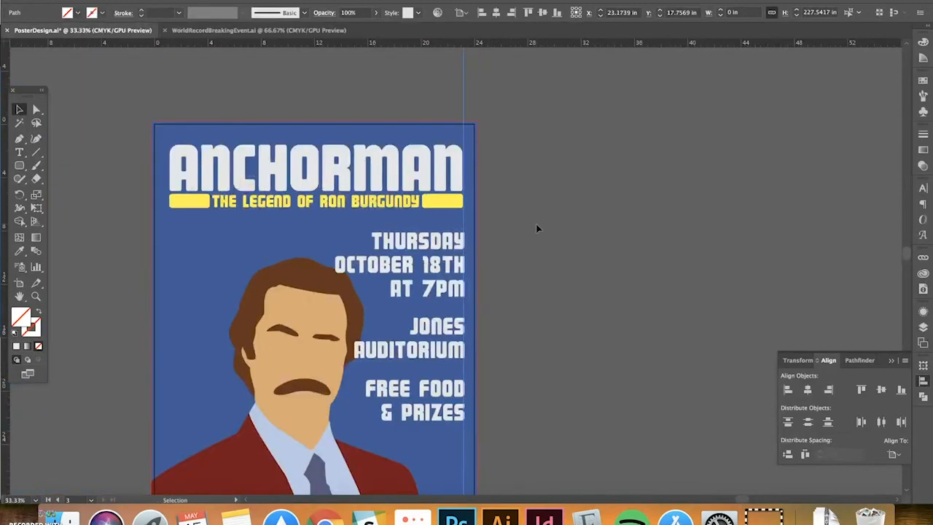
pyautogui.moveTo(490, 209); pyautogui.dragTo(567, 156)
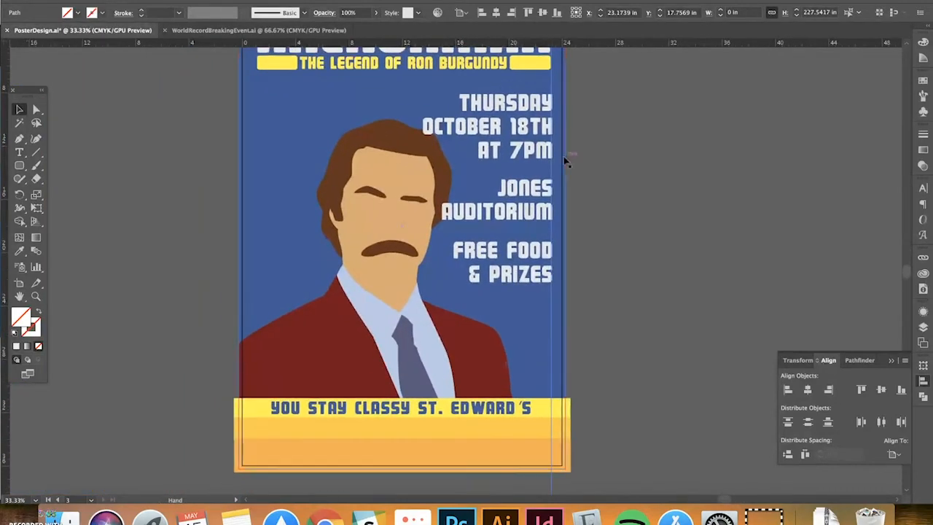
# Shift the Ron Burgundy figure to the left
pyautogui.click(537, 145)
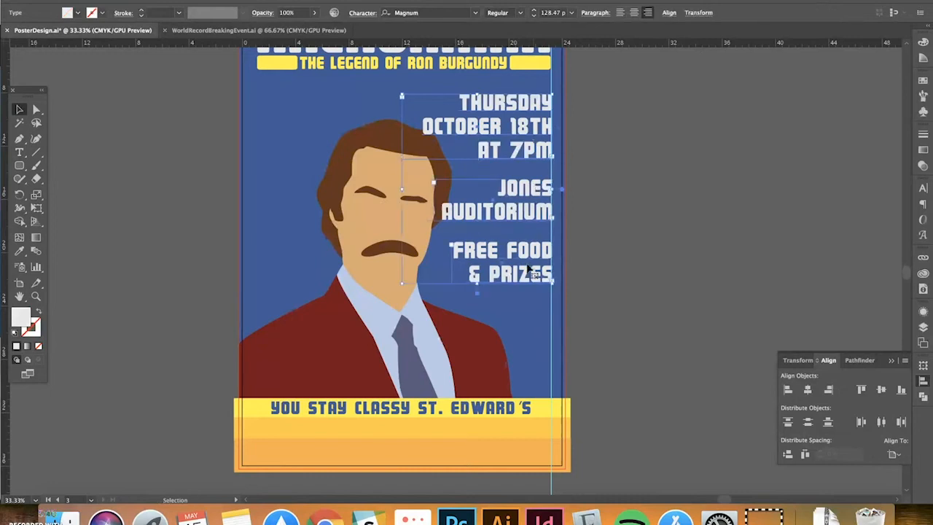
pyautogui.click(357, 372)
pyautogui.moveTo(367, 355); pyautogui.dragTo(337, 348)
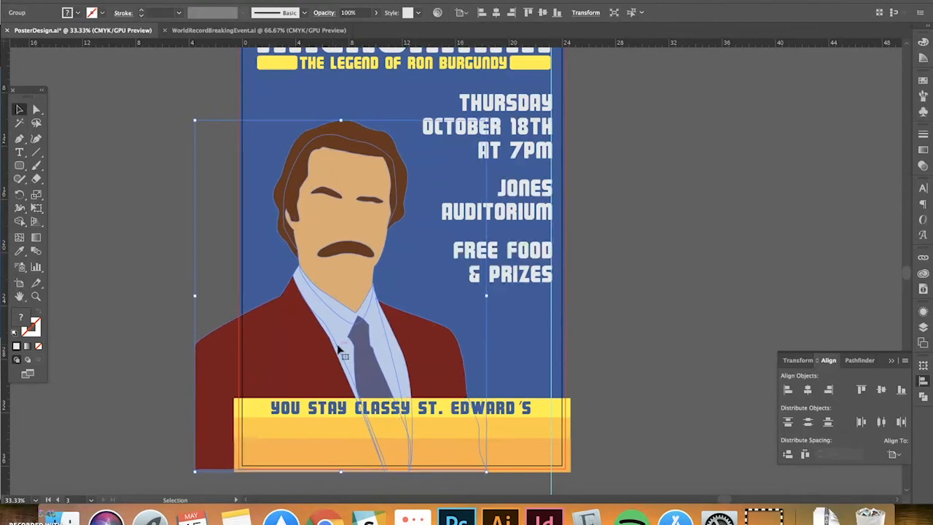
pyautogui.scroll(2, 438, 291)
pyautogui.click(652, 246)
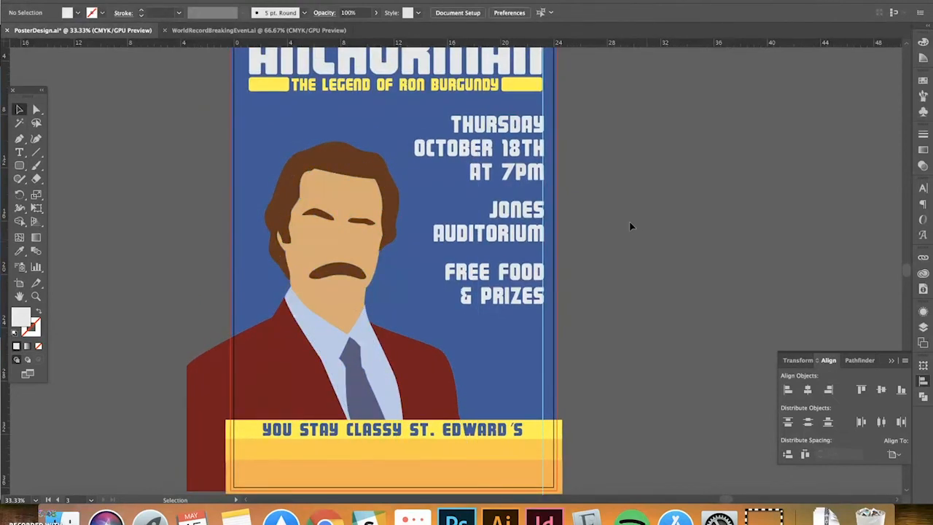
# Lower the THURSDAY, JONES AUDITORIUM and FREE FOOD & PRIZES text blocks together
pyautogui.click(494, 121)
pyautogui.keyDown('shift'); pyautogui.click(526, 232); pyautogui.keyUp('shift')
pyautogui.keyDown('shift'); pyautogui.click(516, 294); pyautogui.keyUp('shift')
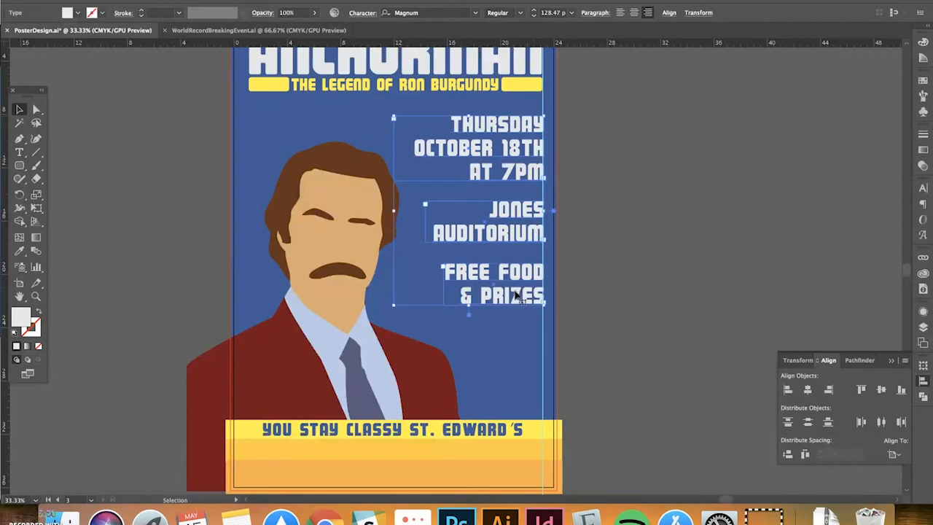
pyautogui.moveTo(515, 294); pyautogui.dragTo(515, 315)
pyautogui.click(631, 329)
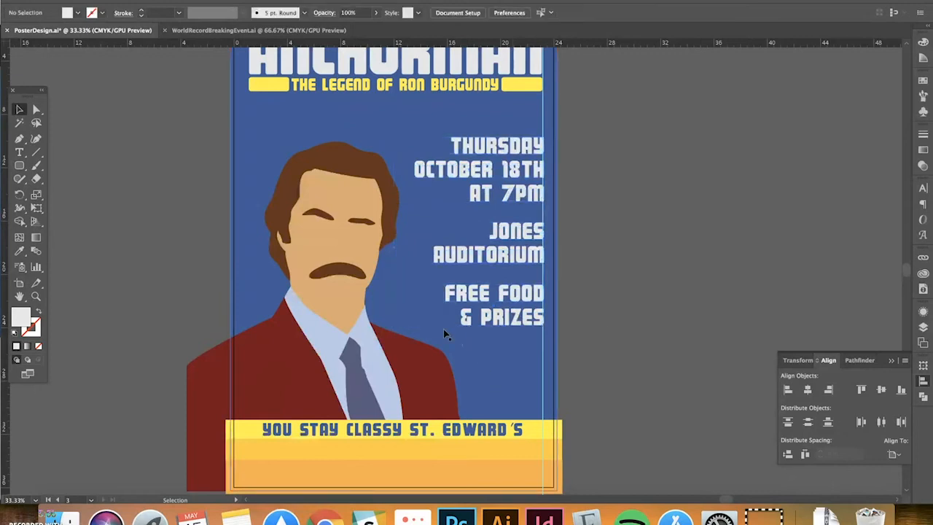
# Move the You Stay Classy banner down slightly, then recentre the whole poster in view
pyautogui.click(356, 164)
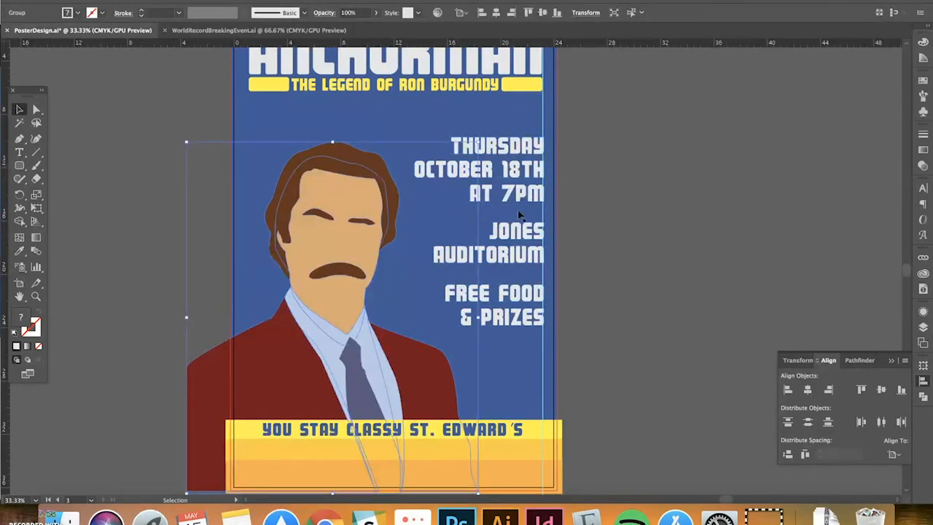
pyautogui.click(686, 254)
pyautogui.scroll(-3, 642, 309)
pyautogui.moveTo(552, 389); pyautogui.dragTo(550, 409)
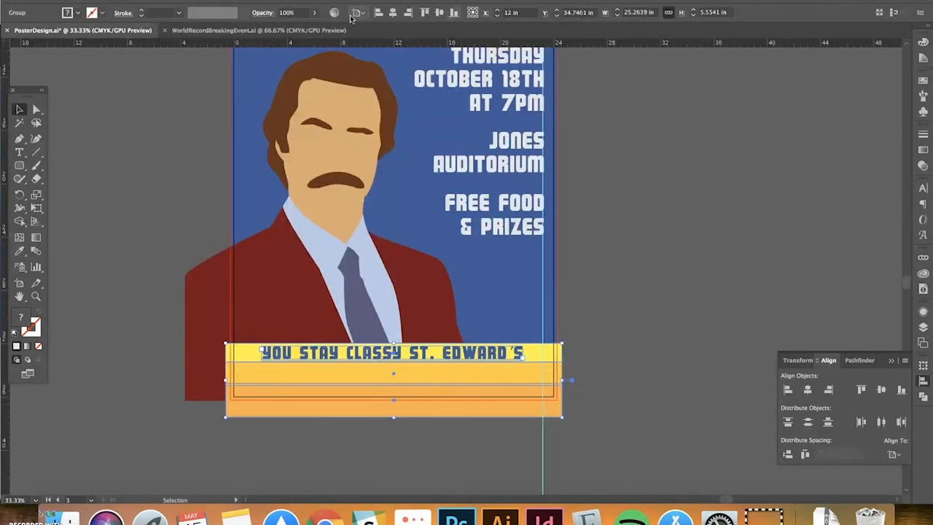
pyautogui.scroll(3, 699, 284)
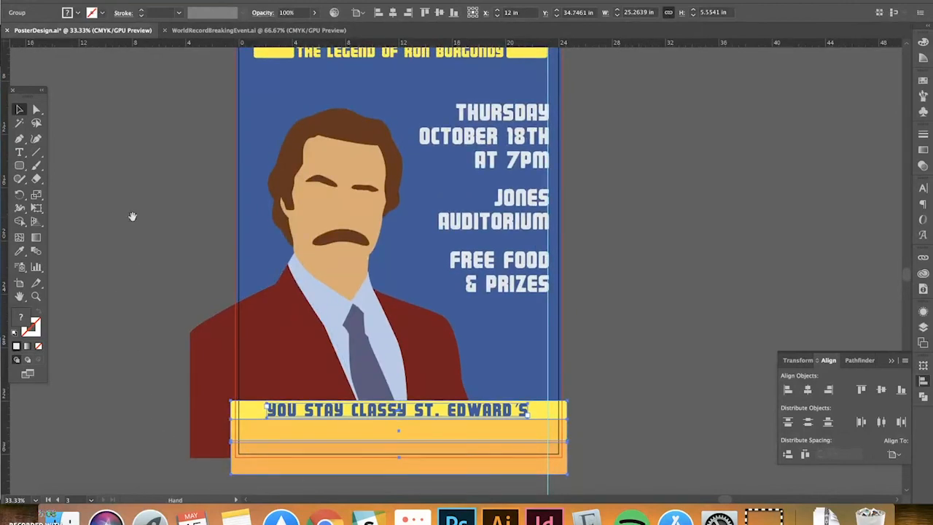
pyautogui.scroll(4, 641, 157)
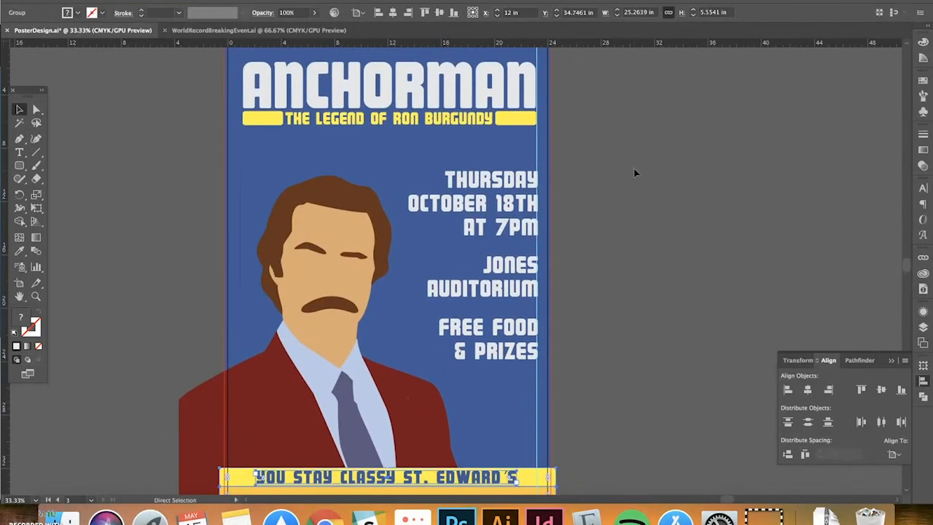
pyautogui.press('super+minus')
pyautogui.press('space')
pyautogui.moveTo(635, 173); pyautogui.dragTo(588, 241)
pyautogui.moveTo(589, 199); pyautogui.dragTo(569, 268)
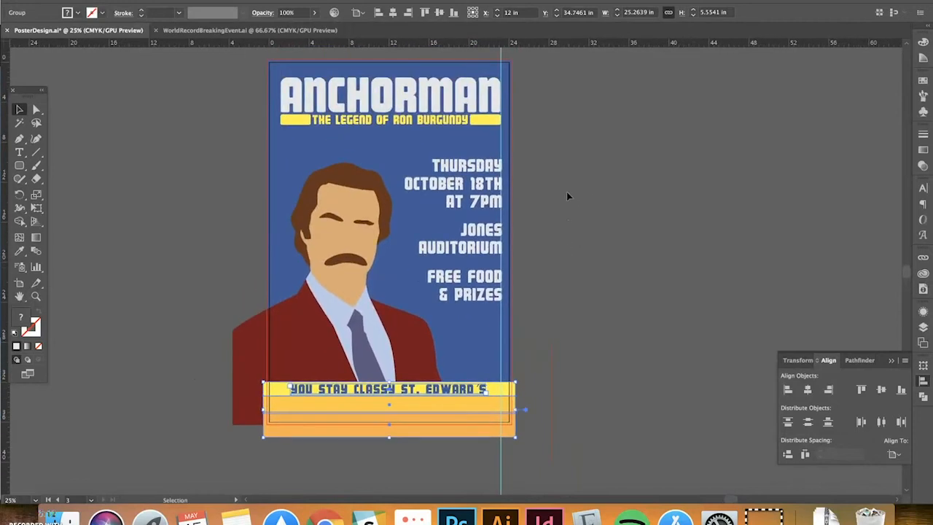
pyautogui.click(567, 191)
pyautogui.press('space')
pyautogui.moveTo(563, 182); pyautogui.dragTo(560, 222)
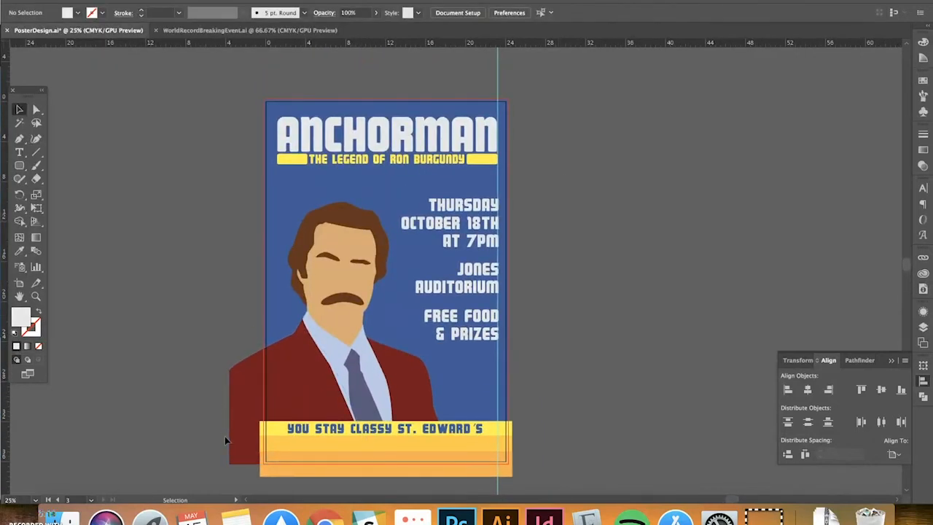
pyautogui.press('space')
pyautogui.moveTo(580, 191); pyautogui.dragTo(610, 185)
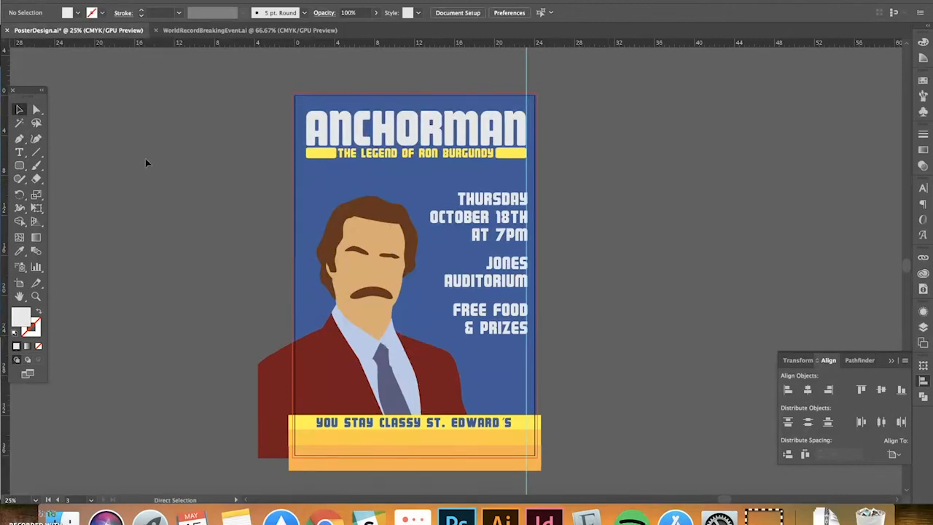
# Zoom out and pan across the artboards to review the Anchorman poster
pyautogui.press('super+minus')
pyautogui.press('space')
pyautogui.moveTo(260, 136); pyautogui.dragTo(404, 110)
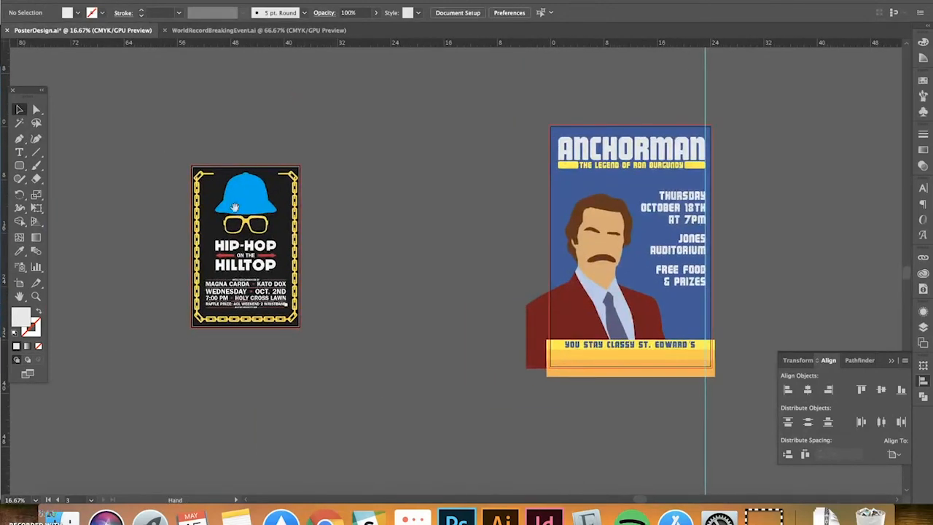
pyautogui.hscroll(-10, 335, 185)
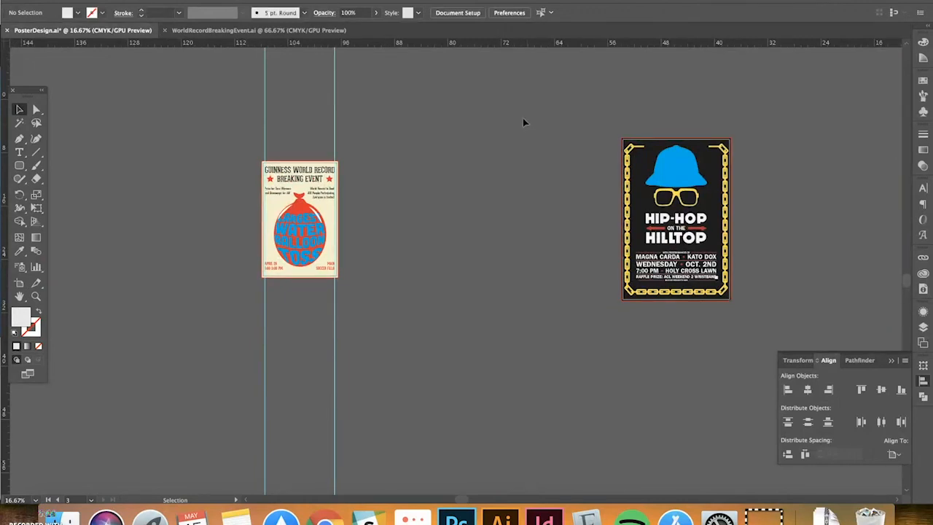
pyautogui.hscroll(3, 523, 122)
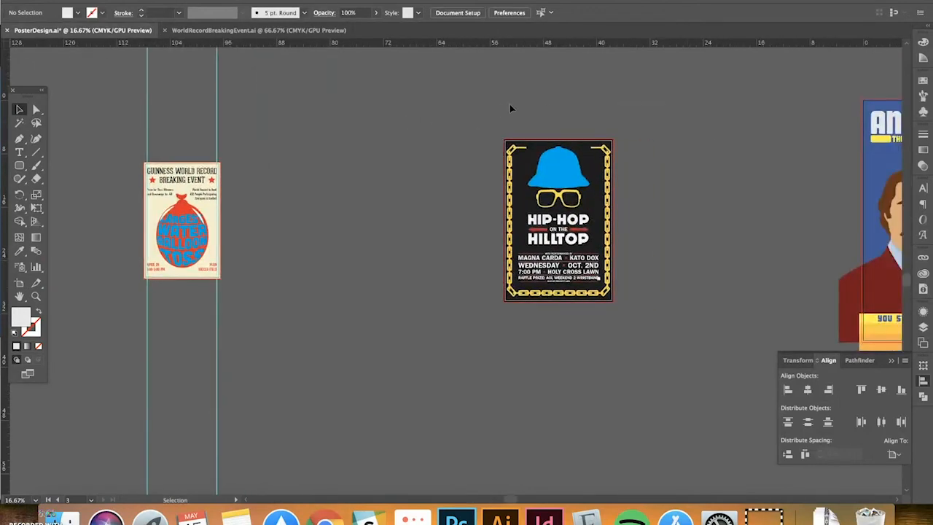
pyautogui.hscroll(4, 510, 109)
pyautogui.moveTo(503, 99); pyautogui.dragTo(289, 109)
pyautogui.moveTo(716, 111); pyautogui.dragTo(603, 123)
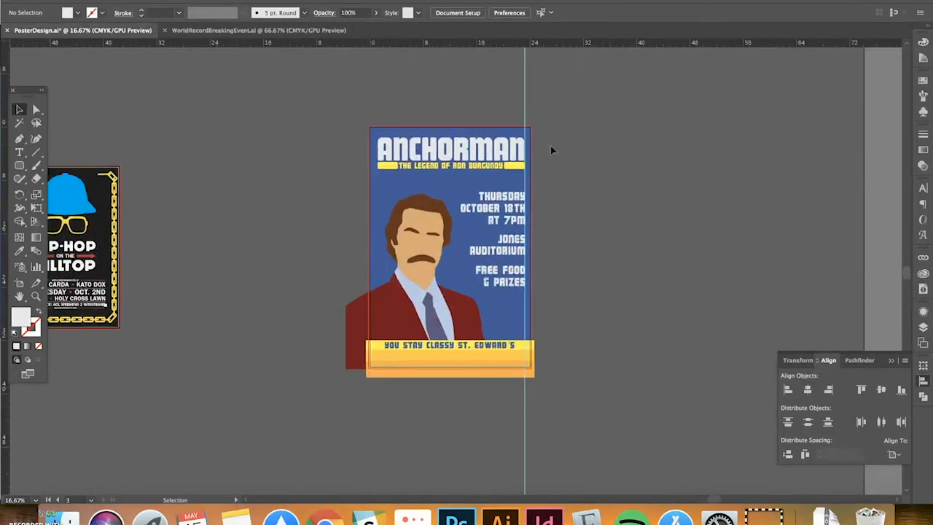
# Pan over to the Hip-Hop on the Hilltop poster, ending on the Guinness World Record poster
pyautogui.press('super+equal')
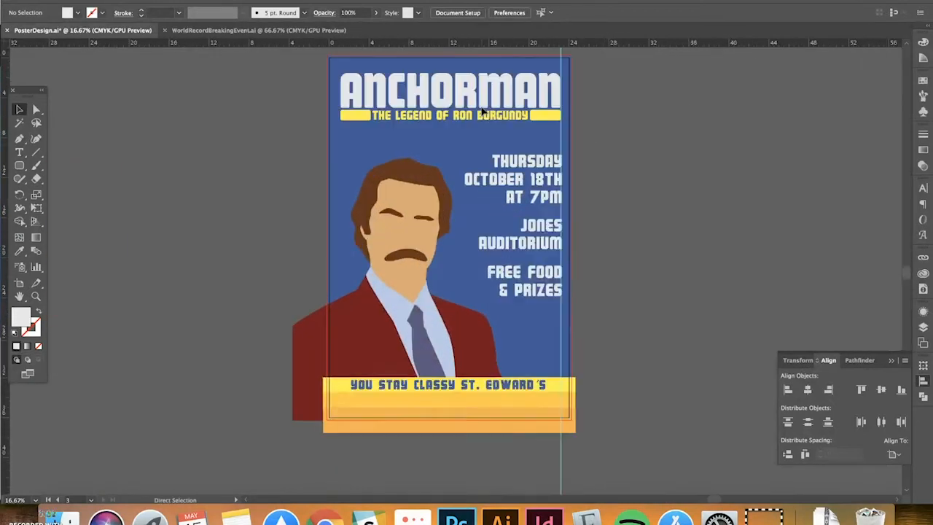
pyautogui.hscroll(-2, 199, 109)
pyautogui.moveTo(173, 121); pyautogui.dragTo(340, 121)
pyautogui.moveTo(191, 134); pyautogui.dragTo(560, 141)
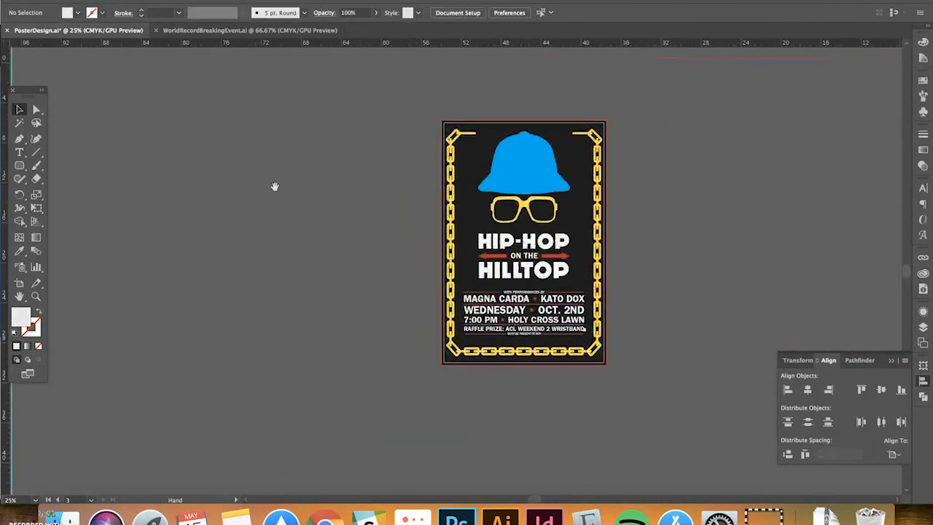
pyautogui.moveTo(200, 187); pyautogui.dragTo(693, 191)
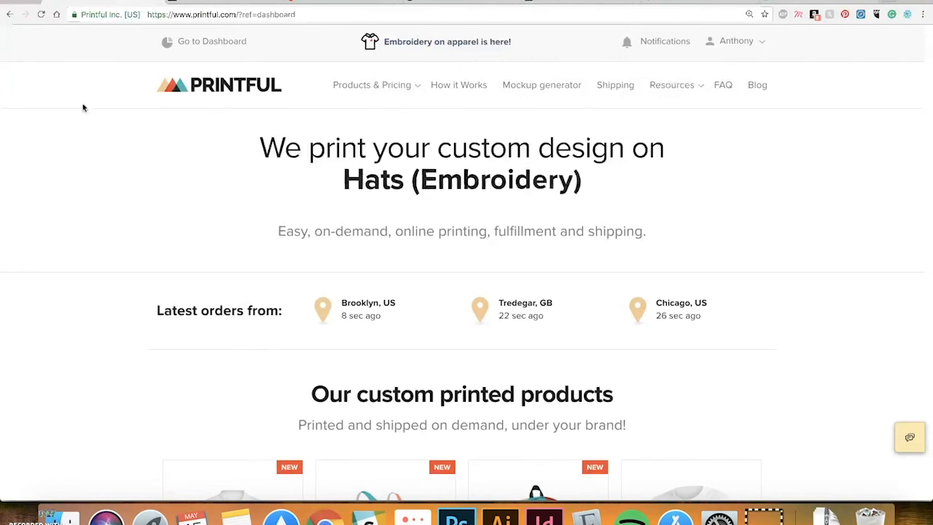
# Browse the Printful homepage and open the Posters & canvas prints catalogue
pyautogui.scroll(-2, 87, 102)
pyautogui.scroll(1, 94, 98)
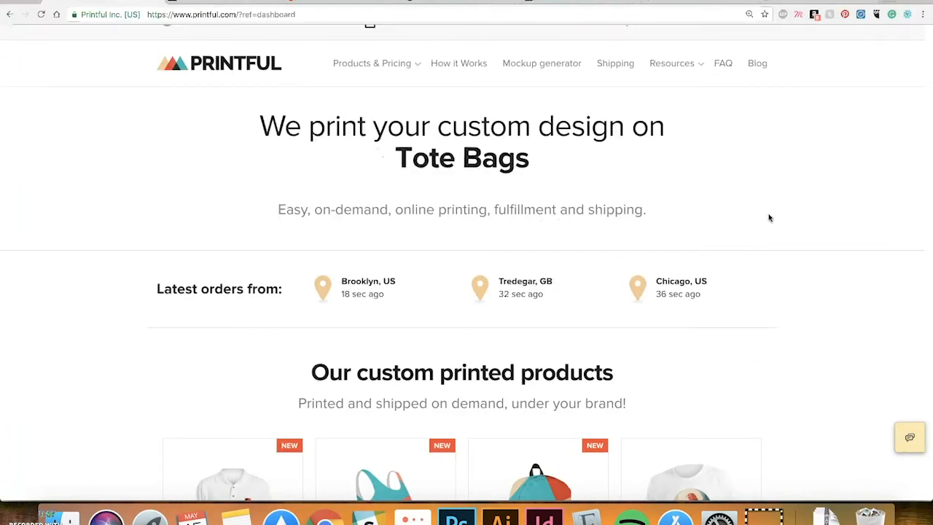
pyautogui.scroll(-5, 815, 243)
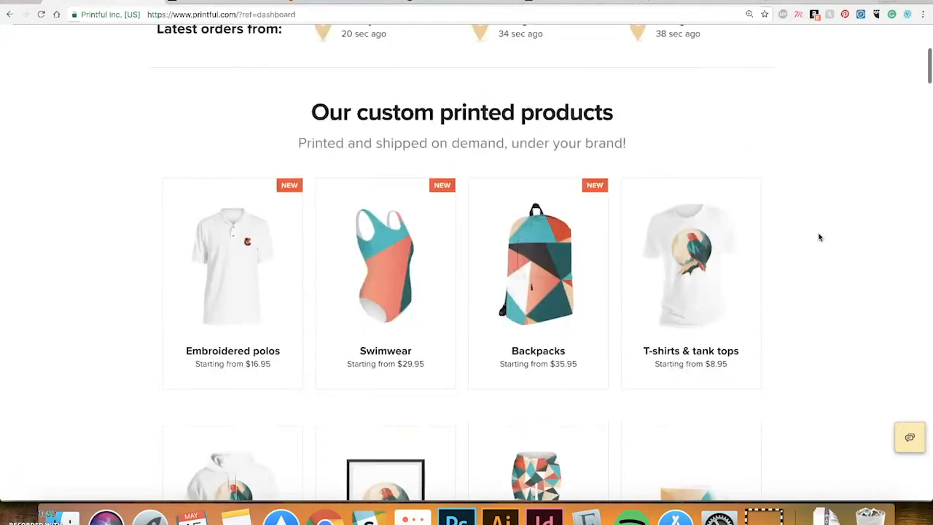
pyautogui.scroll(-2, 819, 237)
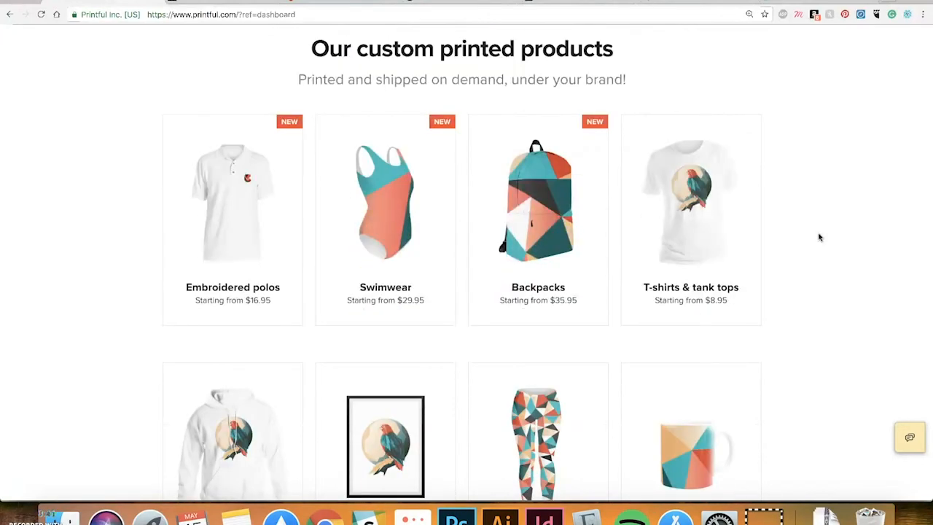
pyautogui.scroll(-6, 818, 237)
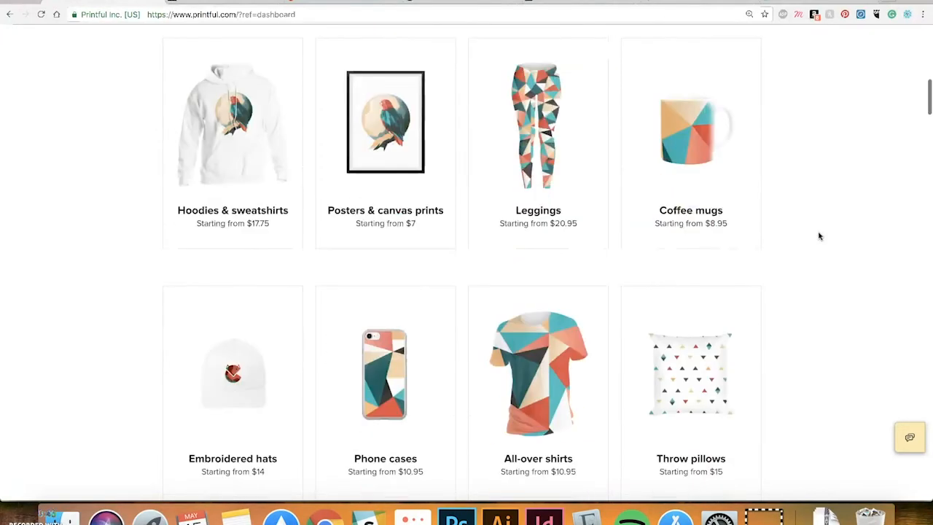
pyautogui.scroll(-20, 818, 235)
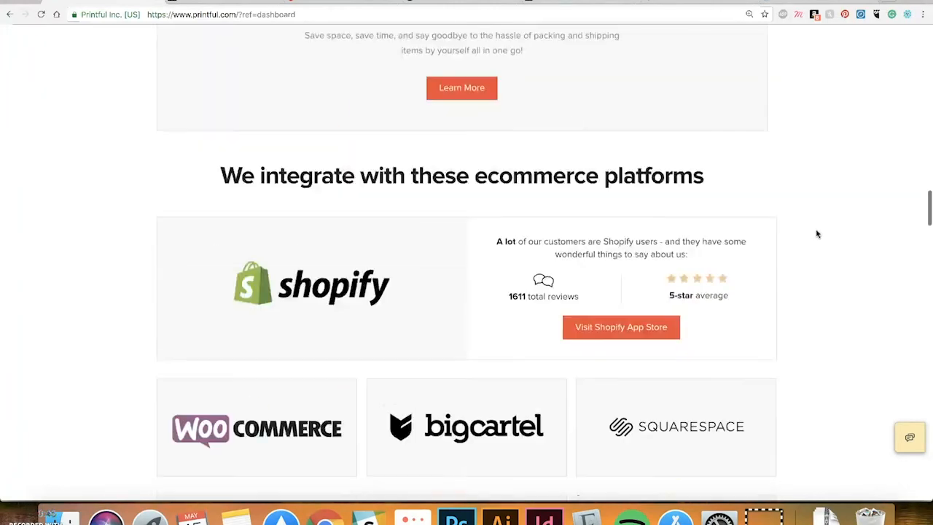
pyautogui.scroll(-3, 817, 234)
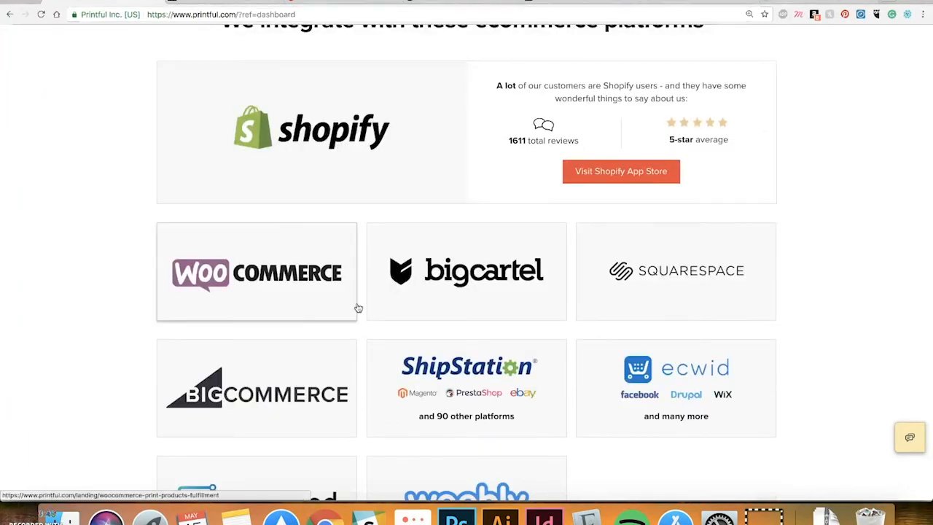
pyautogui.scroll(-7, 251, 383)
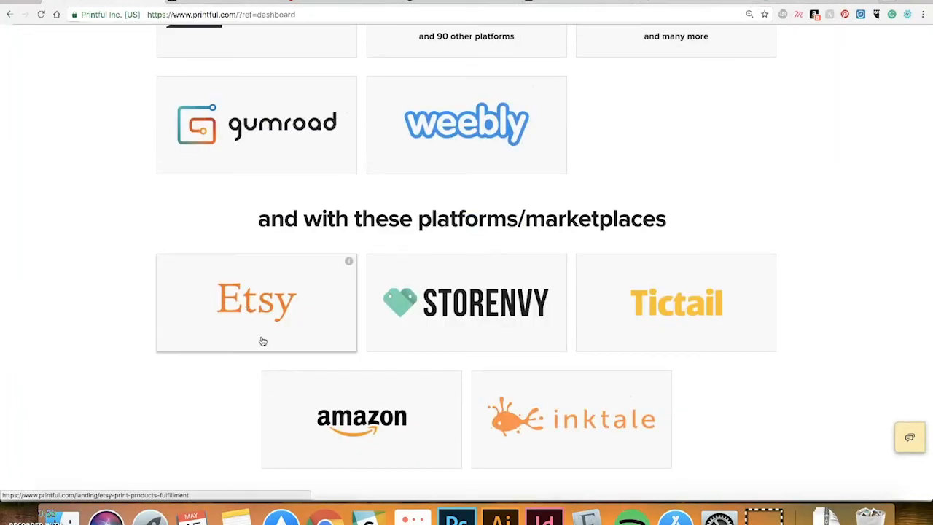
pyautogui.scroll(15, 914, 289)
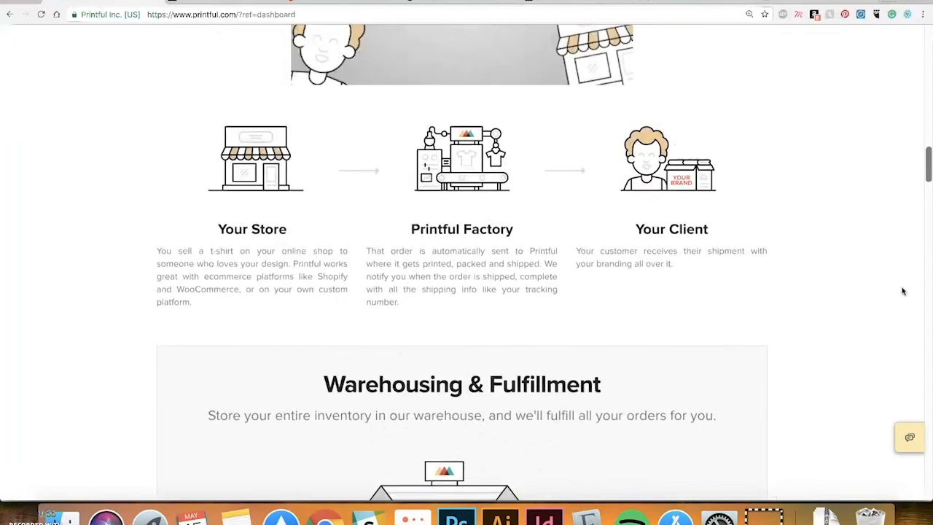
pyautogui.scroll(15, 902, 291)
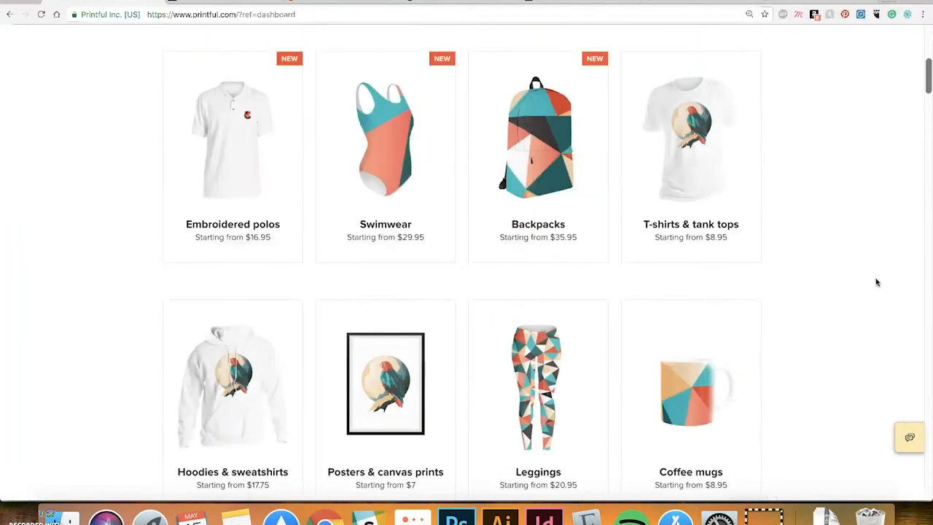
pyautogui.click(385, 383)
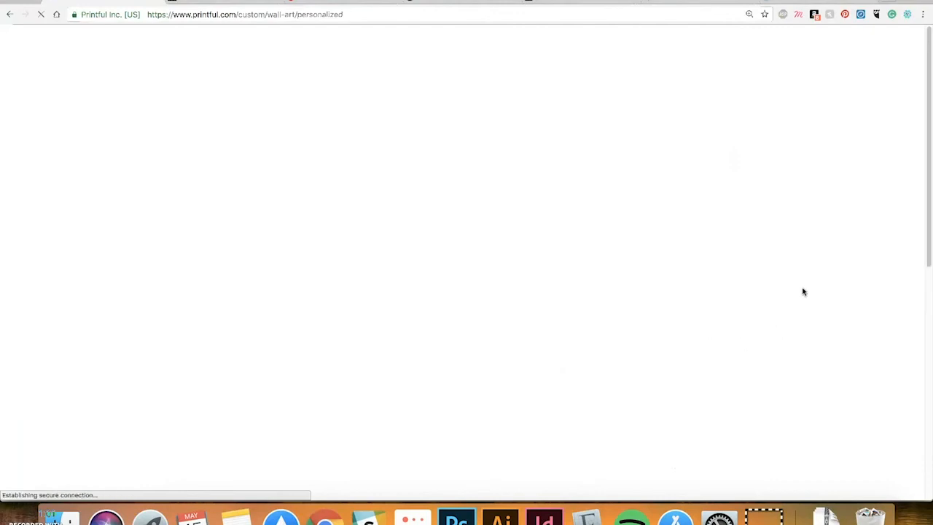
# Scroll the Custom wall art page and show its Retail prices tab
pyautogui.scroll(-2, 775, 275)
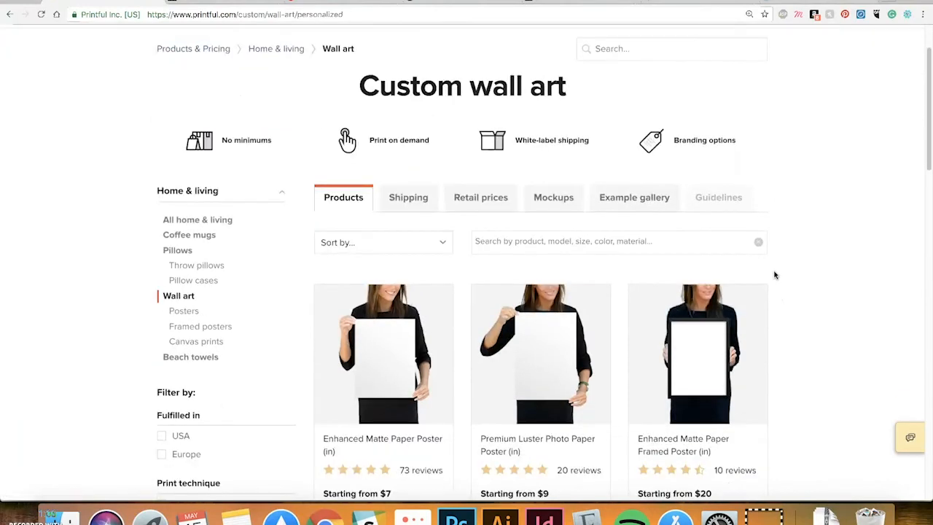
pyautogui.scroll(-4, 774, 274)
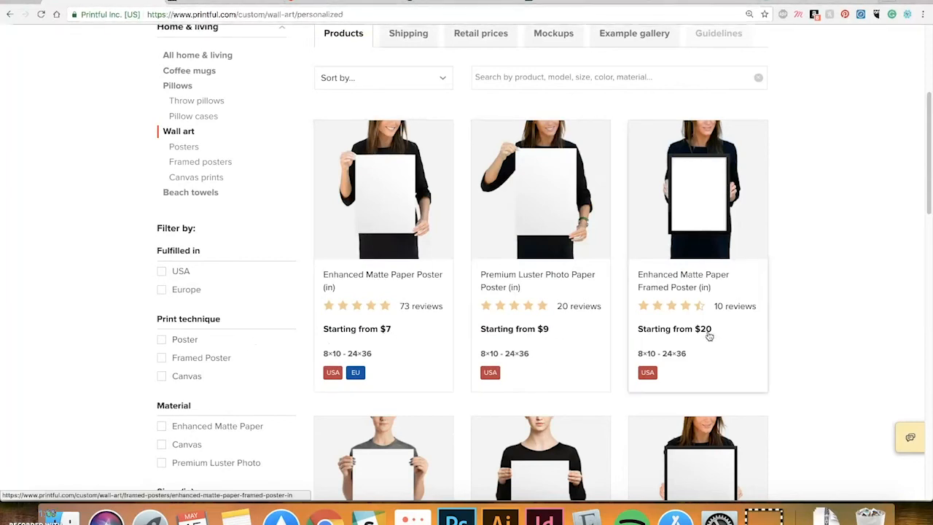
pyautogui.scroll(-2, 766, 328)
pyautogui.scroll(-5, 768, 329)
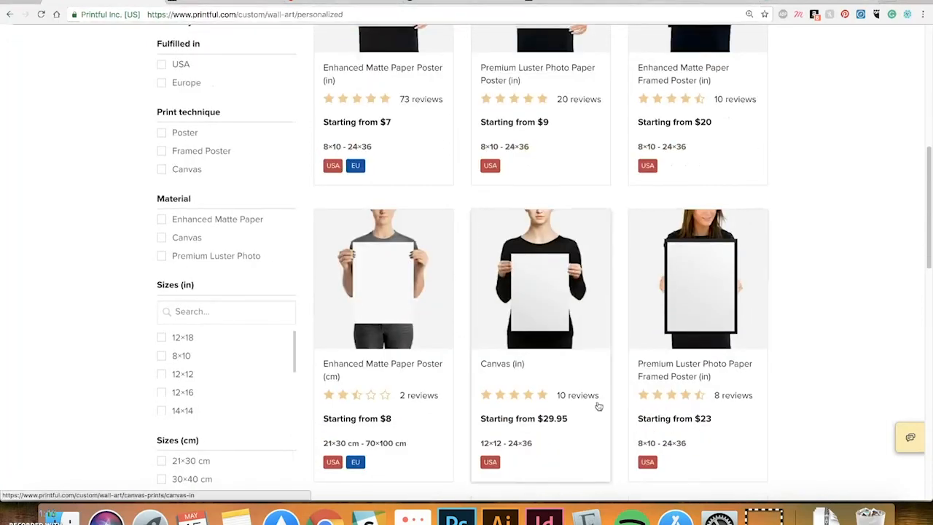
pyautogui.scroll(-2, 729, 299)
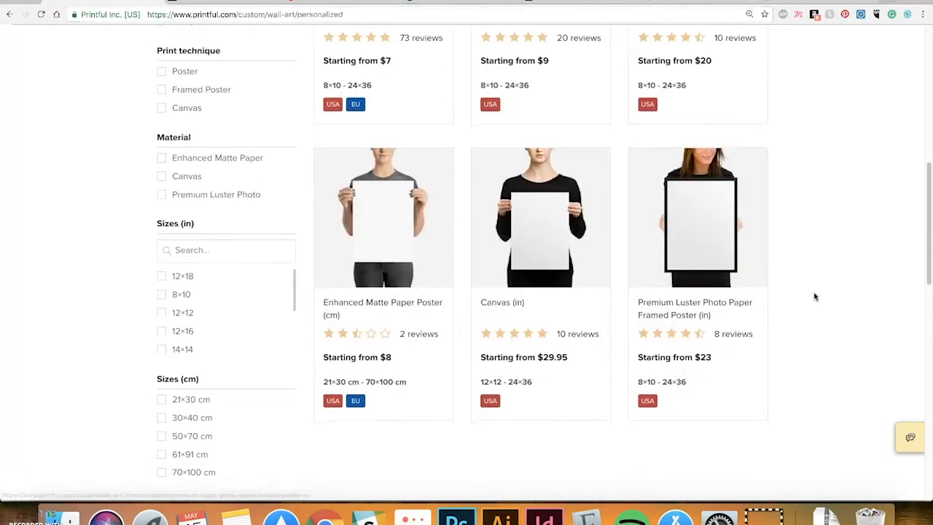
pyautogui.scroll(-3, 814, 296)
pyautogui.scroll(3, 815, 299)
pyautogui.scroll(10, 815, 299)
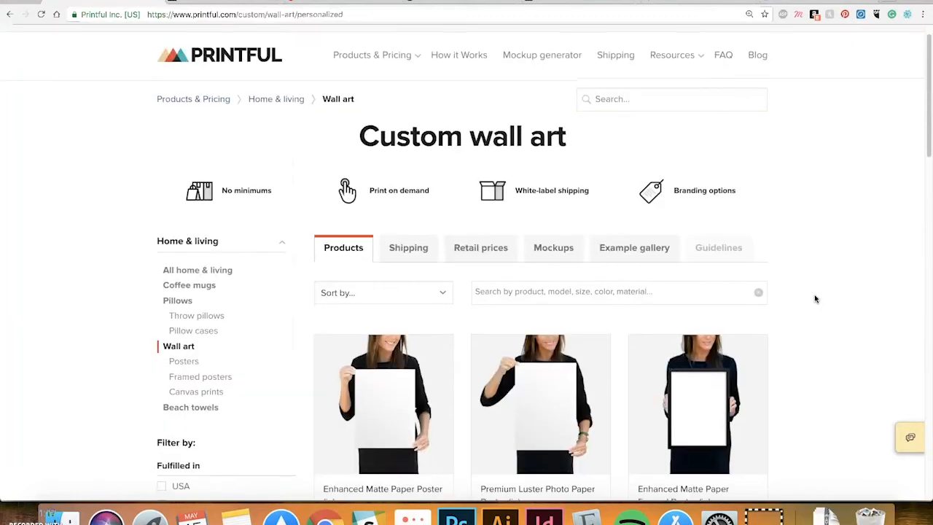
pyautogui.scroll(-2, 814, 298)
pyautogui.click(485, 179)
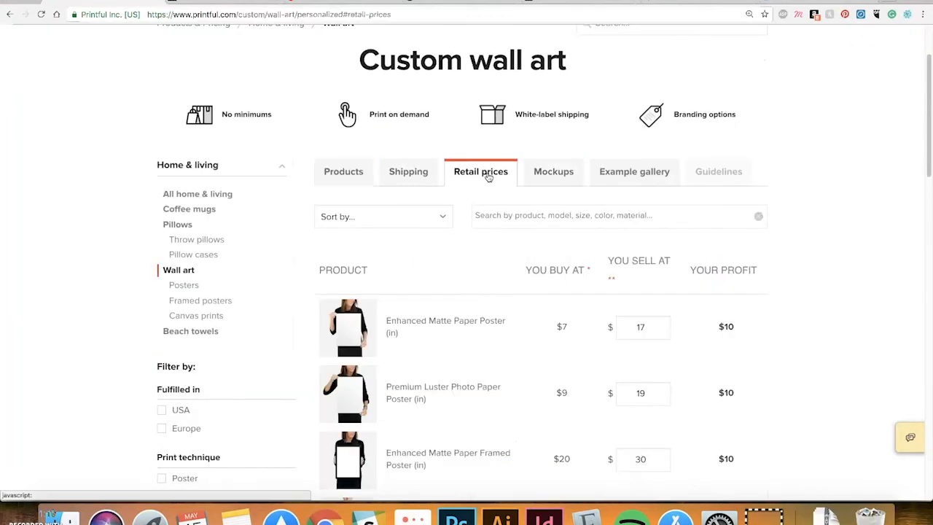
# Scroll the wall art buy, sell and profit table, then show the Mockups section
pyautogui.scroll(-3, 483, 195)
pyautogui.scroll(-2, 481, 200)
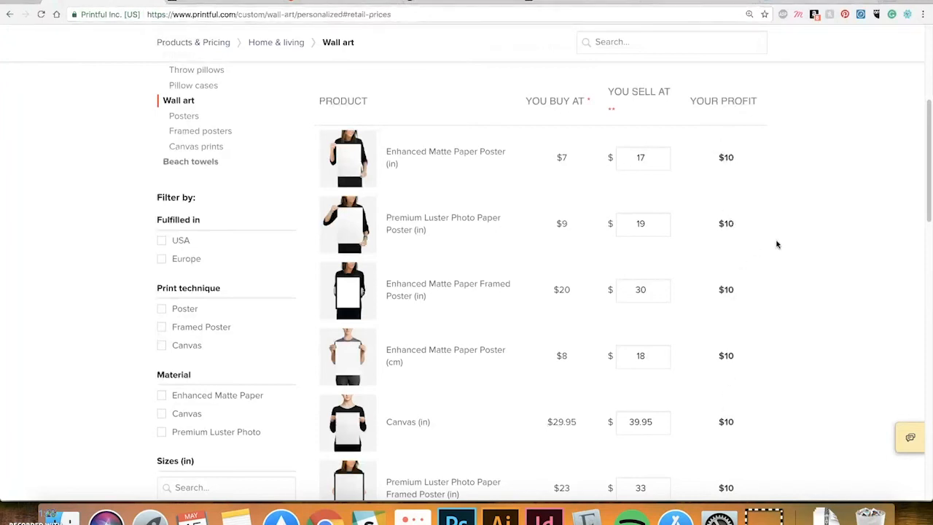
pyautogui.scroll(3, 847, 264)
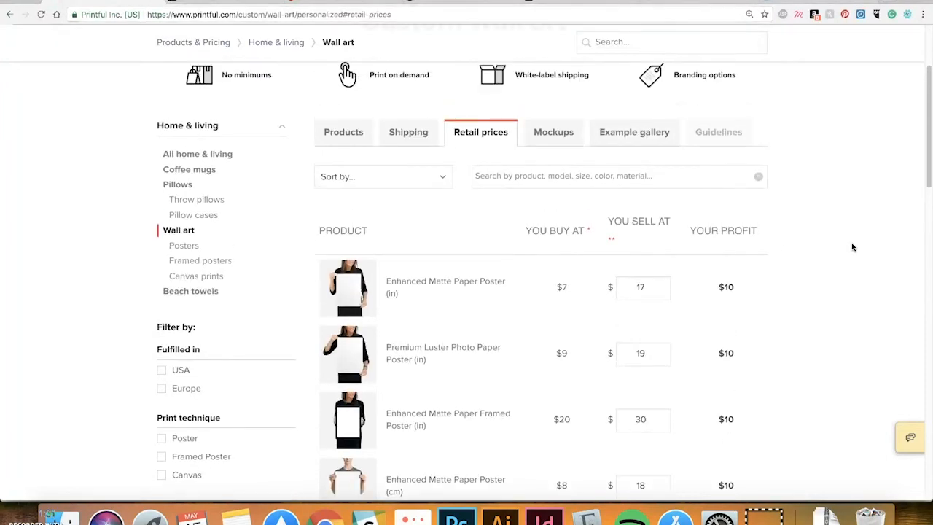
pyautogui.scroll(3, 852, 247)
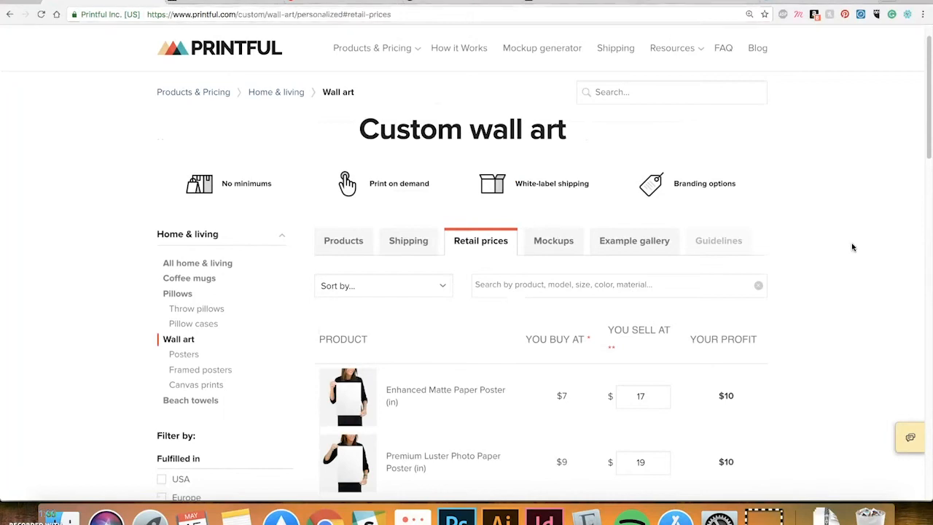
pyautogui.scroll(-2, 852, 247)
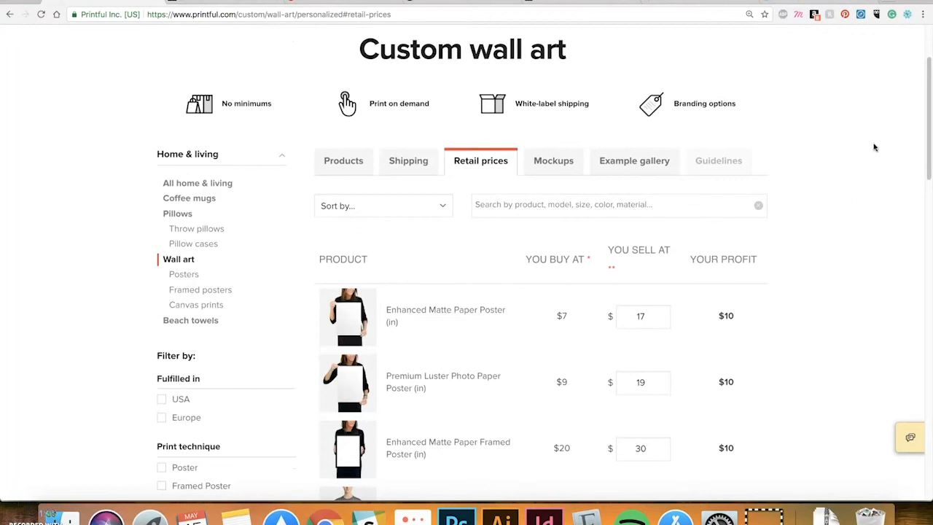
pyautogui.click(553, 161)
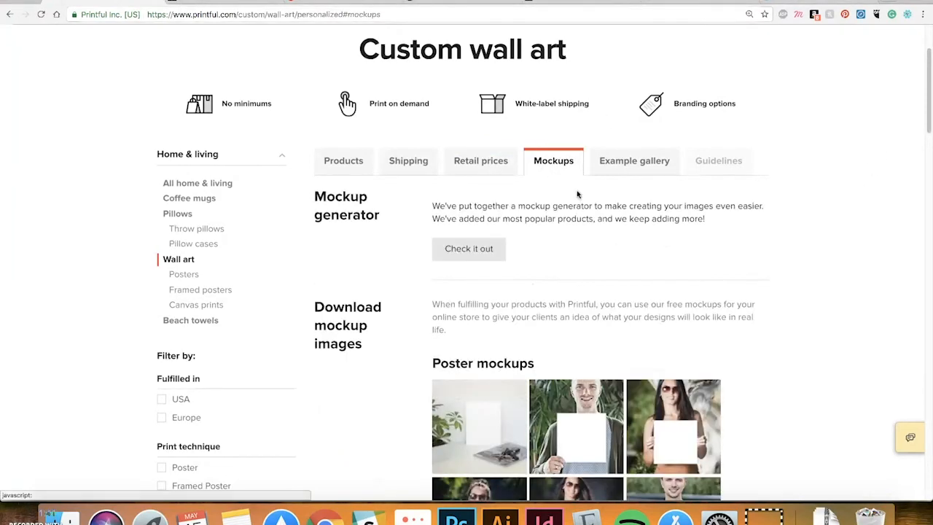
# Scroll through the poster, framed poster and canvas mockup sets, then switch to the TeePublic posters tab
pyautogui.scroll(-5, 848, 224)
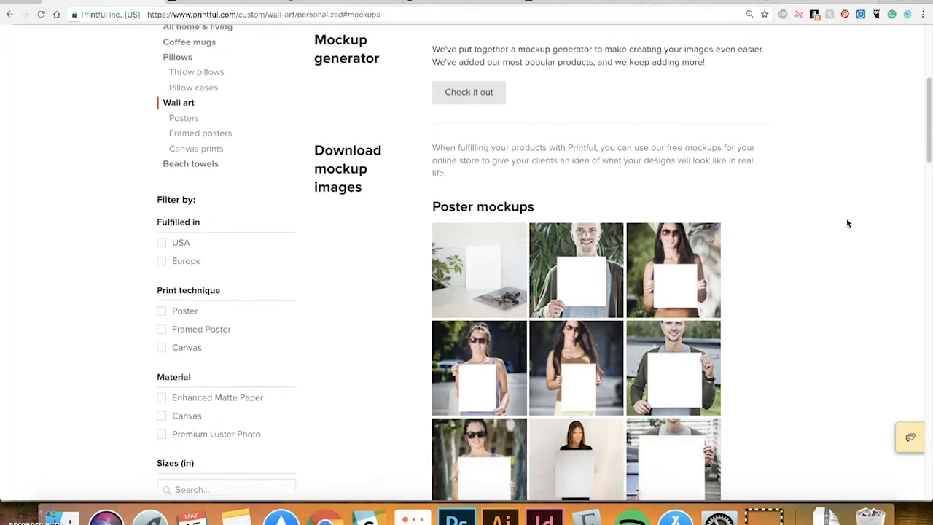
pyautogui.scroll(-2, 796, 208)
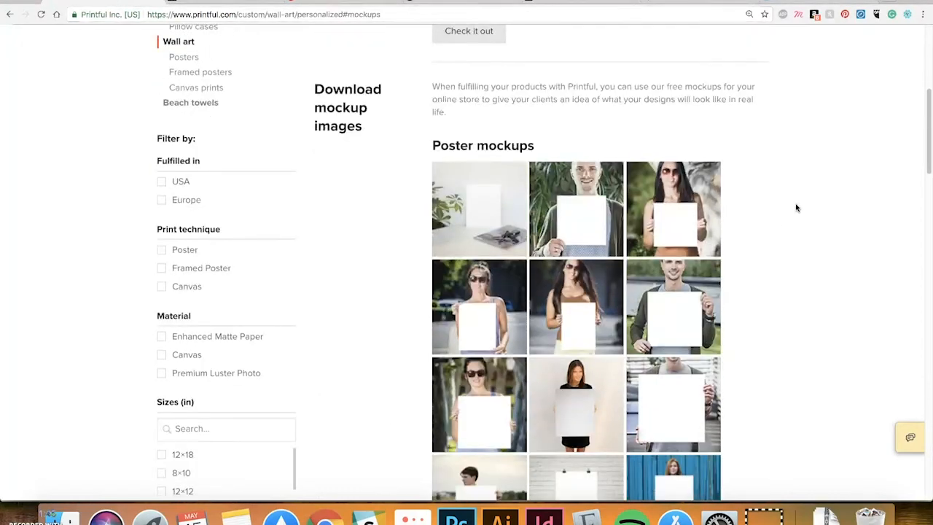
pyautogui.scroll(-2, 796, 207)
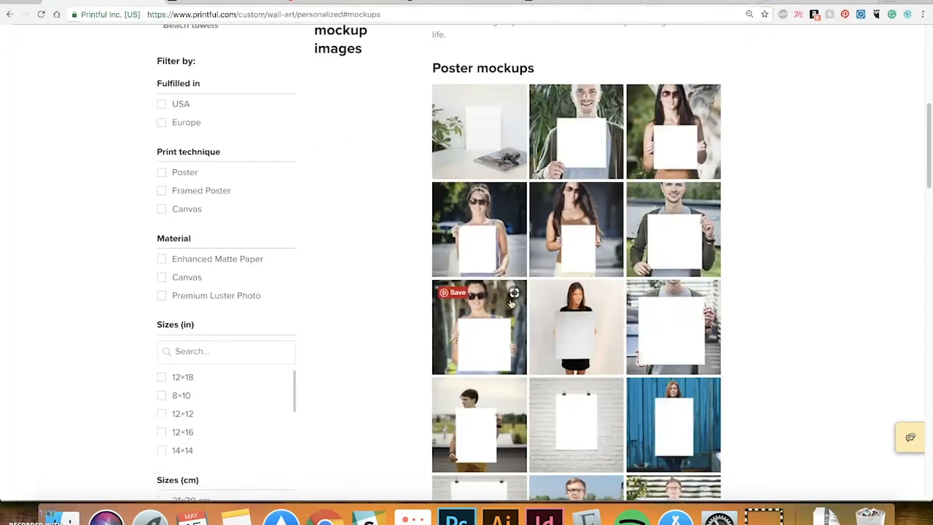
pyautogui.scroll(-3, 619, 306)
pyautogui.scroll(-2, 820, 292)
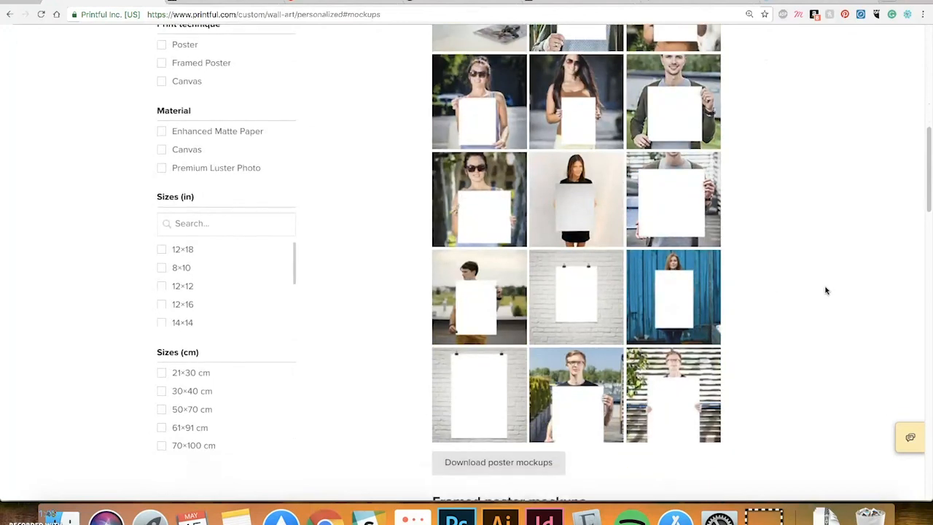
pyautogui.scroll(-2, 825, 289)
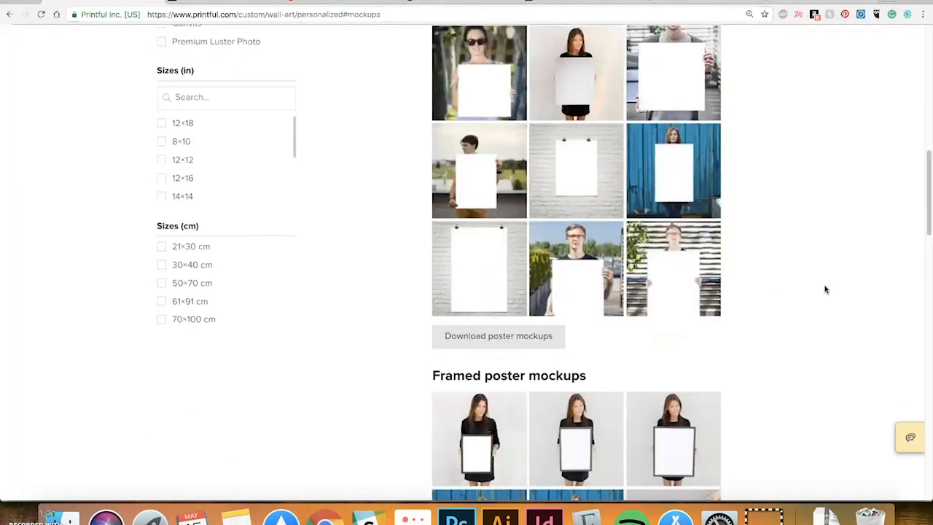
pyautogui.scroll(-3, 825, 288)
pyautogui.scroll(-4, 825, 288)
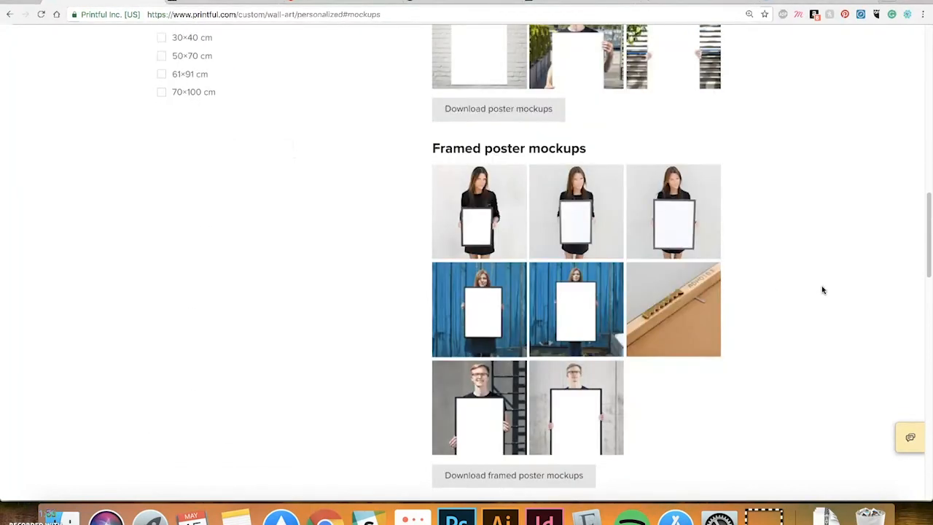
pyautogui.scroll(-4, 819, 292)
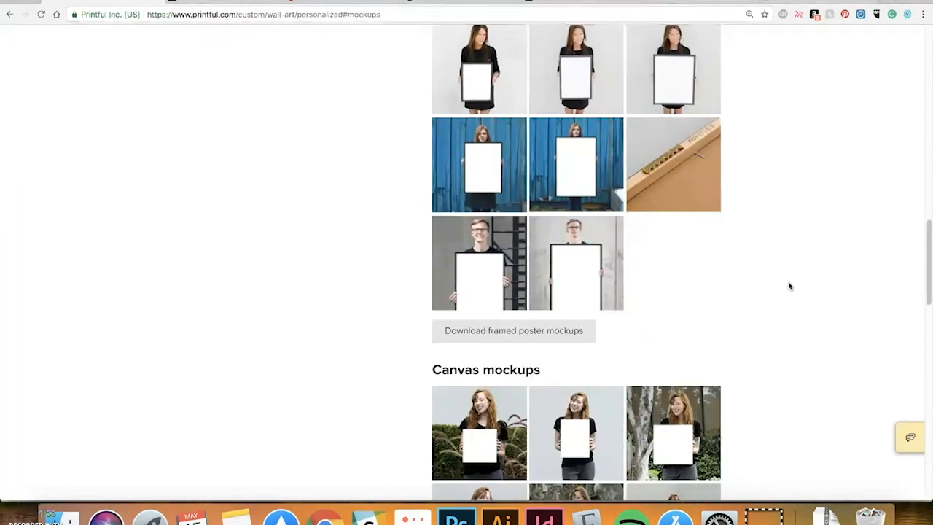
pyautogui.scroll(-5, 788, 284)
pyautogui.scroll(-10, 787, 282)
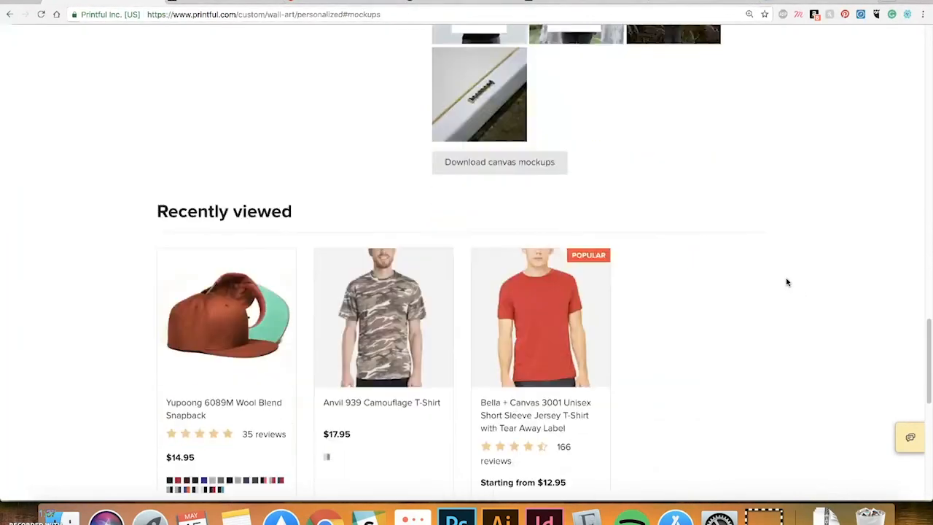
pyautogui.scroll(-6, 787, 282)
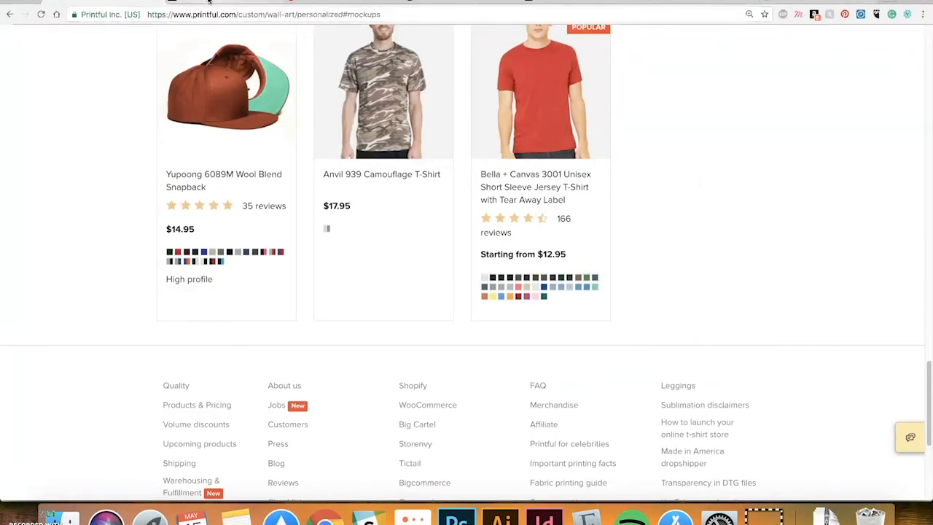
pyautogui.click(209, 1)
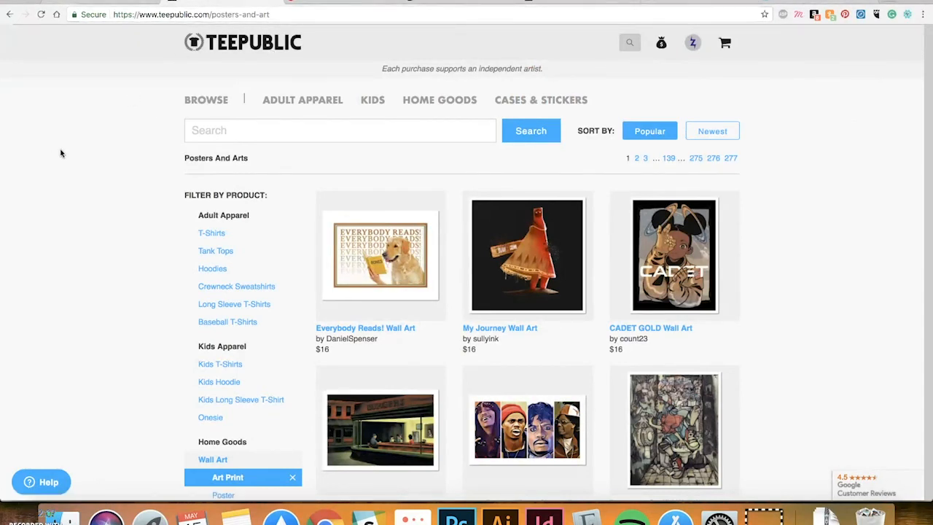
# Scroll through TeePublic's $16 wall art print listings down to the pagination and footer
pyautogui.scroll(-2, 61, 154)
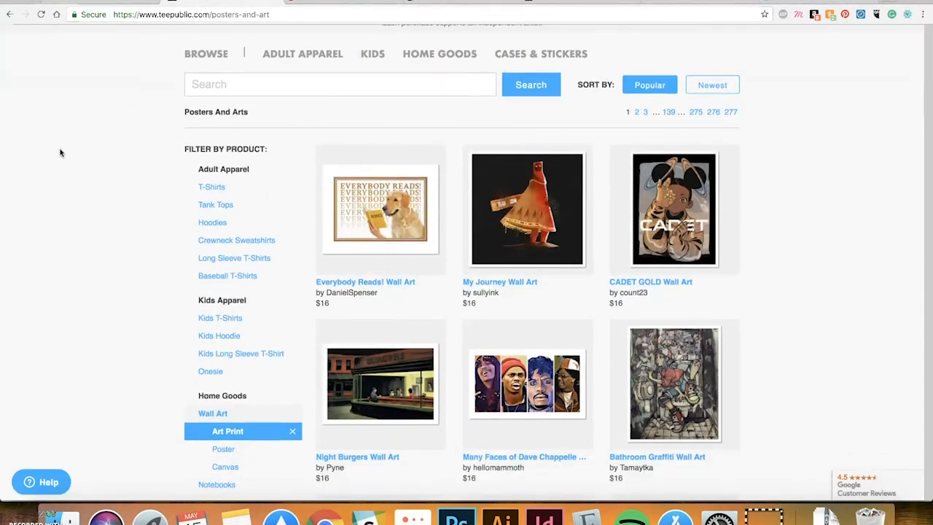
pyautogui.scroll(-2, 61, 153)
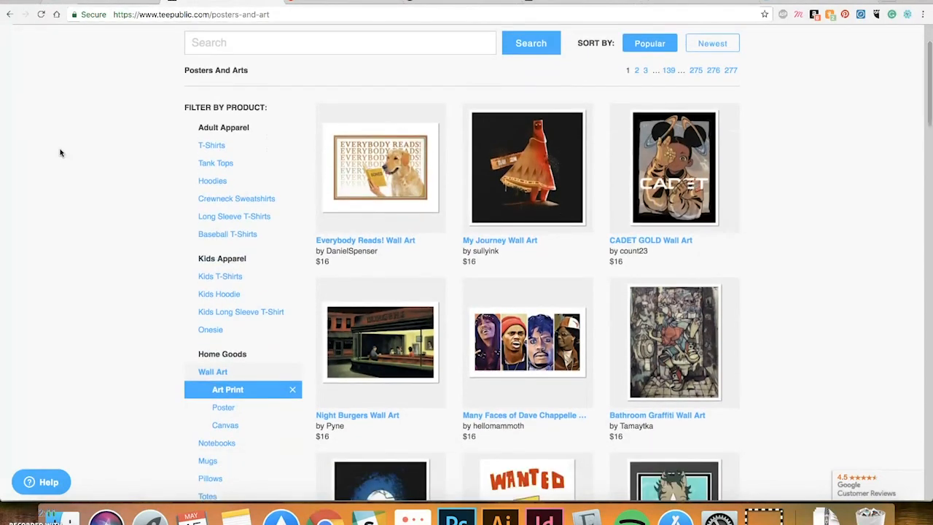
pyautogui.scroll(-1, 61, 153)
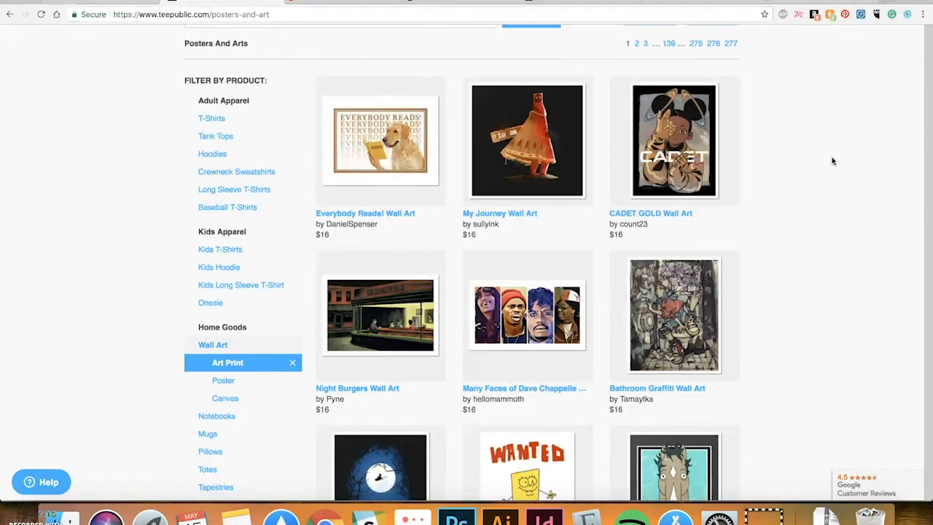
pyautogui.scroll(-1, 831, 158)
pyautogui.scroll(-1, 784, 199)
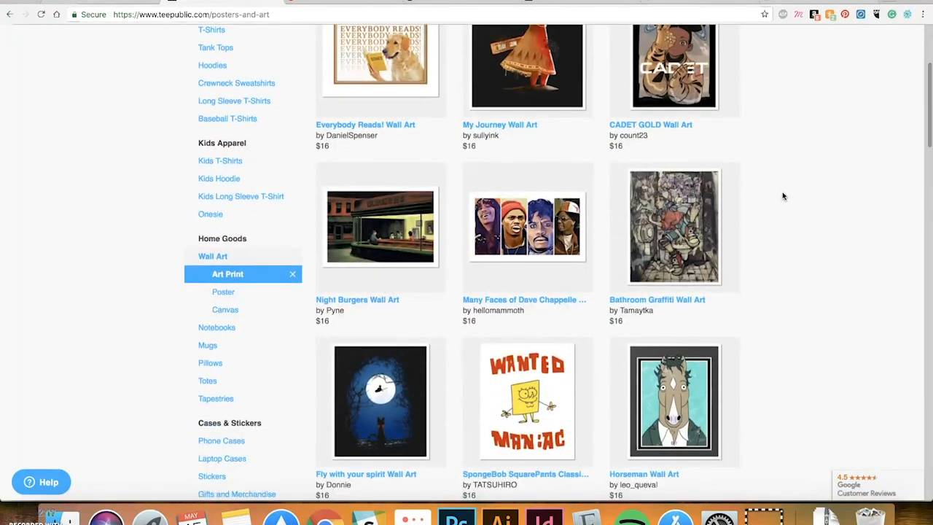
pyautogui.scroll(-3, 782, 196)
pyautogui.scroll(-1, 782, 193)
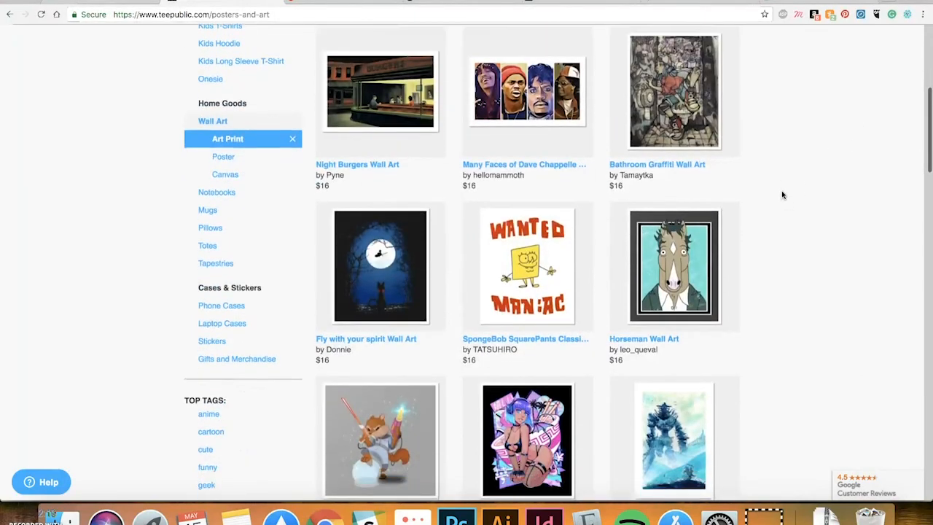
pyautogui.scroll(-1, 782, 195)
pyautogui.scroll(-3, 782, 194)
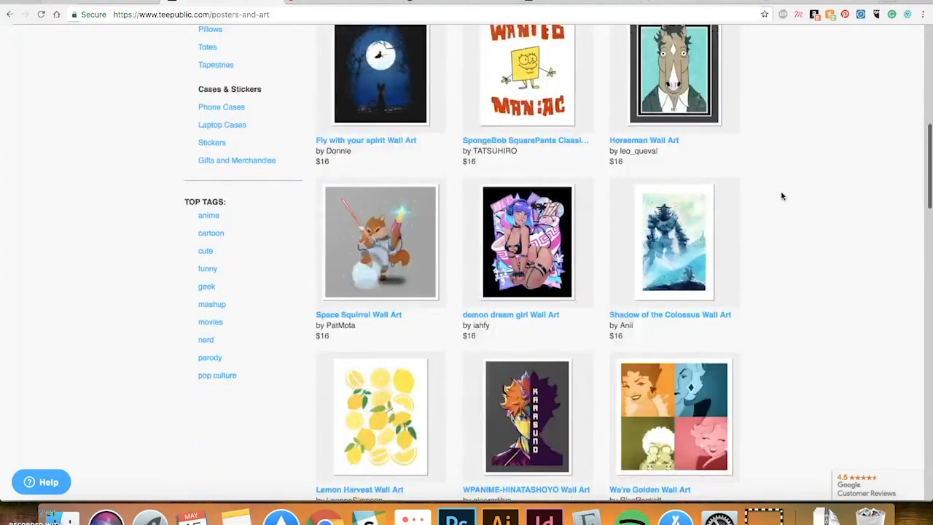
pyautogui.scroll(-1, 806, 196)
pyautogui.scroll(-3, 806, 197)
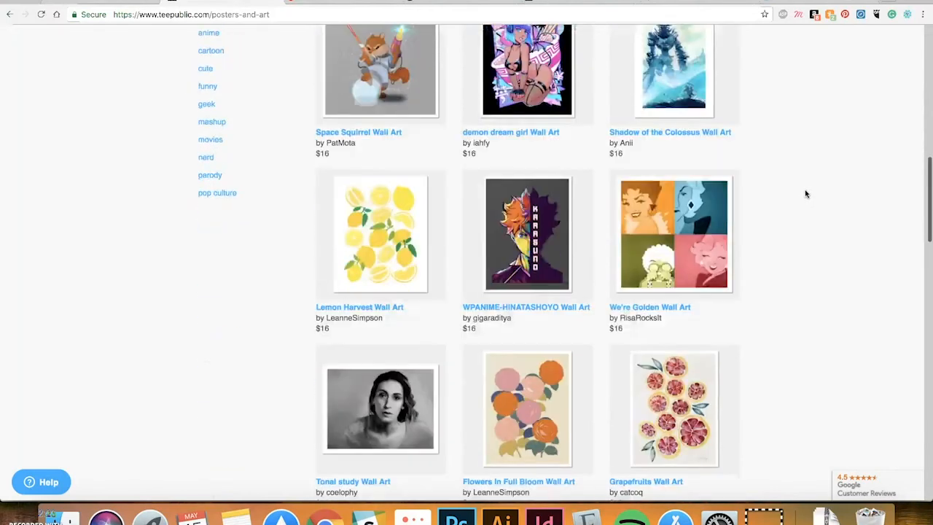
pyautogui.scroll(-2, 805, 196)
pyautogui.scroll(-2, 804, 196)
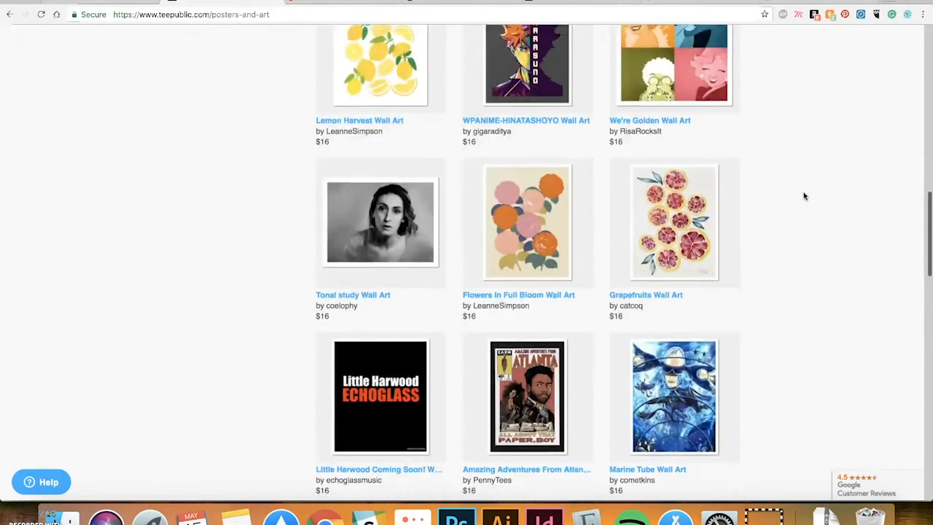
pyautogui.scroll(-2, 808, 223)
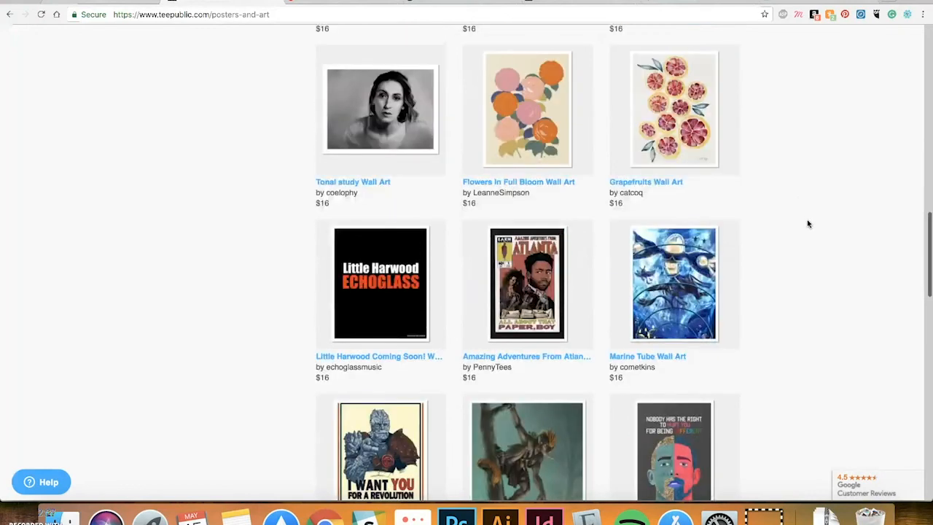
pyautogui.scroll(-1, 805, 226)
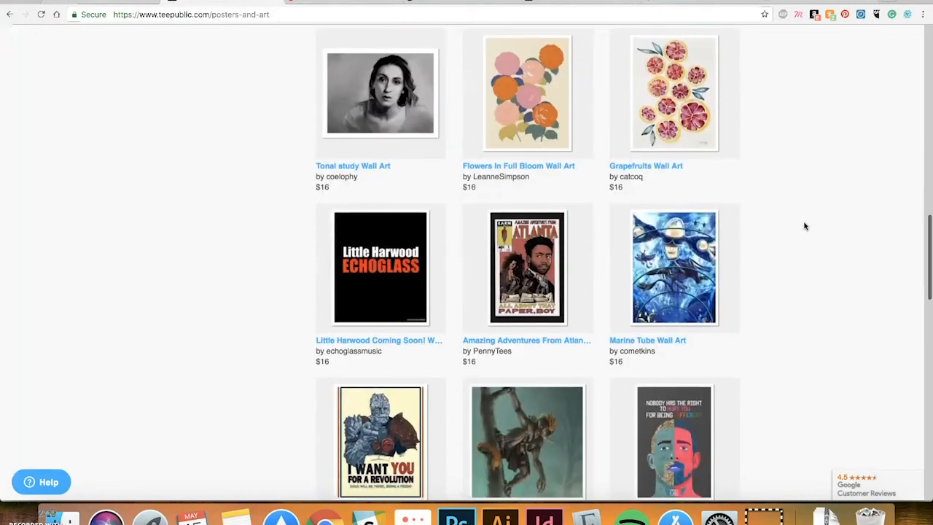
pyautogui.scroll(-2, 804, 226)
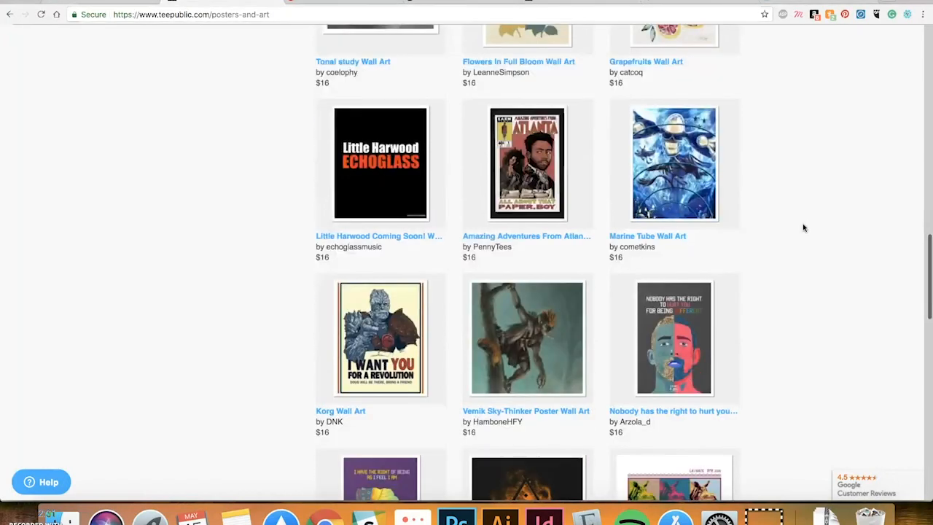
pyautogui.scroll(-3, 804, 228)
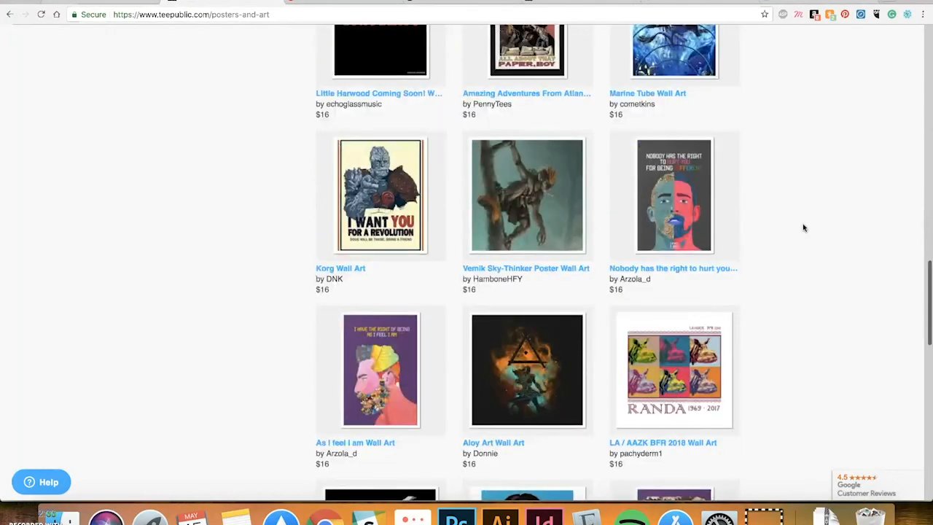
pyautogui.scroll(-2, 803, 228)
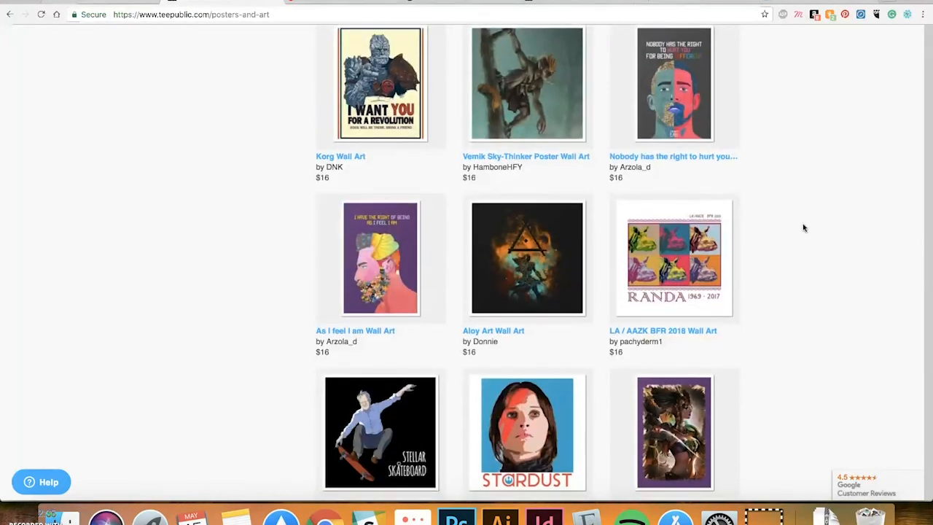
pyautogui.scroll(-2, 804, 228)
pyautogui.scroll(-2, 803, 228)
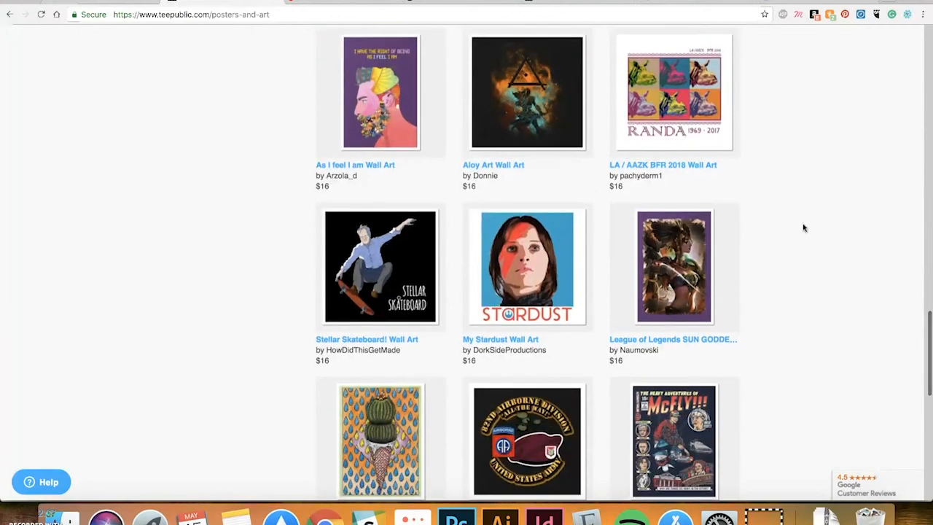
pyautogui.scroll(-1, 803, 228)
pyautogui.scroll(-3, 802, 228)
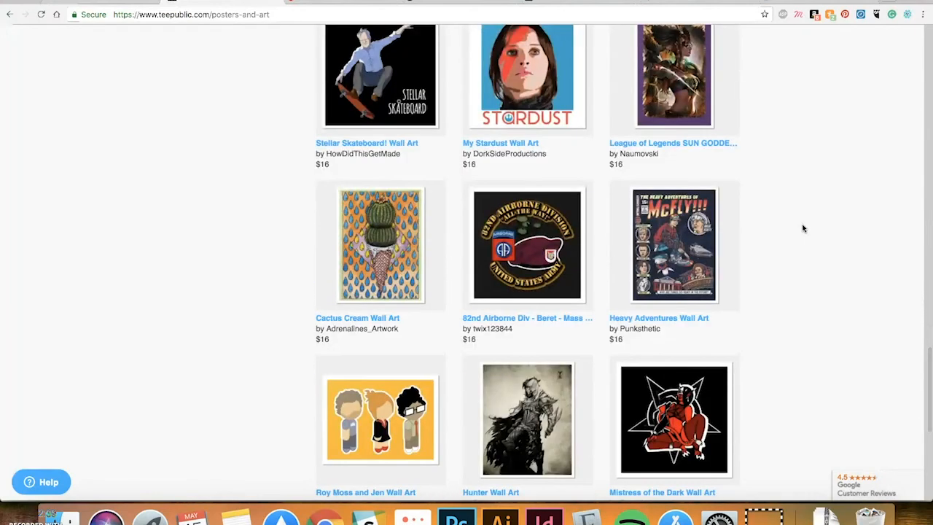
pyautogui.scroll(-3, 803, 228)
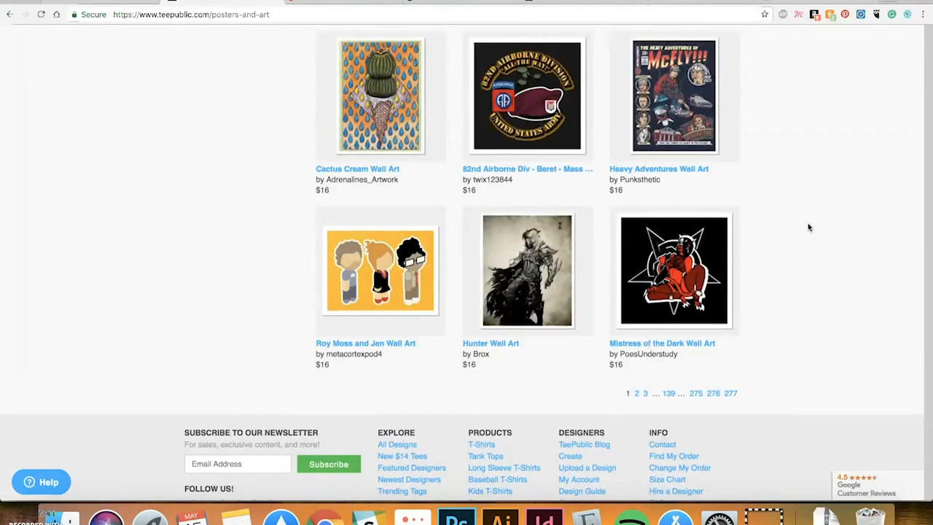
pyautogui.scroll(-3, 810, 218)
# Return up the TeePublic listings and switch to Redbubble's Posters catalogue
pyautogui.scroll(3, 839, 229)
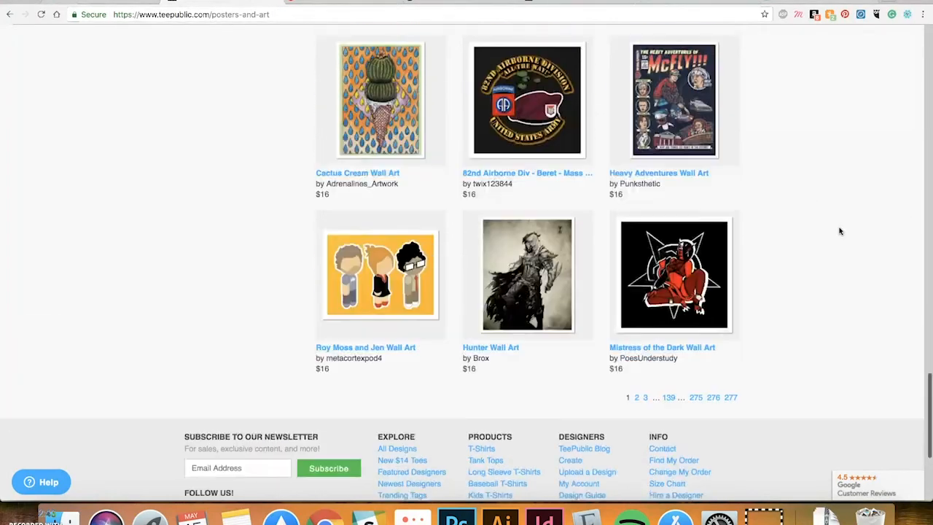
pyautogui.scroll(7, 839, 231)
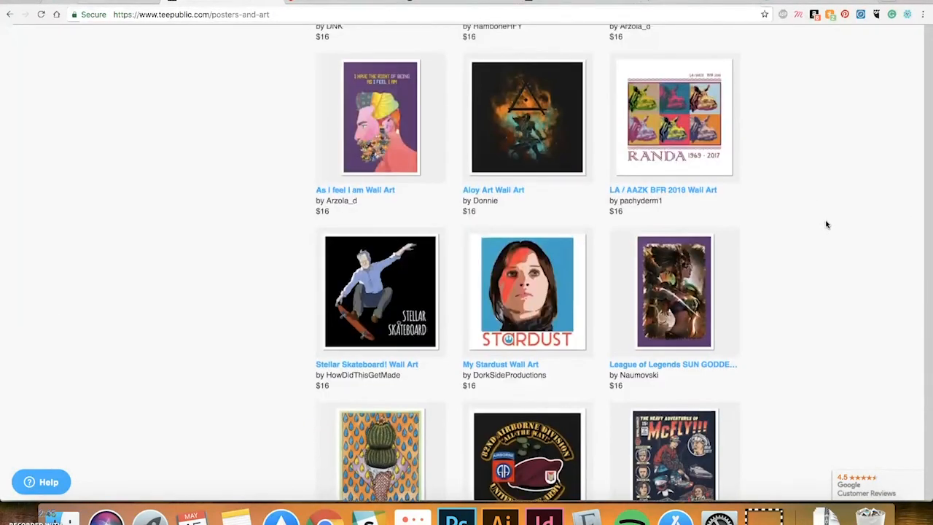
pyautogui.scroll(9, 827, 219)
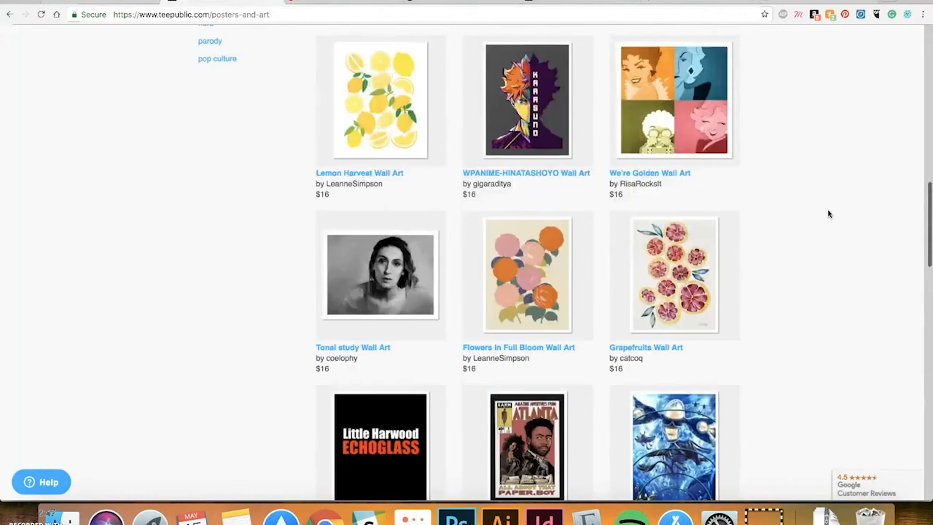
pyautogui.scroll(12, 828, 214)
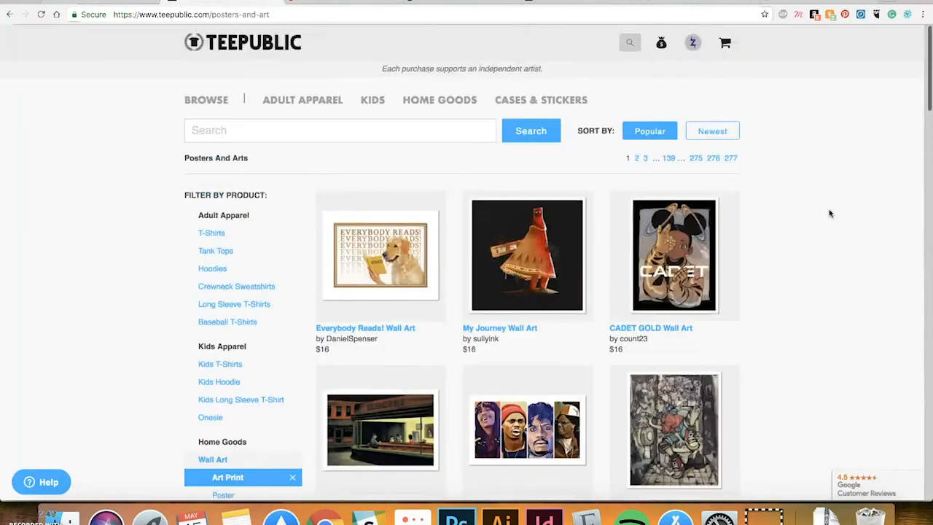
pyautogui.click(360, 3)
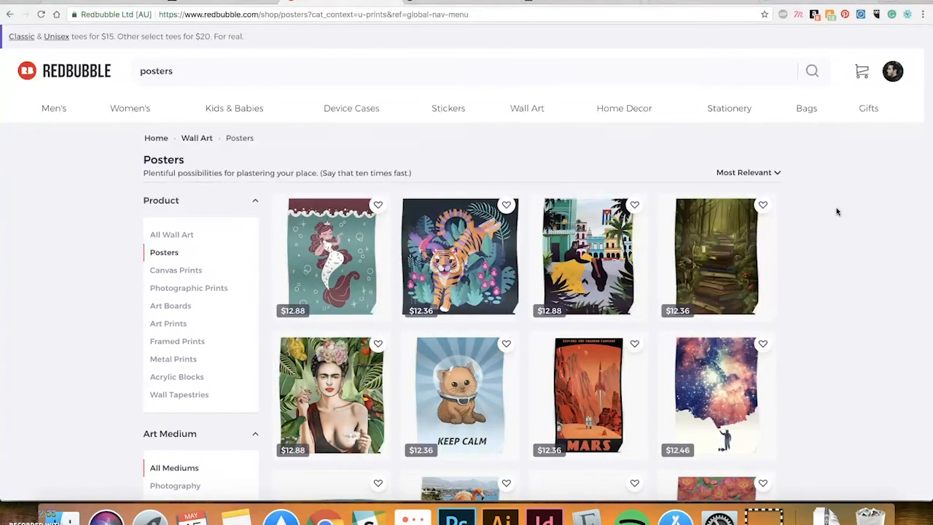
# Browse Redbubble's 42,421 poster results down to the pagination, then switch to Society6's Posters page
pyautogui.scroll(-1, 865, 192)
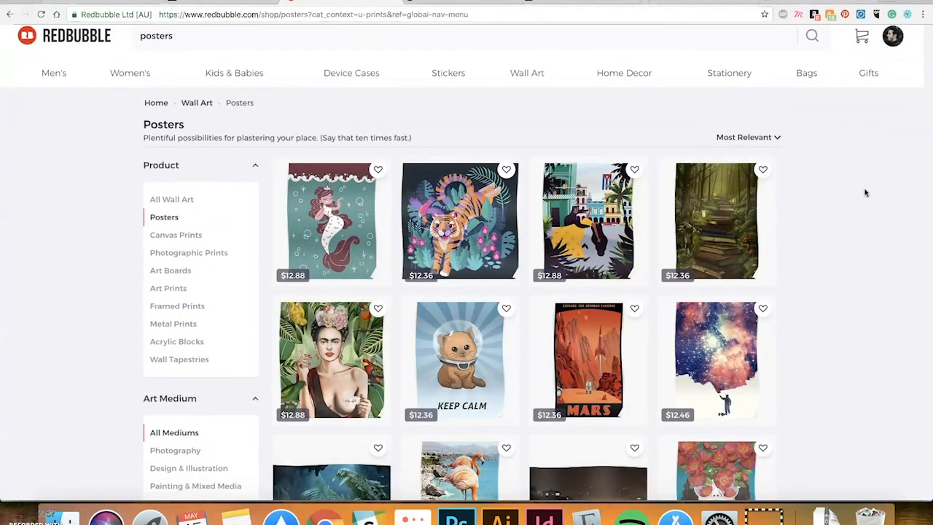
pyautogui.scroll(-1, 857, 196)
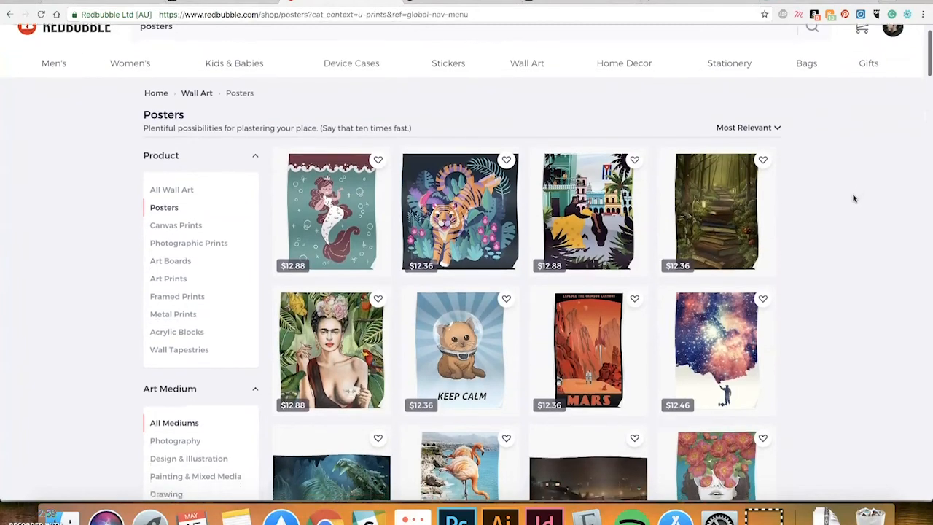
pyautogui.scroll(-3, 849, 195)
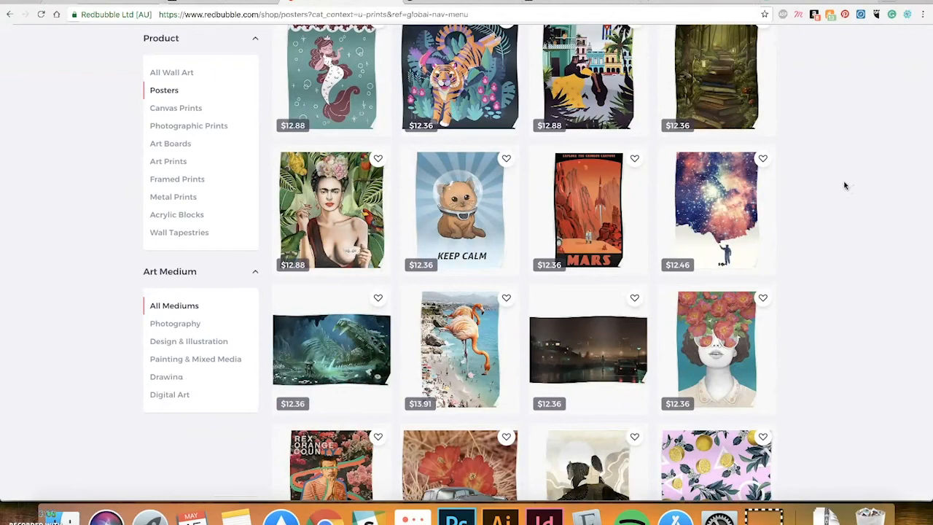
pyautogui.scroll(-2, 842, 183)
pyautogui.scroll(-6, 841, 183)
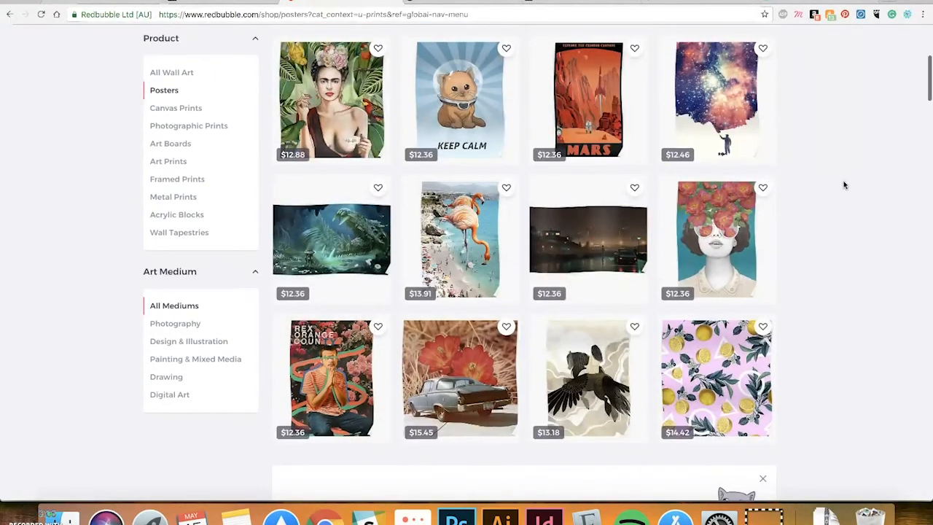
pyautogui.scroll(-7, 840, 184)
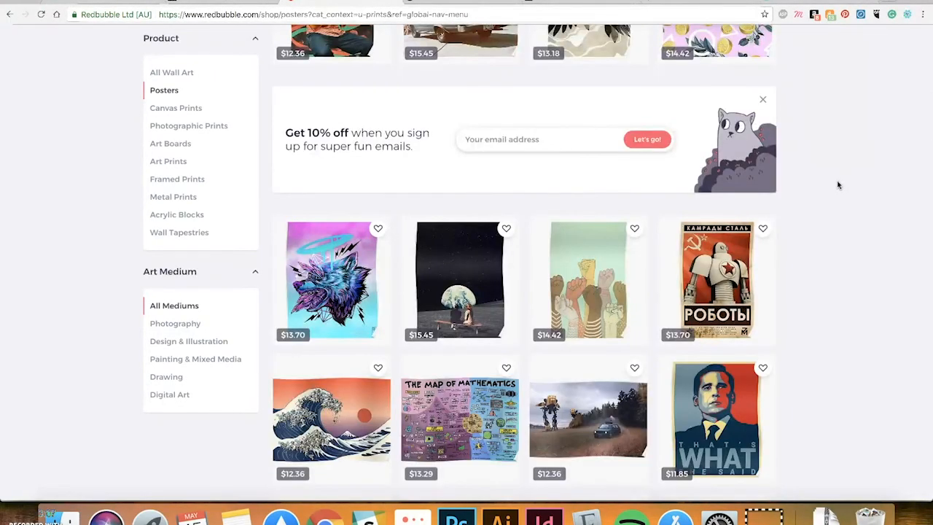
pyautogui.scroll(-2, 836, 184)
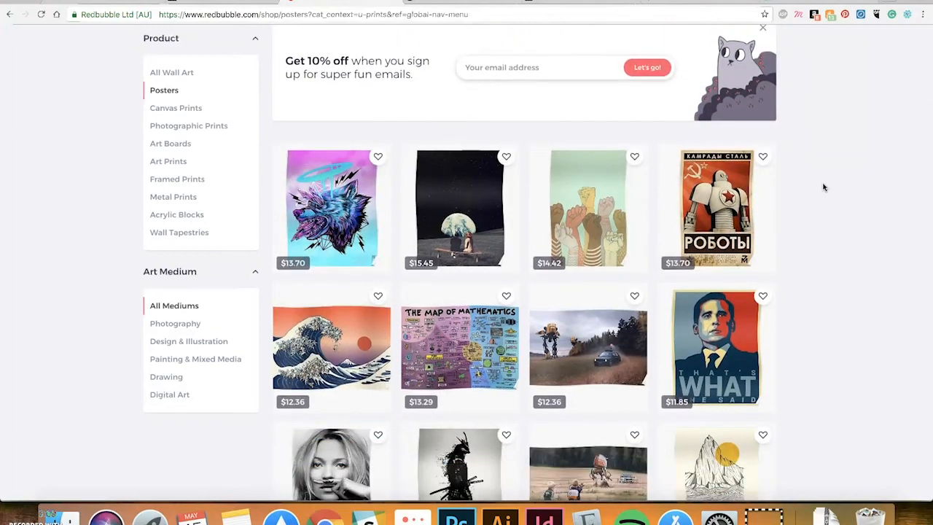
pyautogui.scroll(-4, 819, 191)
pyautogui.scroll(-1, 820, 188)
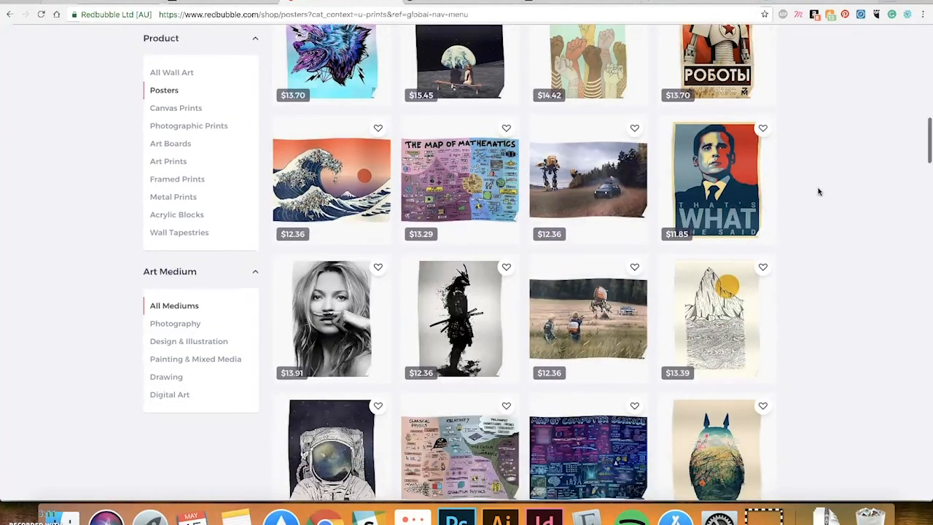
pyautogui.scroll(-6, 819, 186)
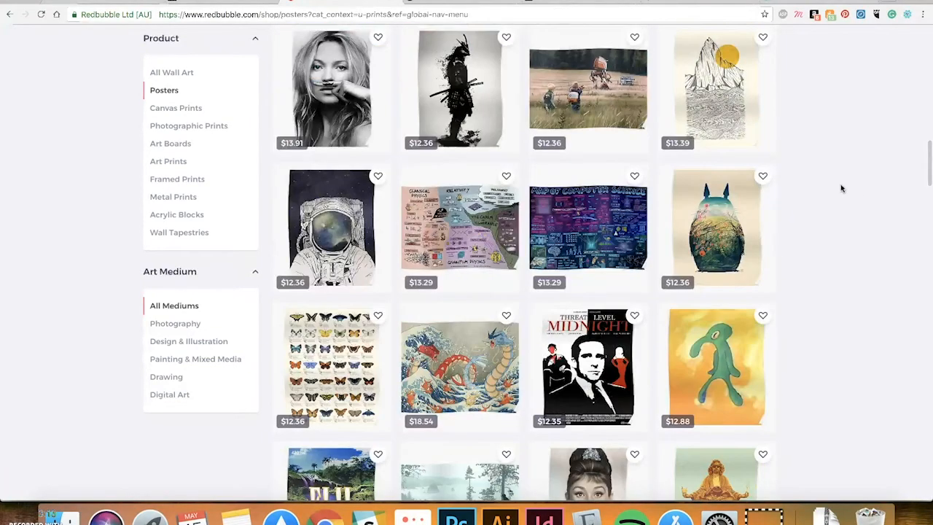
pyautogui.scroll(-4, 849, 181)
pyautogui.scroll(-2, 824, 174)
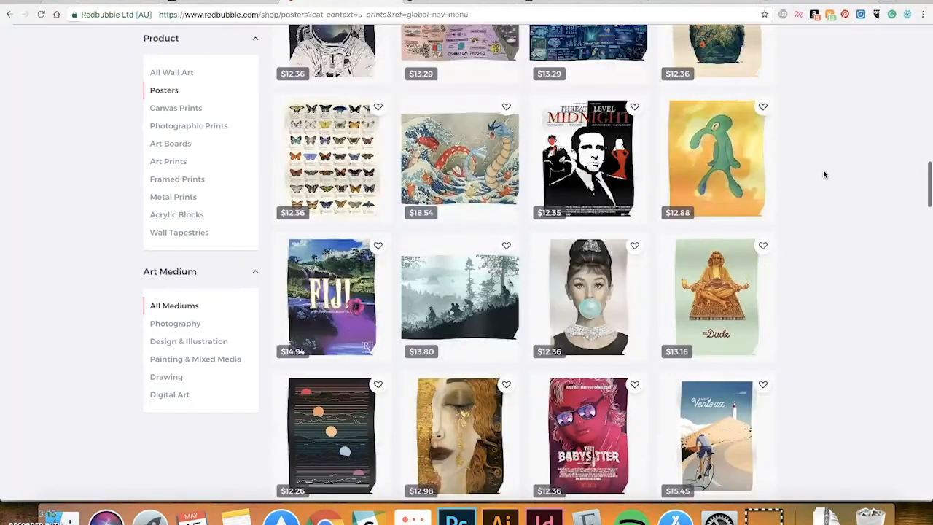
pyautogui.scroll(-7, 822, 172)
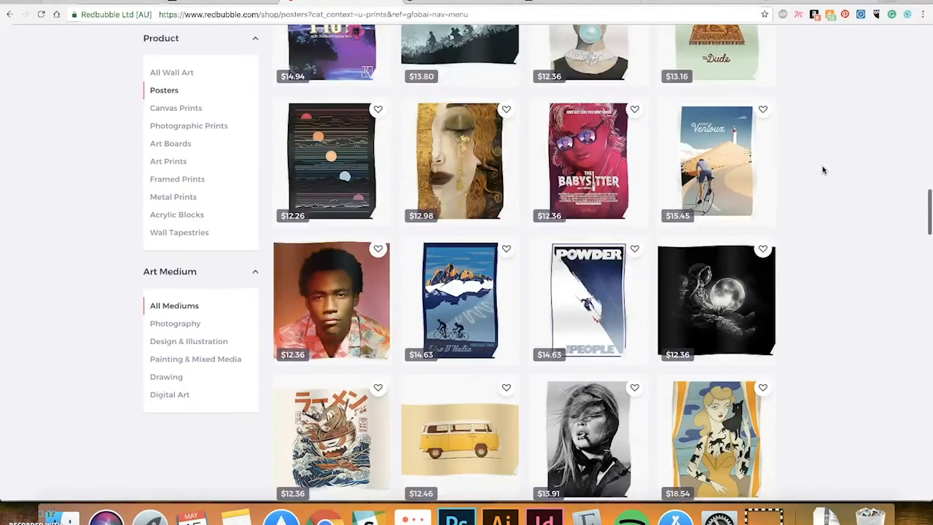
pyautogui.scroll(-3, 819, 173)
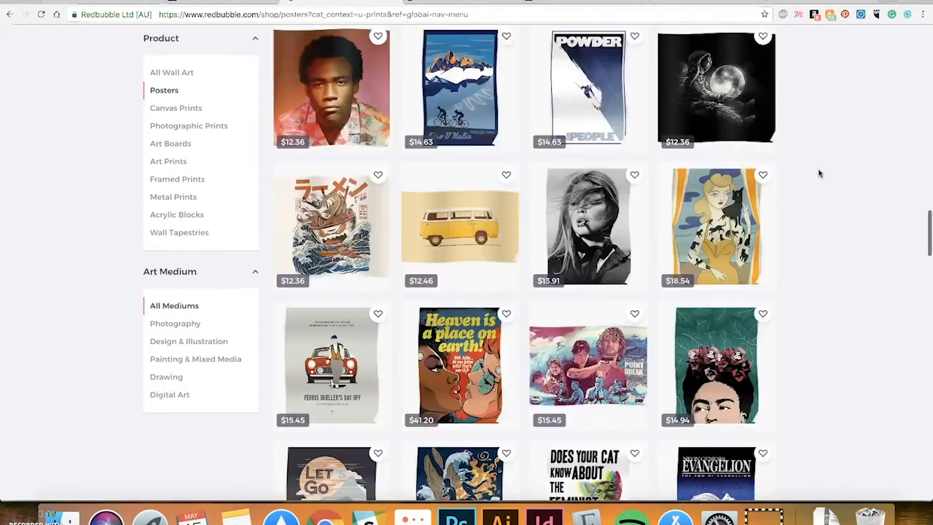
pyautogui.scroll(-2, 819, 173)
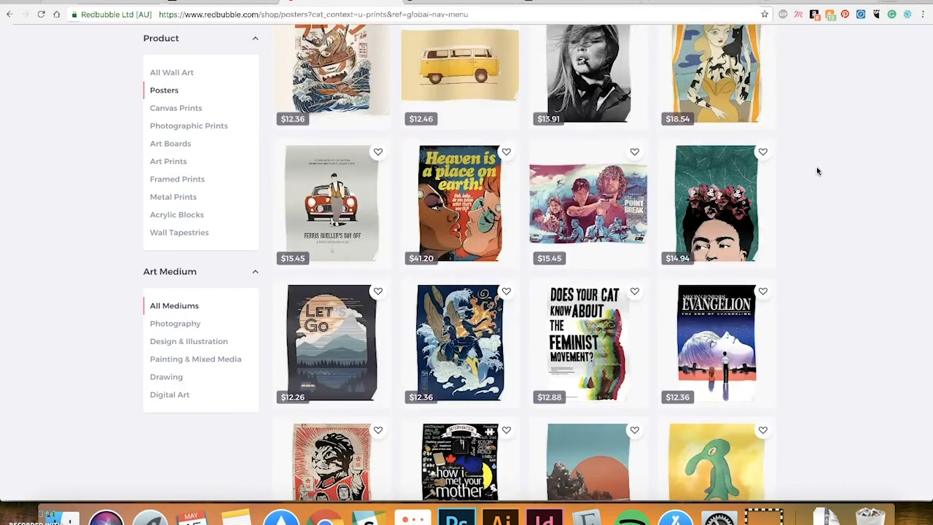
pyautogui.scroll(-2, 816, 172)
pyautogui.scroll(-3, 814, 171)
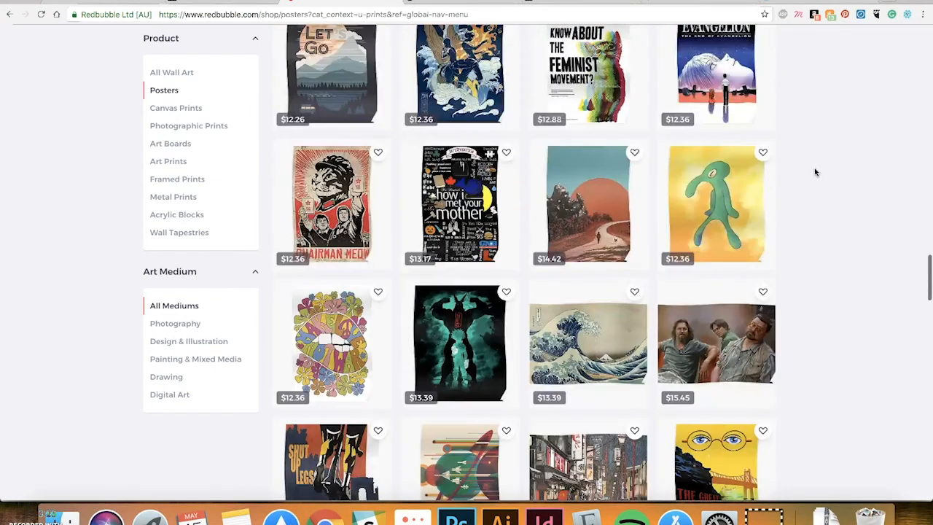
pyautogui.scroll(-2, 824, 187)
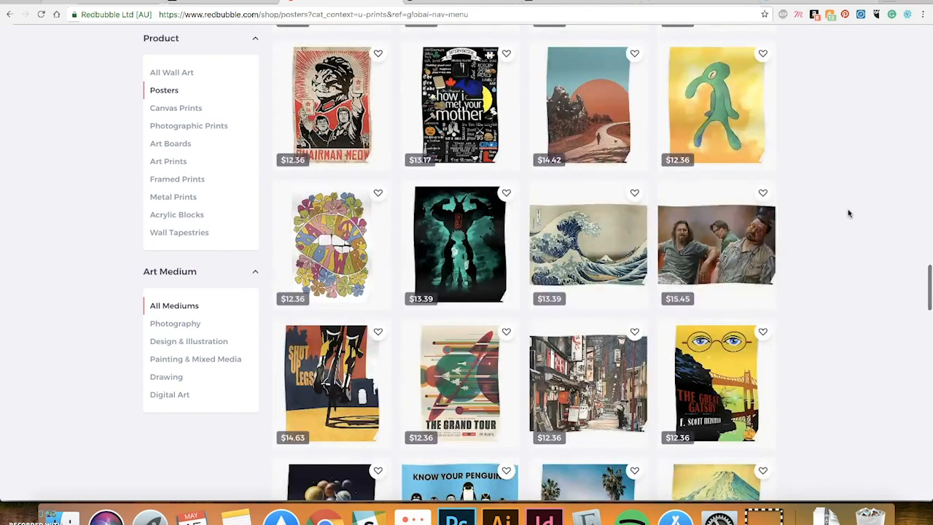
pyautogui.scroll(-3, 839, 198)
pyautogui.scroll(-1, 845, 199)
pyautogui.scroll(-5, 845, 194)
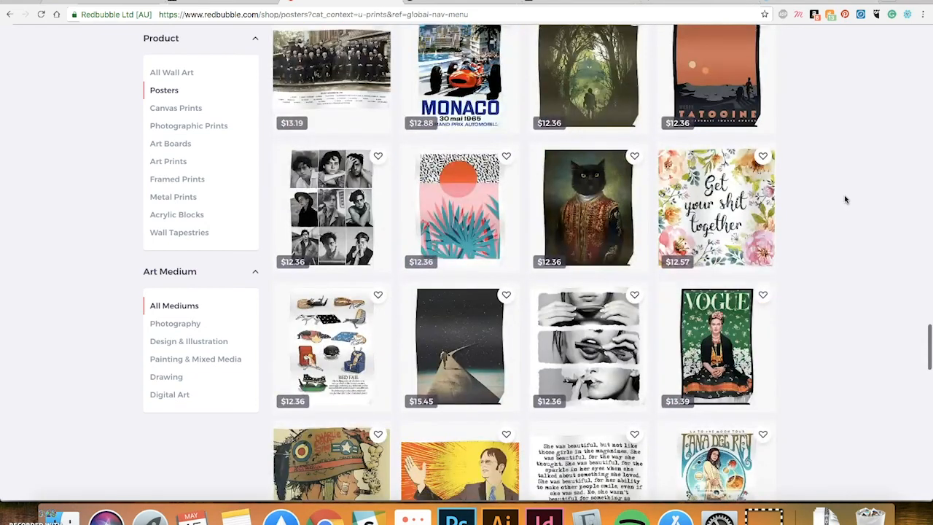
pyautogui.scroll(-5, 844, 195)
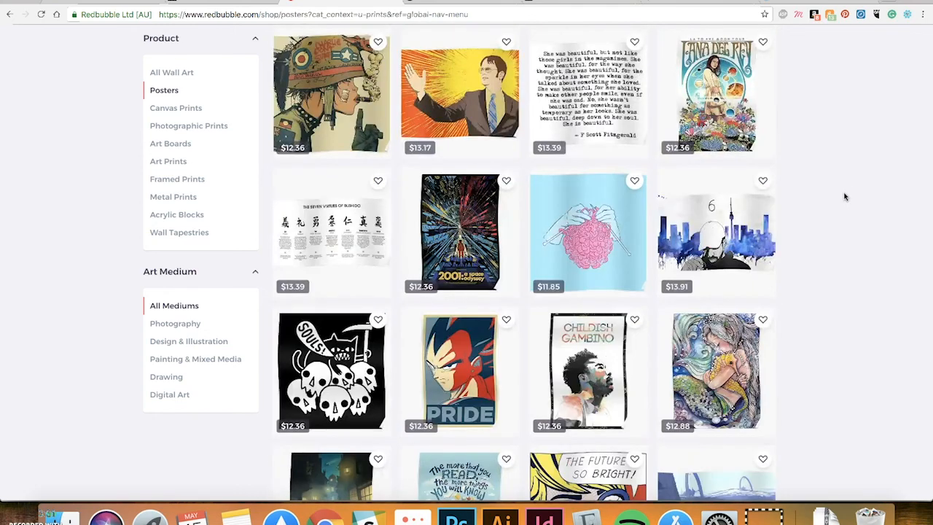
pyautogui.scroll(-4, 844, 195)
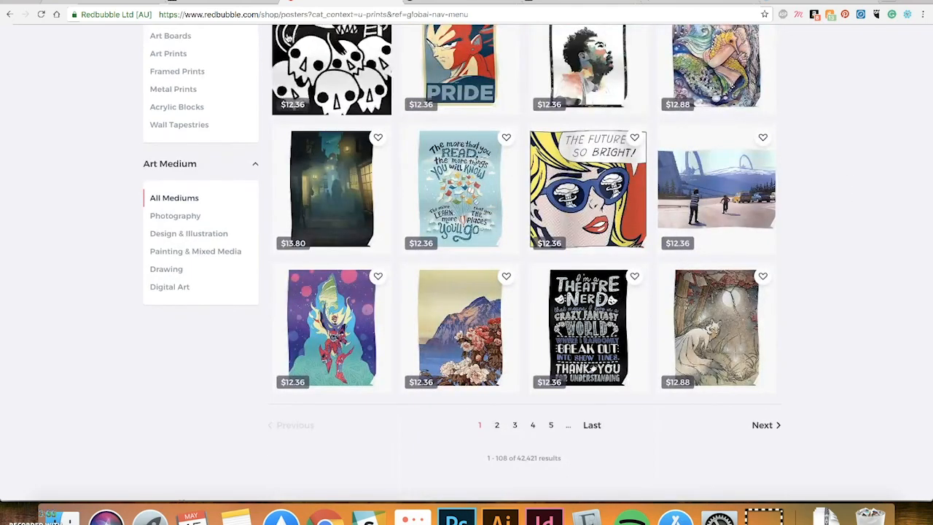
pyautogui.click(449, 1)
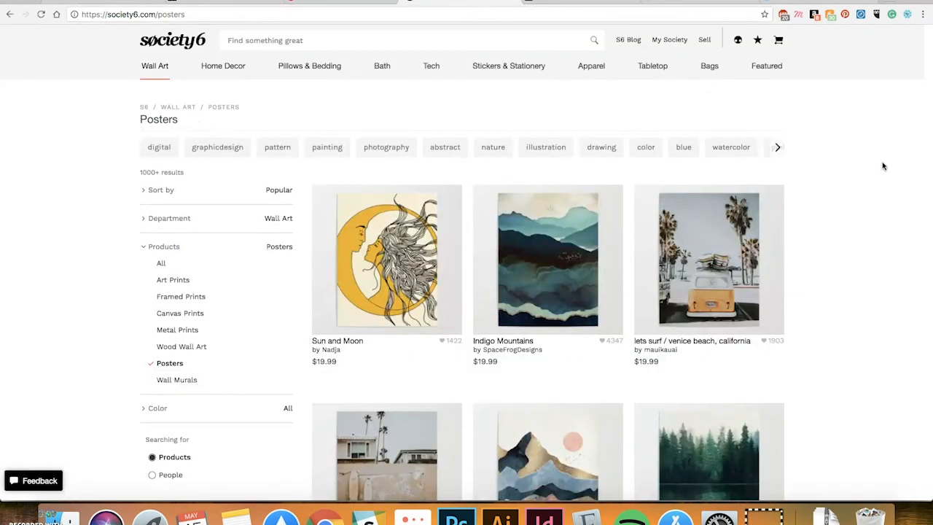
# Browse Society6's $19.99 poster grid to the 100-page pagination, then switch to INPRNT's print shop page
pyautogui.scroll(-2, 864, 175)
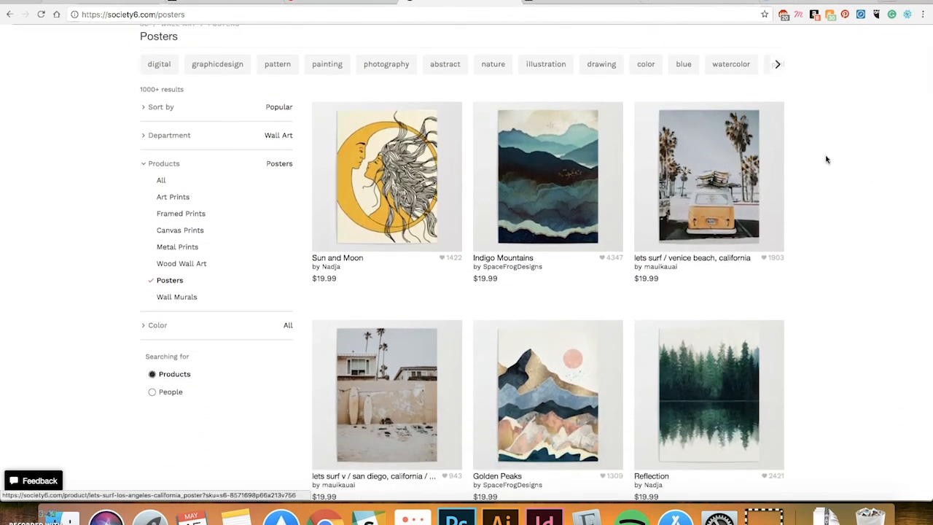
pyautogui.scroll(-1, 819, 159)
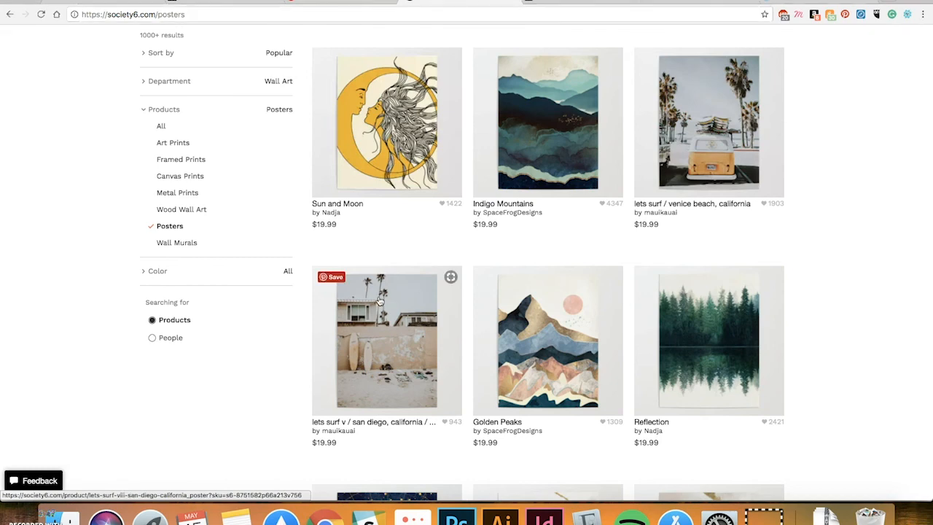
pyautogui.scroll(-2, 768, 215)
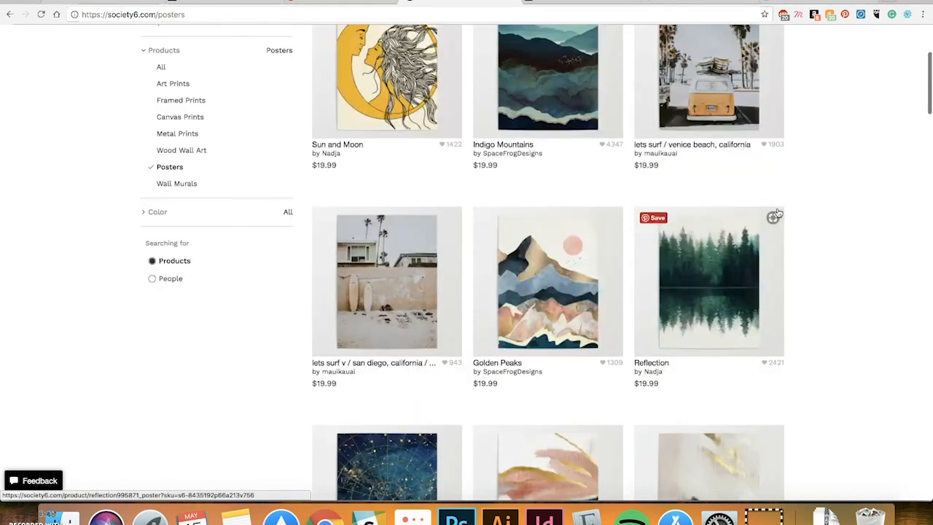
pyautogui.scroll(-4, 835, 228)
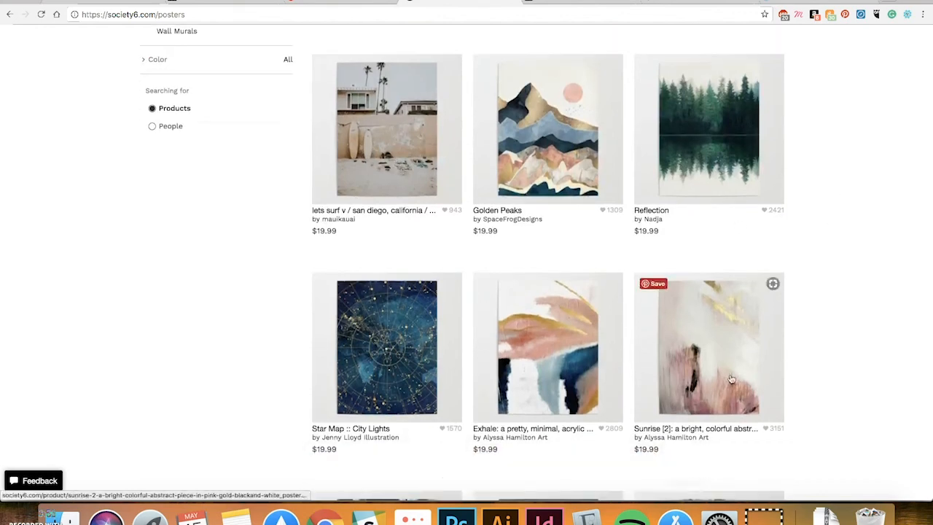
pyautogui.scroll(-5, 655, 353)
pyautogui.scroll(-7, 793, 333)
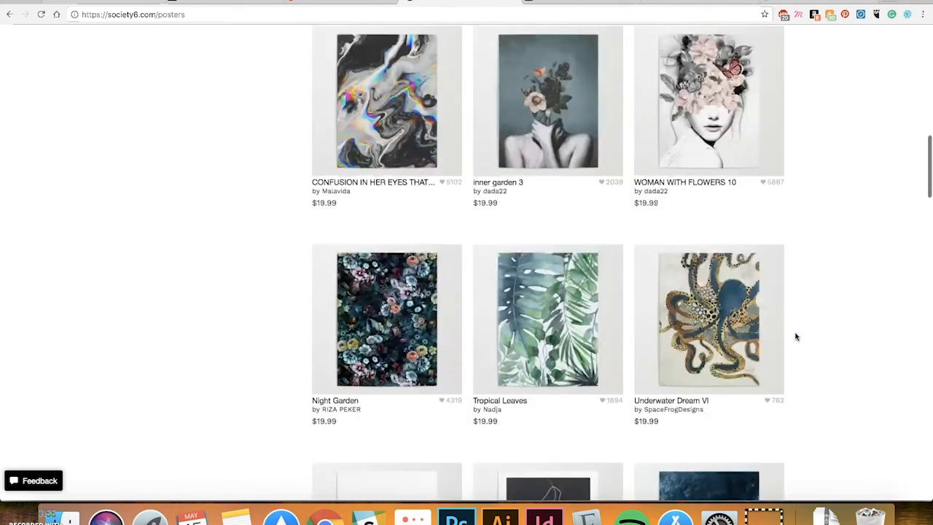
pyautogui.scroll(-5, 792, 334)
pyautogui.scroll(-6, 792, 332)
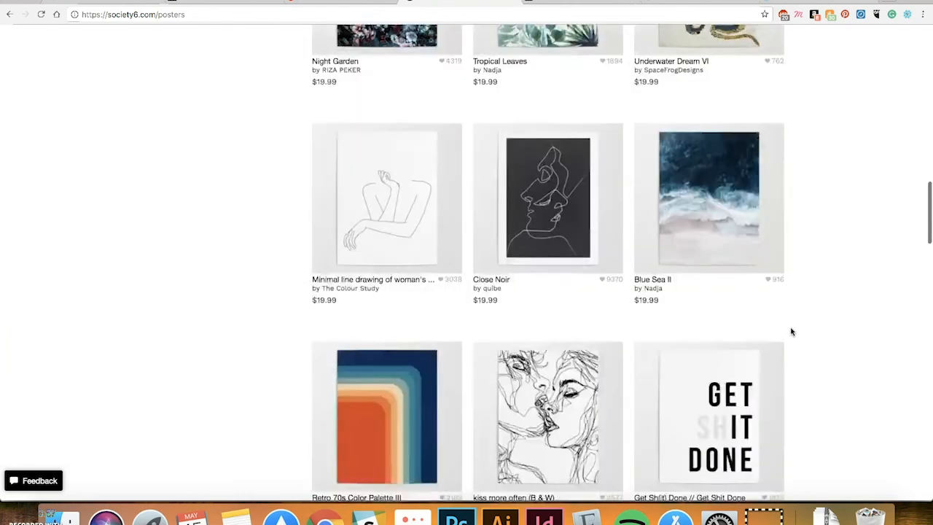
pyautogui.scroll(-4, 813, 303)
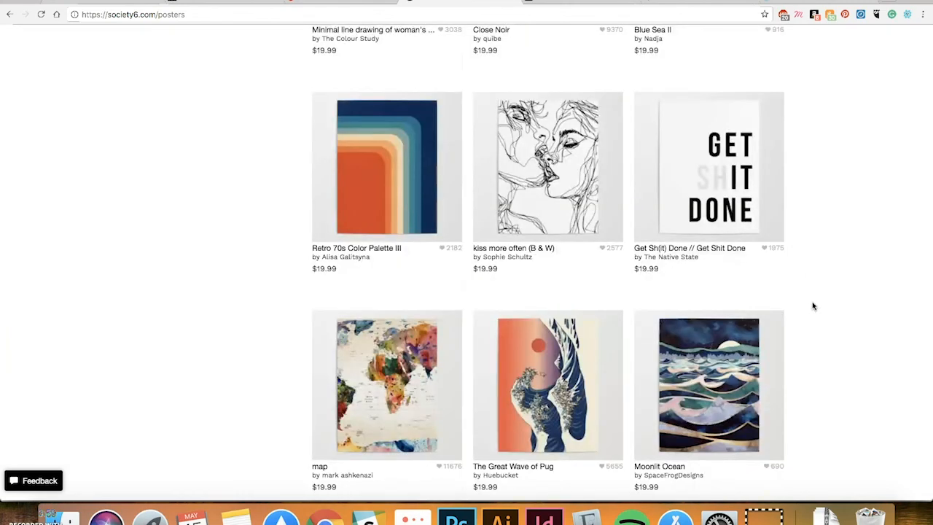
pyautogui.scroll(-2, 835, 278)
pyautogui.scroll(-3, 835, 278)
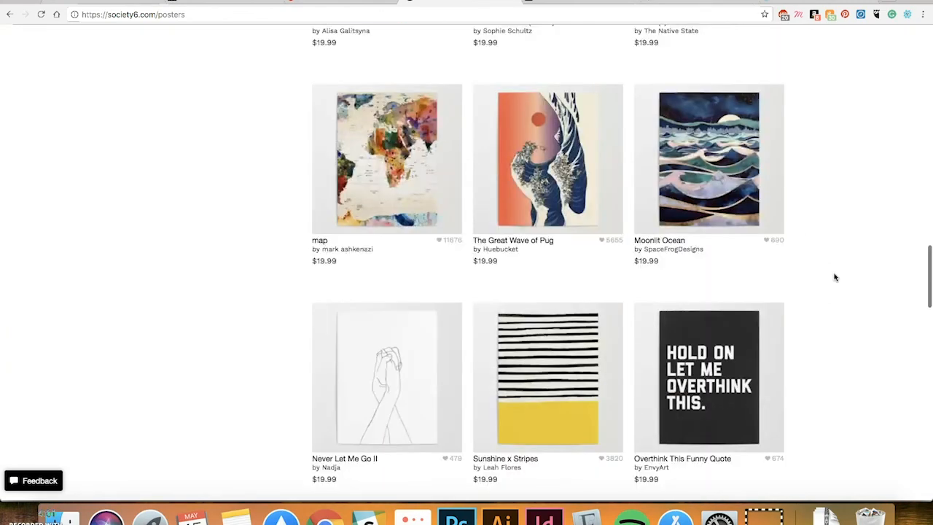
pyautogui.scroll(-7, 835, 277)
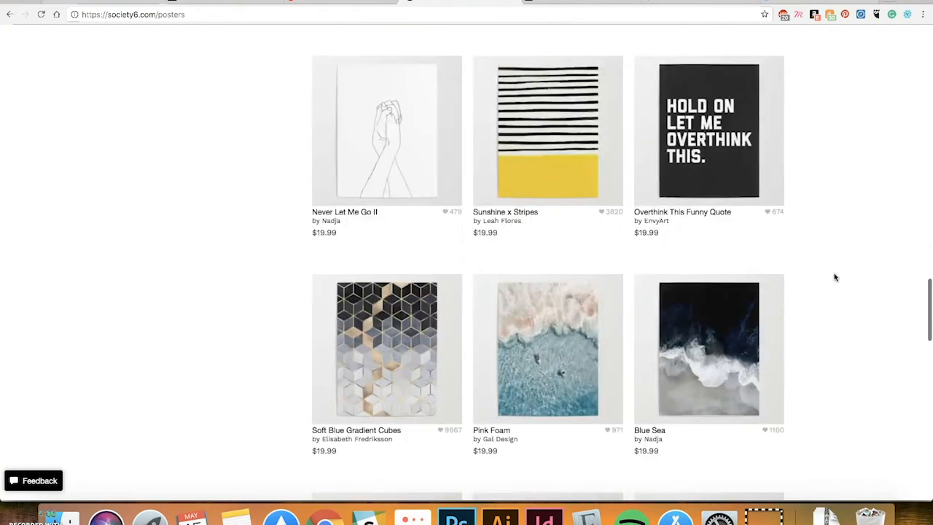
pyautogui.scroll(-9, 835, 277)
pyautogui.scroll(-9, 835, 277)
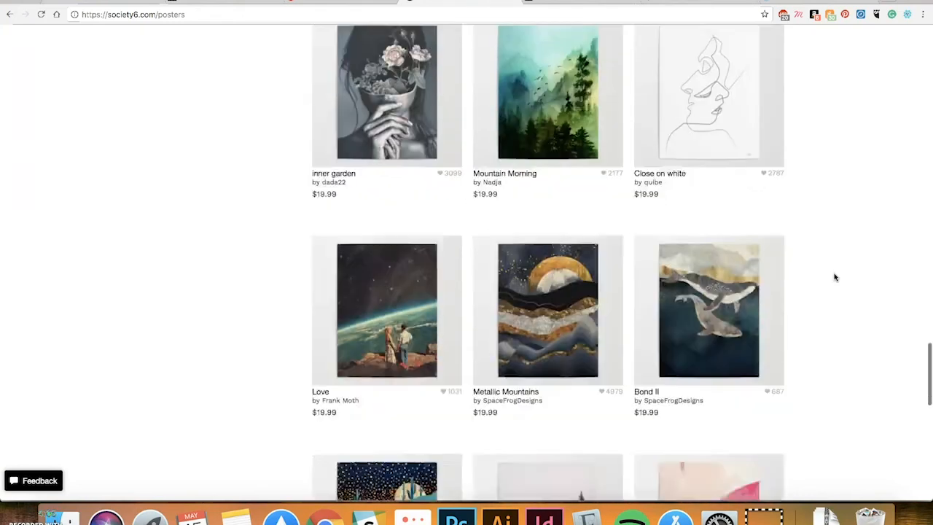
pyautogui.scroll(-7, 835, 277)
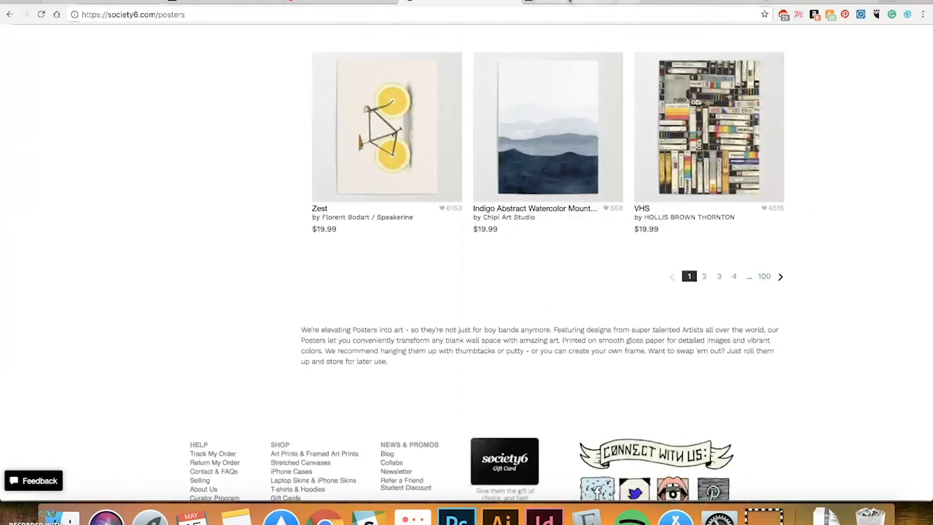
pyautogui.click(562, 4)
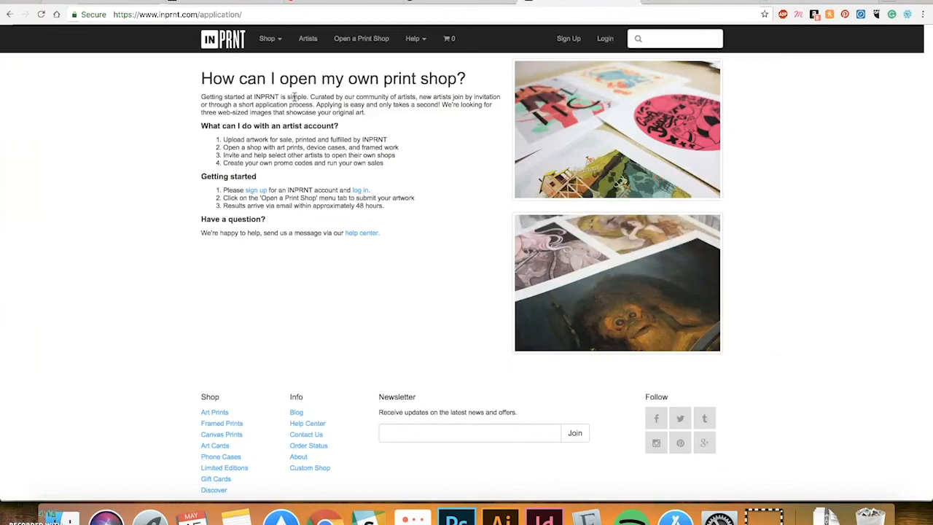
# Go to INPRNT's home page and look over its curated picks, featured artists and latest prints
pyautogui.click(235, 44)
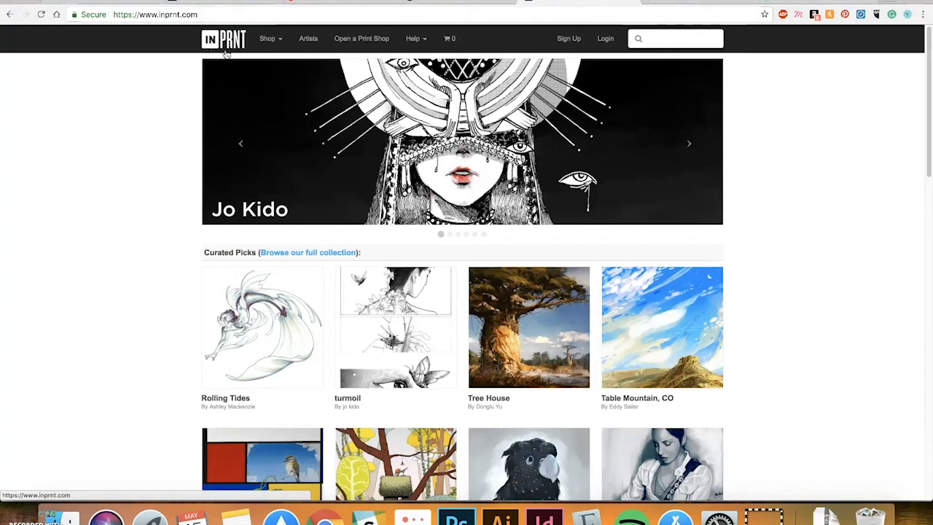
pyautogui.scroll(-5, 815, 179)
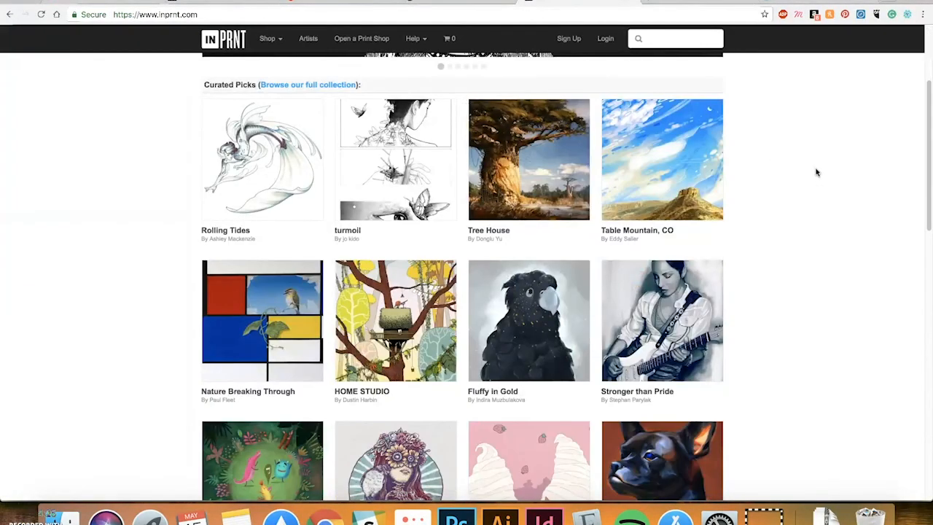
pyautogui.scroll(-2, 816, 172)
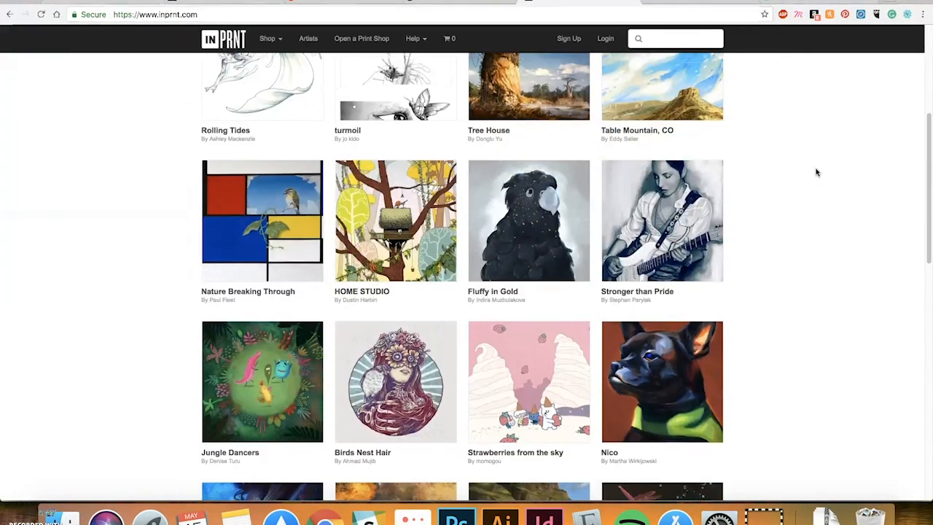
pyautogui.scroll(-2, 816, 172)
pyautogui.scroll(-2, 816, 172)
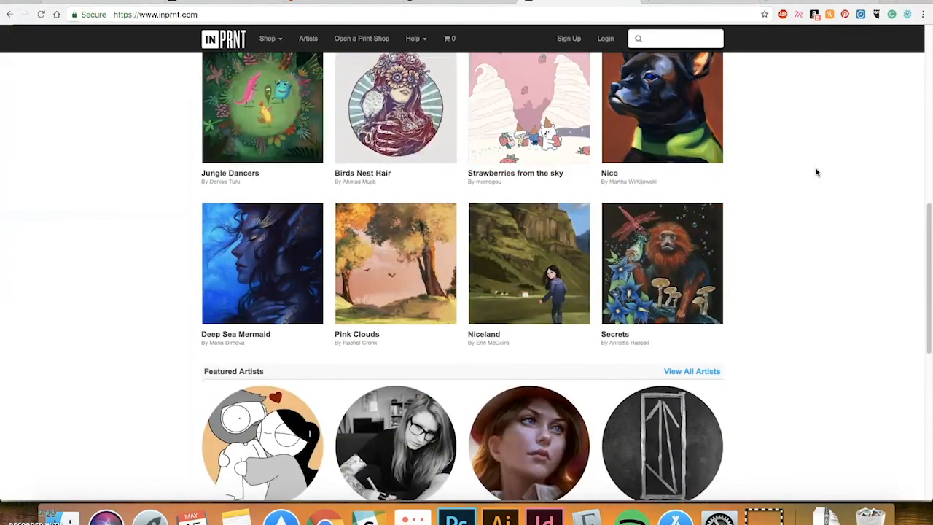
pyautogui.scroll(-3, 816, 172)
pyautogui.scroll(-4, 816, 172)
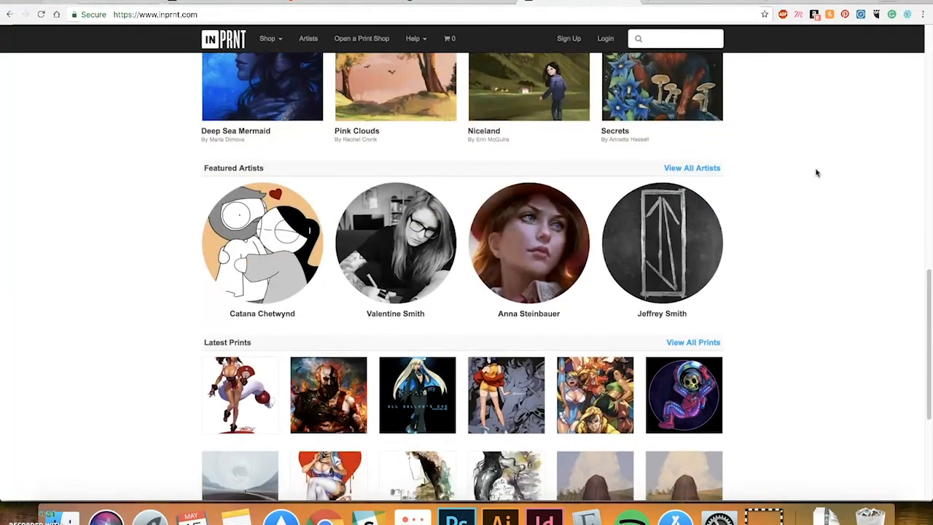
# Back at the top, review the Open a Print Shop page, then show the creator's portfolio website
pyautogui.scroll(10, 816, 172)
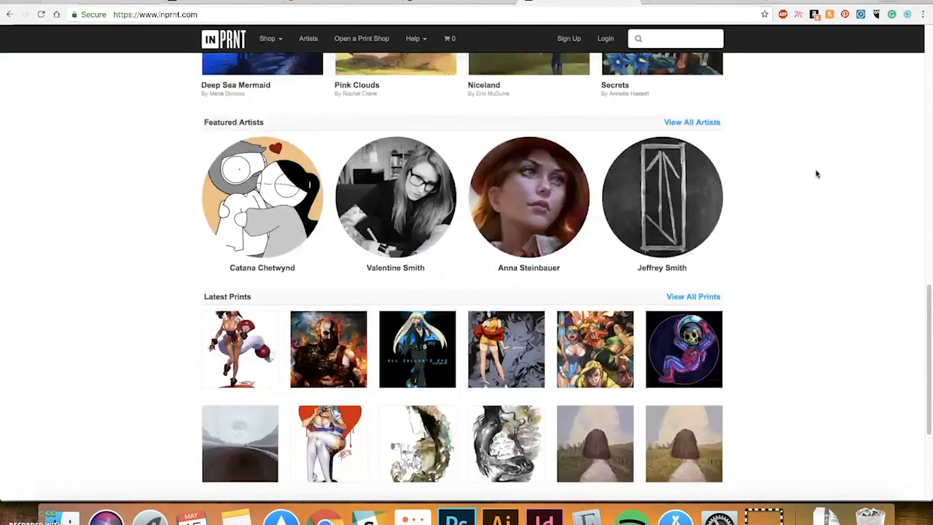
pyautogui.scroll(5, 816, 173)
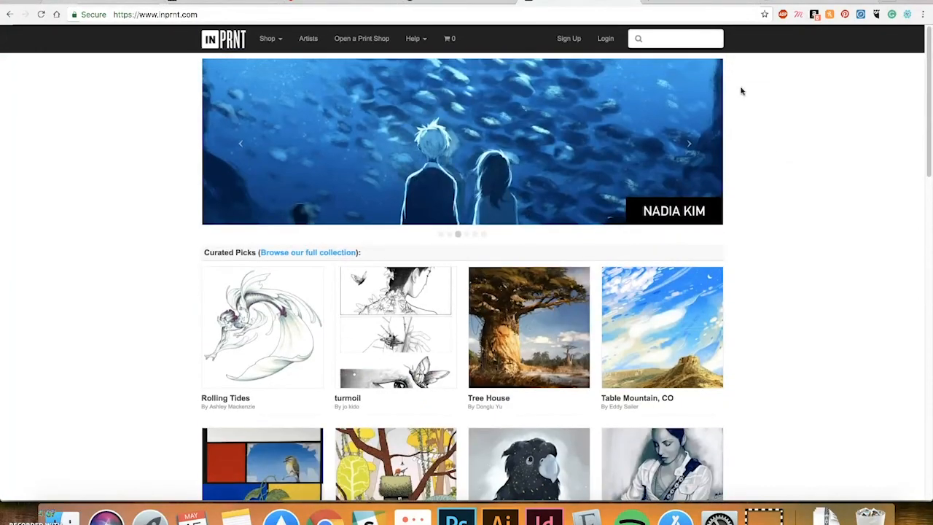
pyautogui.click(371, 44)
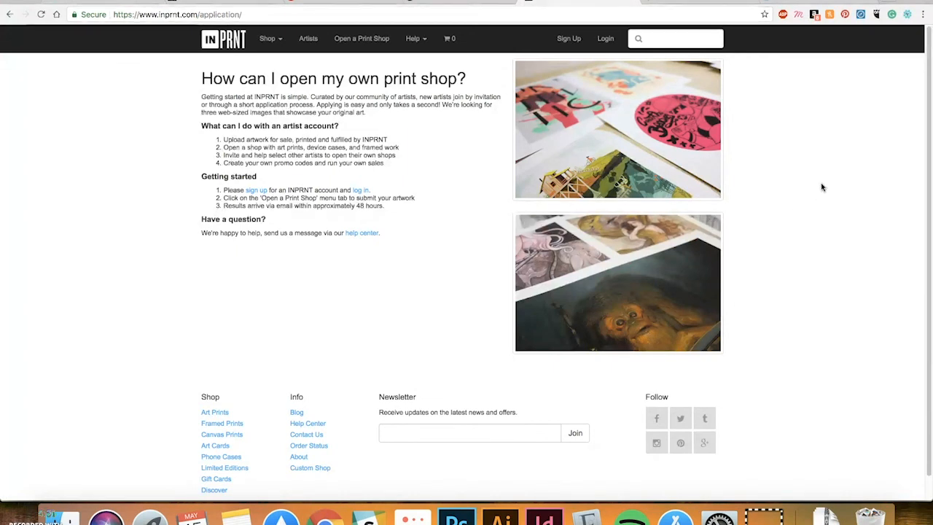
pyautogui.click(674, 2)
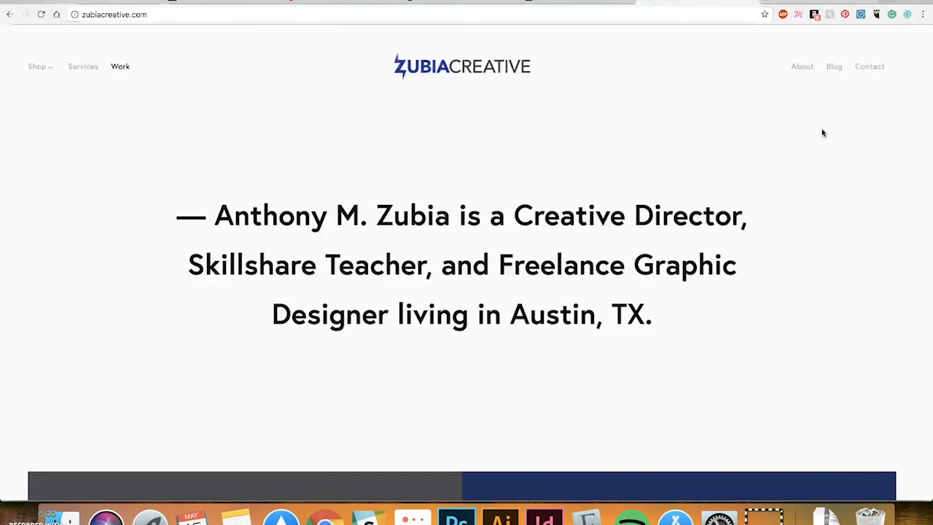